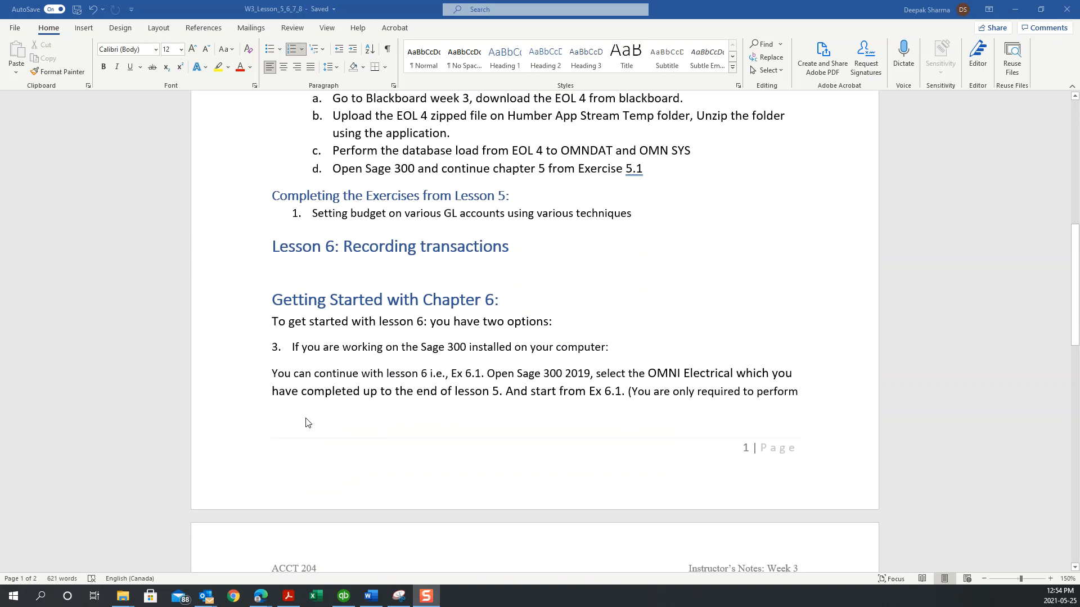
- Review the Lesson 6 getting-started options and instructions in the Week 3 notes
scroll(308, 423, down, 1)
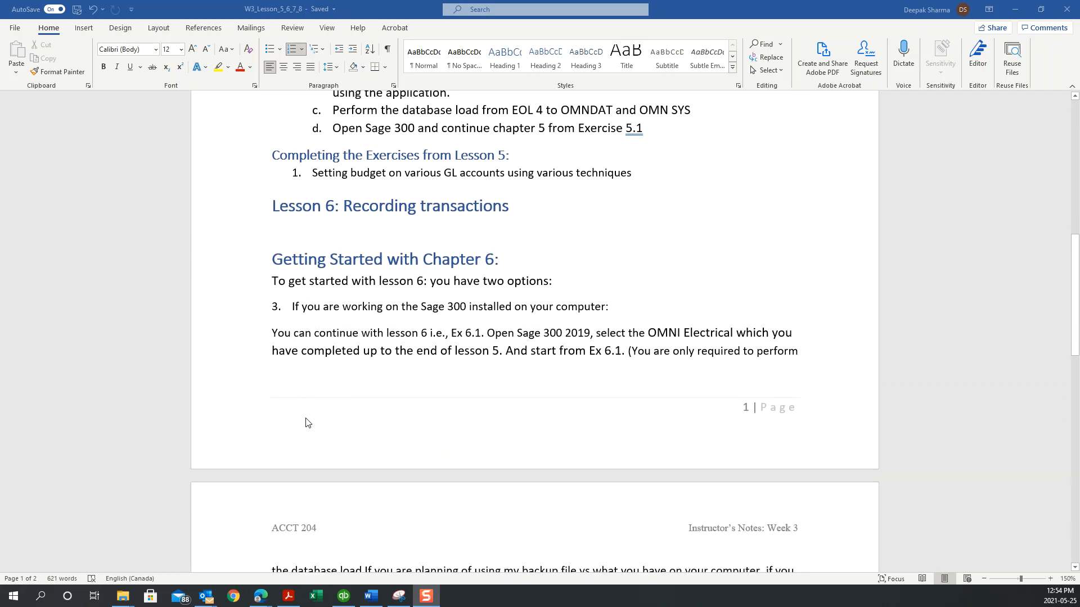
scroll(308, 423, down, 2)
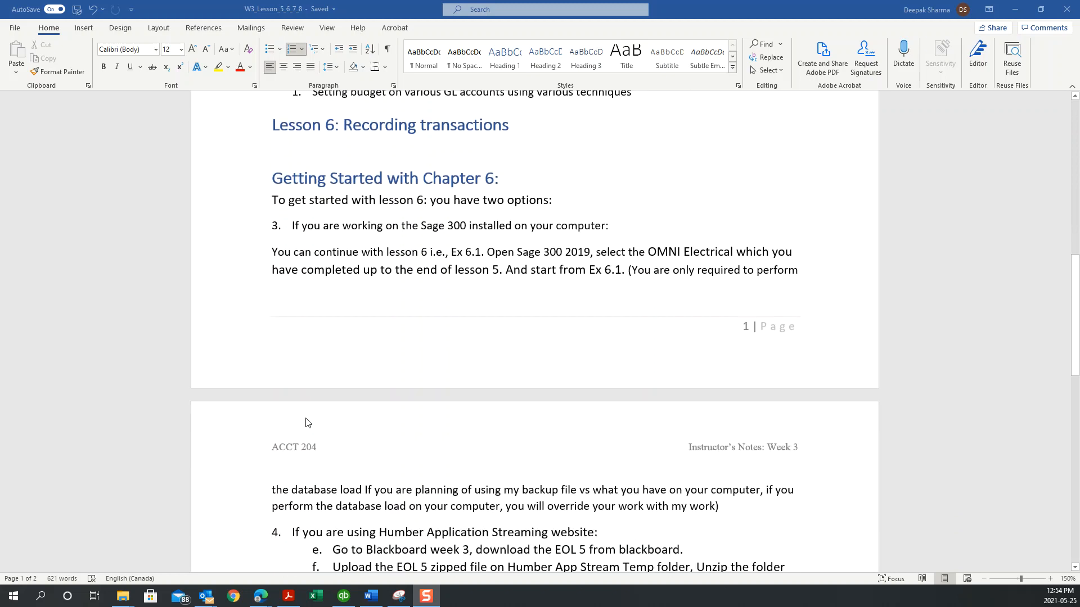
scroll(308, 423, up, 3)
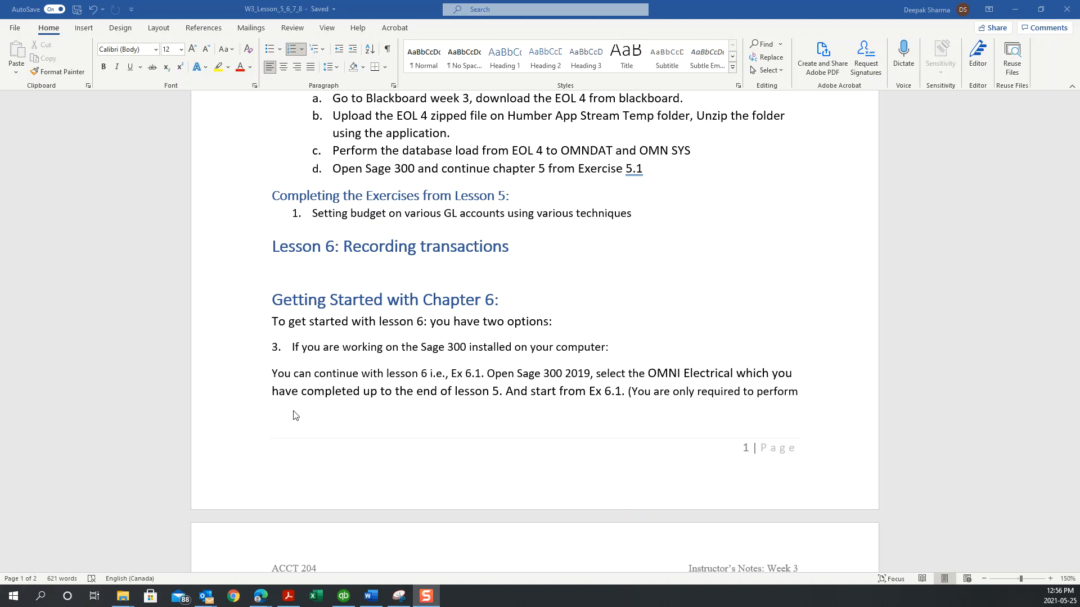
scroll(284, 450, down, 3)
scroll(284, 450, down, 3)
scroll(284, 453, up, 5)
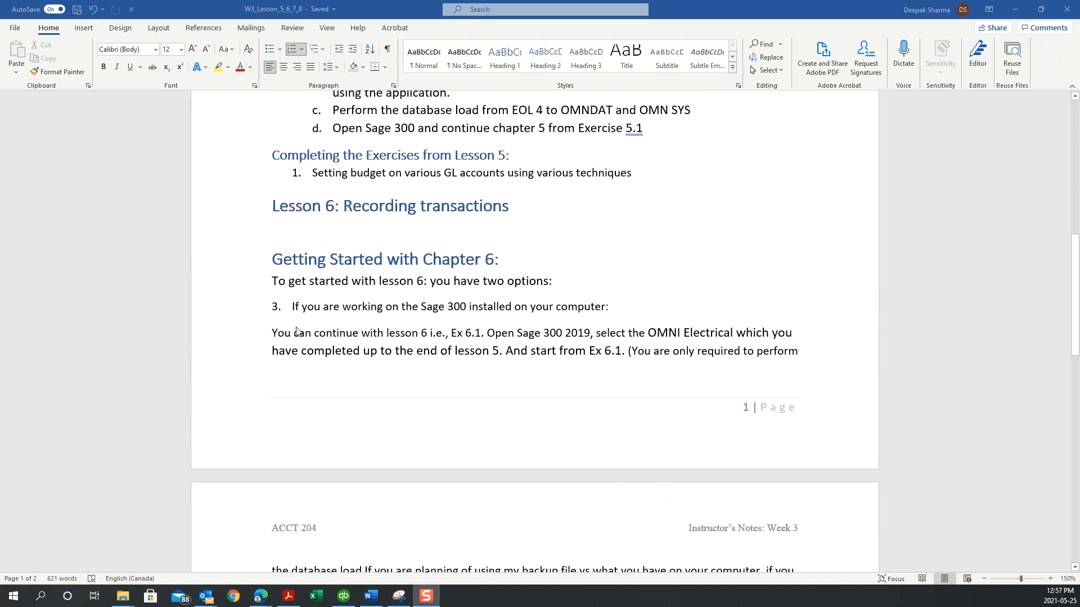
- Try to overwrite the list number of "If you are working on the Sage 300 installed on your computer" with "1." and undo the change
click(276, 313)
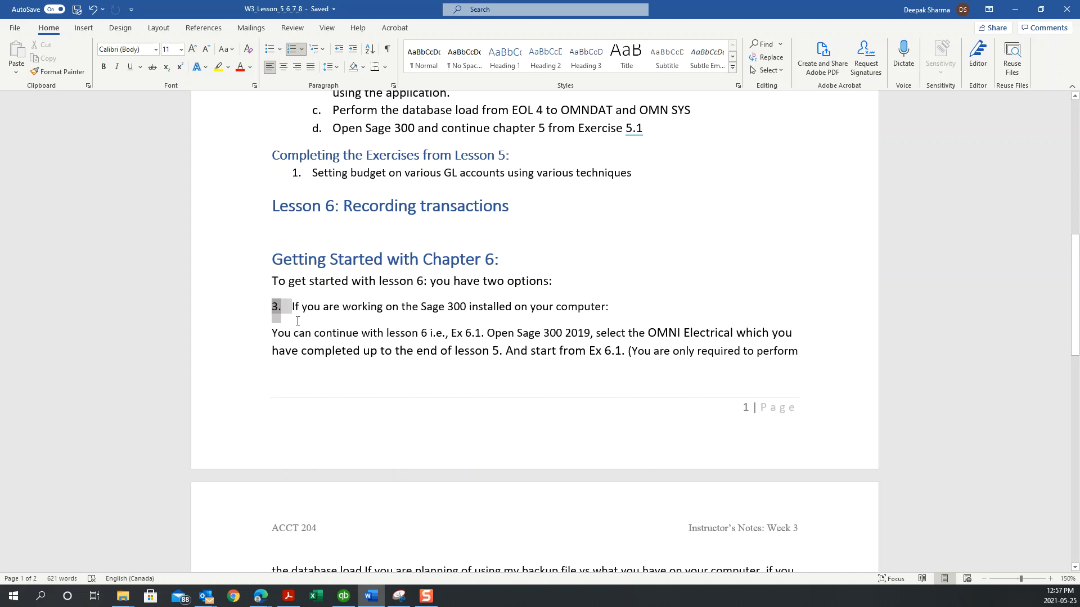
text(1.)
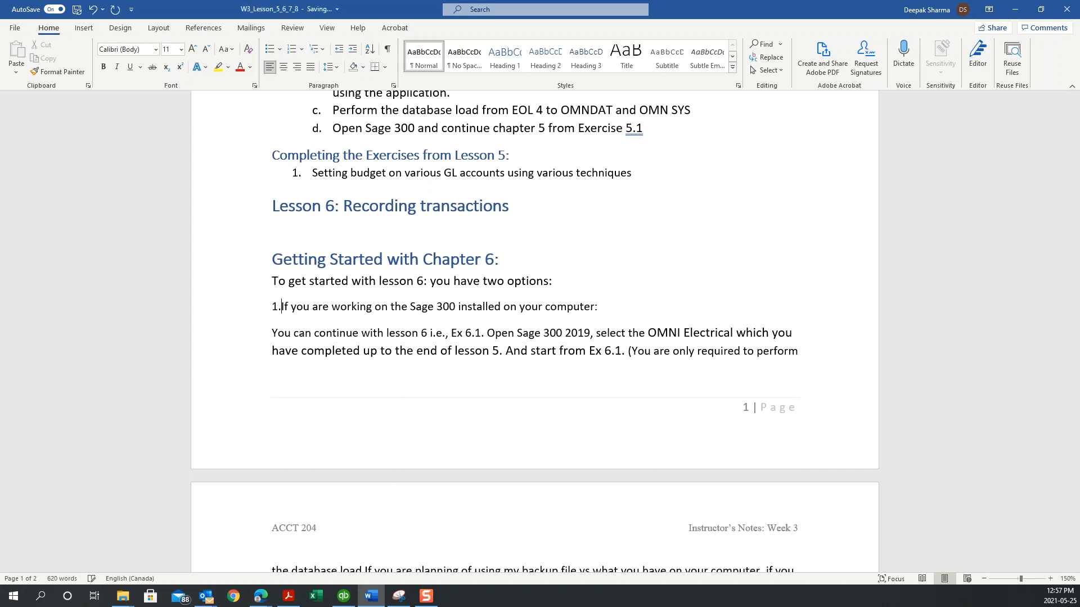
key(ctrl+z)
key(ctrl+z)
key(ctrl+z)
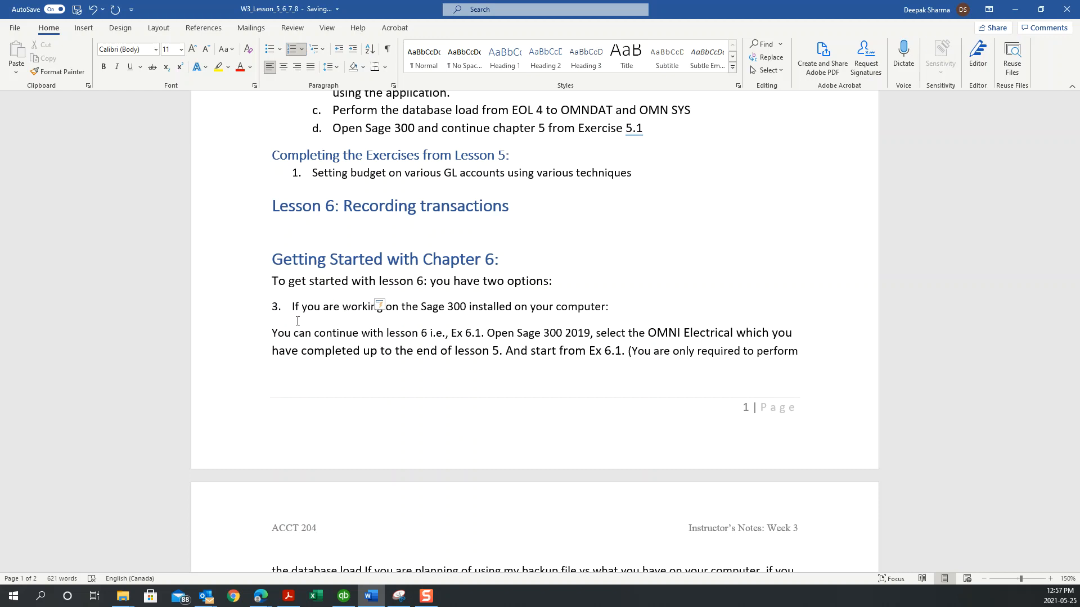
- Try retyping the Sage 300 option's list number as "1." and strip its numbering and indent back to plain text
key(BackSpace)
text(1.)
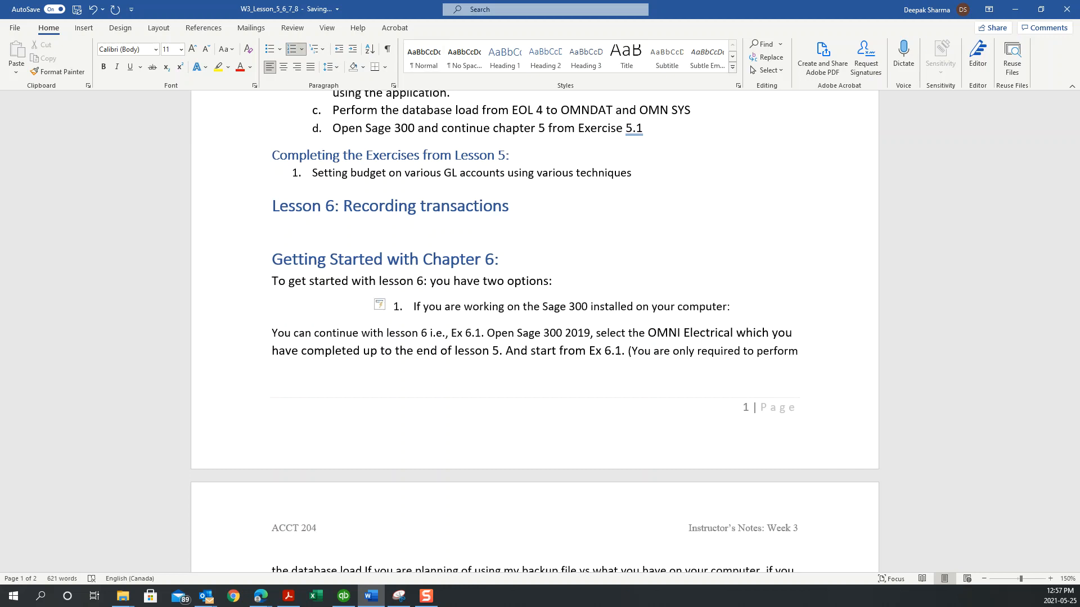
key(shift+Tab)
key(BackSpace)
key(BackSpace)
key(BackSpace)
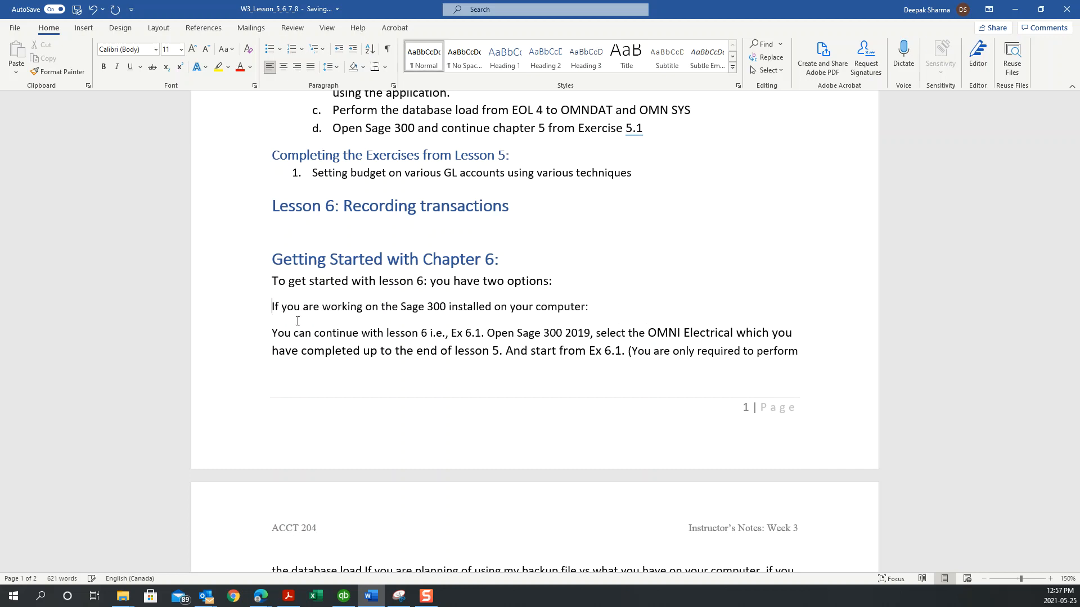
- Try inserting a new "1." before the Sage 300 option and change its list level
key(Return)
text(1)
key(Return)
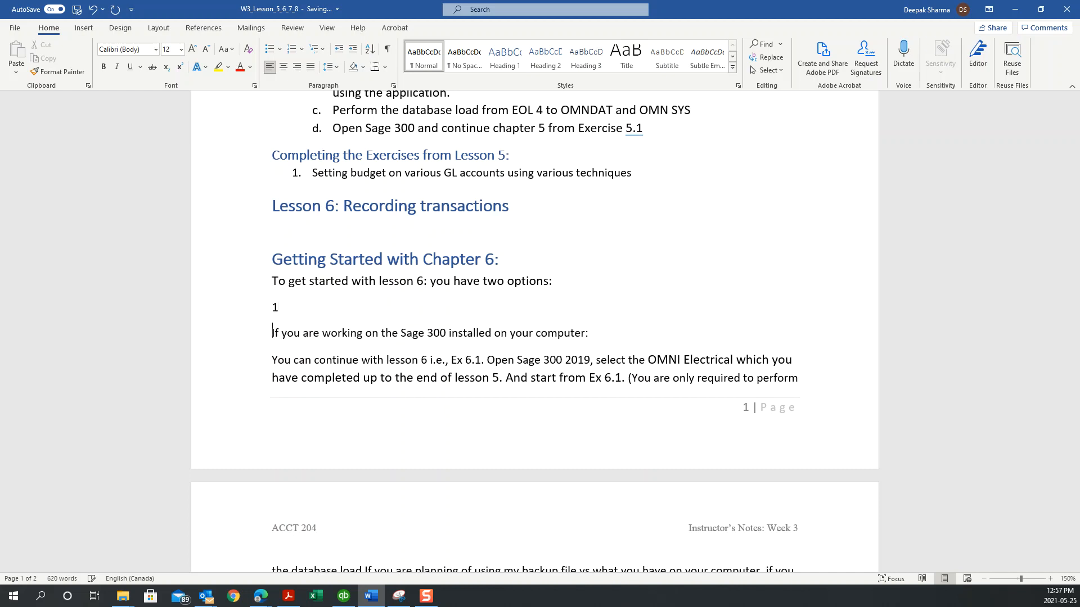
key(BackSpace)
text(.)
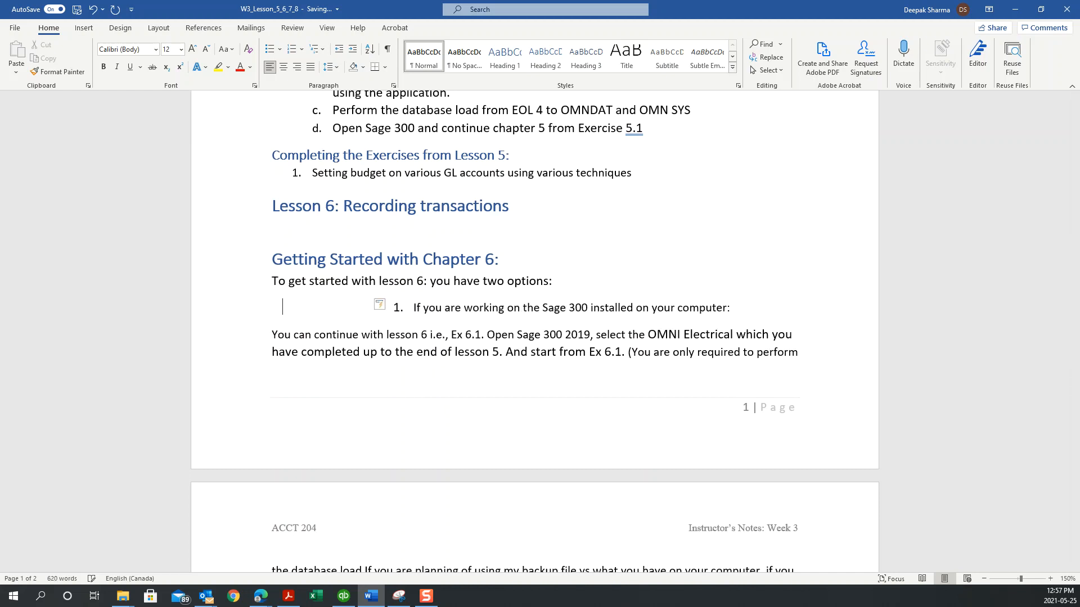
key(Tab)
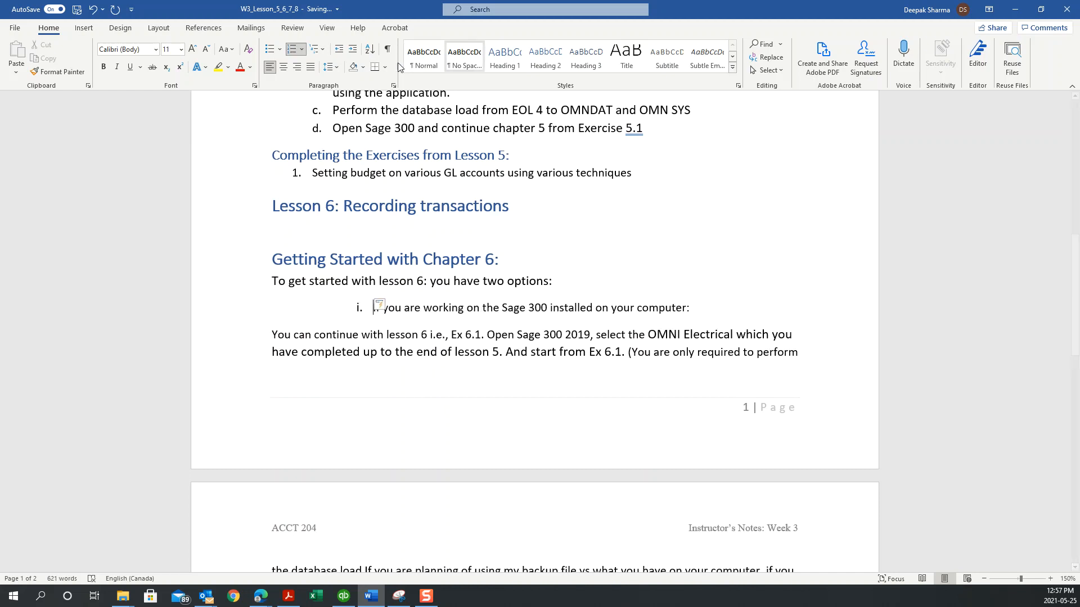
- Try applying the 1. 2. 3. number format to the Sage 300 option and promote it to the outermost list level
click(302, 49)
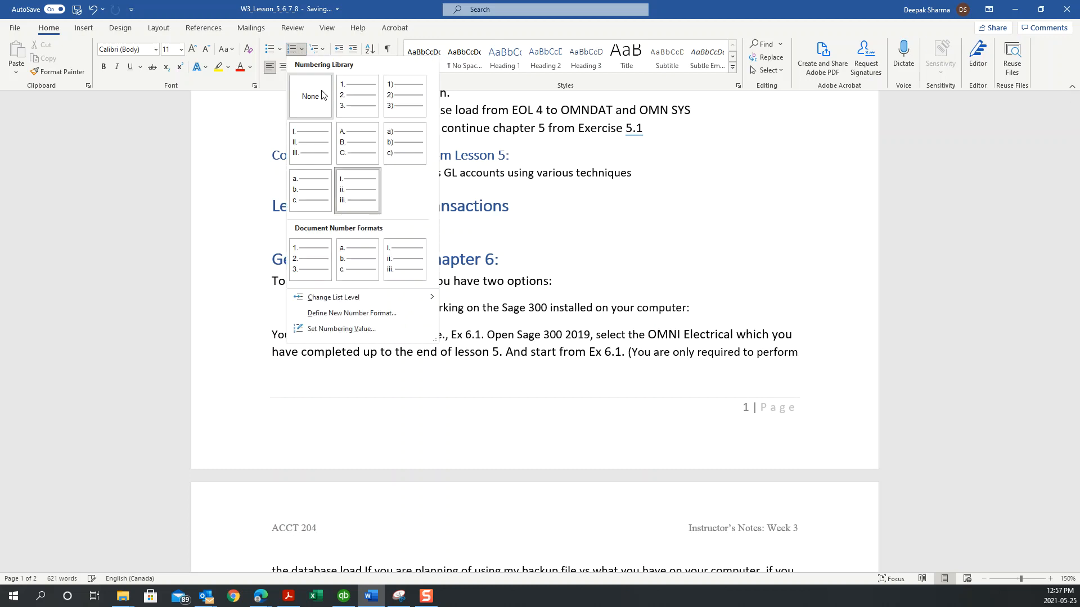
click(344, 96)
key(shift+Tab)
key(shift+Tab)
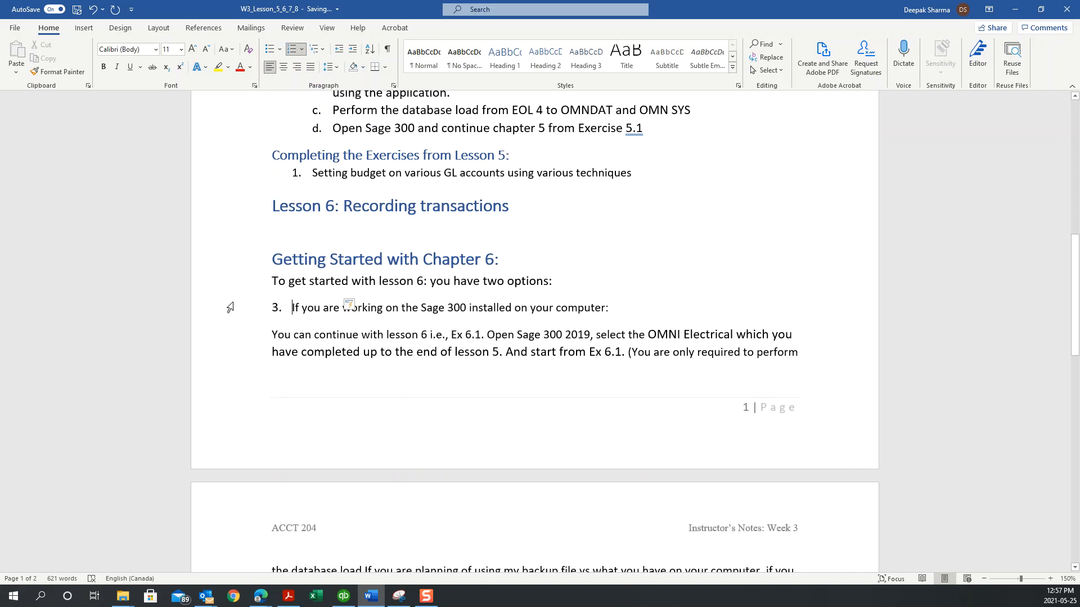
- Check the Application Streaming instructions for Lesson 6, switch to Edge and download EOL_5.zip from the Week 3 OMNI Database files
scroll(478, 345, down, 2)
scroll(432, 271, down, 4)
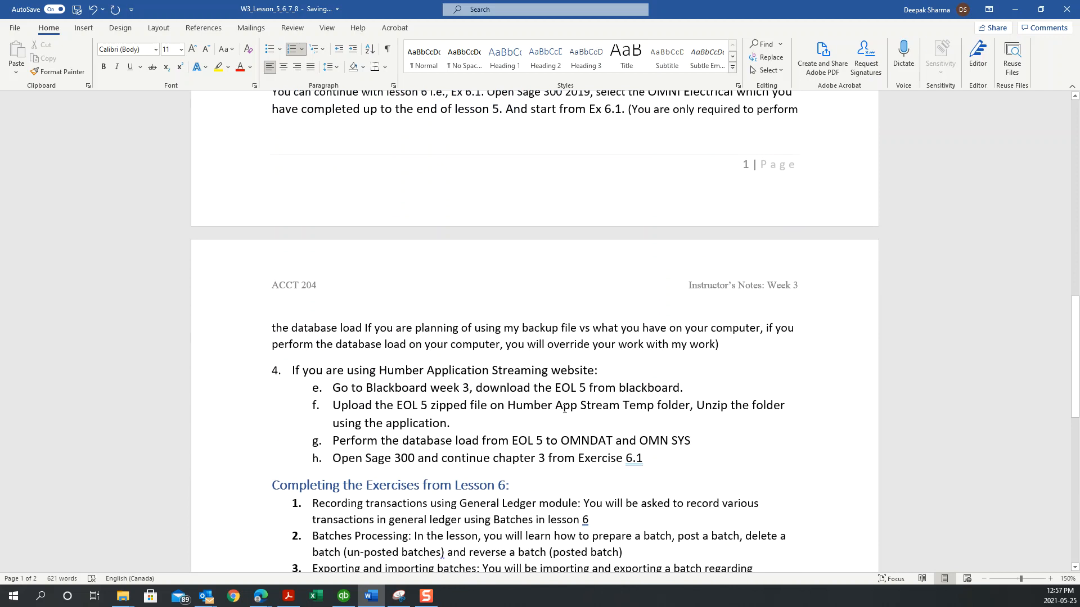
scroll(476, 400, down, 2)
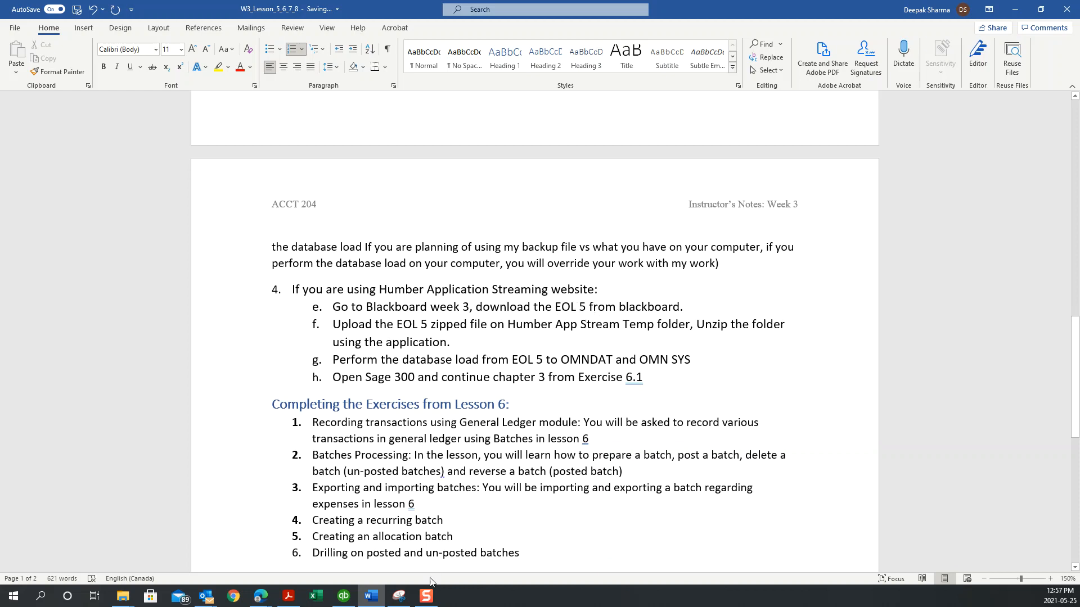
click(260, 596)
click(293, 545)
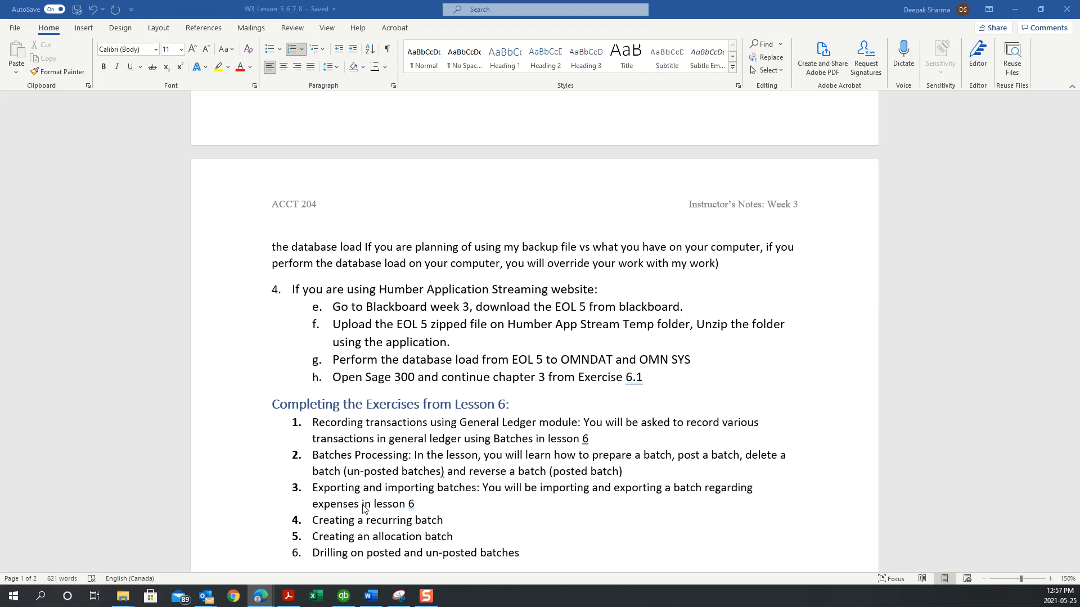
mouse_move(260, 597)
click(221, 551)
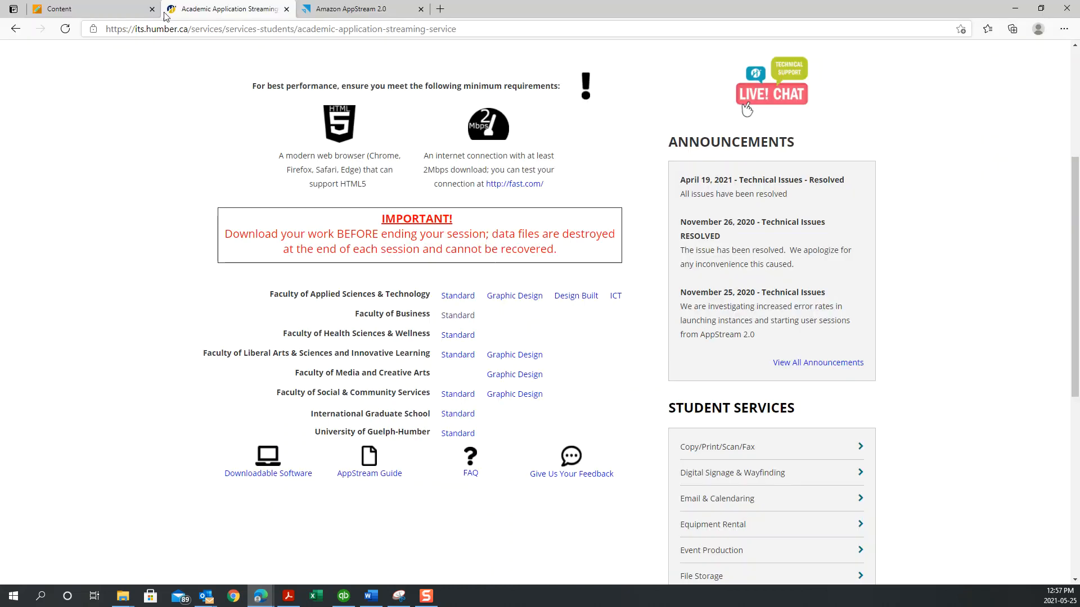
click(90, 9)
click(186, 152)
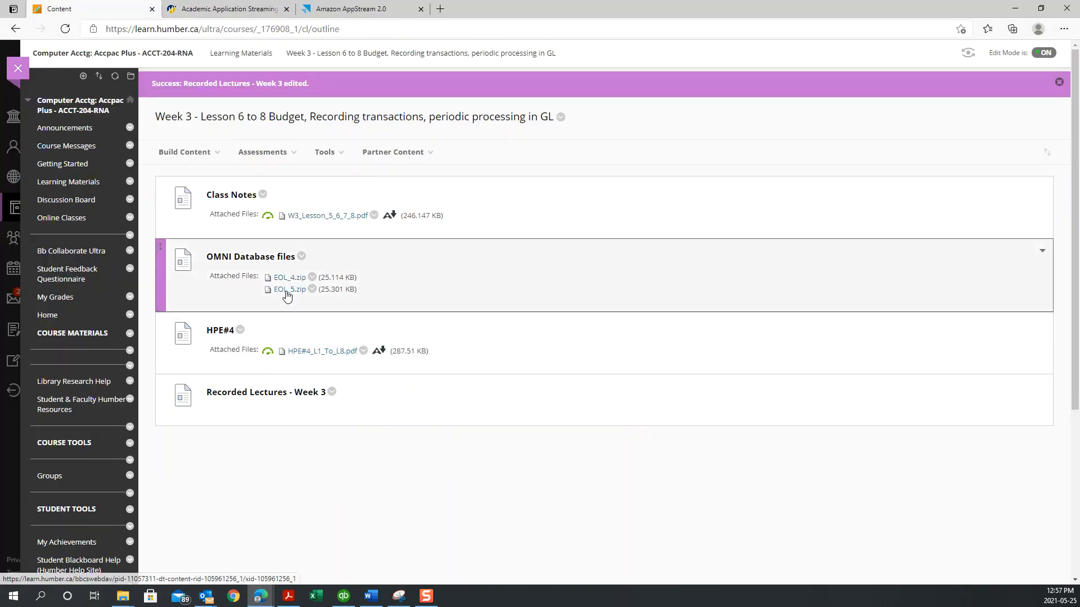
click(287, 293)
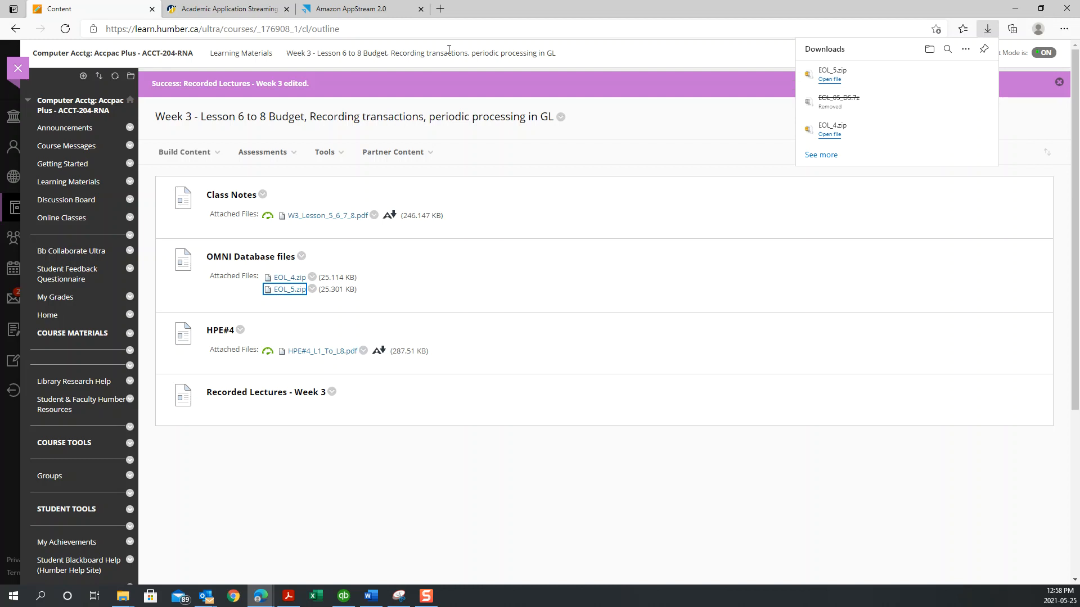
- Upload EOL_5.zip to the Temporary Files folder of the Amazon AppStream session and close the file window
click(330, 8)
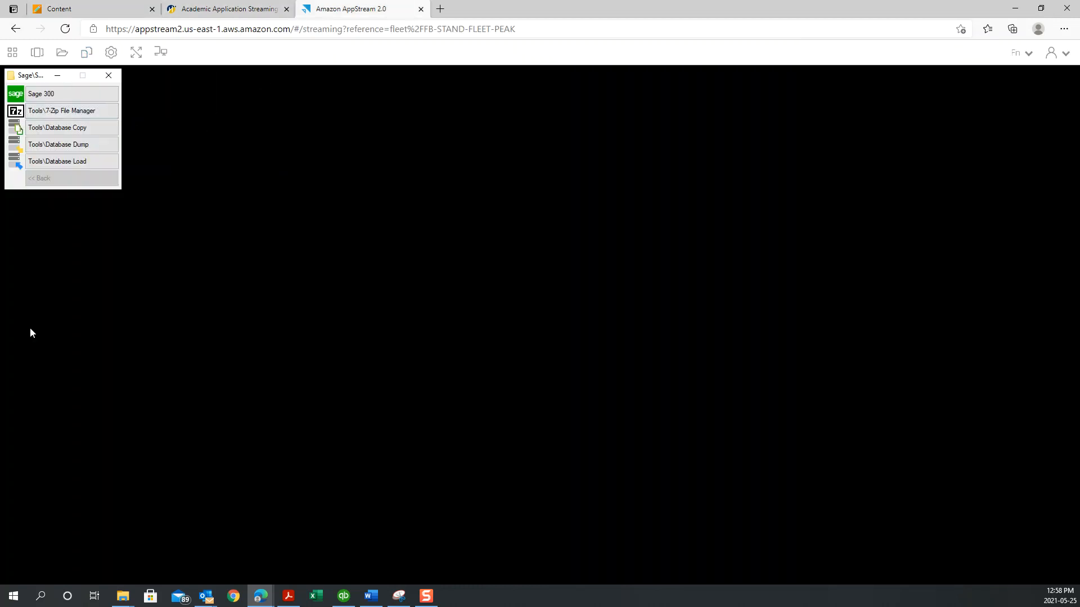
click(80, 162)
click(63, 55)
click(370, 271)
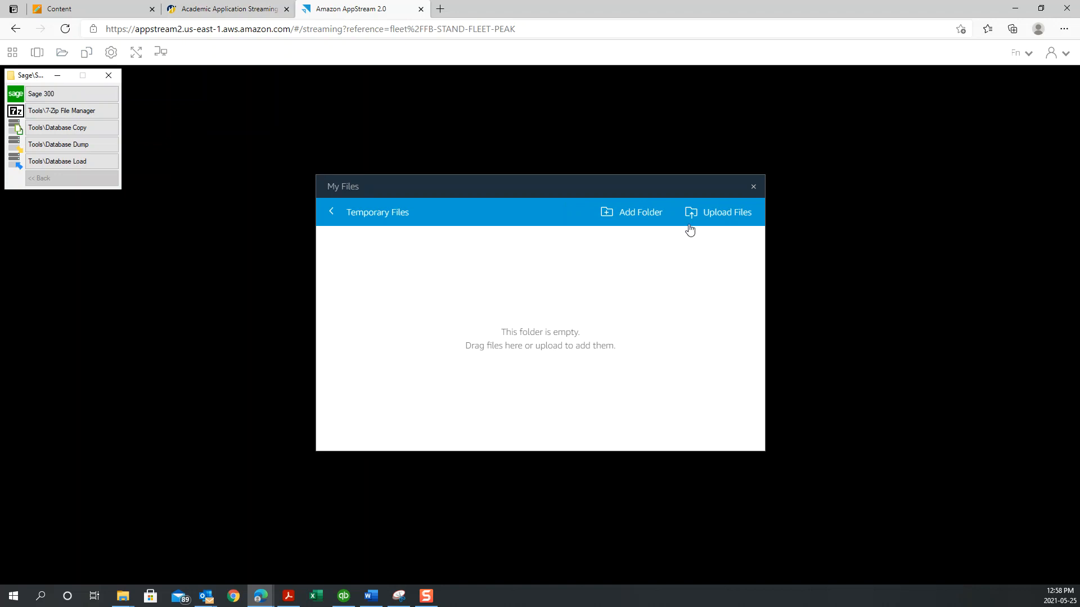
click(648, 213)
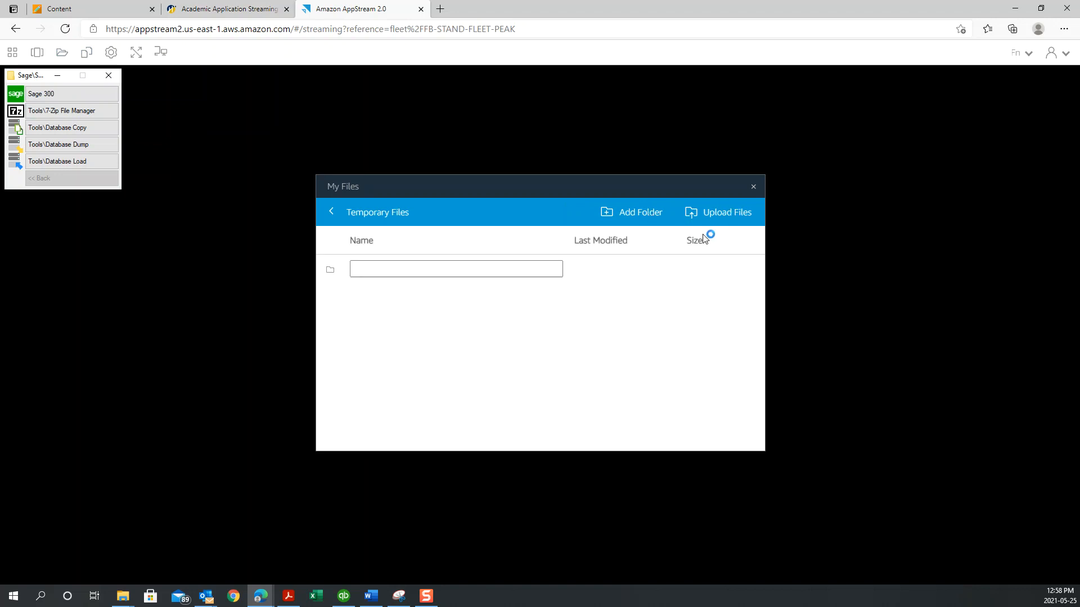
double_click(142, 102)
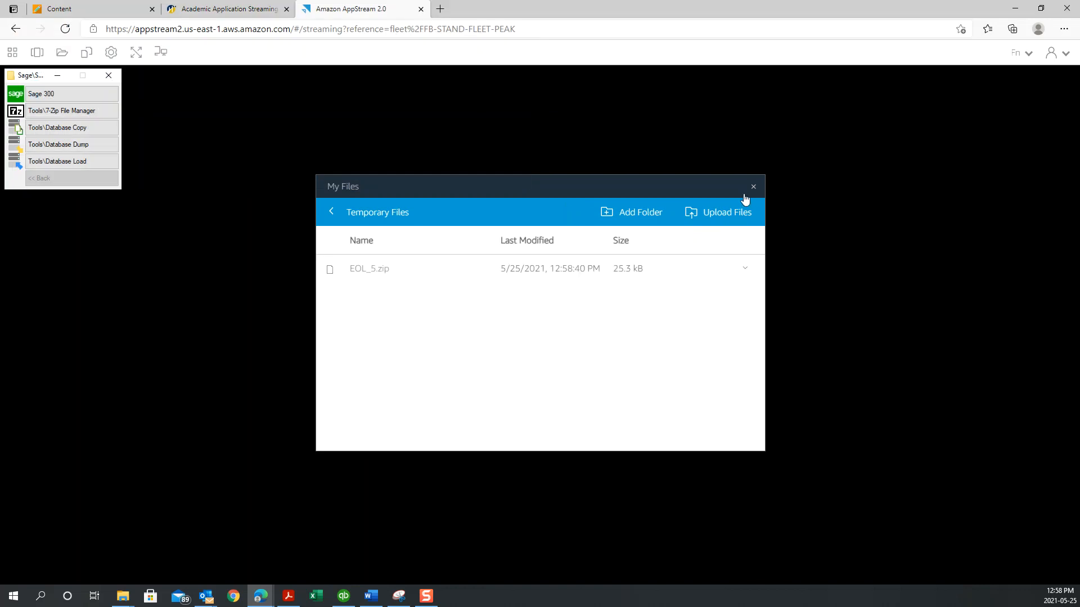
click(751, 186)
- Extract EOL_5.zip inside Temporary Files with 7-Zip File Manager and close the file manager
click(62, 110)
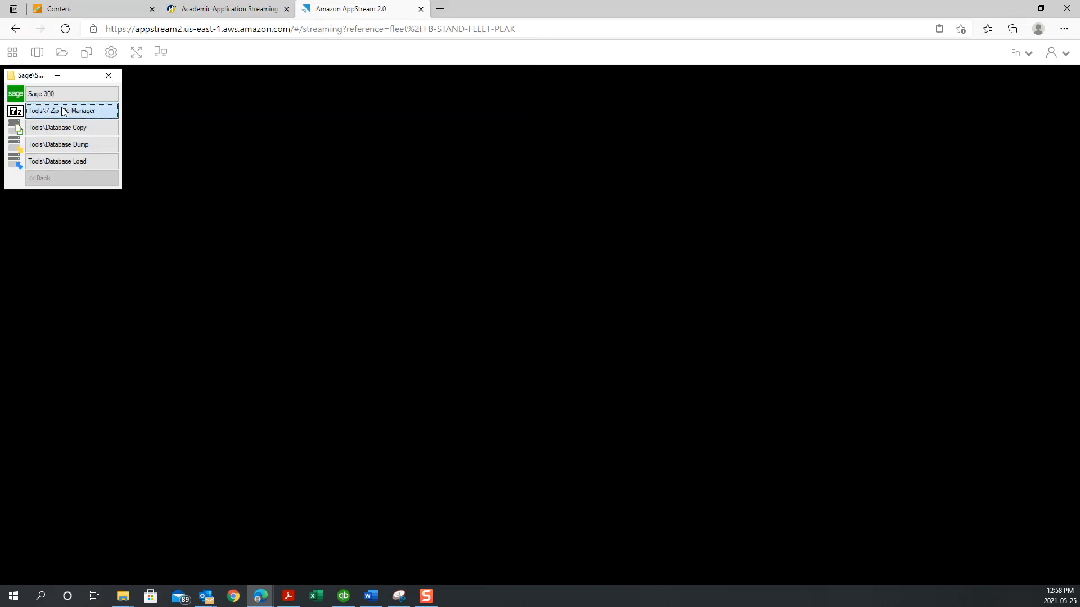
double_click(55, 188)
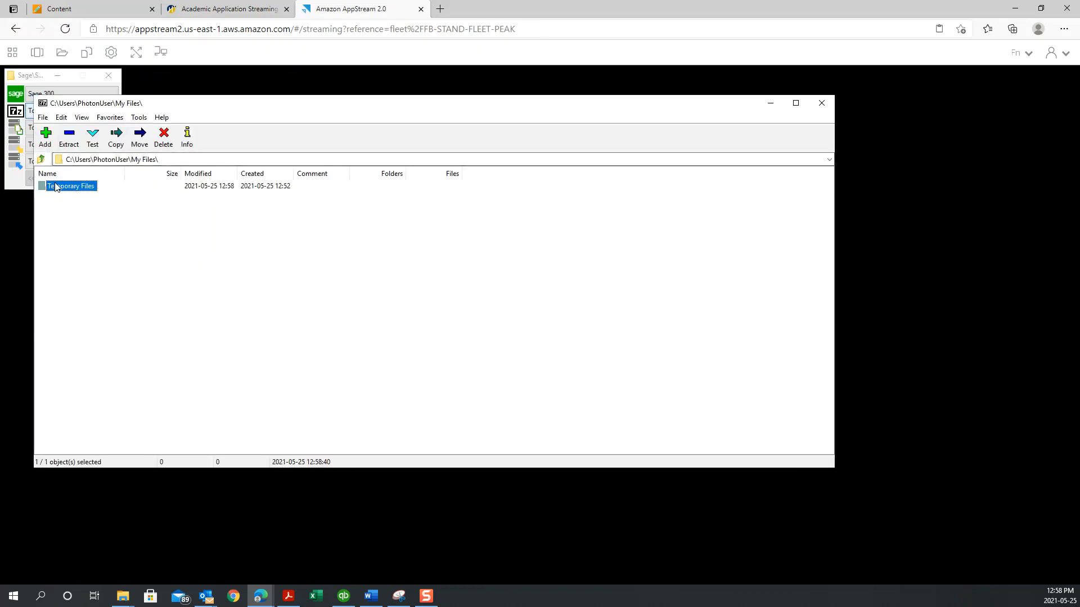
click(63, 188)
click(69, 138)
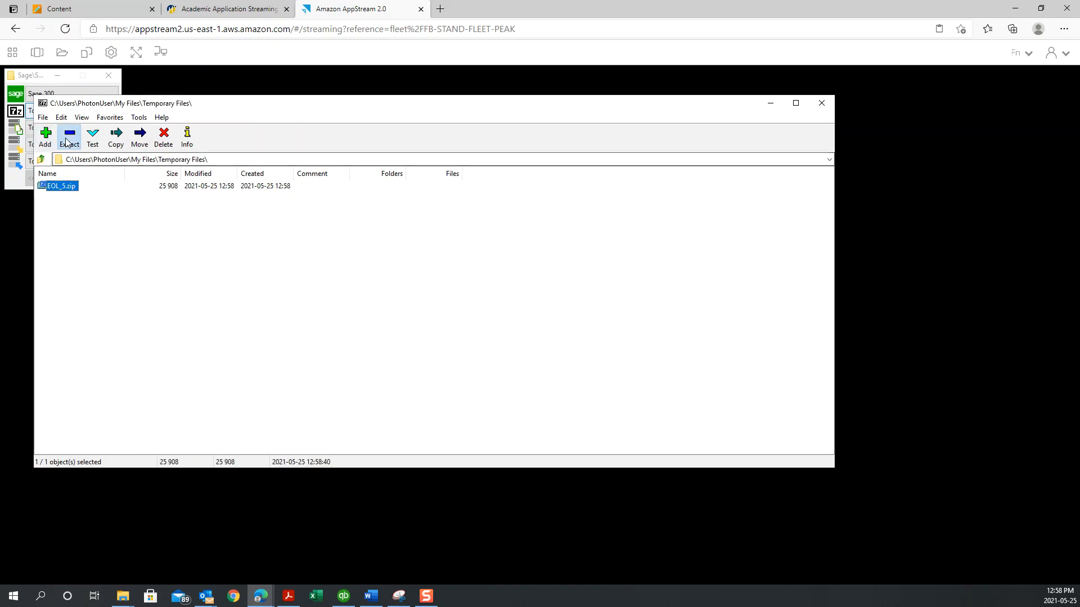
click(533, 401)
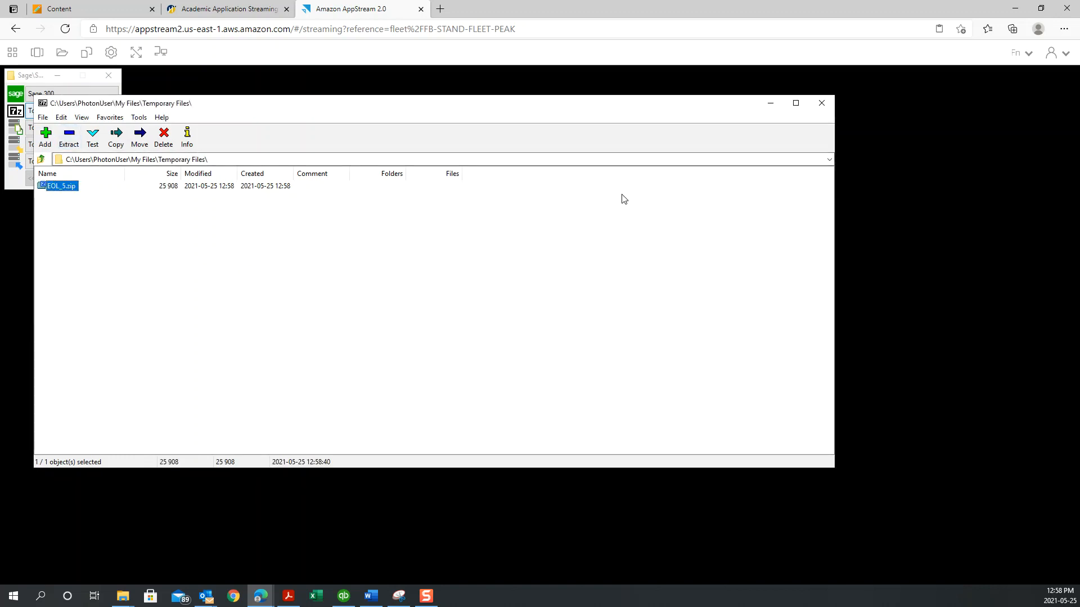
click(821, 103)
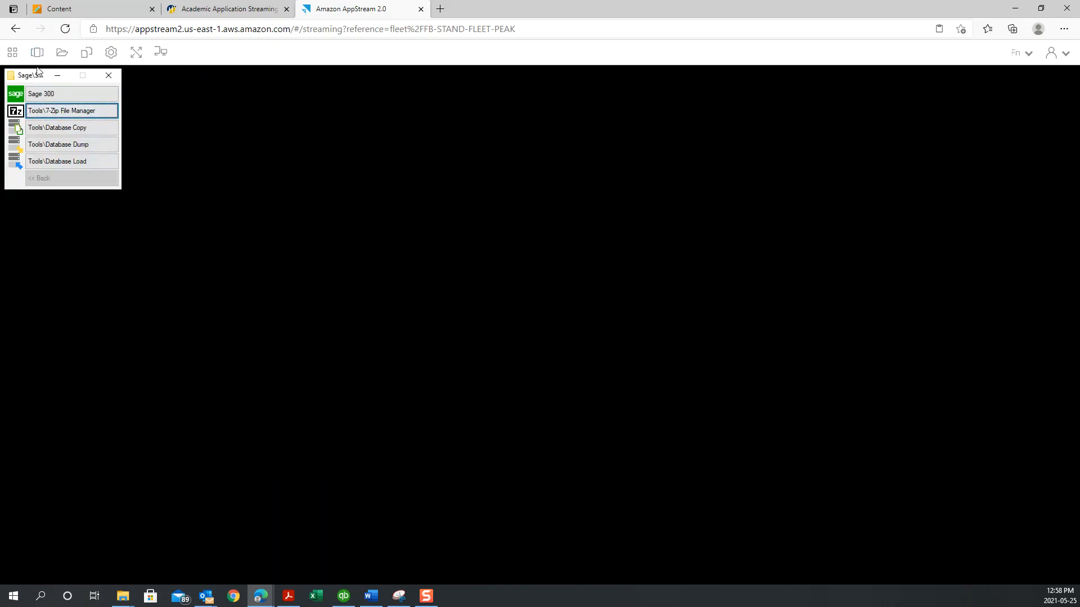
- Launch Database Load and sign in as ADMIN by entering the account password
click(58, 160)
click(524, 355)
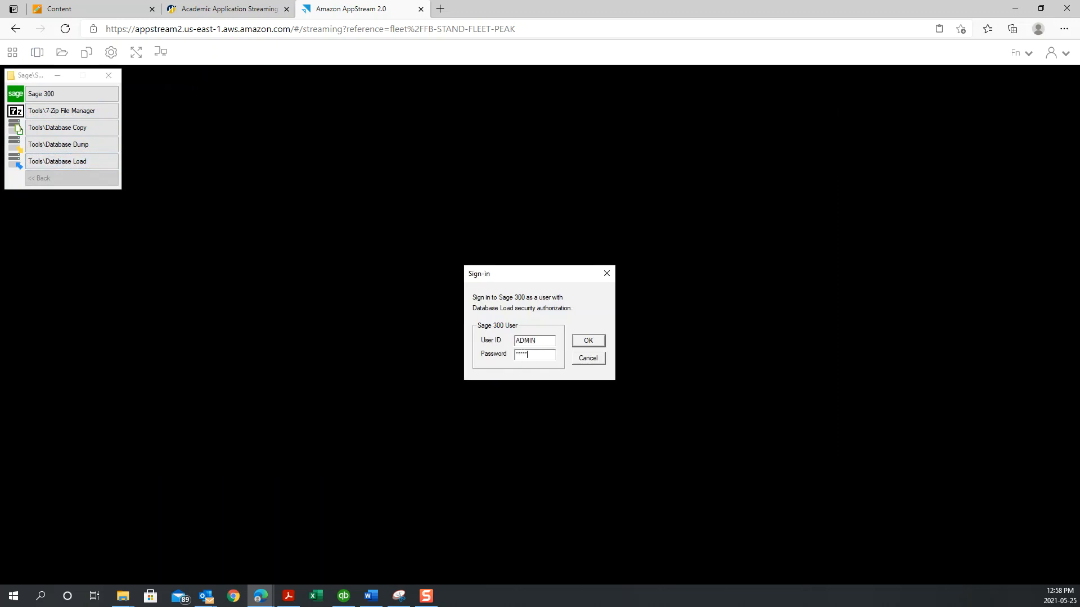
key(Return)
- Set the dataset directory to the extracted eol_5\eol_5 folder under My Files\Temporary Files
click(513, 367)
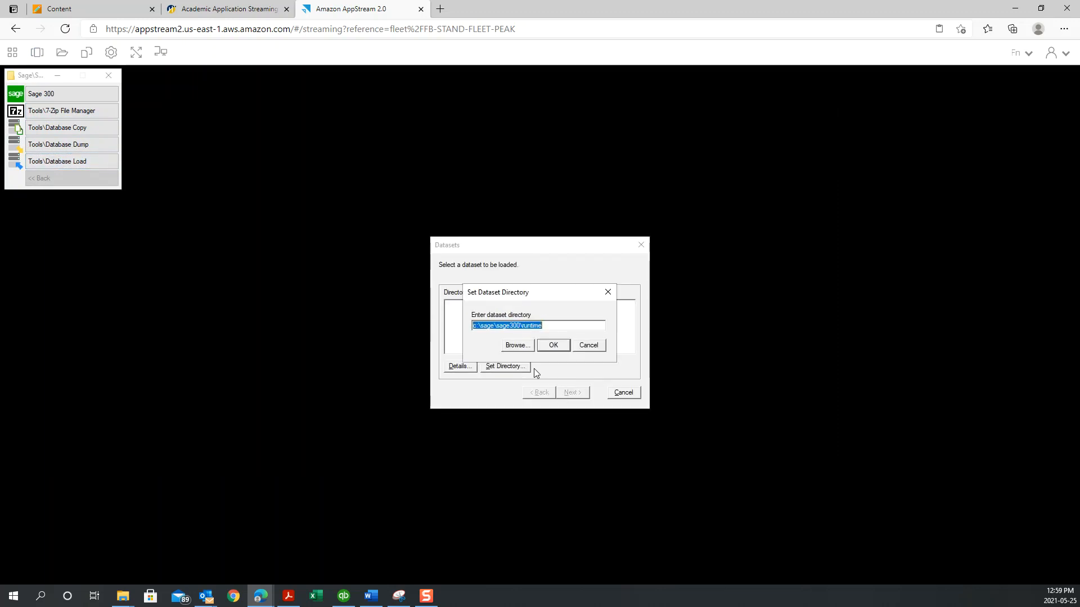
click(518, 347)
click(476, 307)
click(487, 316)
click(517, 334)
click(497, 327)
click(556, 404)
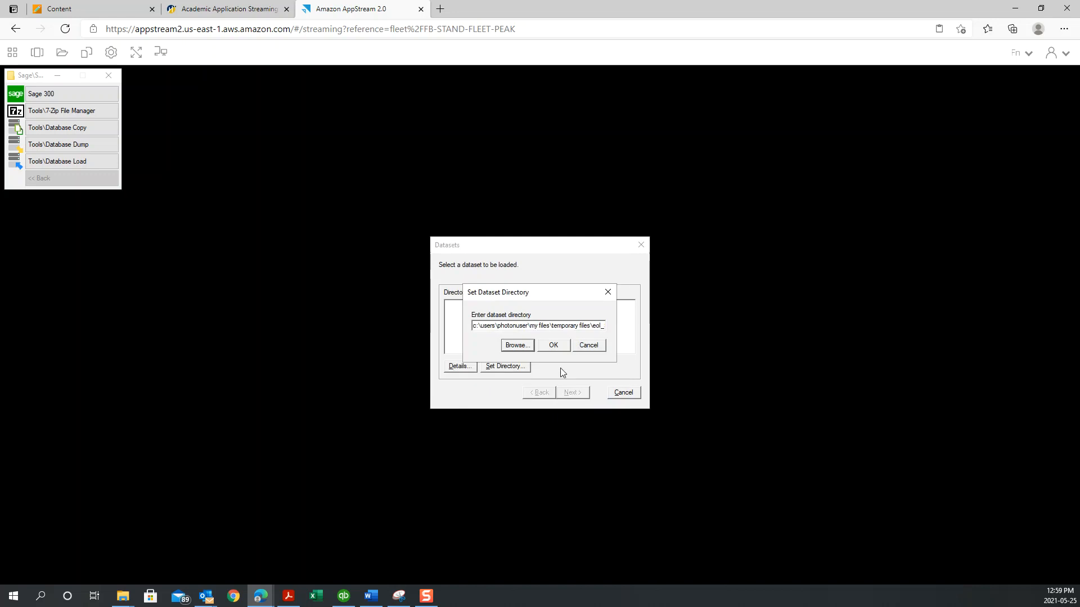
click(562, 344)
- Assign the OMNDAT.DCT dataset to the OMNDAT database and proceed to specifying an additional dataset
click(572, 392)
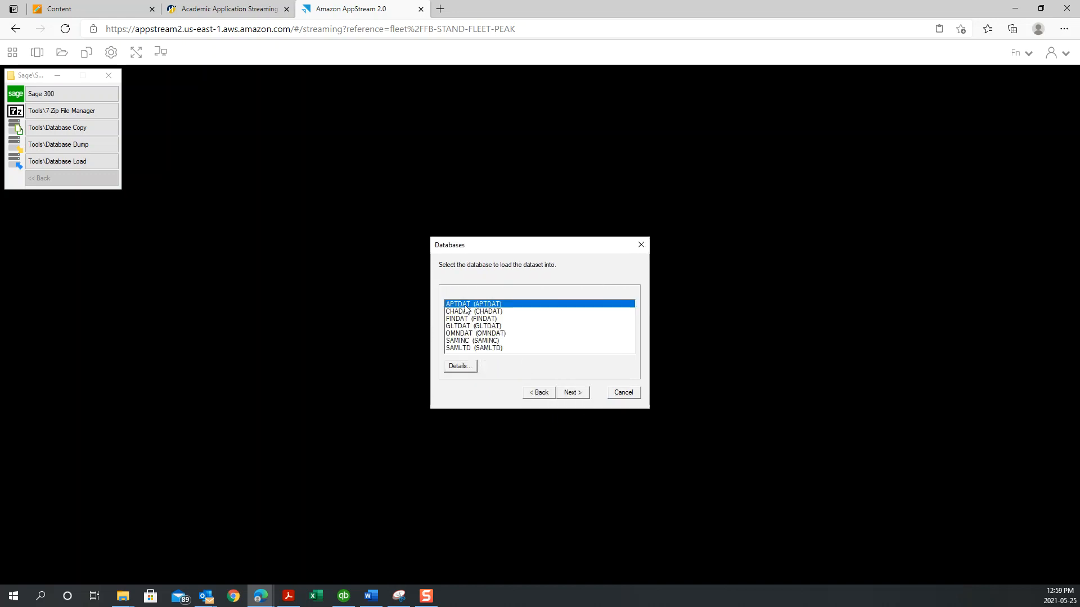
key(Return)
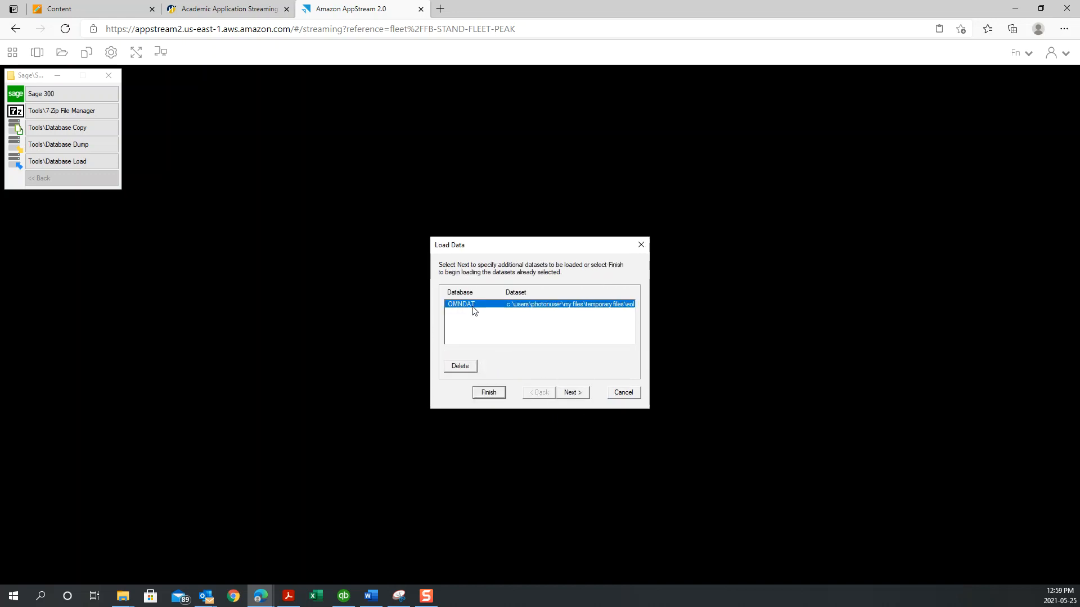
click(574, 394)
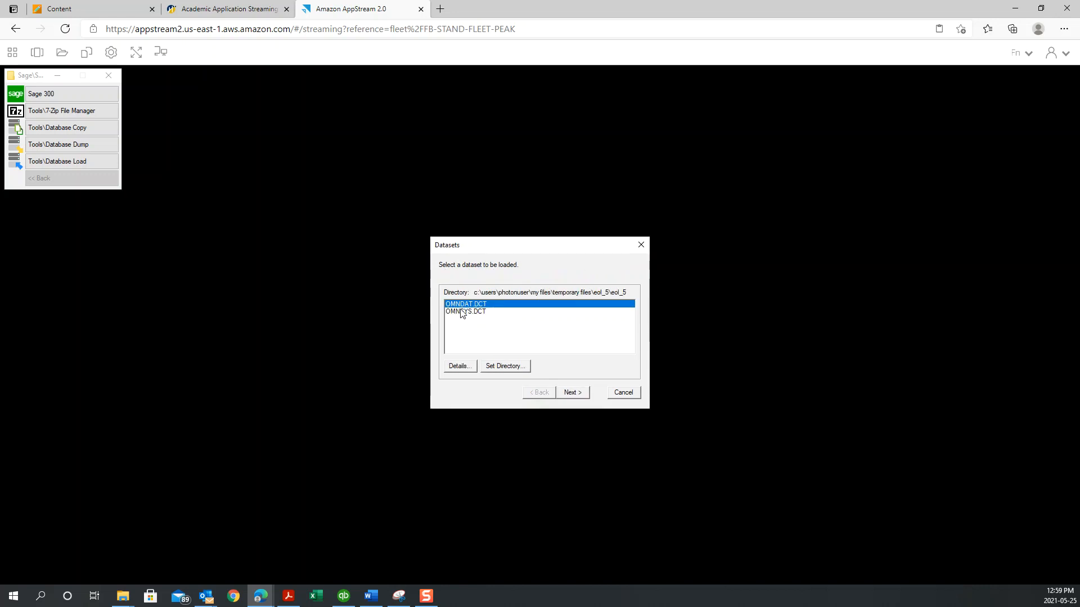
- Assign the OMNSYS.DCT dataset to the OMNSYS database, load the selected datasets and exit Database Load
click(453, 313)
click(572, 393)
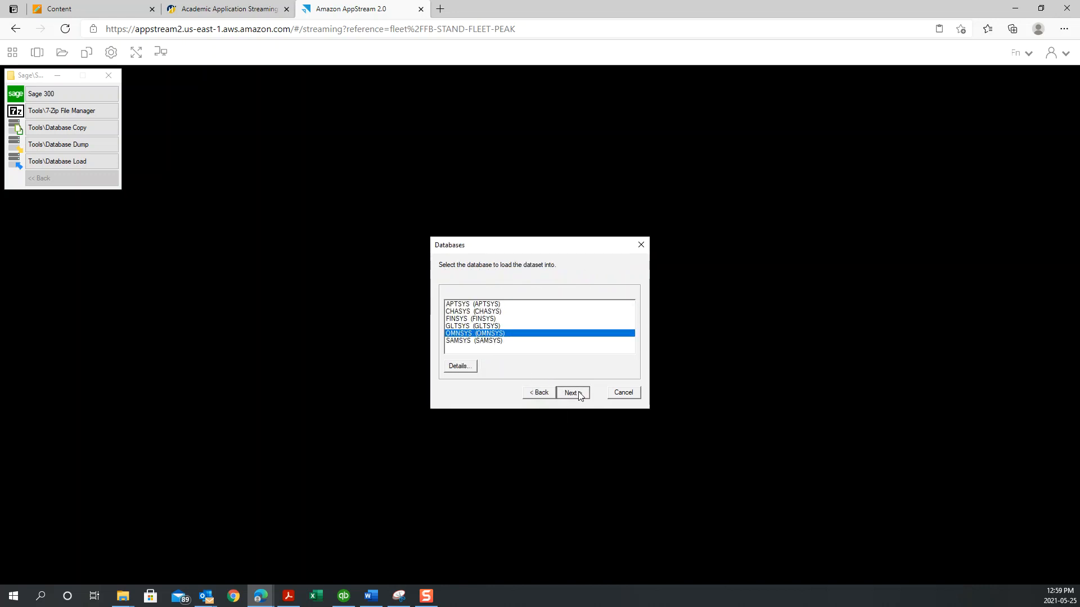
click(574, 393)
click(489, 392)
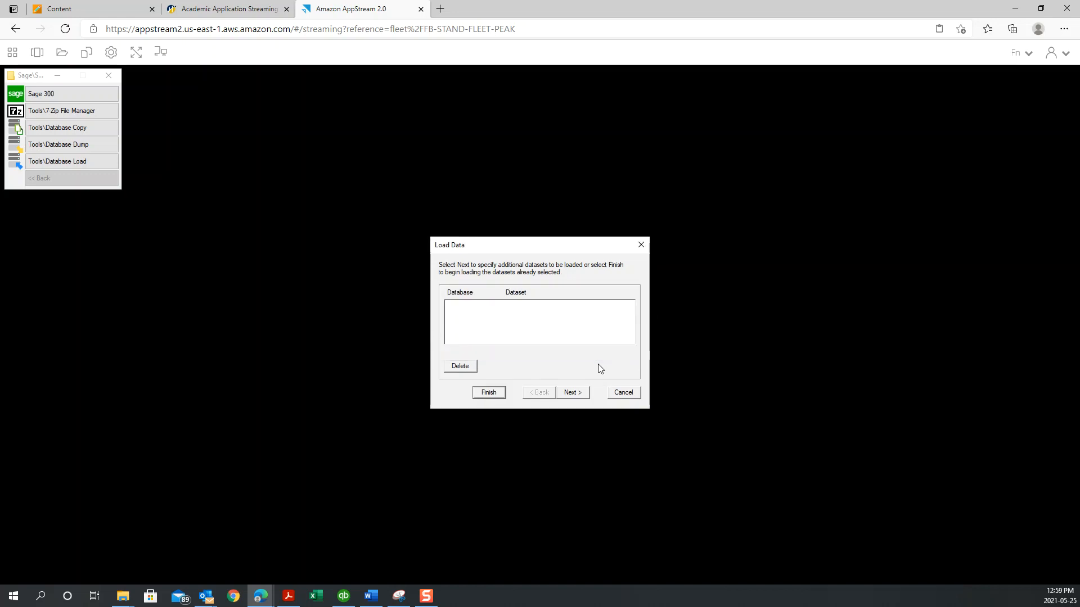
click(623, 392)
- Launch Sage 300, open the OMNDAT company with session date 01/31/2021 and dismiss the reminder list
click(63, 95)
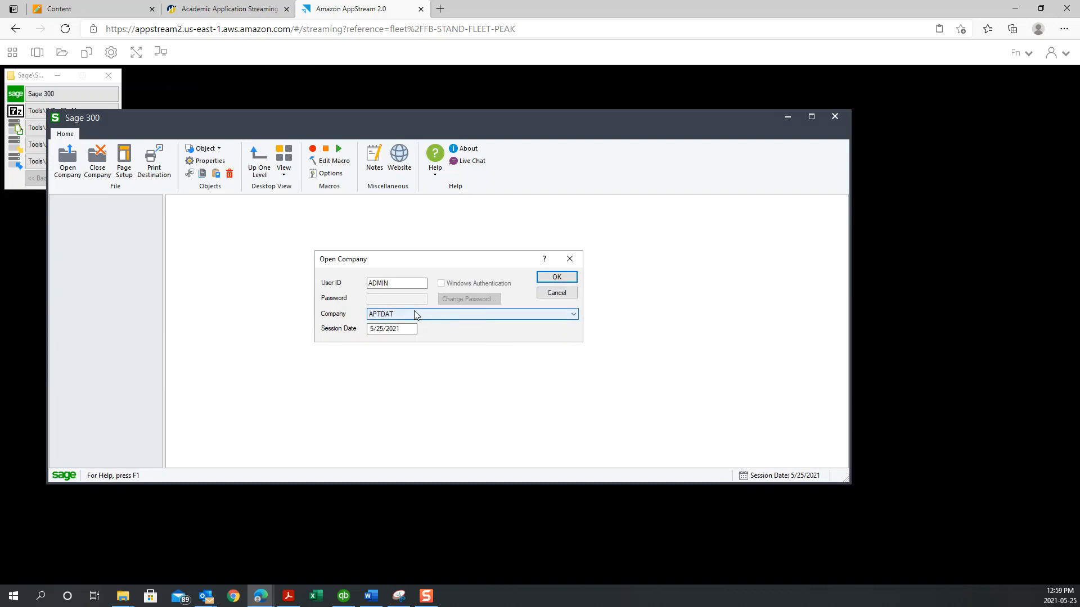
click(414, 313)
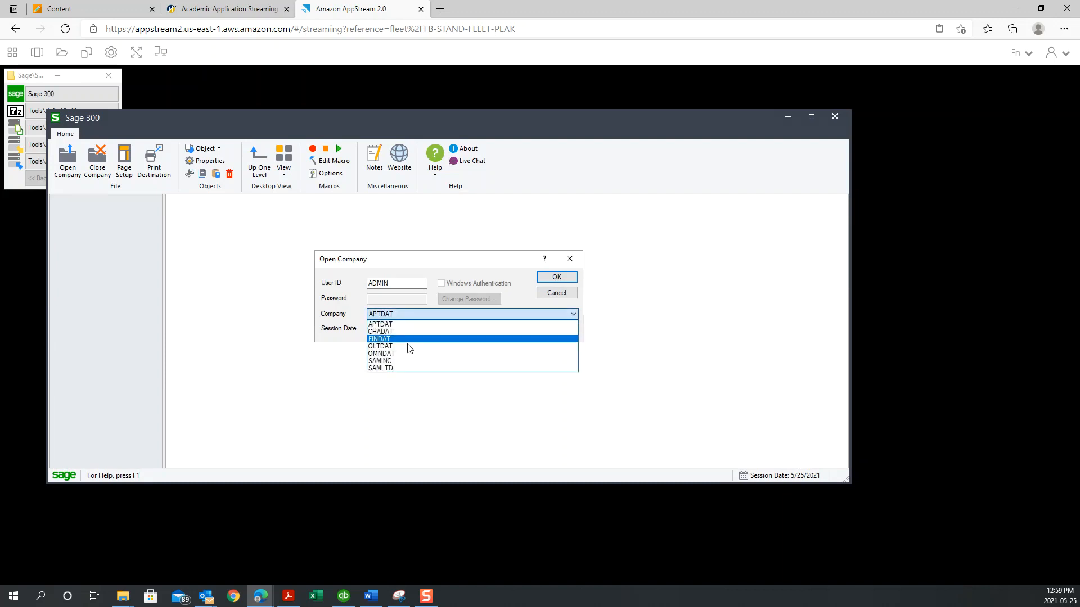
click(400, 352)
key(Tab)
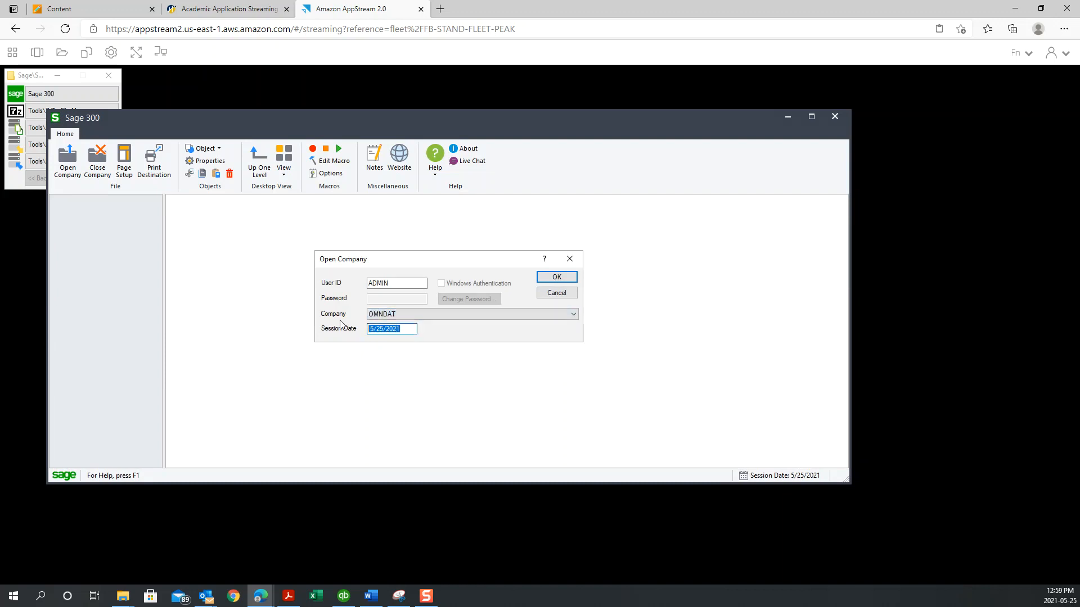
text(01/31/2021)
key(Return)
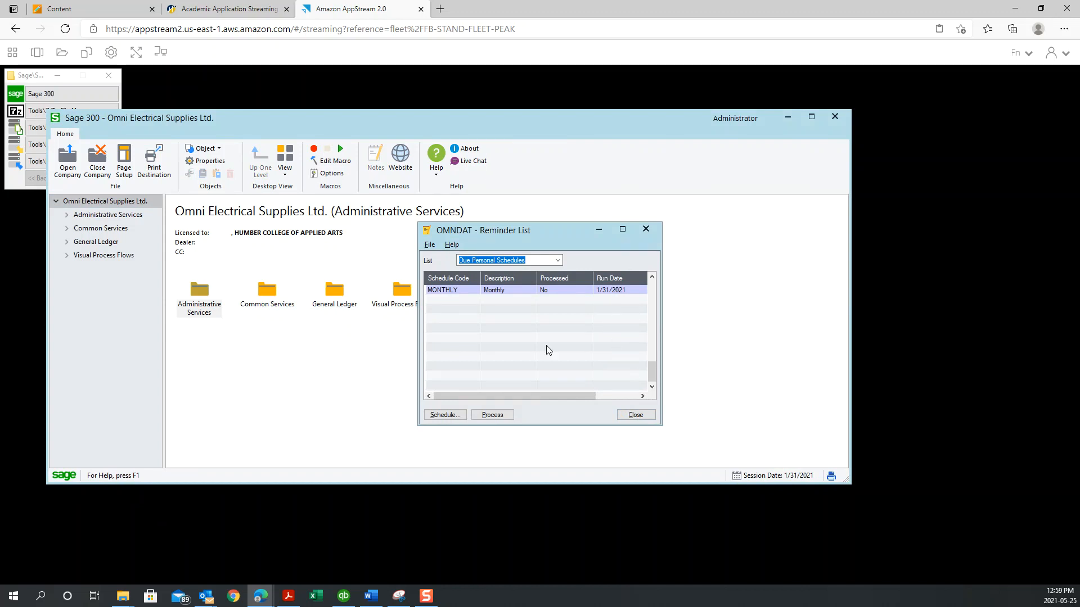
click(635, 416)
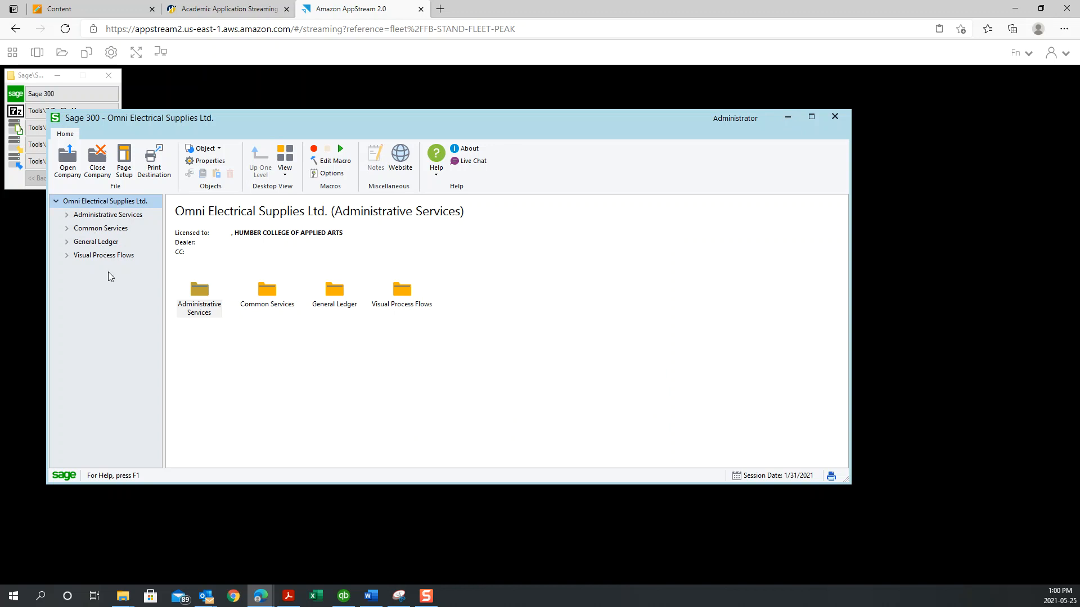
- In the company profile, append the student's name to Doing Business As, enter it as the contact name, and save and close
click(116, 228)
click(212, 305)
double_click(212, 305)
click(540, 238)
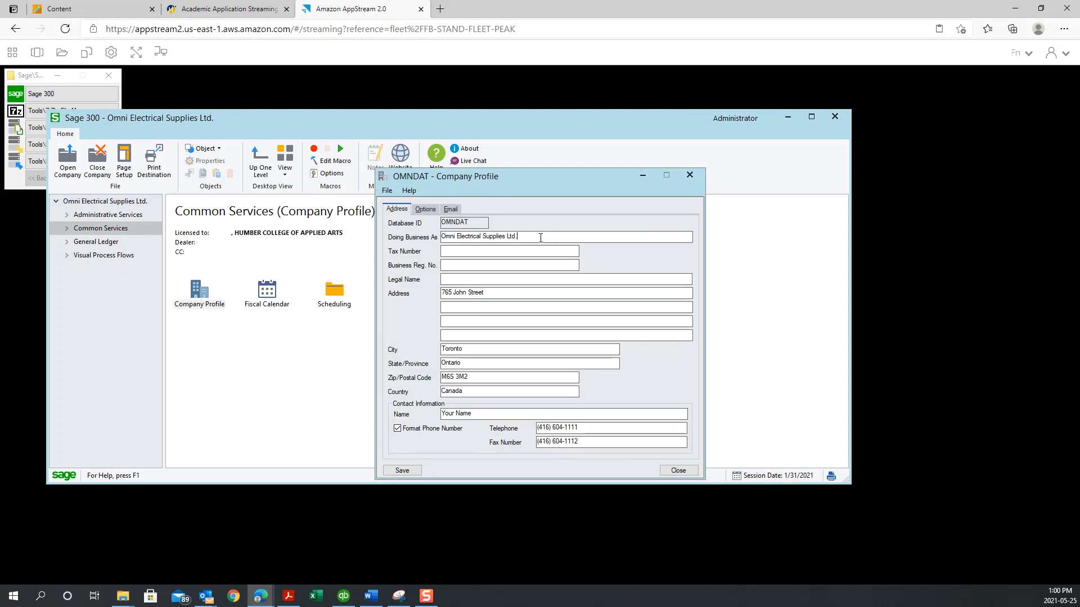
text(- Deepak Shama)
drag(515, 415, 332, 359)
text(Deepak Sharma)
click(406, 471)
click(691, 474)
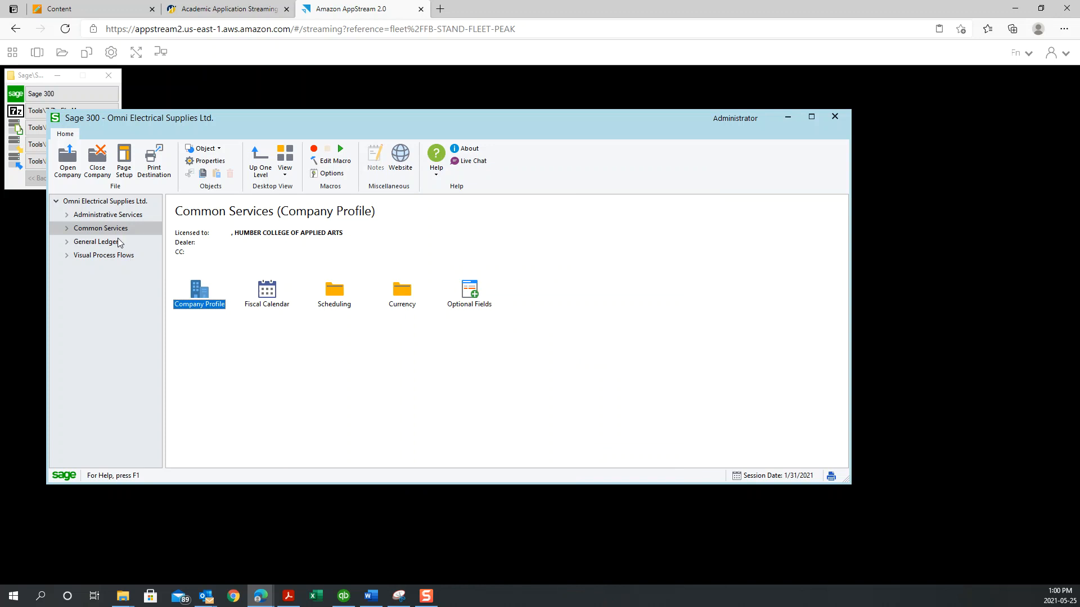
- Open the General Ledger batch list and start a new journal entry batch
click(67, 241)
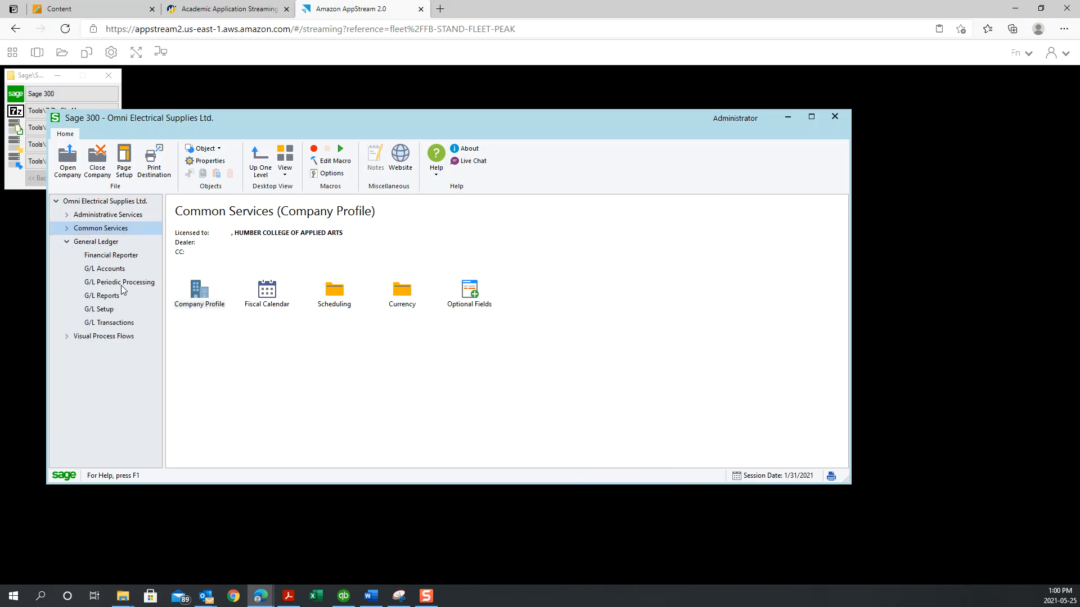
click(107, 325)
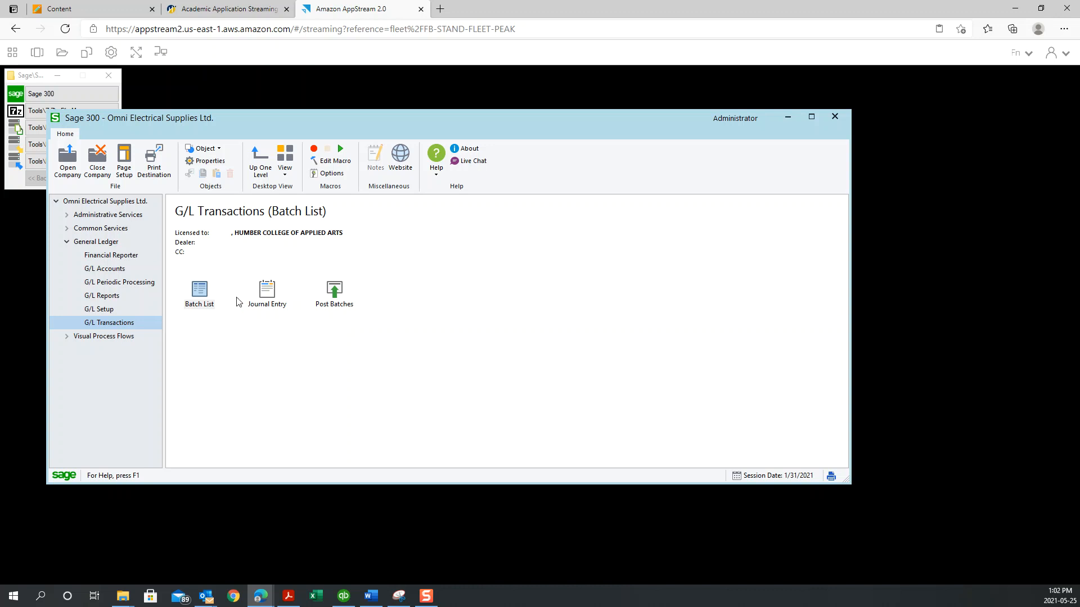
double_click(198, 304)
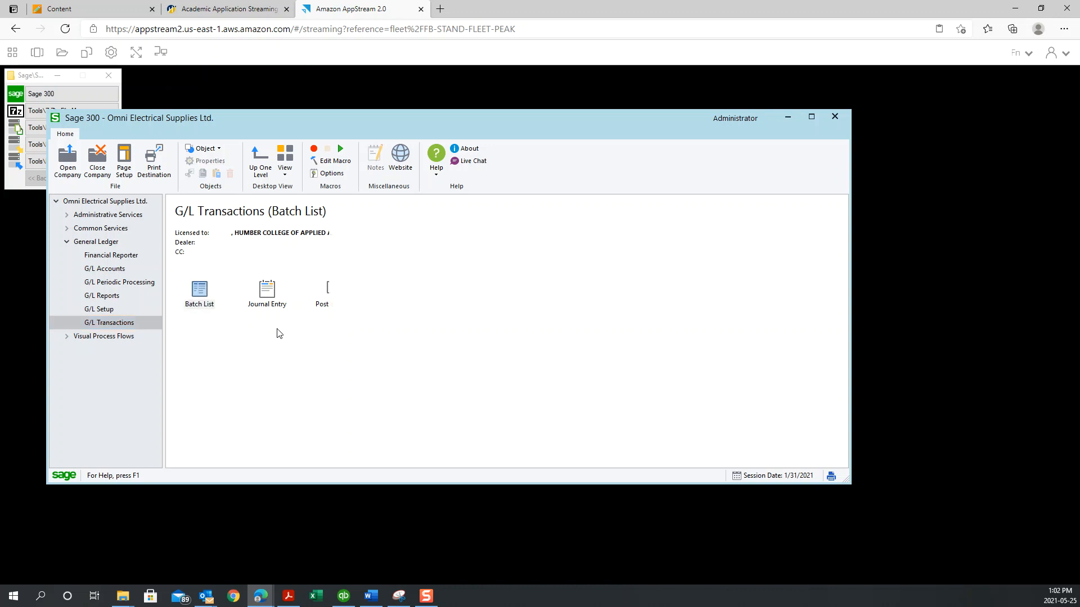
click(407, 316)
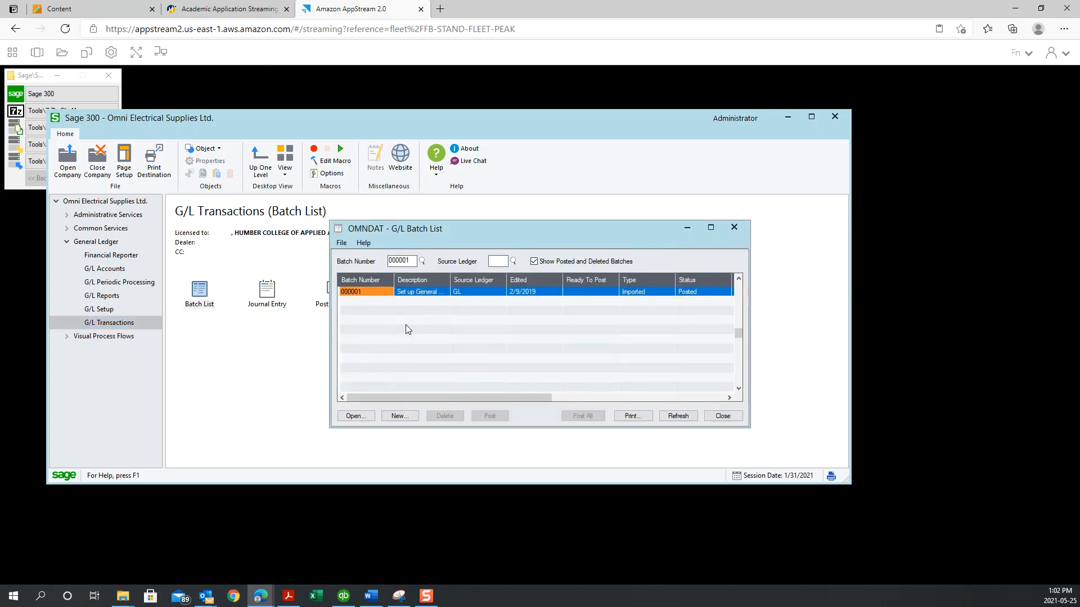
click(397, 416)
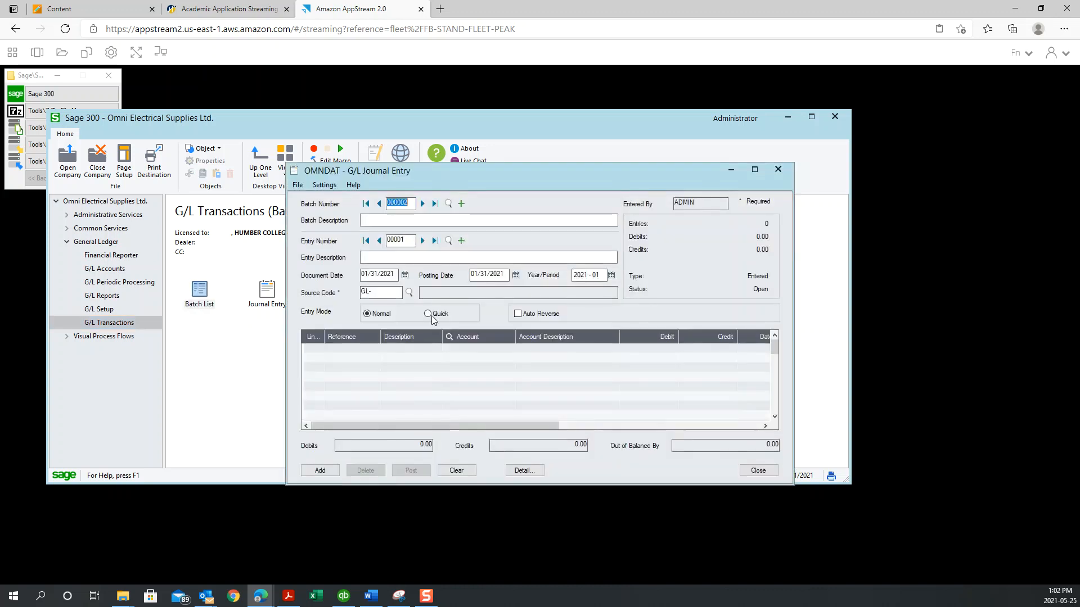
- Set the new batch's description to Jan 2021 Sales
text(Jan SAles)
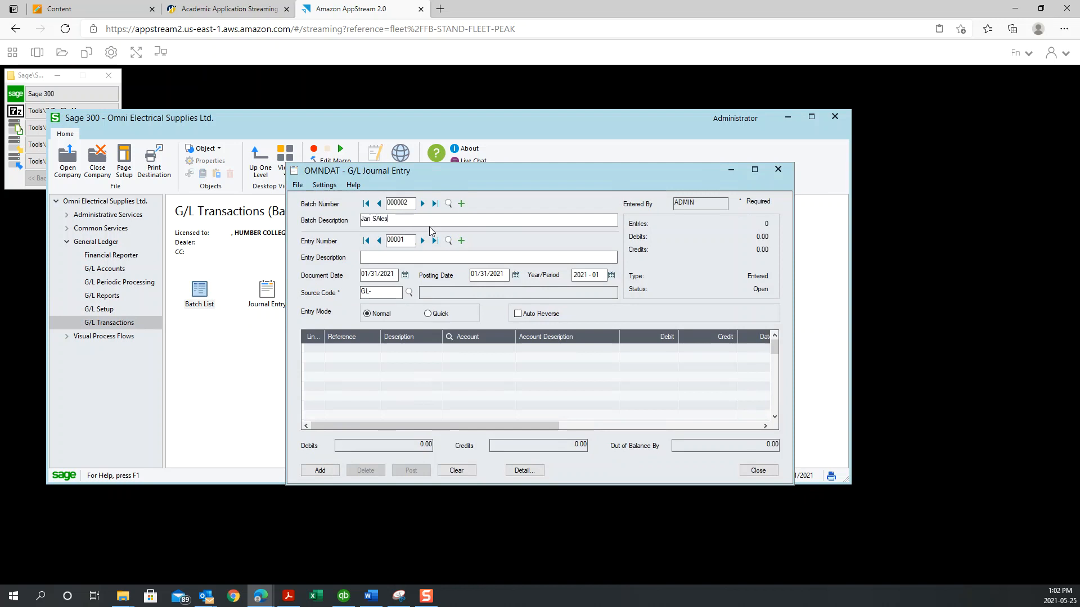
key(BackSpace)
key(BackSpace)
key(BackSpace)
key(BackSpace)
text(ales)
key(BackSpace)
key(BackSpace)
key(BackSpace)
key(BackSpace)
key(BackSpace)
text(2021 Sales)
key(Tab)
key(Tab)
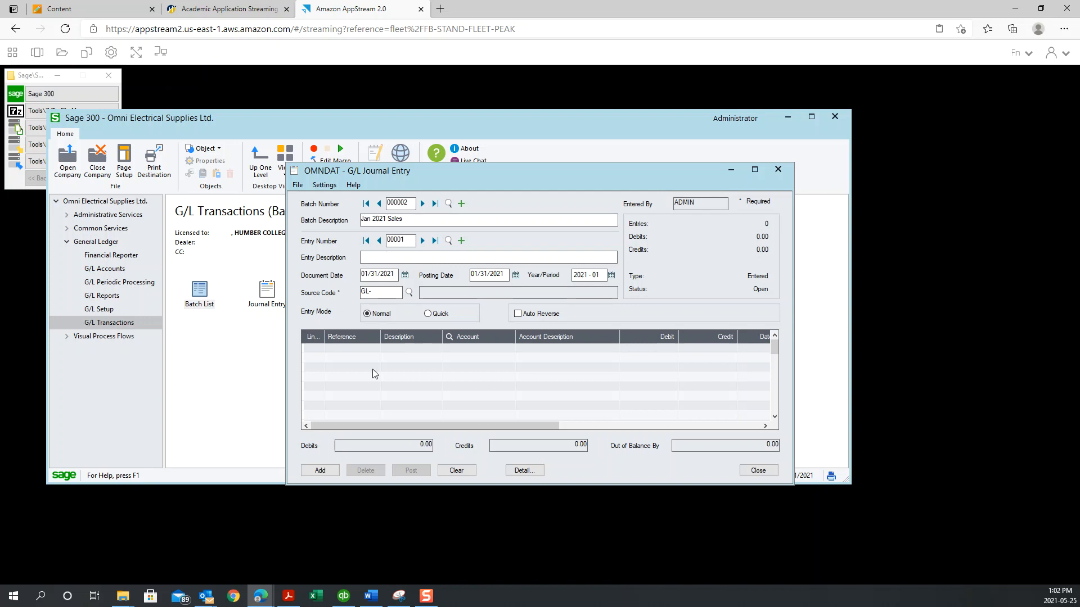
- Describe the journal entry as ABC Electricals and set its document date to 01/12/2021
click(367, 256)
text(ABC Electricals)
click(405, 275)
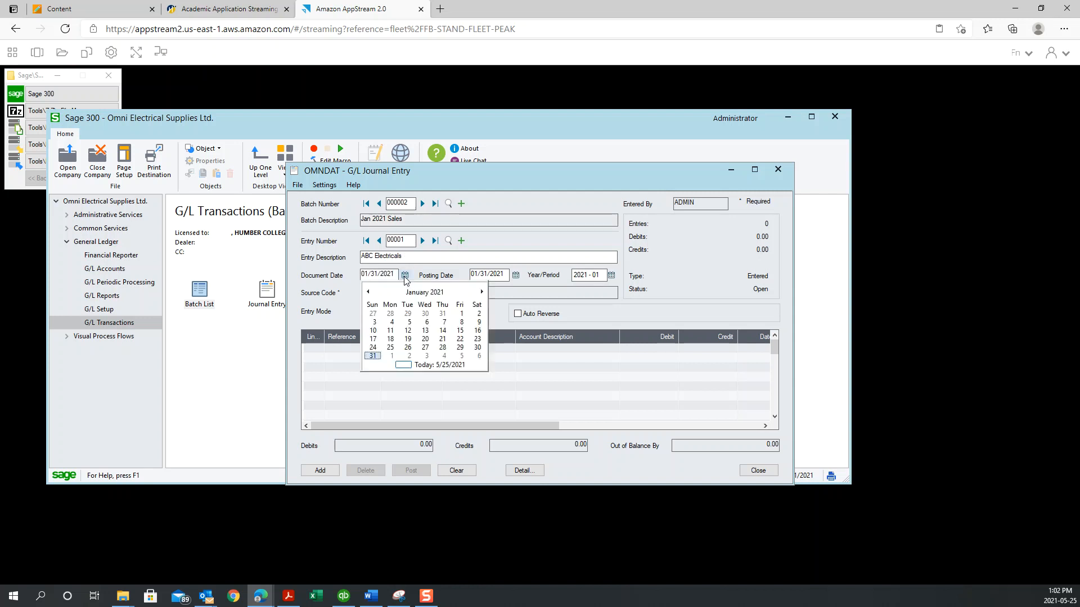
click(409, 333)
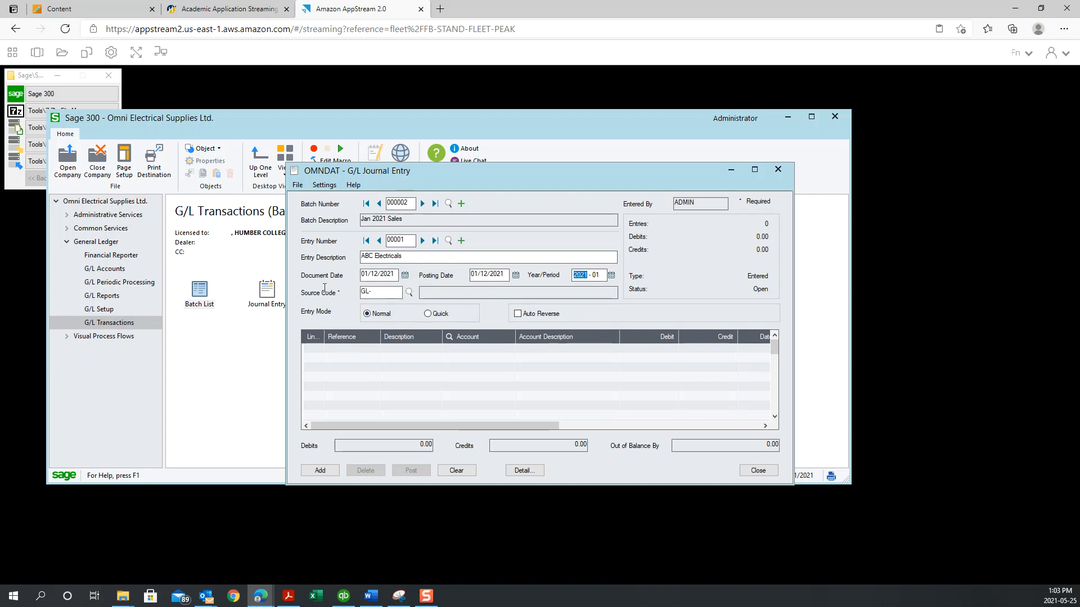
- Look up and assign the source code GL-SA (Sales) to the journal entry
click(409, 292)
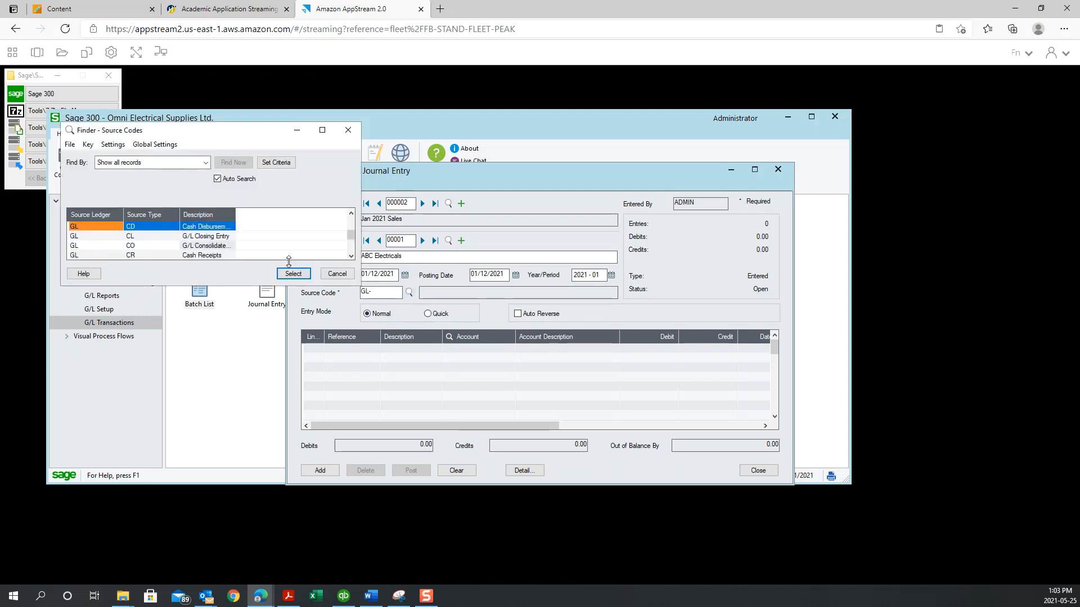
drag(360, 286, 508, 343)
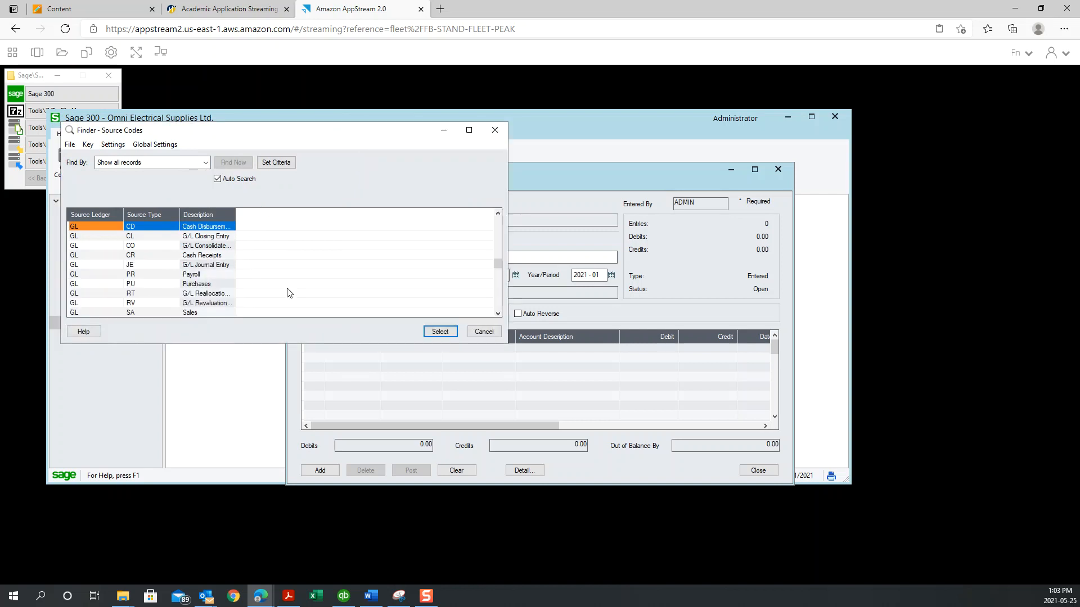
double_click(207, 313)
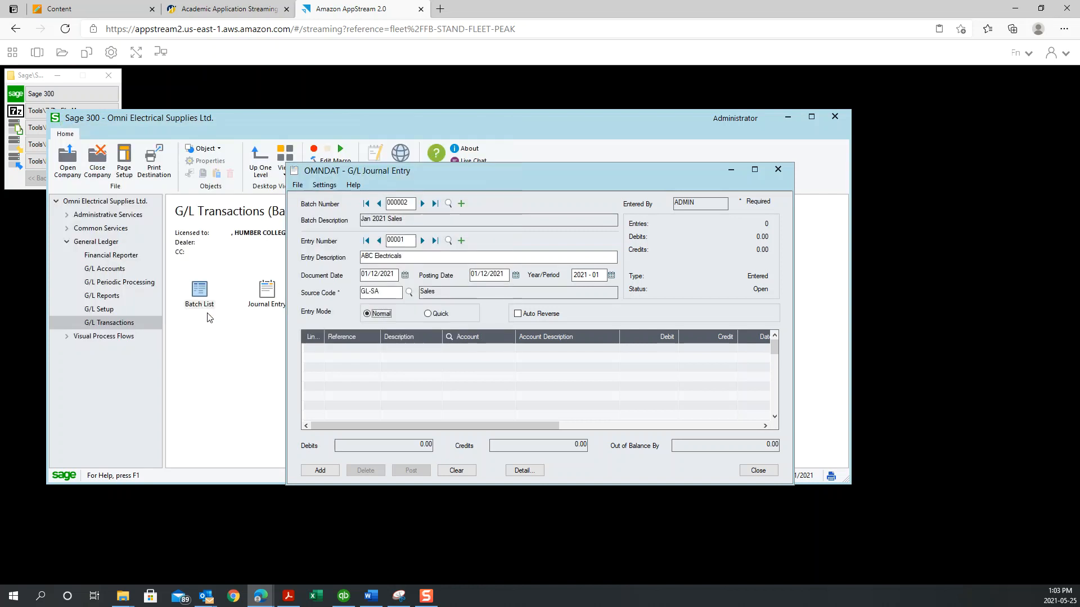
- Enter the first detail line with account 4500-100 Sales and a credit of 1,000.00
click(355, 348)
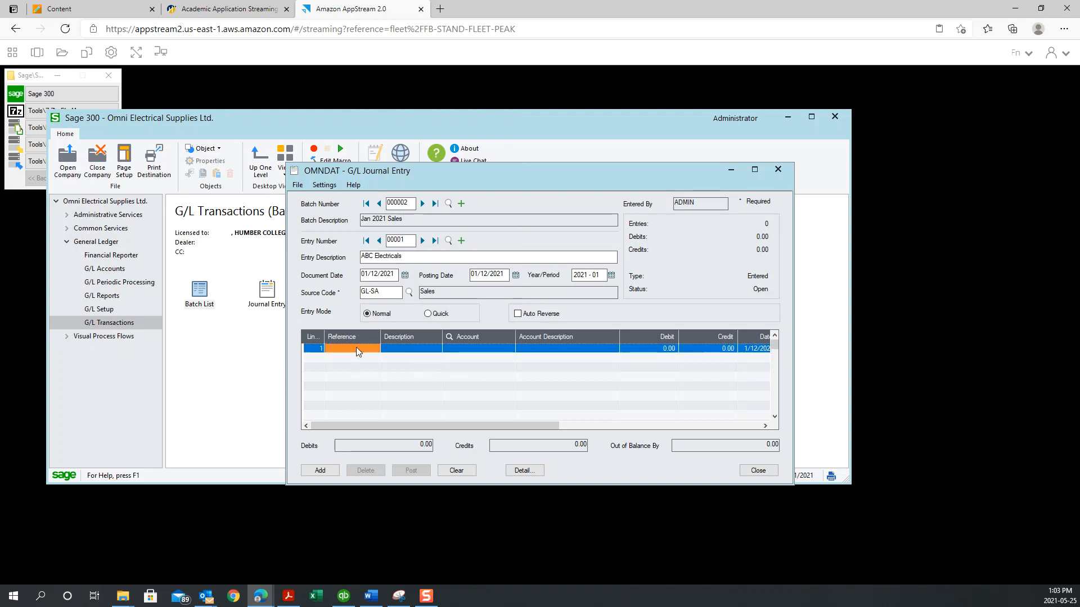
click(497, 352)
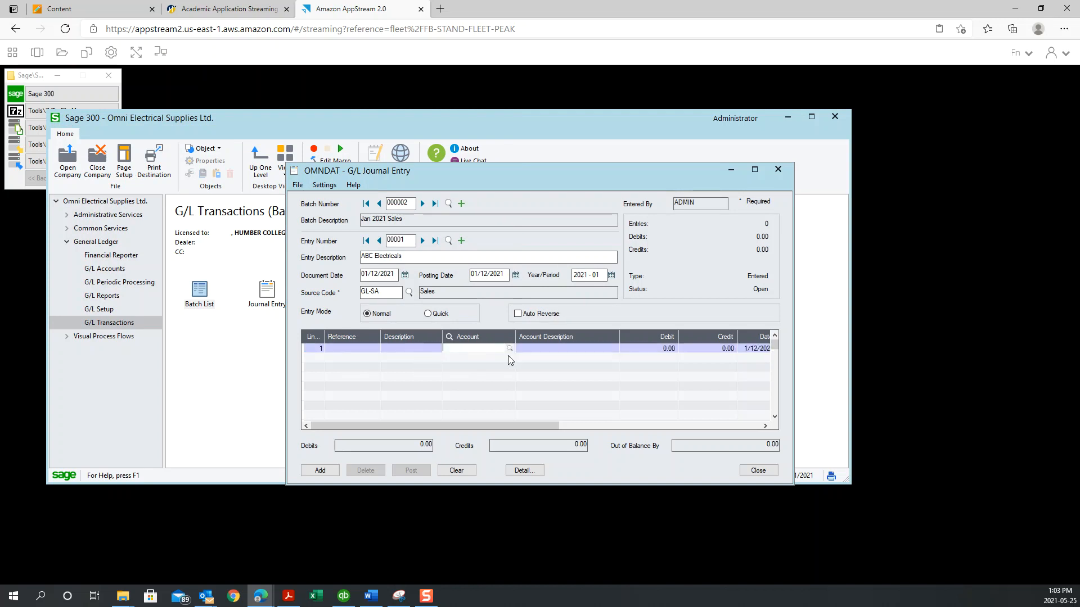
click(509, 348)
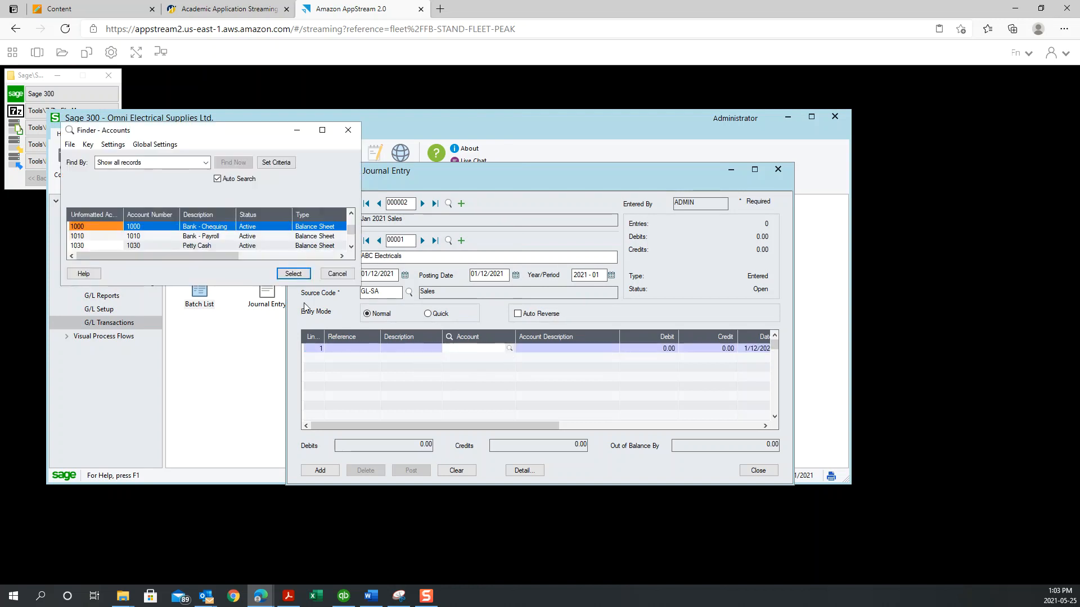
click(351, 248)
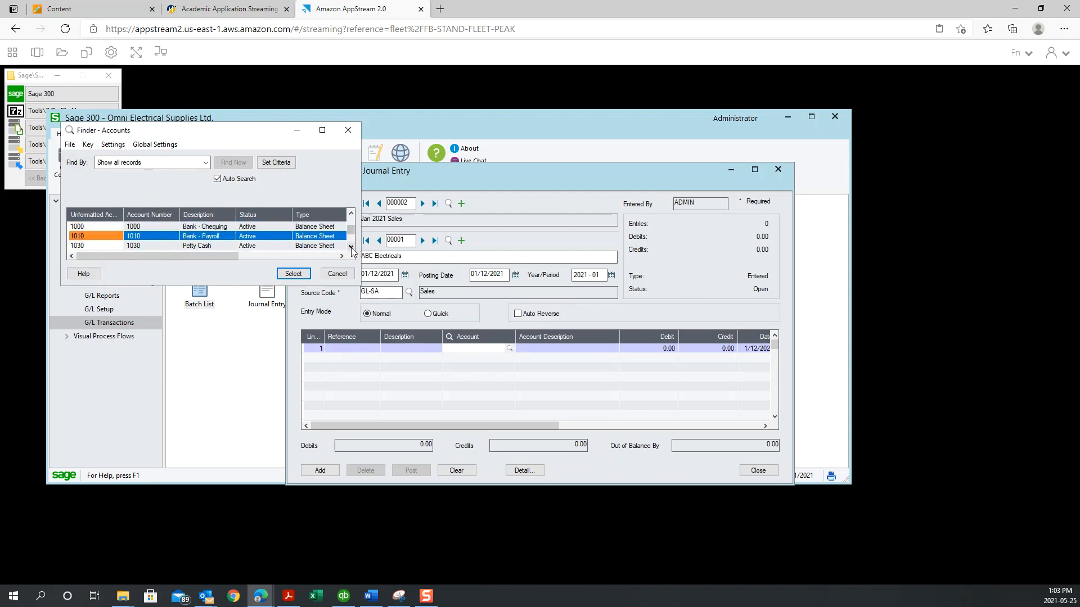
click(351, 247)
click(351, 248)
click(351, 248)
click(351, 248)
click(351, 247)
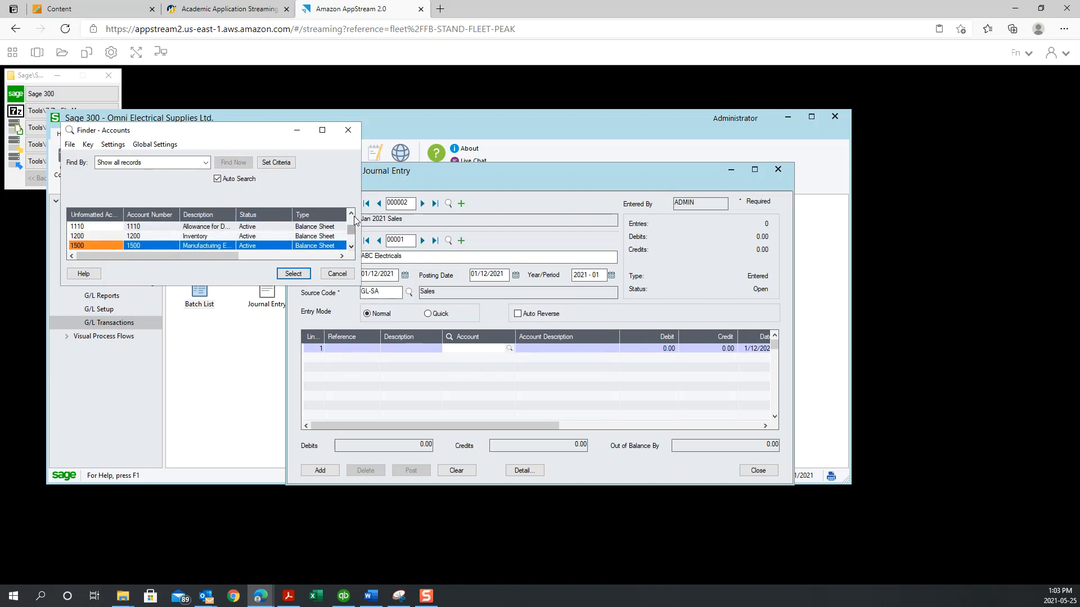
click(351, 248)
click(351, 248)
click(351, 247)
click(351, 247)
click(351, 248)
click(351, 248)
click(351, 248)
click(350, 247)
click(351, 248)
click(351, 247)
click(351, 247)
click(351, 248)
click(351, 247)
click(351, 247)
click(351, 247)
click(351, 248)
click(351, 247)
click(351, 248)
click(351, 248)
click(350, 247)
click(198, 236)
double_click(198, 236)
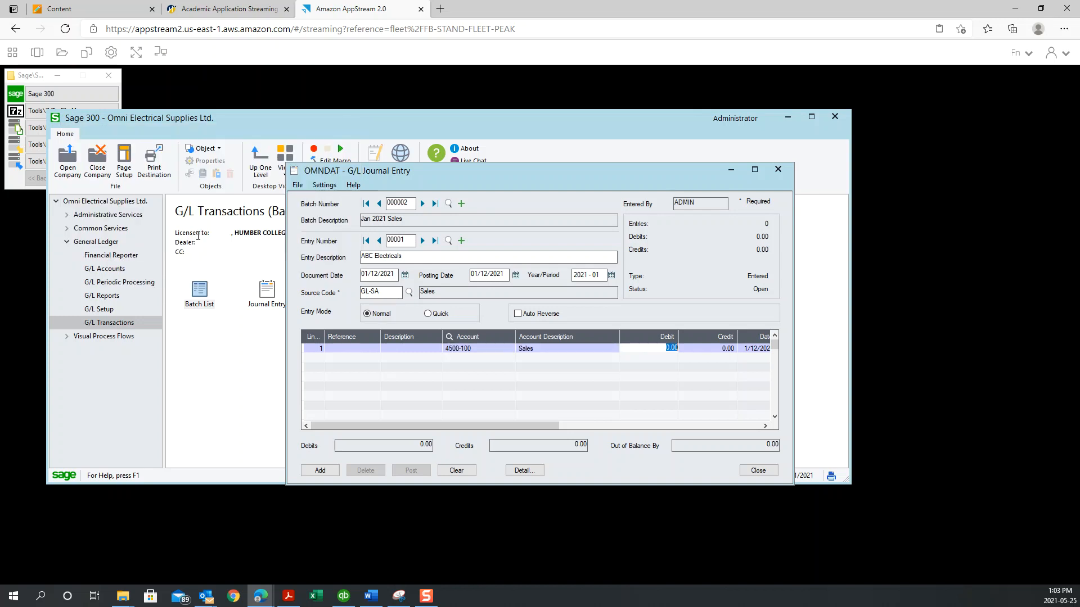
key(Tab)
text(1,000)
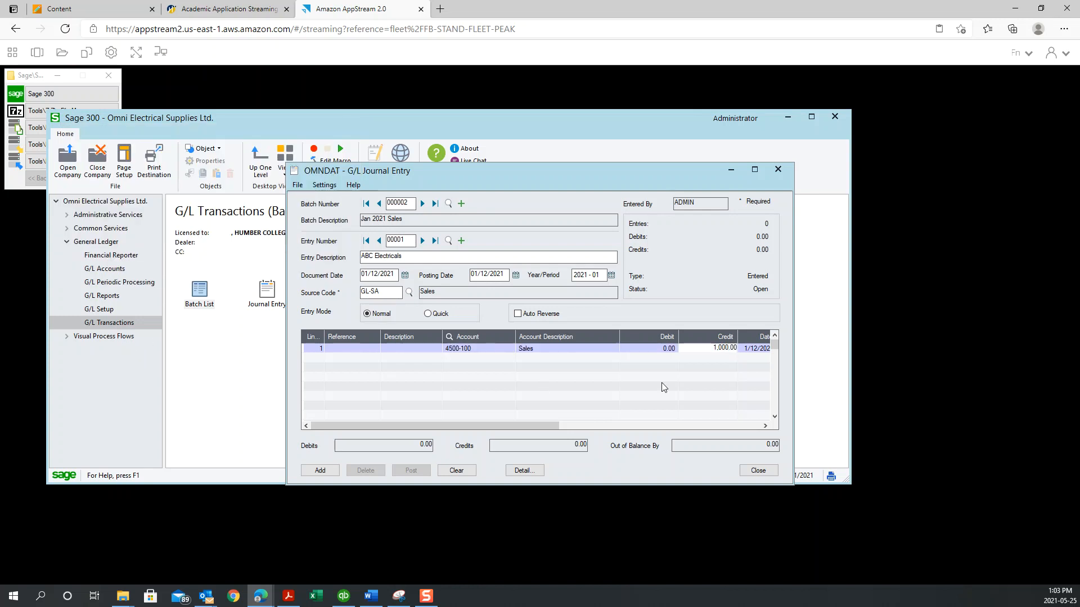
click(483, 356)
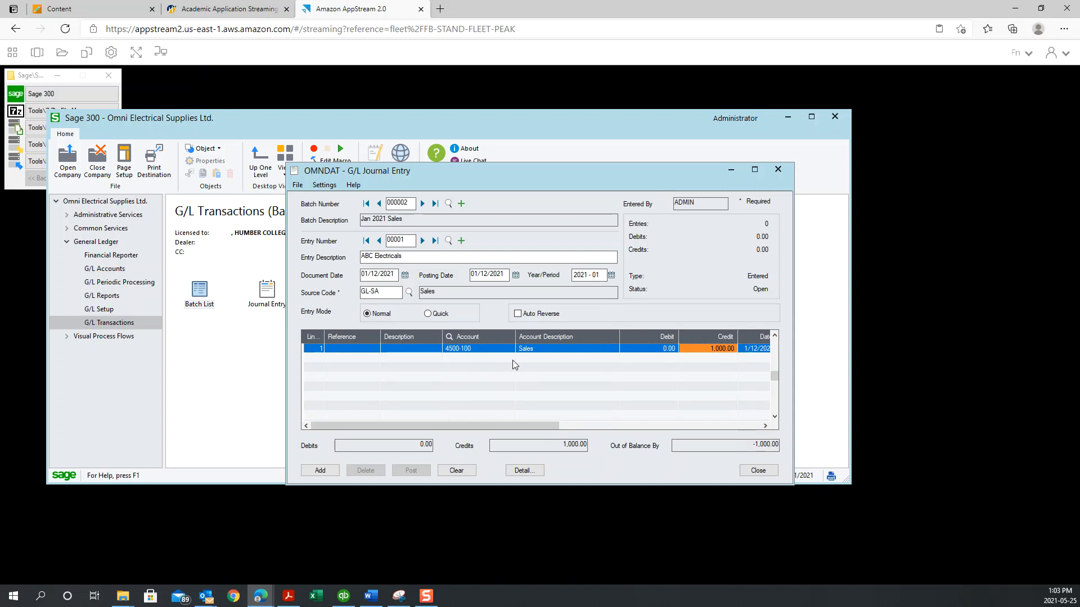
- Add a second detail line with account 3100 GST/HST Payable and a credit of 130.00
key(Insert)
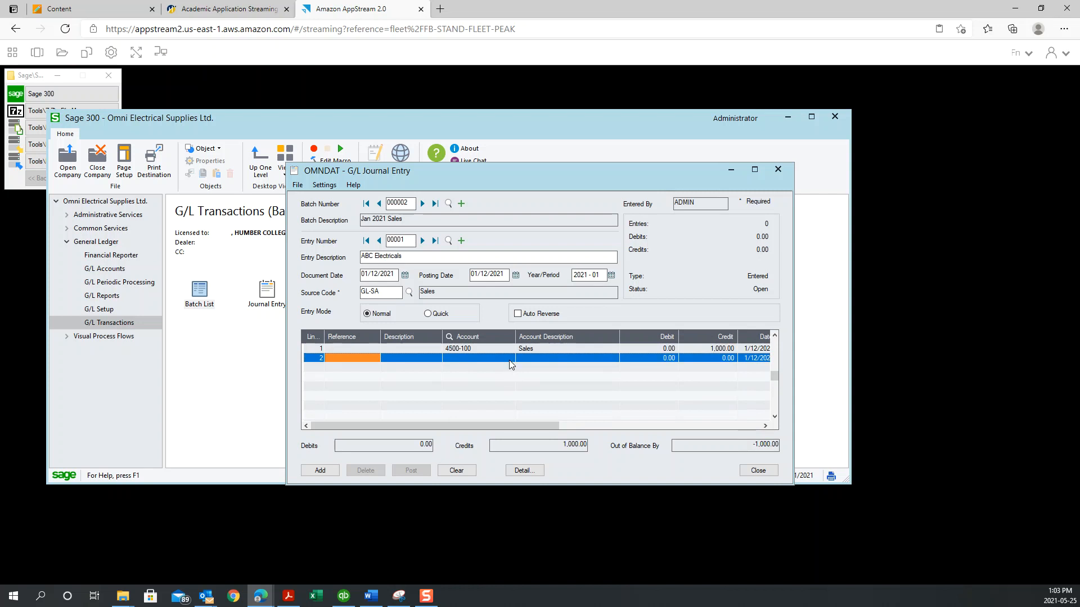
click(491, 359)
click(491, 359)
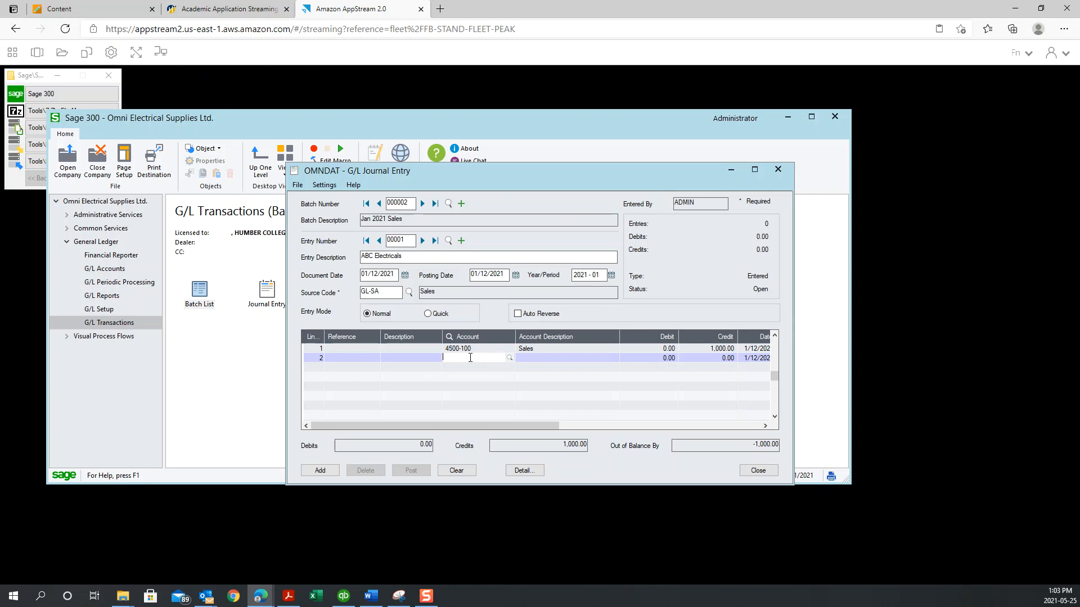
click(510, 357)
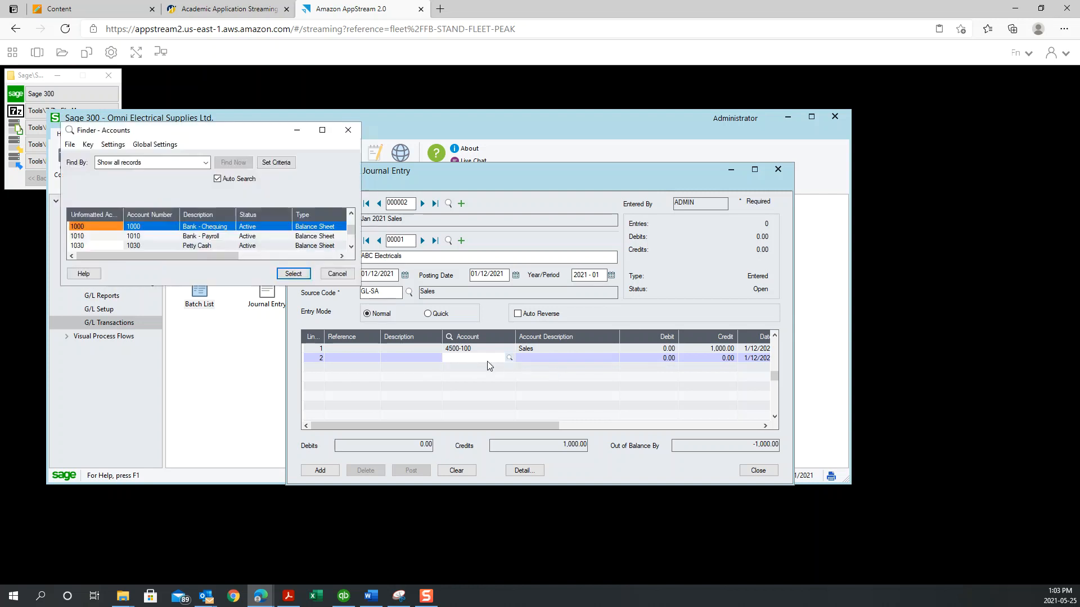
click(351, 246)
click(351, 246)
click(351, 247)
click(351, 247)
click(351, 246)
click(351, 246)
click(351, 246)
click(351, 247)
click(351, 247)
click(351, 246)
click(351, 246)
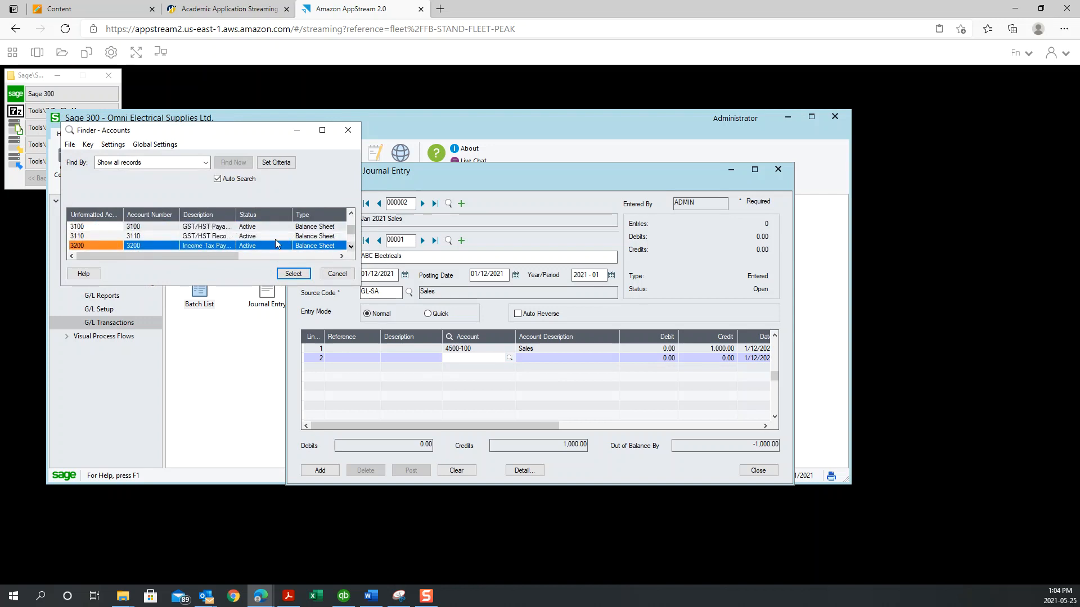
double_click(212, 230)
key(Tab)
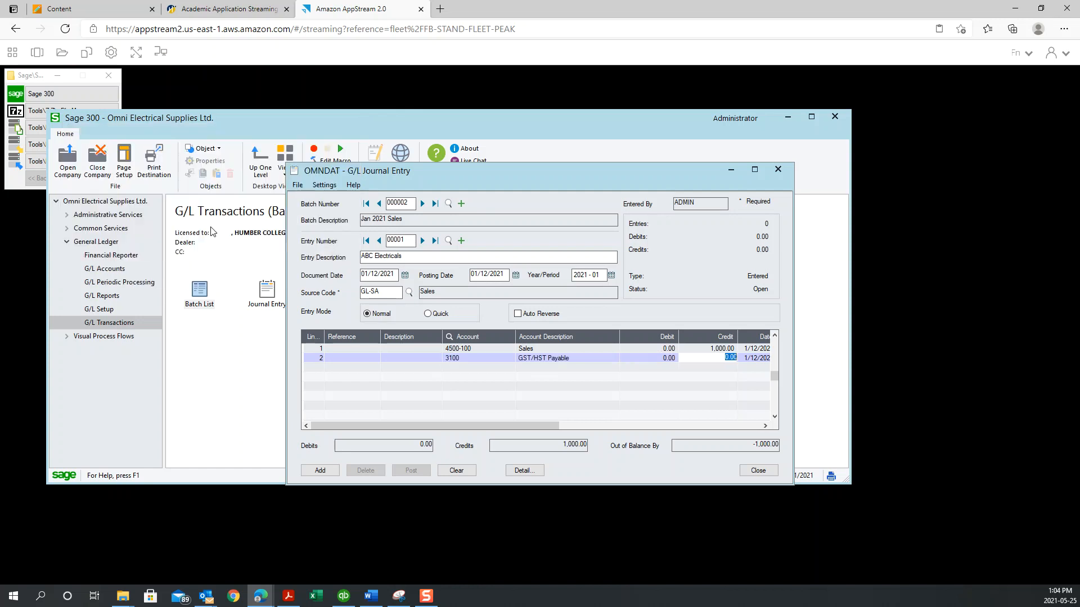
text(130)
key(Return)
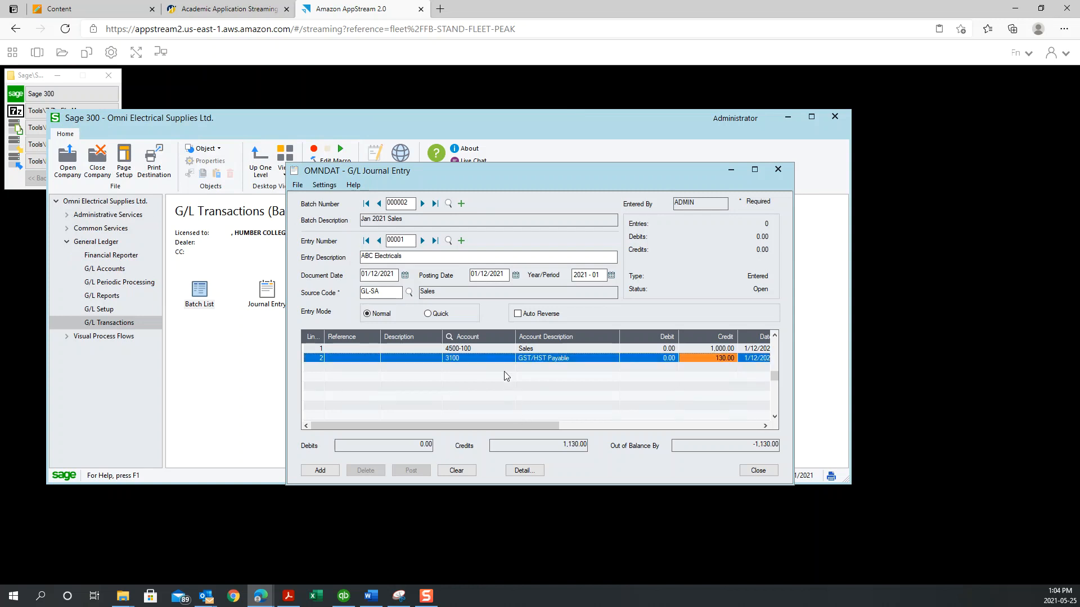
- Add a third detail line with account 1100 Accounts Receivable and a debit of 1,130.00
key(Insert)
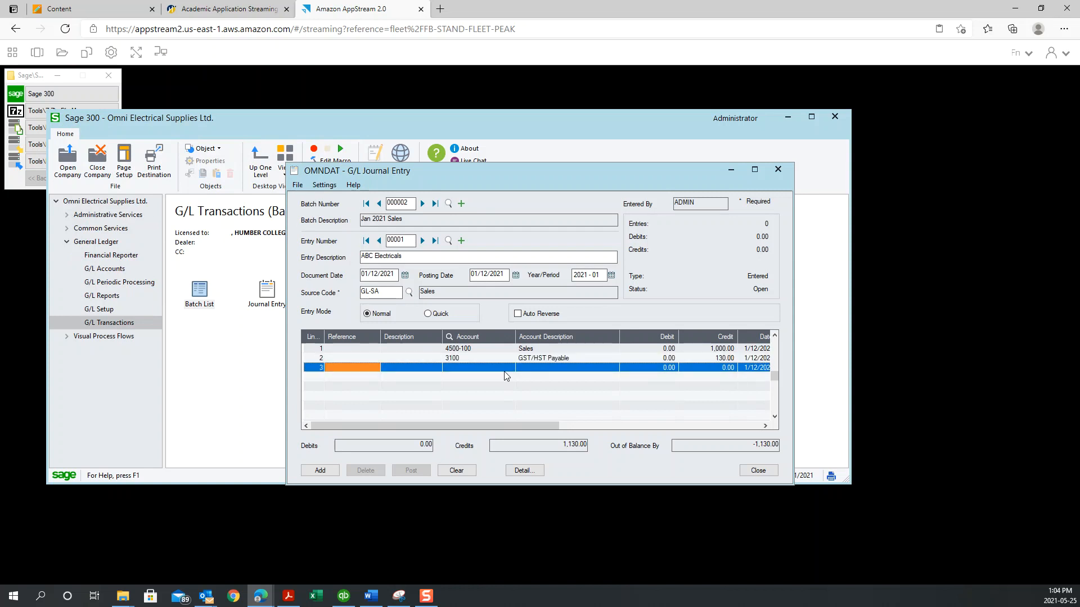
click(513, 361)
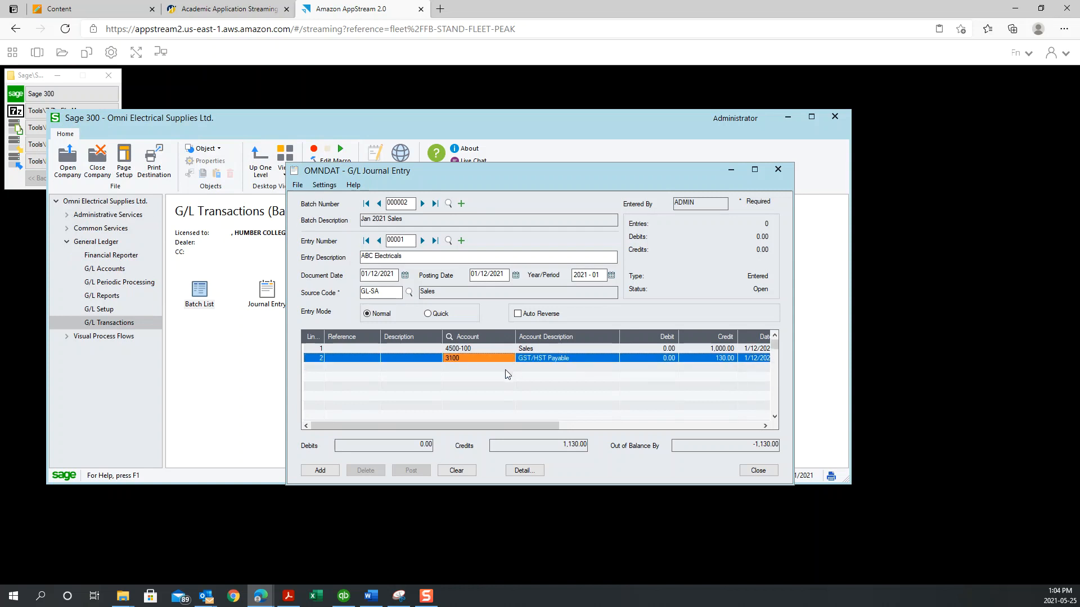
key(Insert)
click(510, 370)
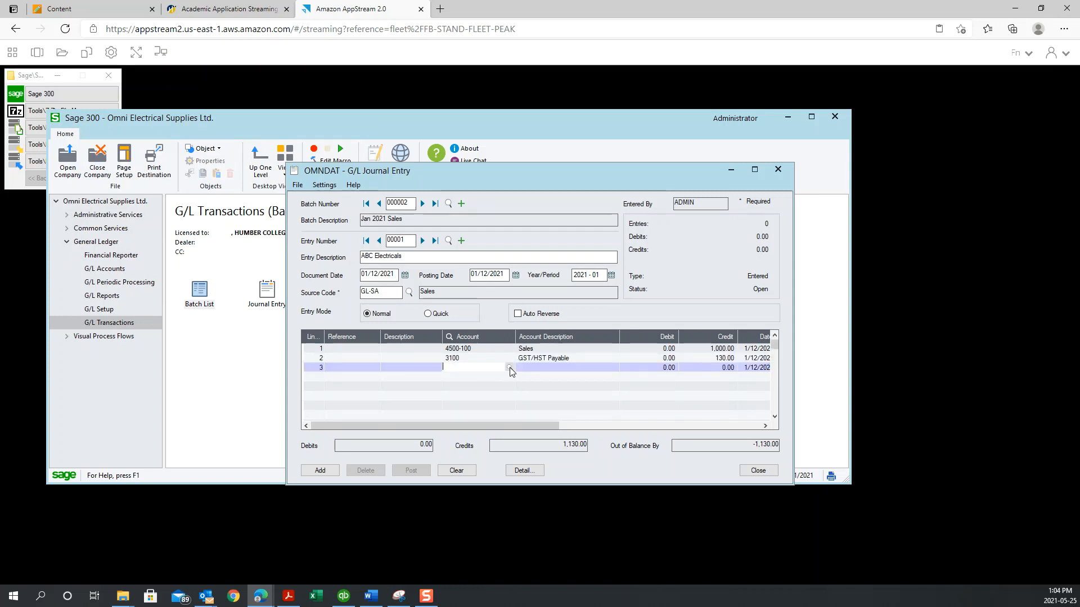
click(509, 368)
scroll(209, 235, down, 2)
scroll(209, 235, up, 2)
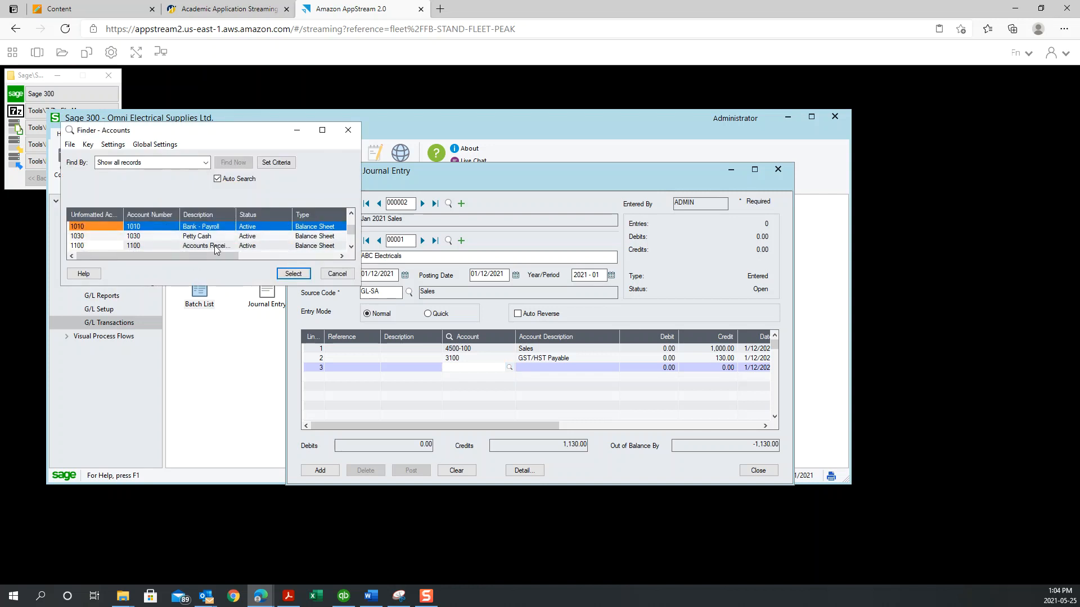
double_click(215, 249)
click(671, 368)
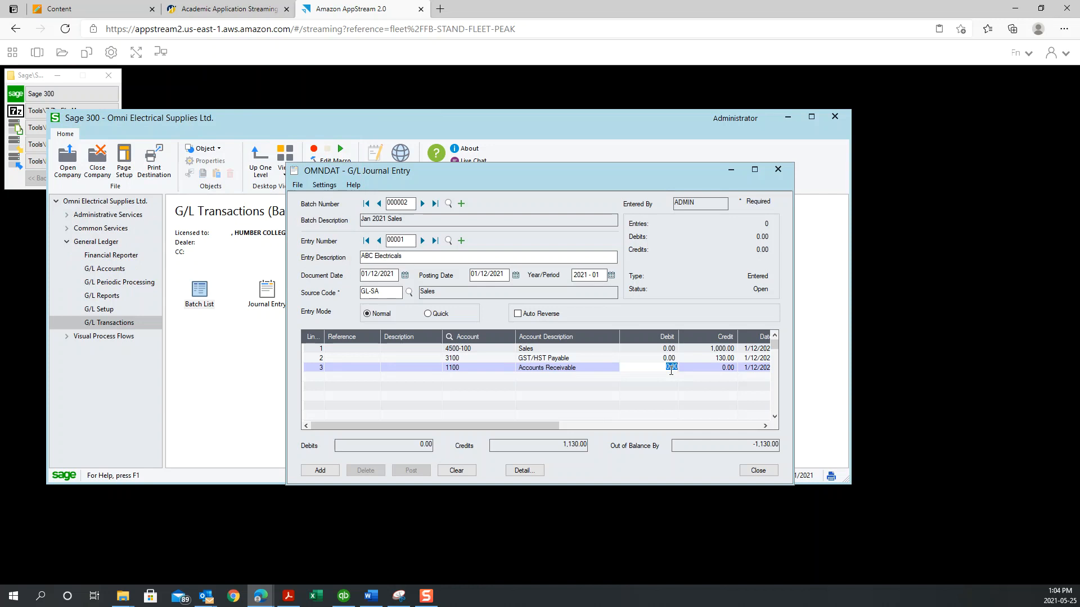
text(1,13)
click(635, 390)
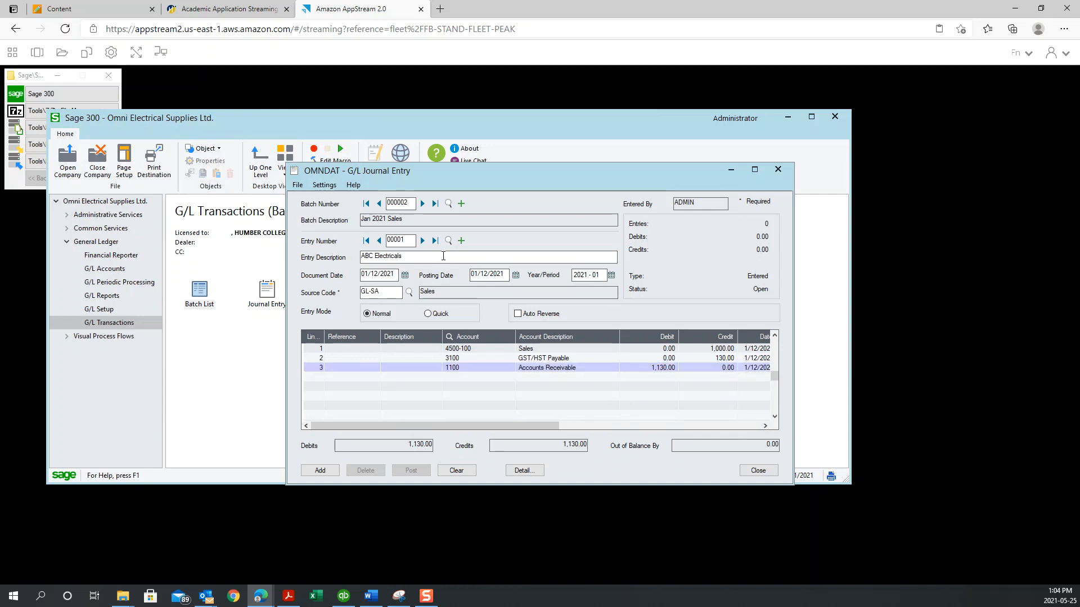
- Append INV 101 to the ABC Electricals entry description and add the entry to the batch
text(INV 101)
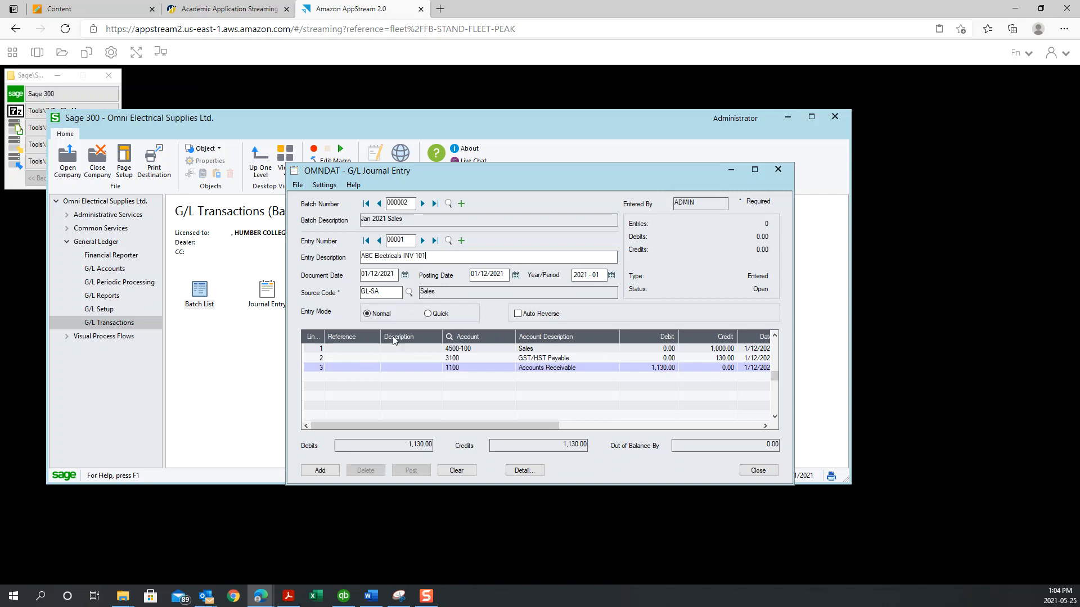
click(325, 470)
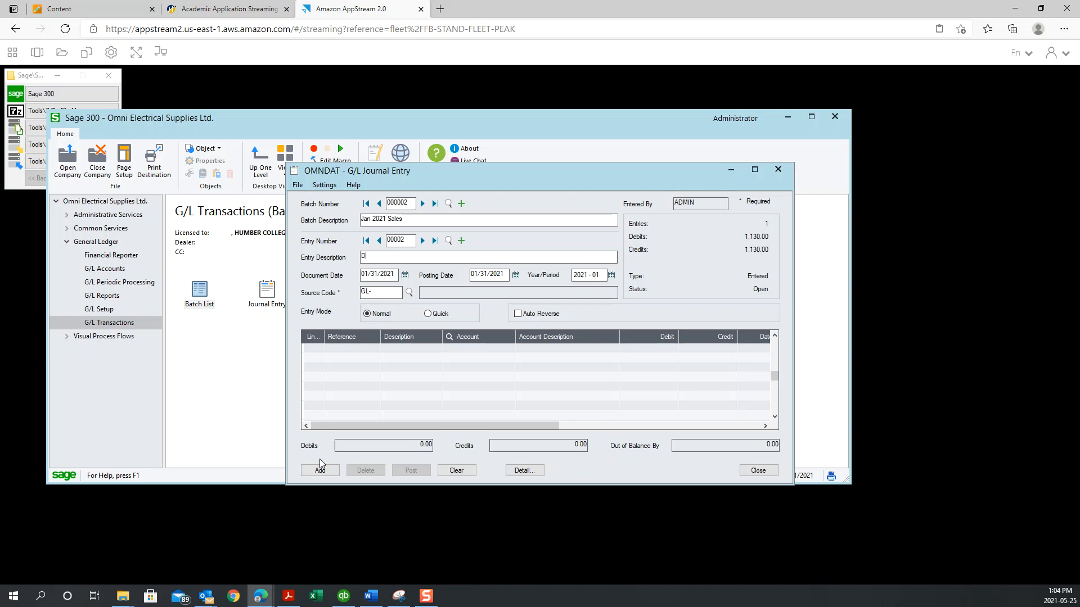
- Describe the second journal entry as DEE Constuctions Inc. INV 102
key(BackSpace)
text(EE )
text(MAchine)
key(BackSpace)
key(BackSpace)
key(BackSpace)
key(BackSpace)
key(BackSpace)
key(BackSpace)
text(a)
key(BackSpace)
key(BackSpace)
text(Const)
key(BackSpace)
text(uctions Inc.)
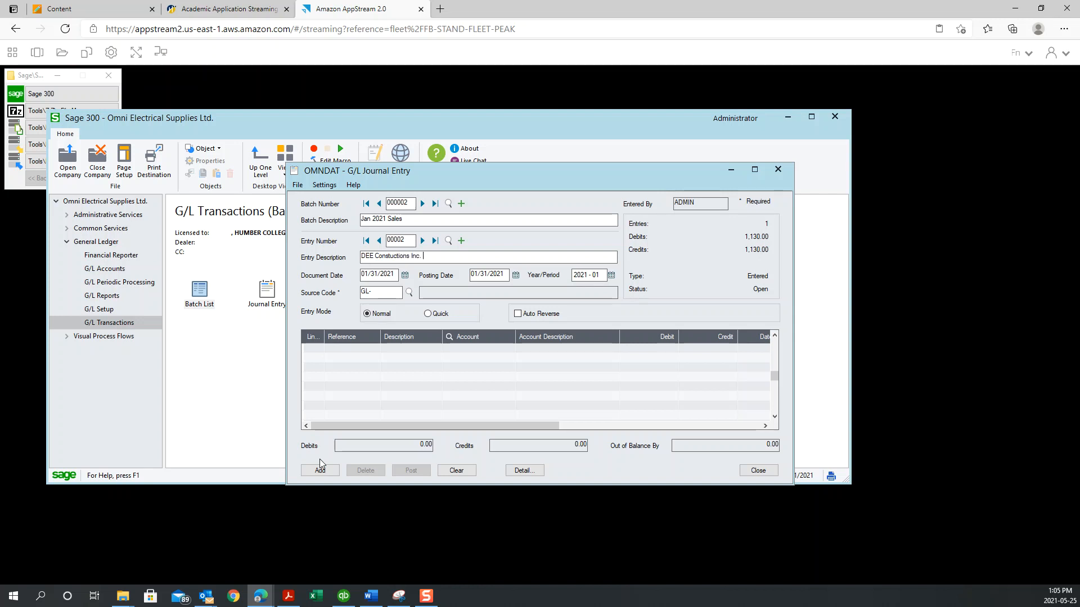
text( INV 102)
key(Tab)
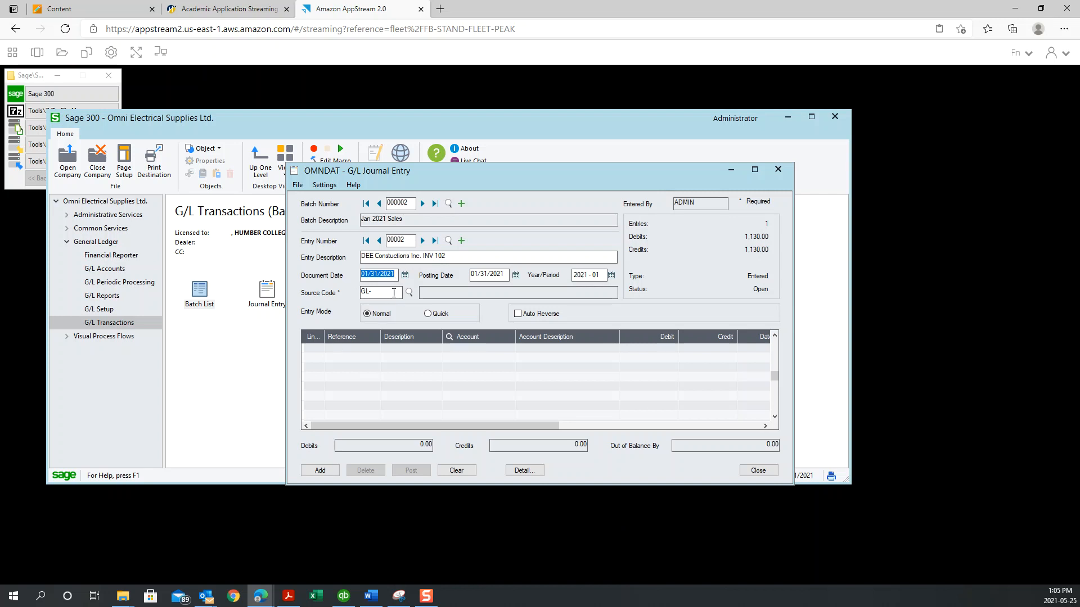
- Look up and assign the source code GL-SA (Sales) to the second journal entry
click(539, 350)
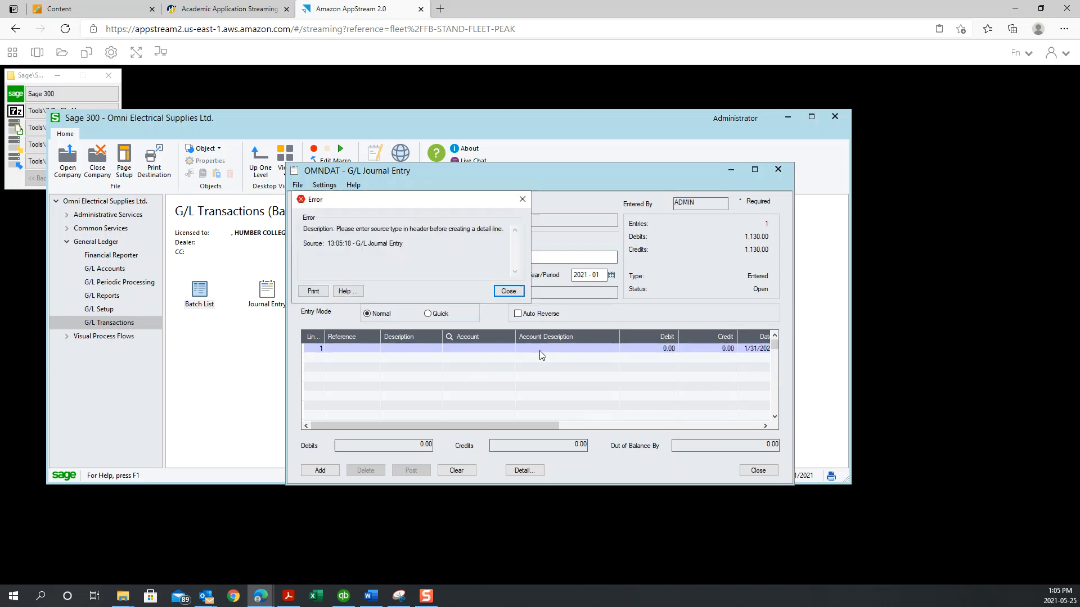
click(504, 290)
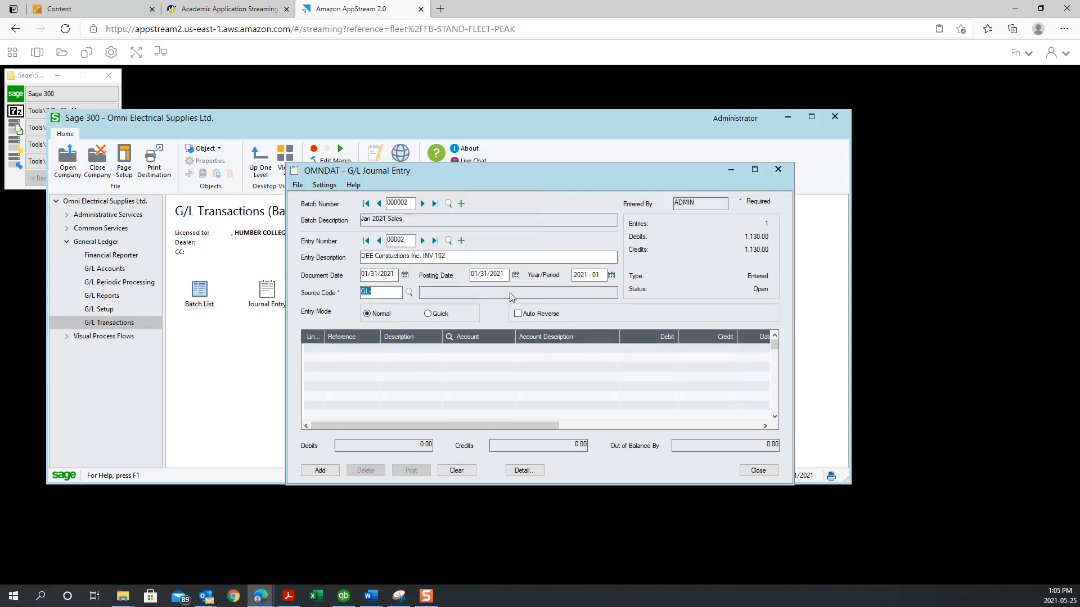
click(408, 293)
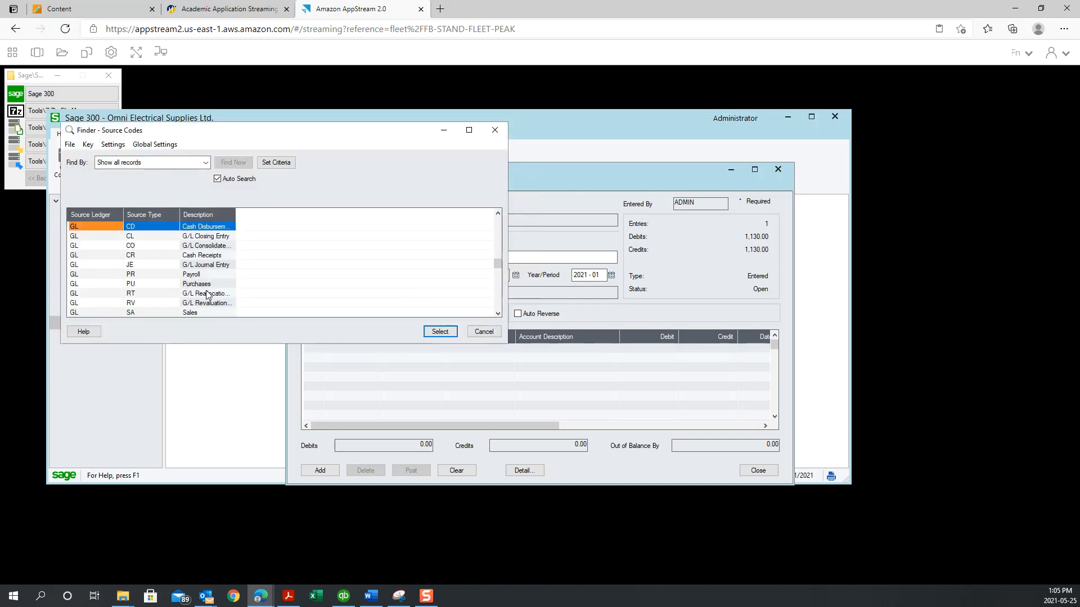
double_click(198, 311)
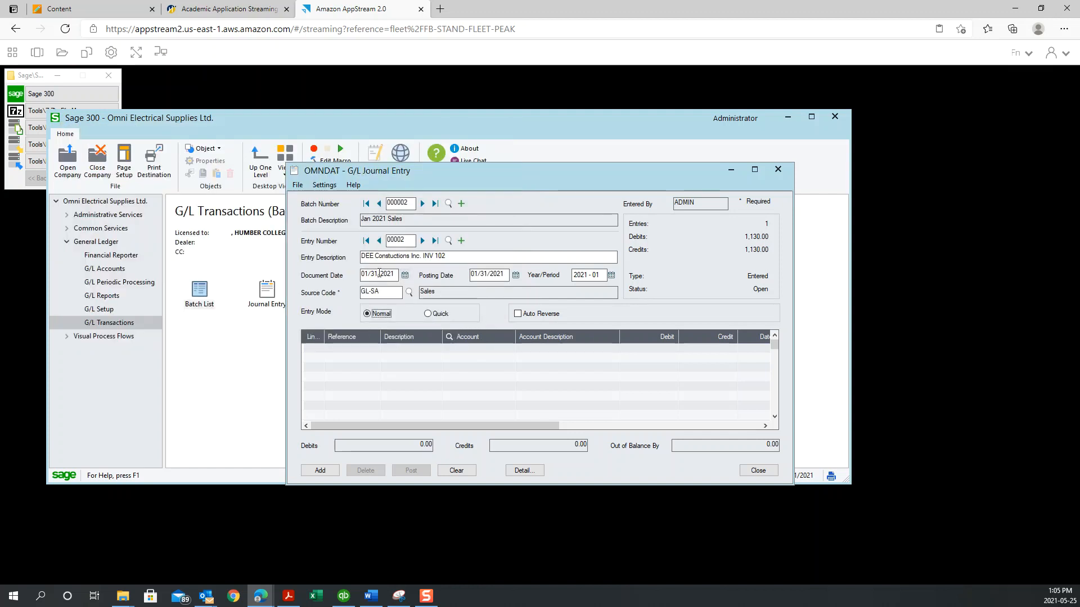
- Enter the second entry's first detail line with account 4500-200 Sales and a credit of 300.00
click(556, 378)
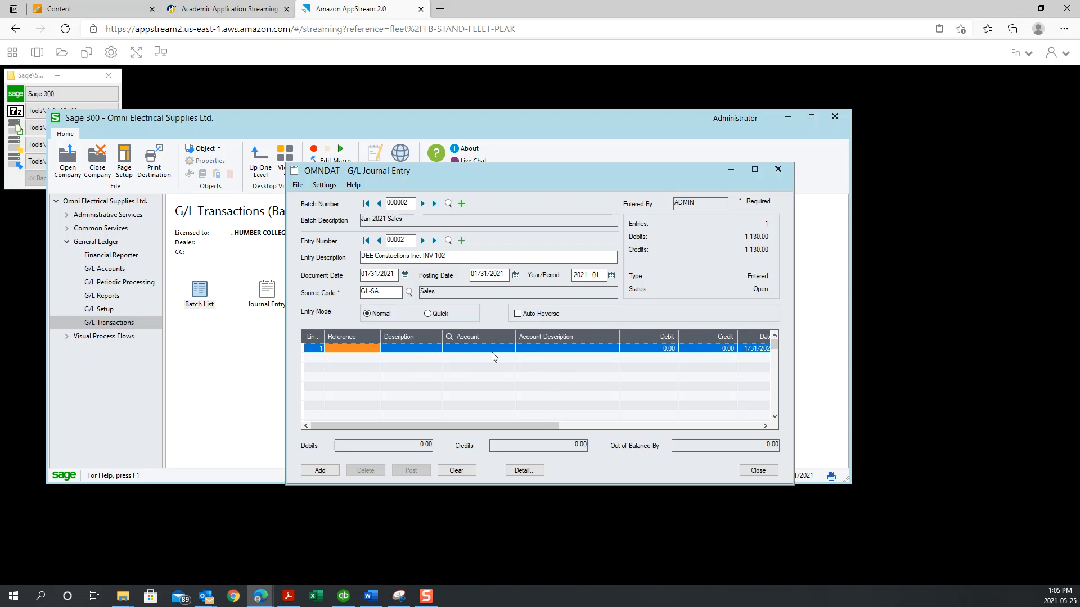
click(494, 352)
click(509, 349)
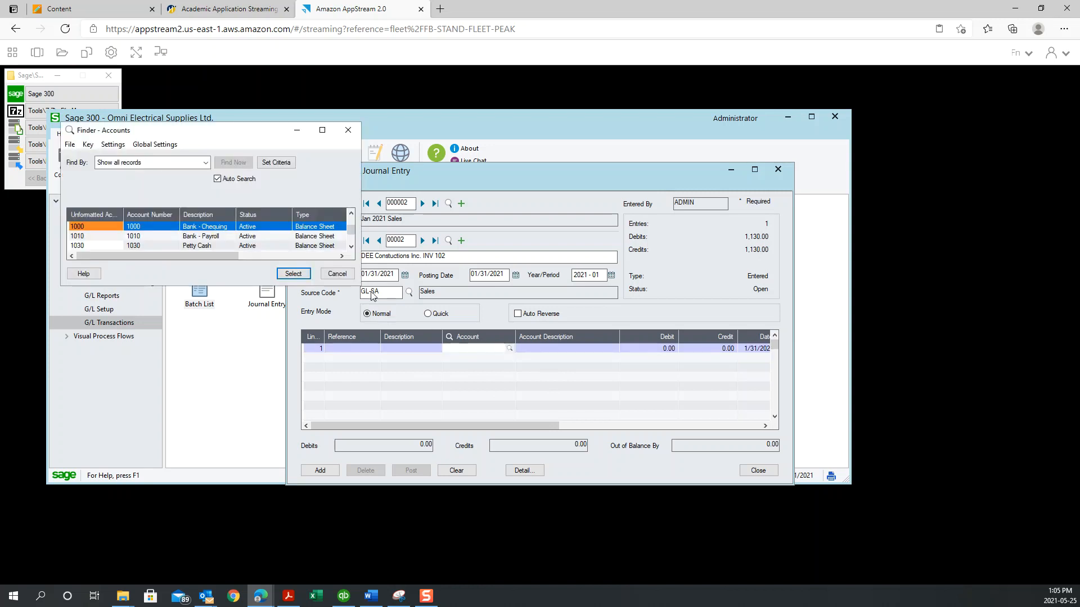
click(351, 246)
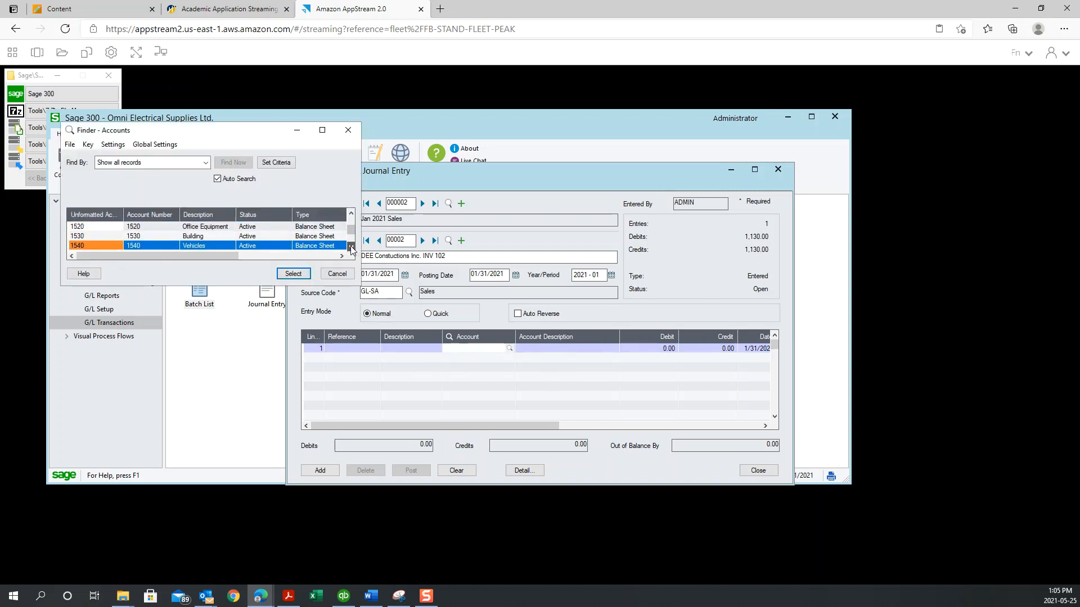
click(351, 247)
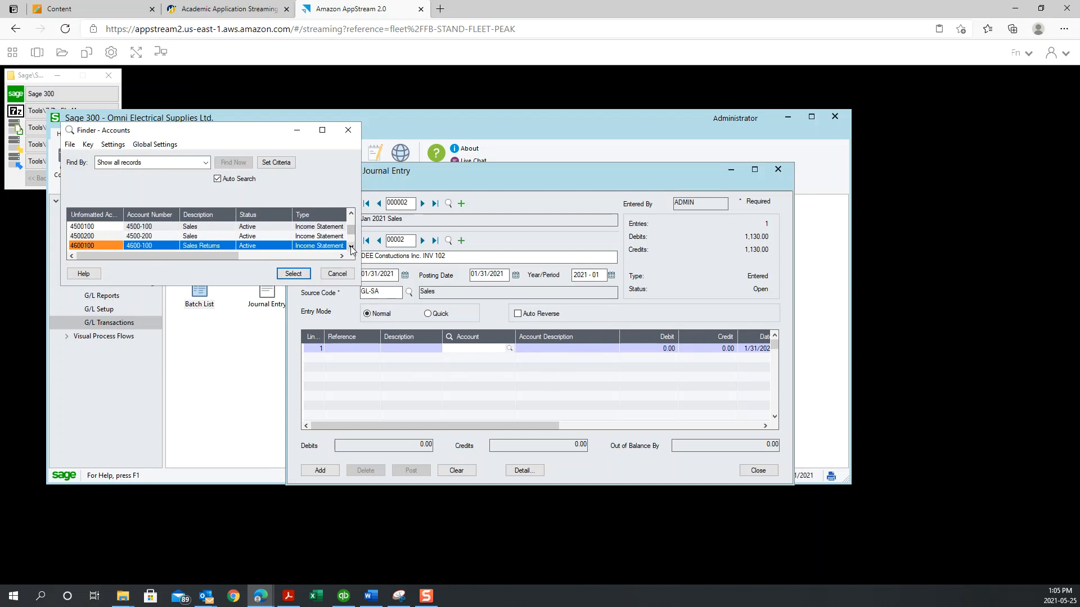
double_click(255, 236)
click(700, 349)
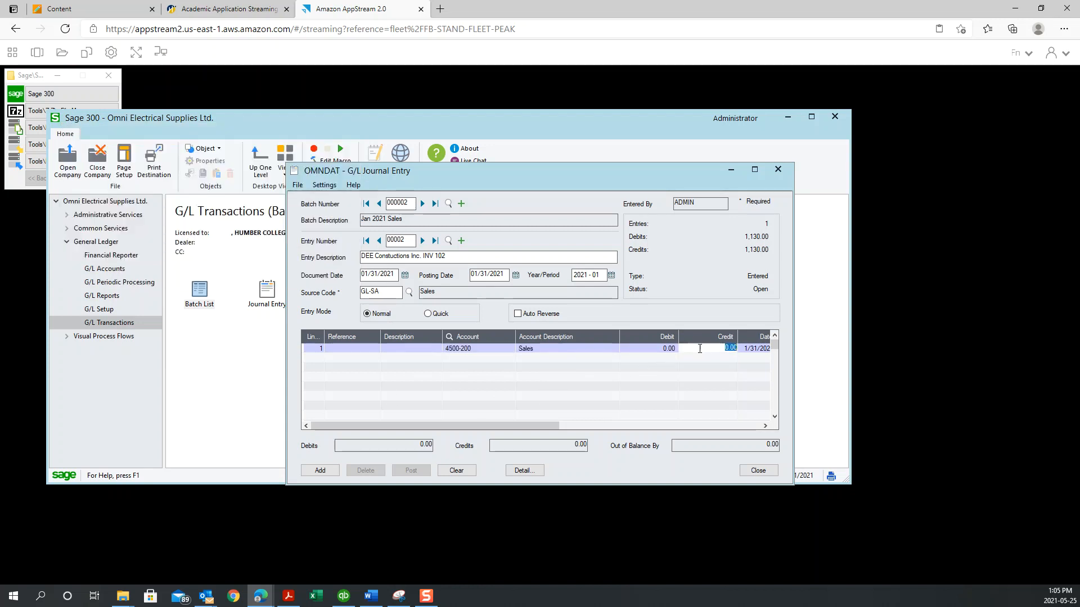
text(300)
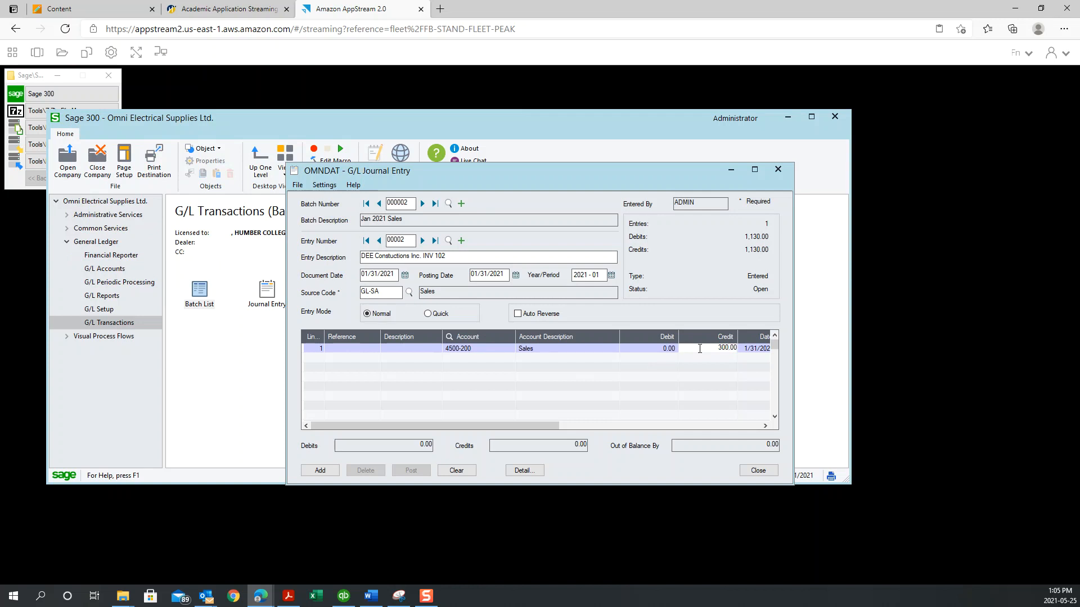
- Add a second detail line to the INV 102 entry with account 3100 GST/HST Payable and a credit of 39.00
key(Insert)
click(511, 358)
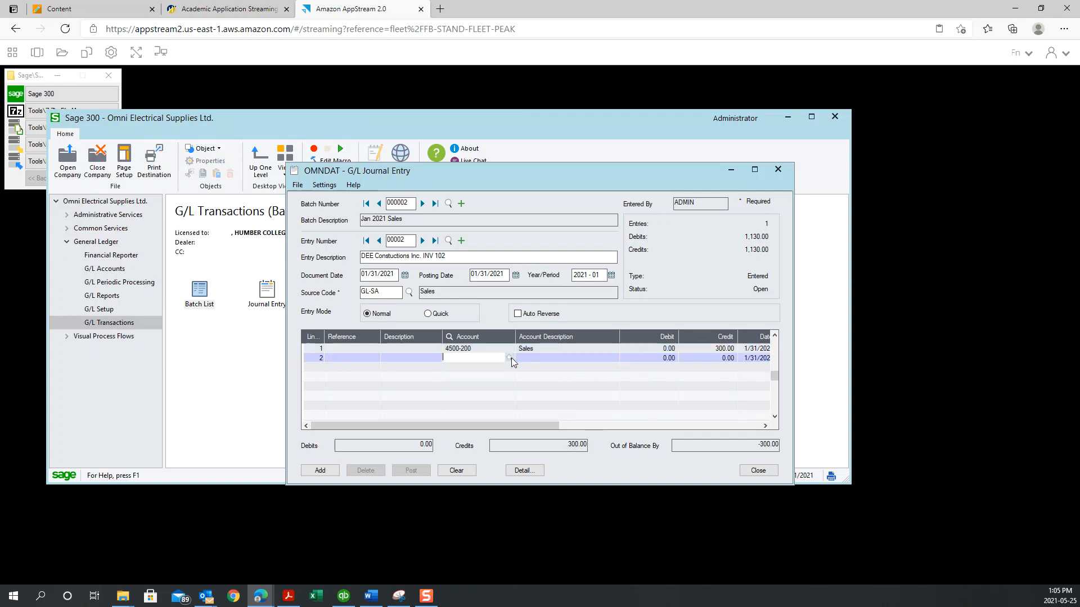
click(510, 358)
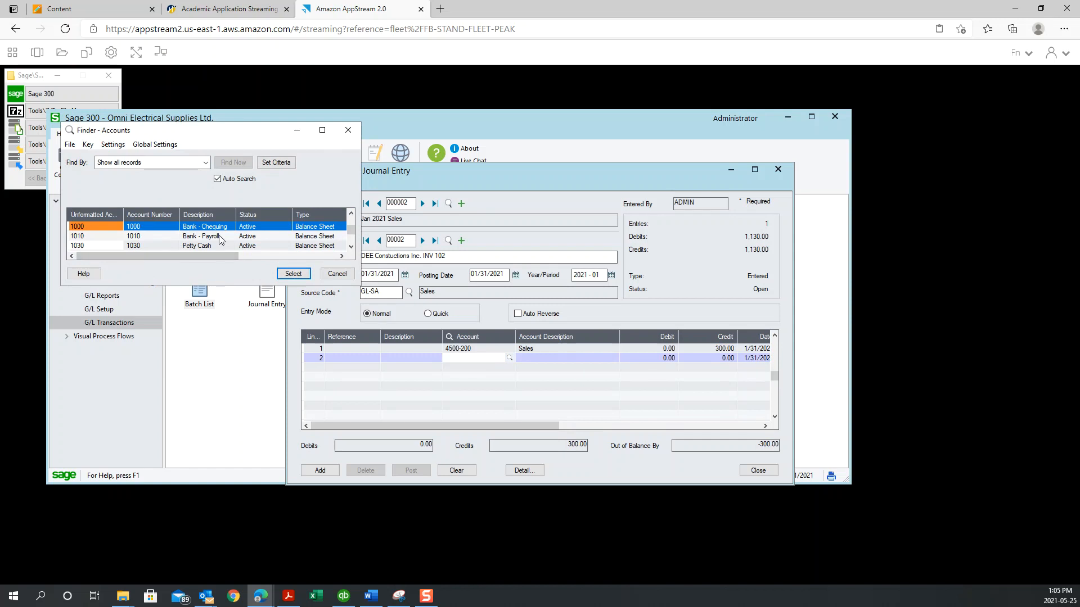
scroll(211, 247, down, 10)
scroll(212, 246, down, 10)
scroll(214, 245, up, 2)
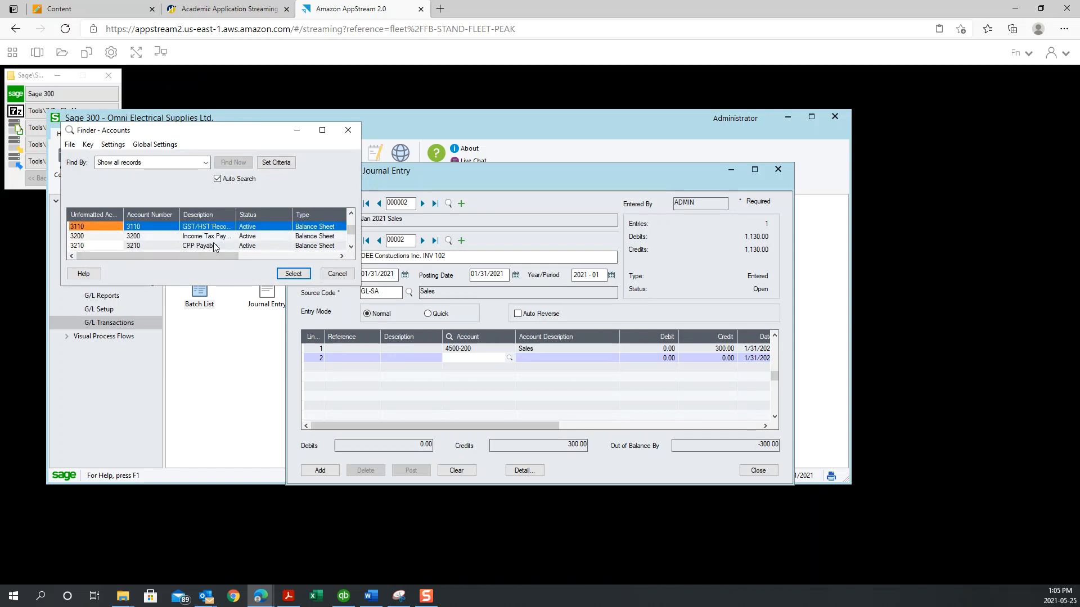
double_click(234, 227)
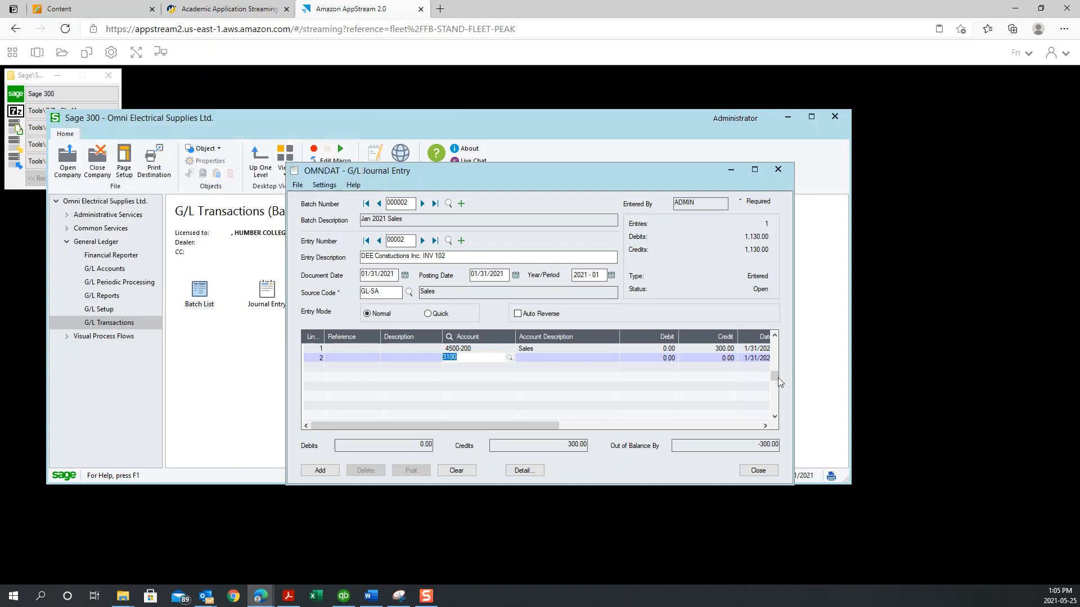
click(713, 357)
text(39)
key(Return)
- Add a third detail line to the INV 102 entry with account 1100 Accounts Receivable and a debit of 339.00
key(Insert)
click(482, 368)
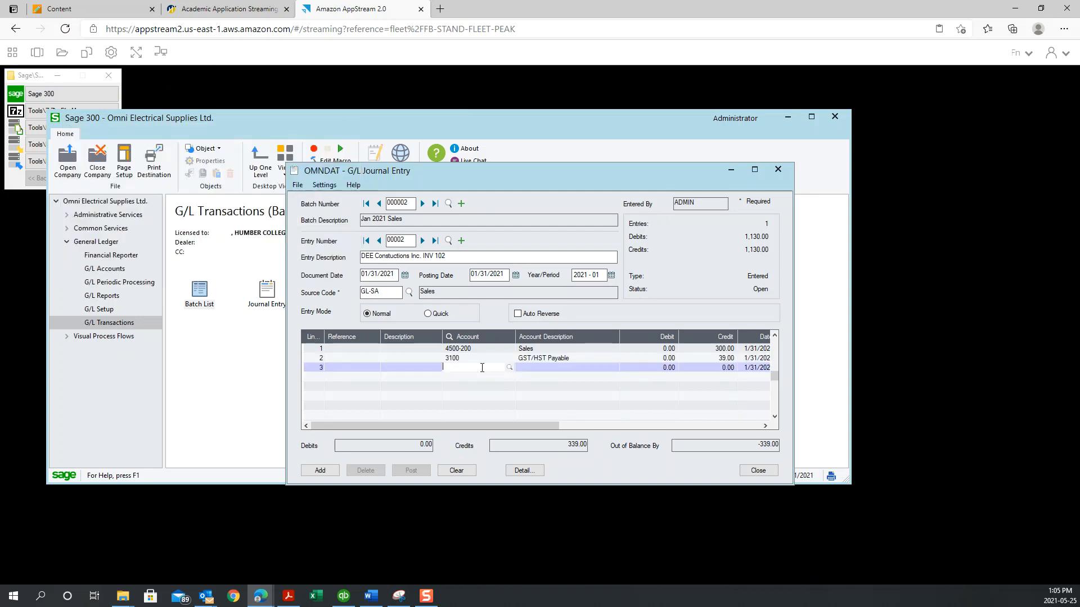
click(273, 246)
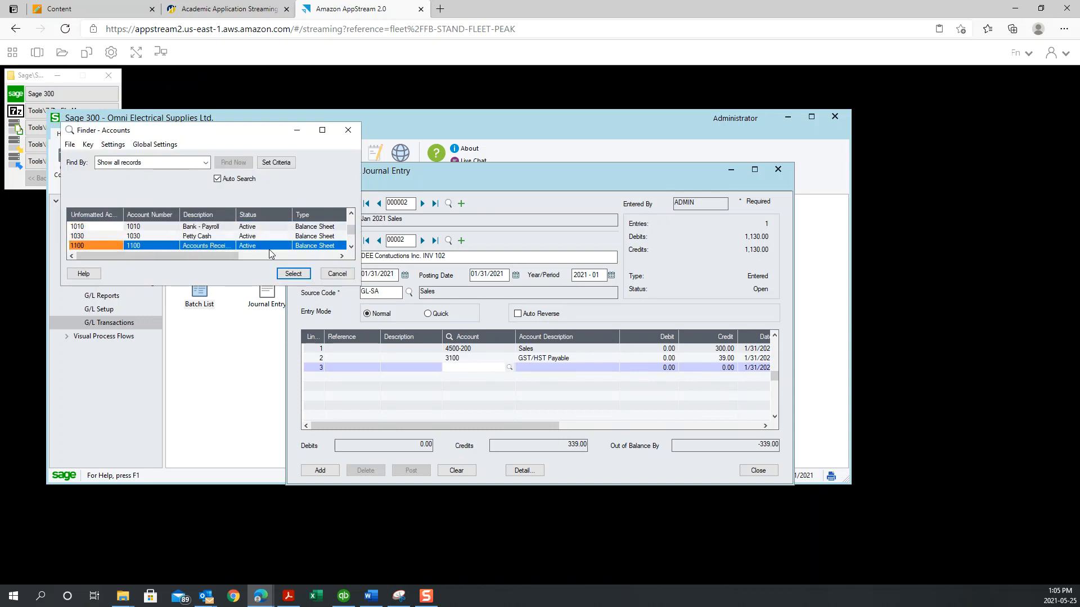
double_click(294, 228)
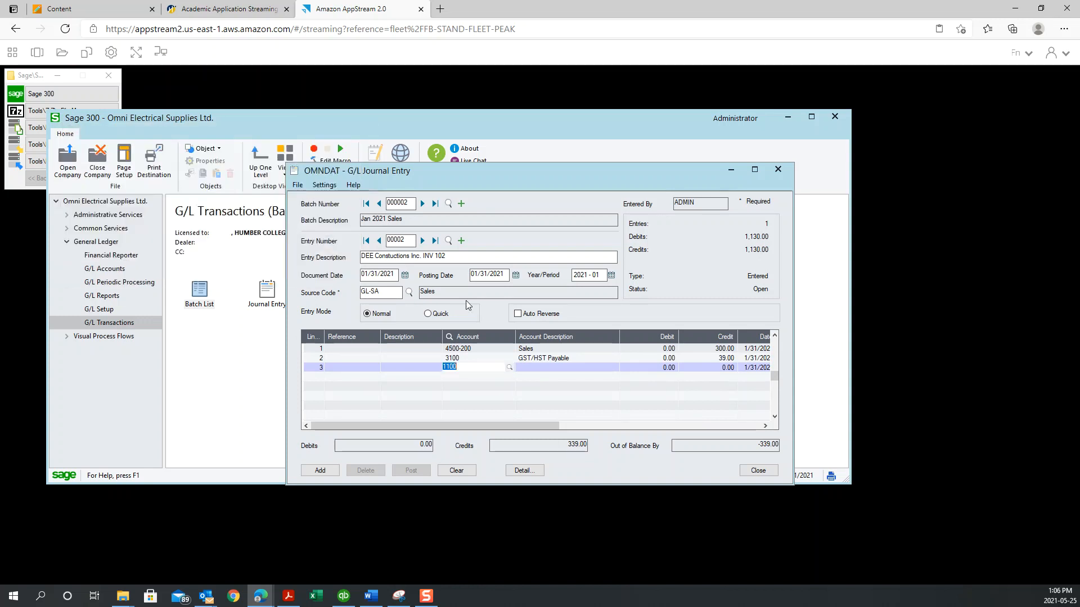
click(665, 367)
text(3)
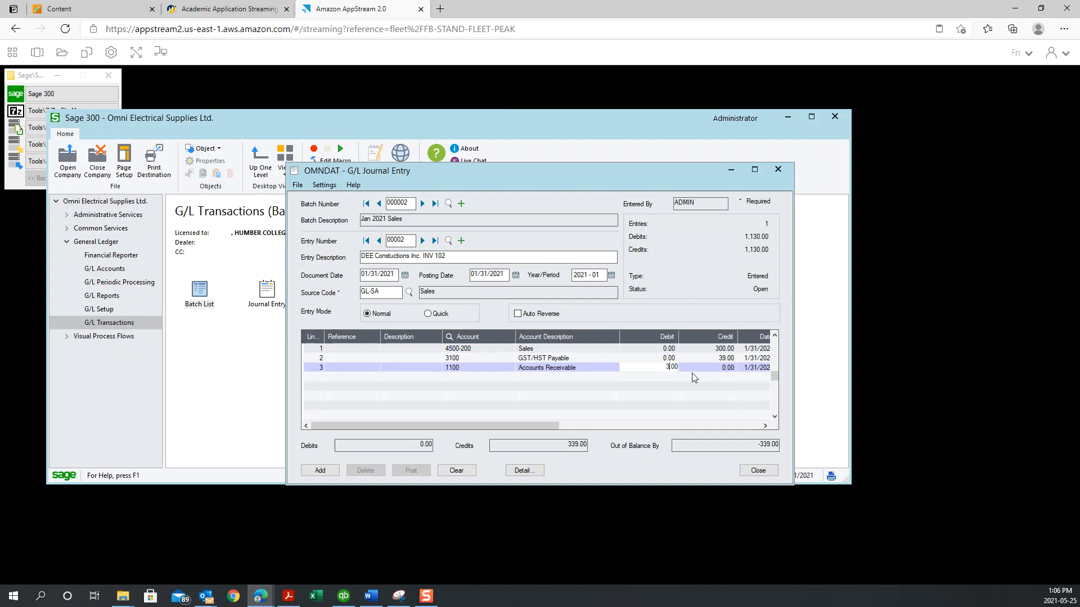
text(39)
key(Return)
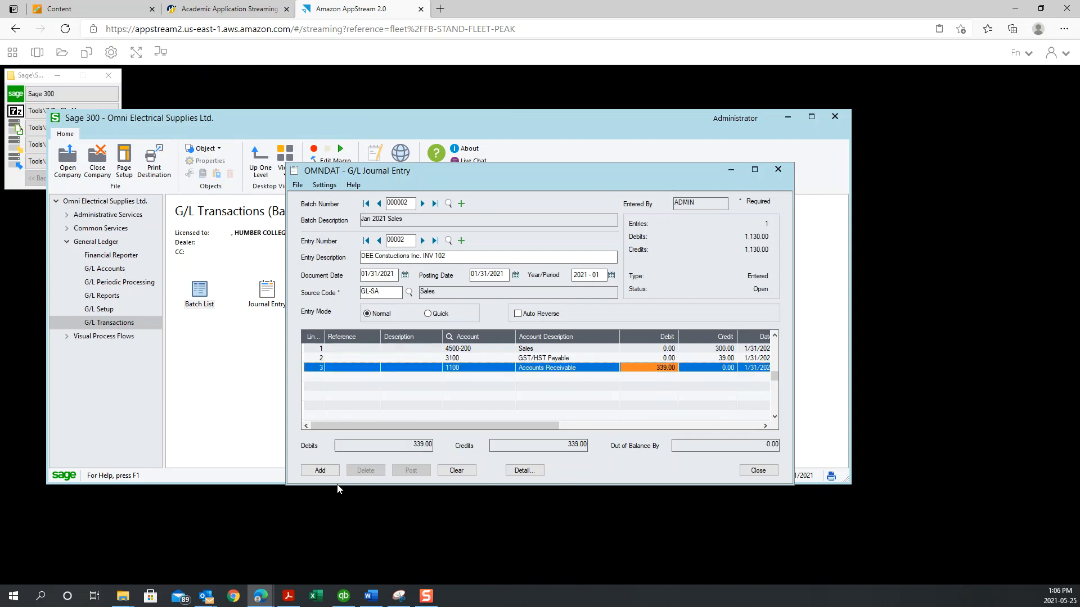
- Add the INV 102 entry to the Jan 2021 Sales batch and close the journal entry form
click(776, 417)
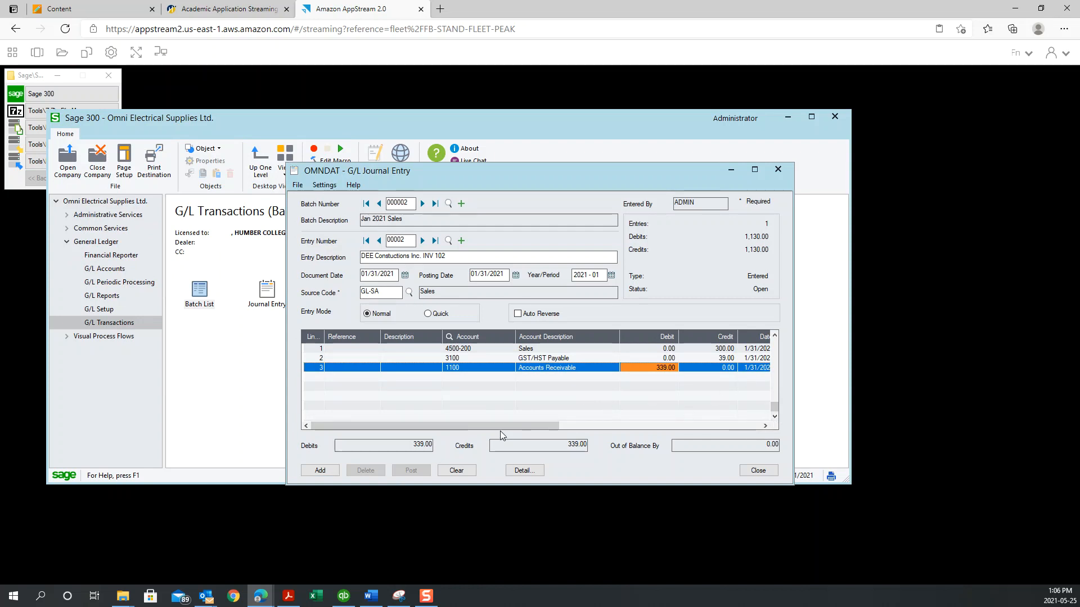
click(321, 473)
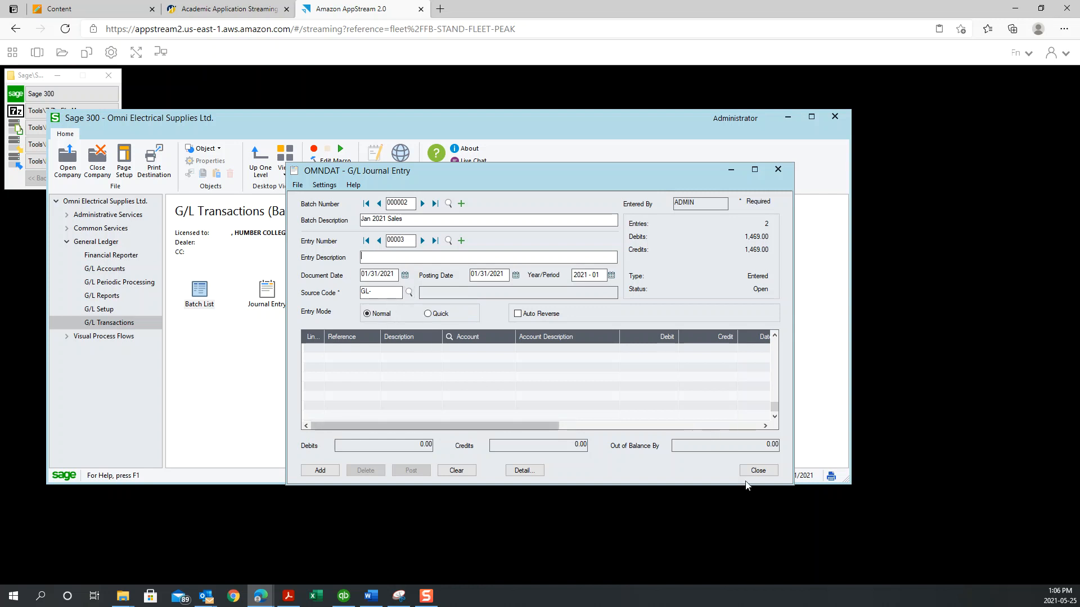
click(759, 471)
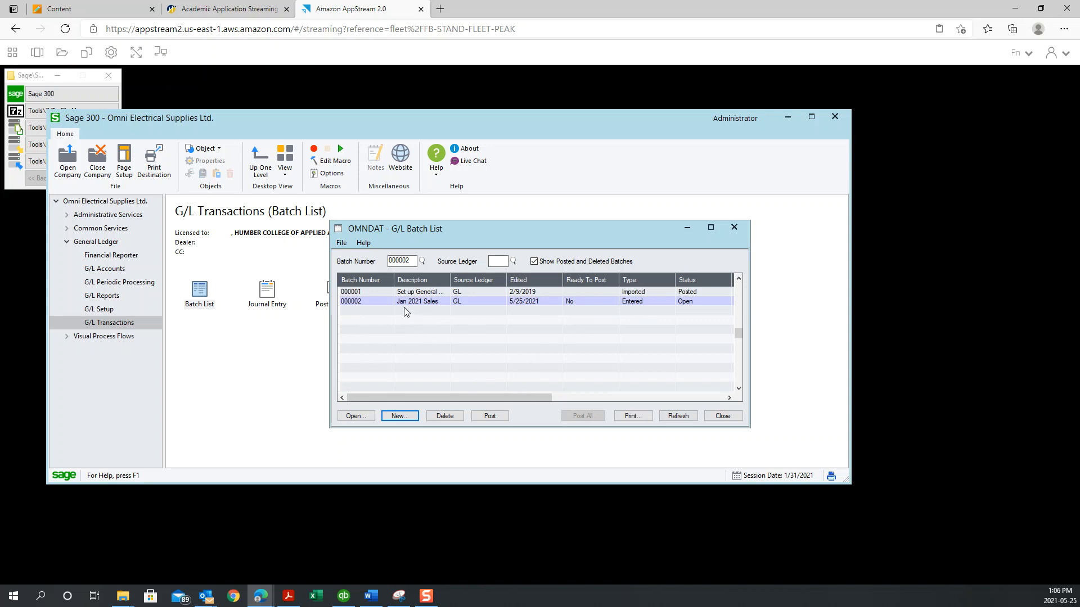
- Review the status, batch total and number of entries for batch 000002 in the batch list
drag(498, 397, 579, 403)
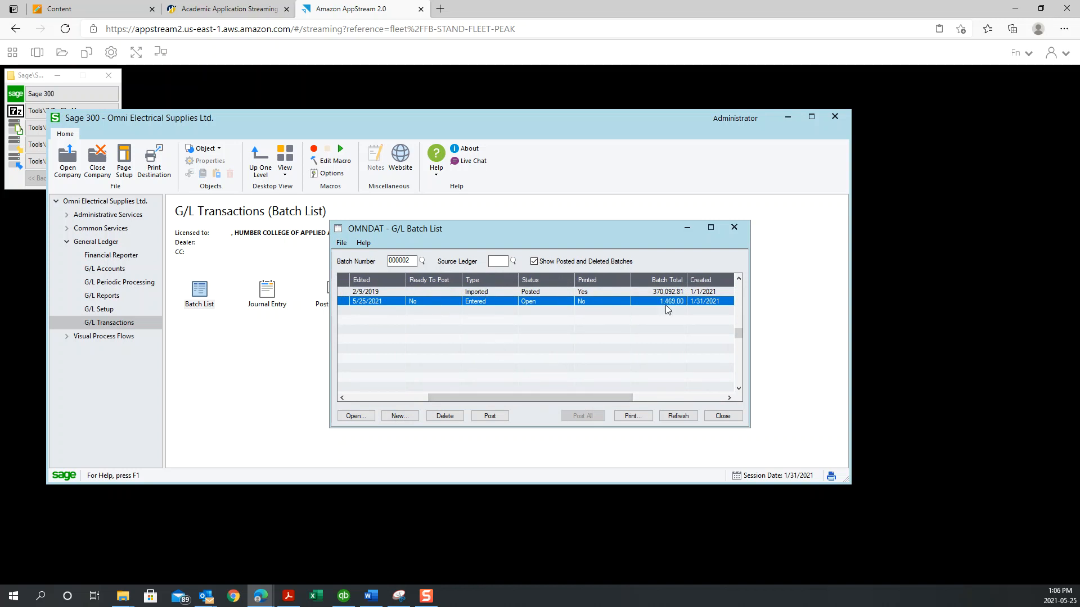
drag(617, 399, 725, 410)
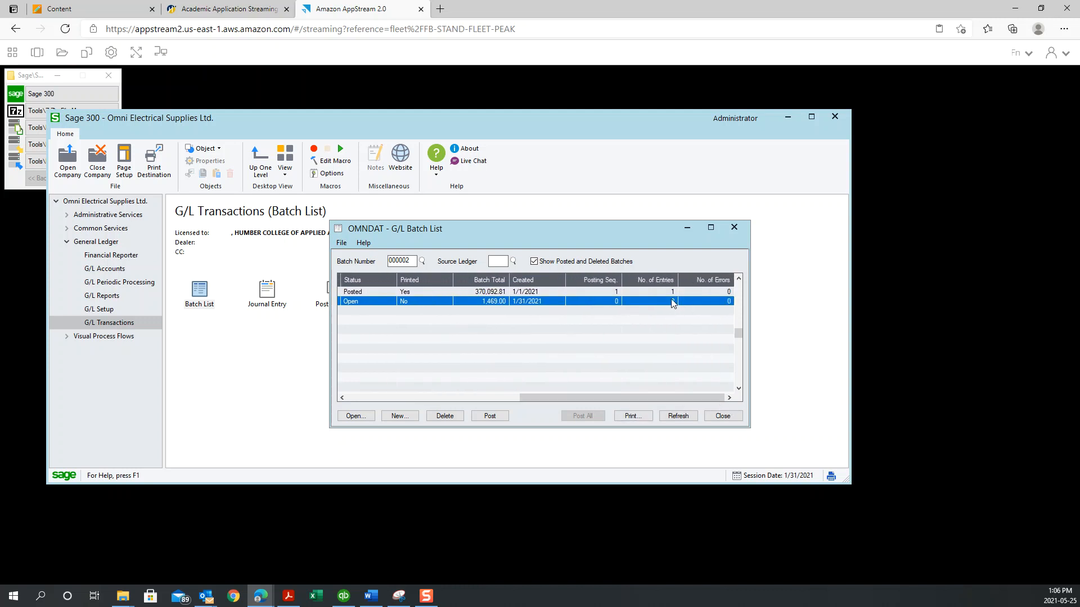
drag(675, 398, 469, 382)
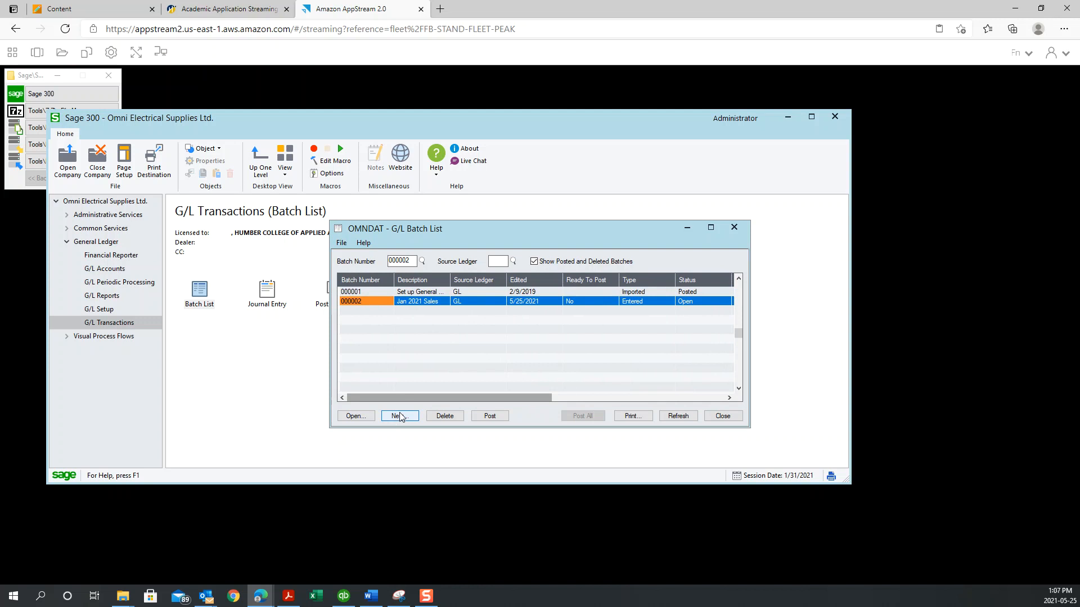
- Create a new batch described as JAN 2021 AP Payments and give its first entry the description RENT payment
click(400, 416)
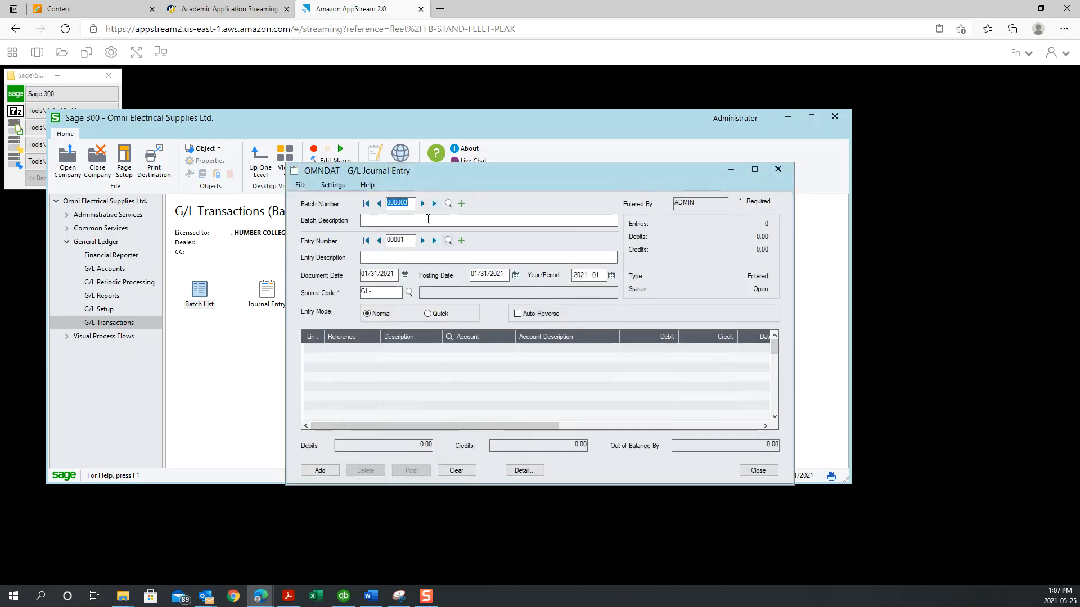
text(JAN 2021 AP Payments)
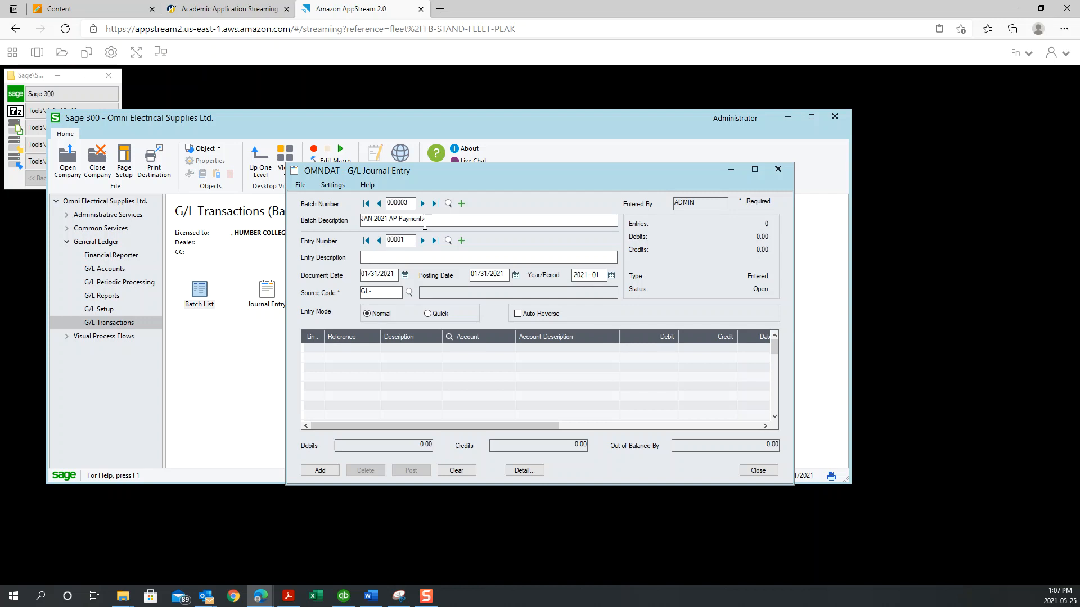
click(422, 258)
text(RENT payment)
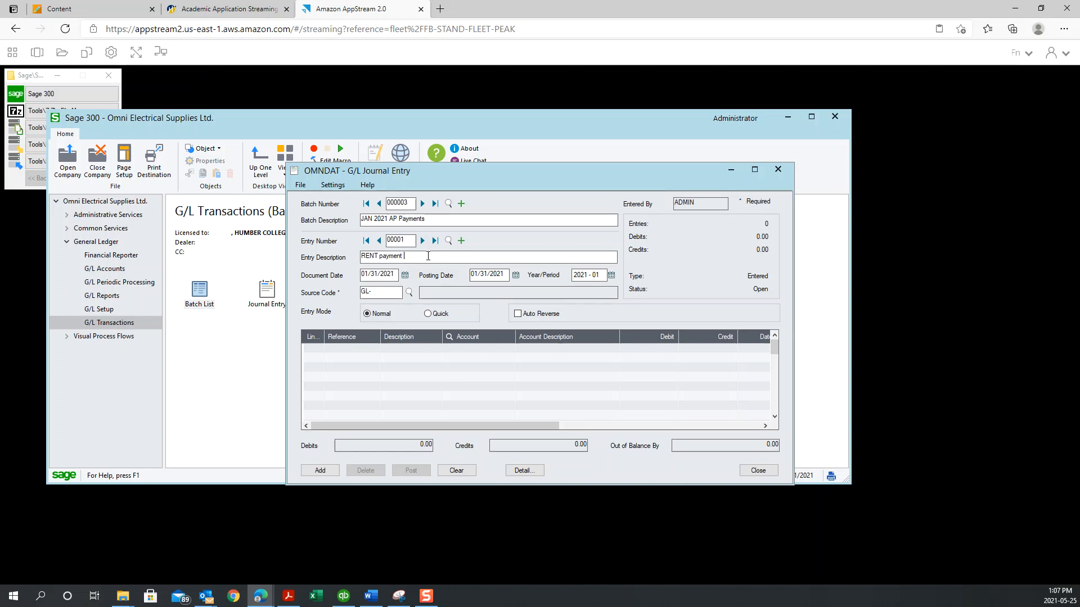
key(Tab)
- Set the entry's document date to 01/15/2021 and its source code to GL-CD Cash Disbursements
click(405, 275)
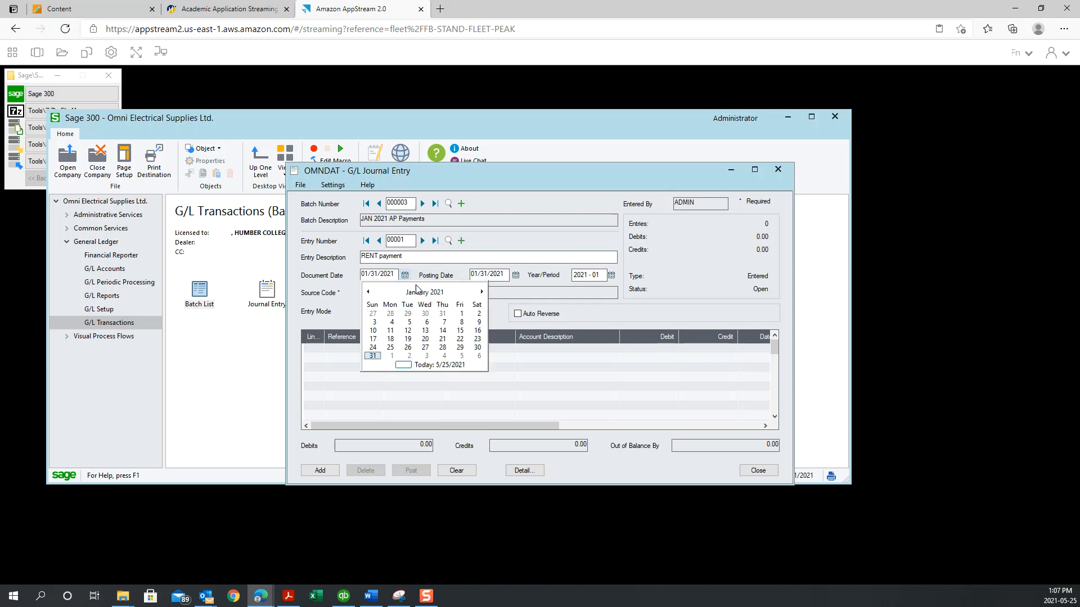
click(460, 330)
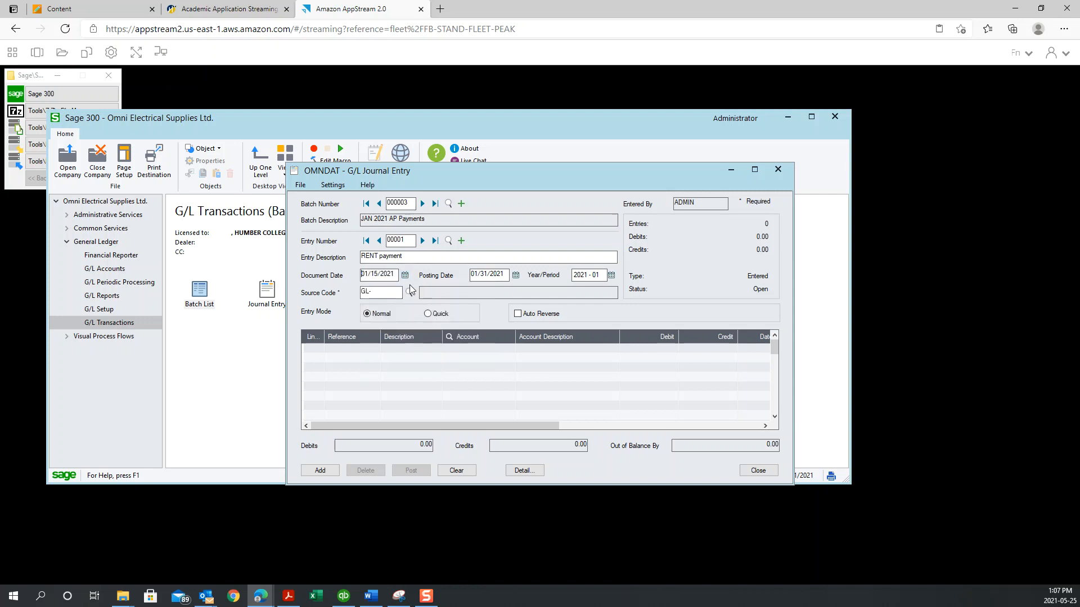
click(409, 293)
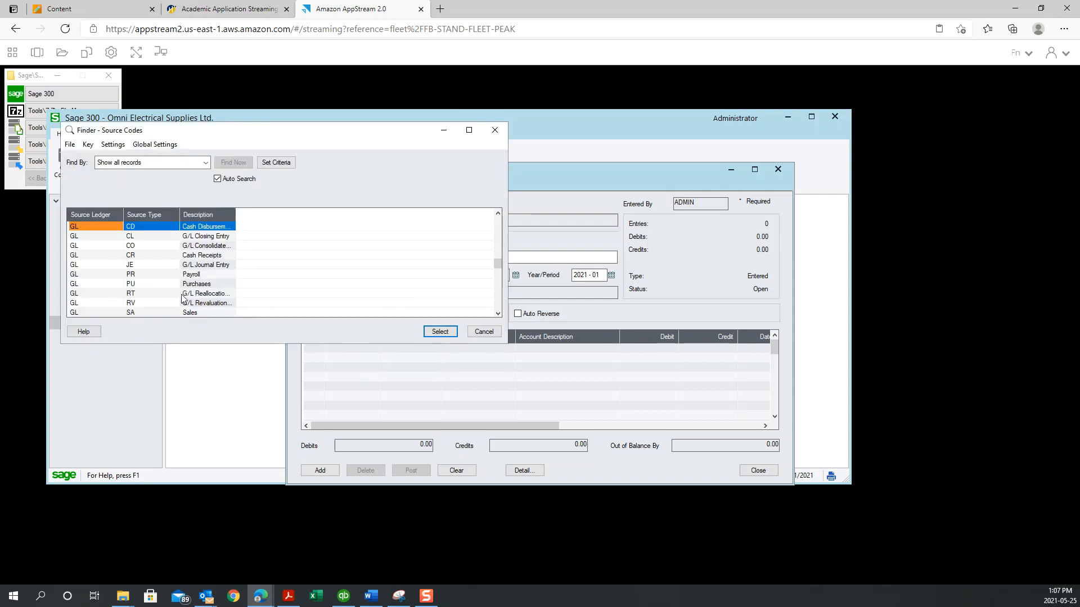
click(208, 225)
double_click(208, 226)
- Start the entry's first detail line and pick account 6020 Telephone Expense from the list of accounts
click(388, 349)
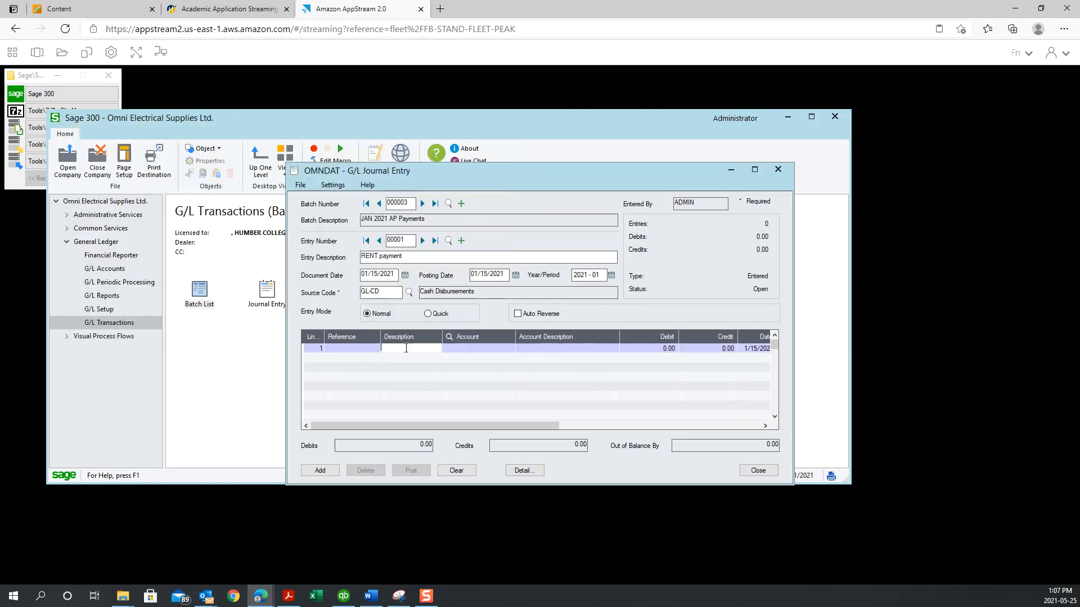
click(474, 350)
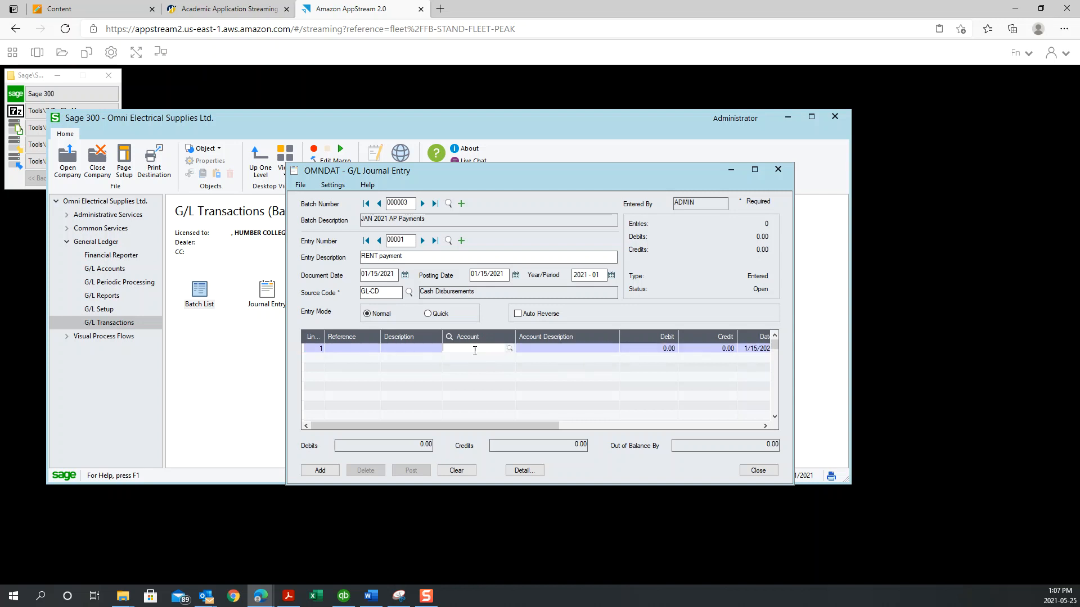
click(510, 349)
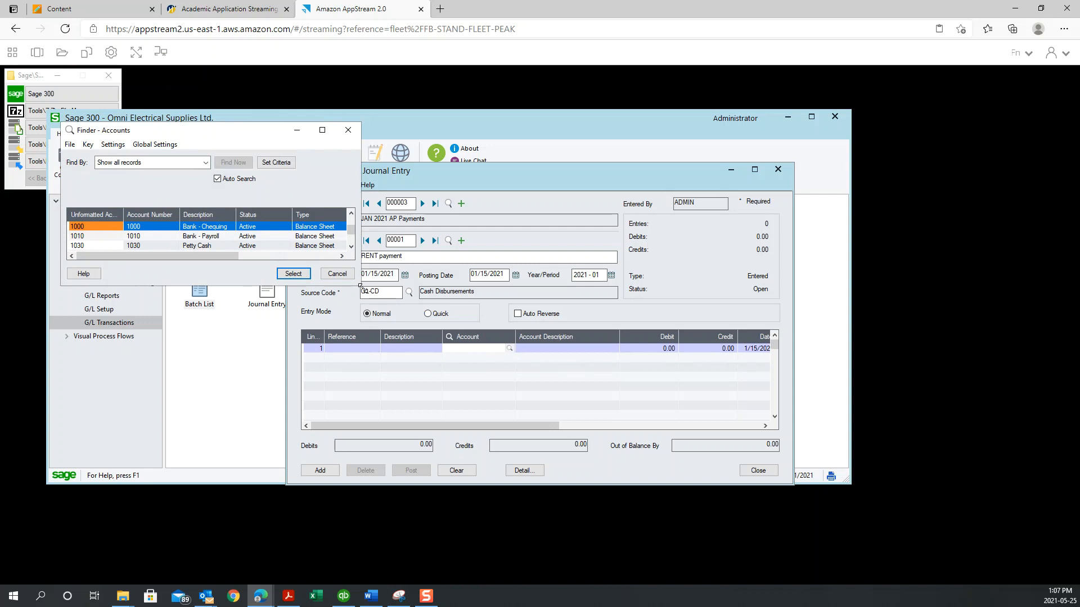
drag(362, 287, 491, 362)
scroll(273, 308, down, 1)
scroll(273, 308, down, 8)
scroll(272, 308, down, 15)
scroll(275, 313, down, 11)
scroll(275, 310, down, 10)
scroll(275, 309, up, 20)
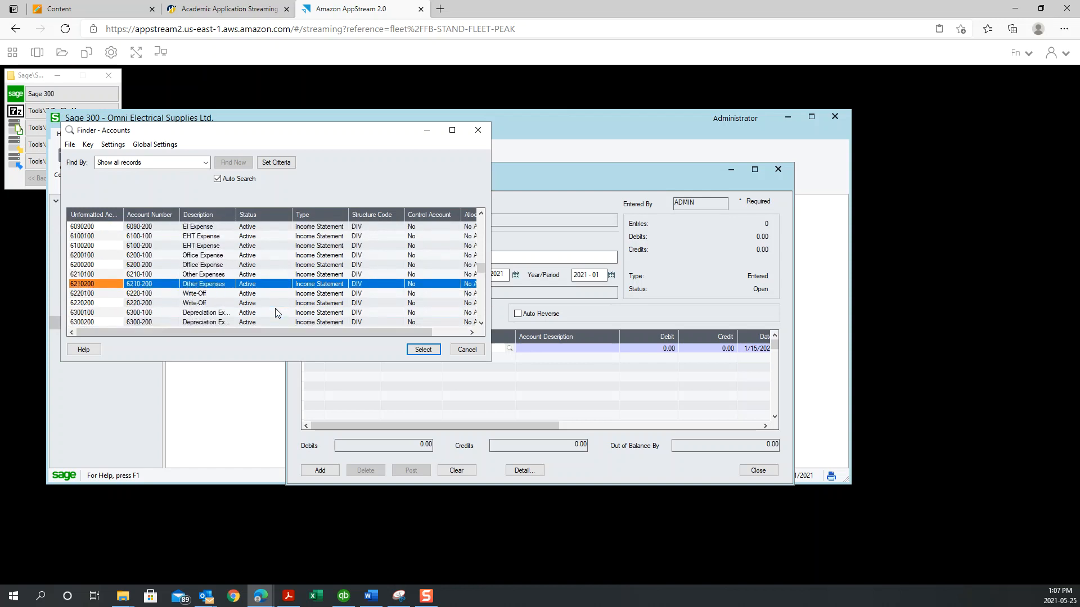
scroll(275, 310, up, 13)
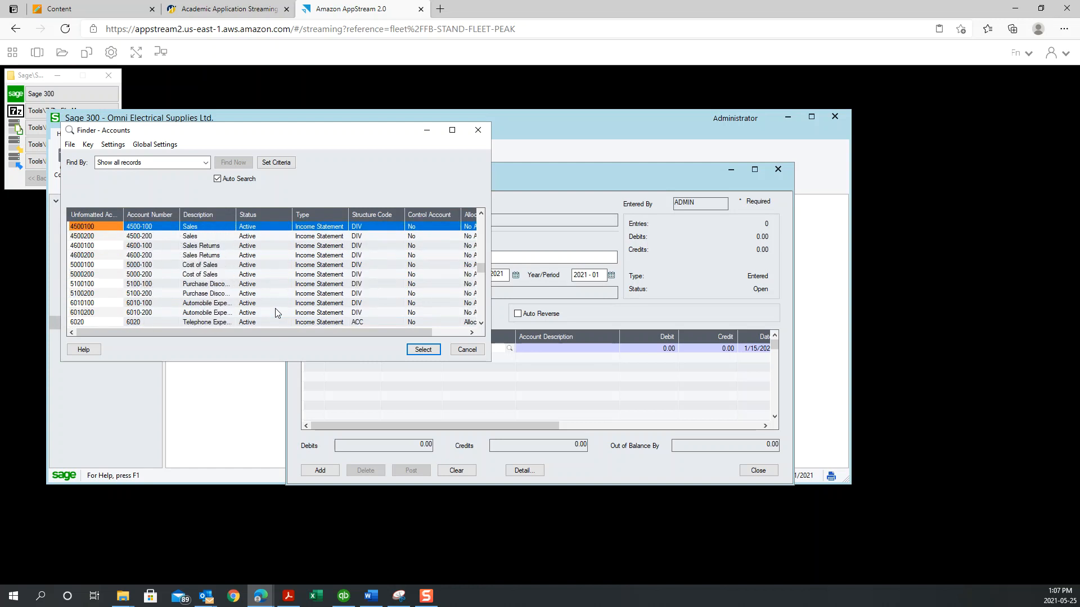
drag(488, 364, 680, 497)
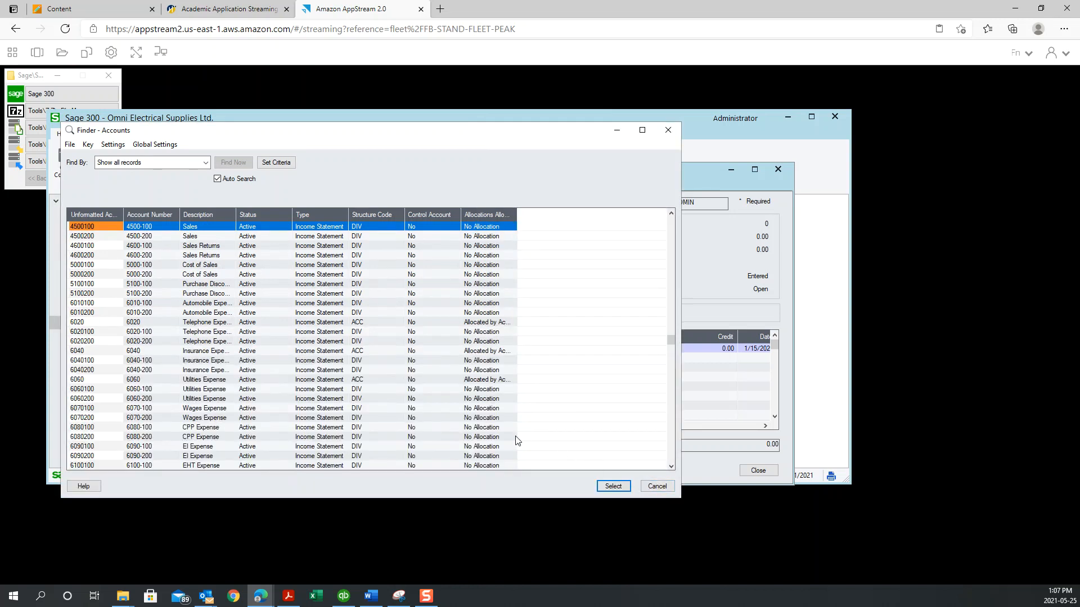
key(Down)
key(Down)
key(Down)
key(Down)
key(Down)
key(Down)
key(Down)
key(Down)
key(Down)
key(Down)
key(Down)
key(Down)
key(Down)
key(Down)
key(Down)
key(Down)
key(Down)
key(Down)
key(Down)
key(Down)
key(Down)
key(Down)
key(Down)
key(Down)
key(Down)
key(Down)
key(Down)
key(Down)
key(Down)
key(Down)
key(Down)
key(Down)
key(Down)
key(Down)
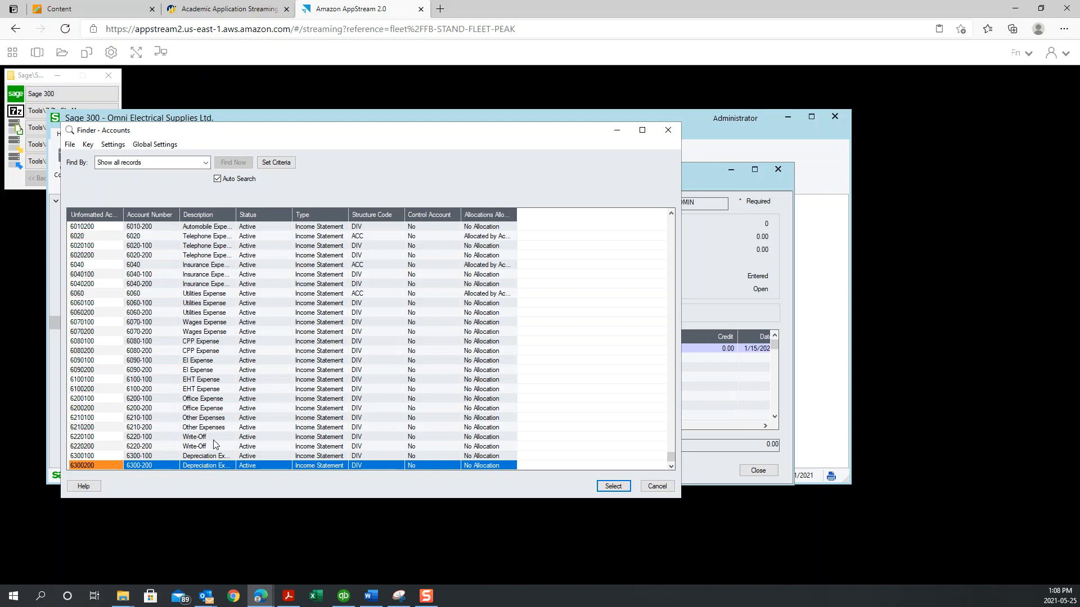
key(Up)
key(Up)
key(Up)
key(Up)
key(Up)
key(Up)
key(Up)
key(Up)
key(Up)
key(Up)
key(Up)
key(Up)
key(Up)
key(Up)
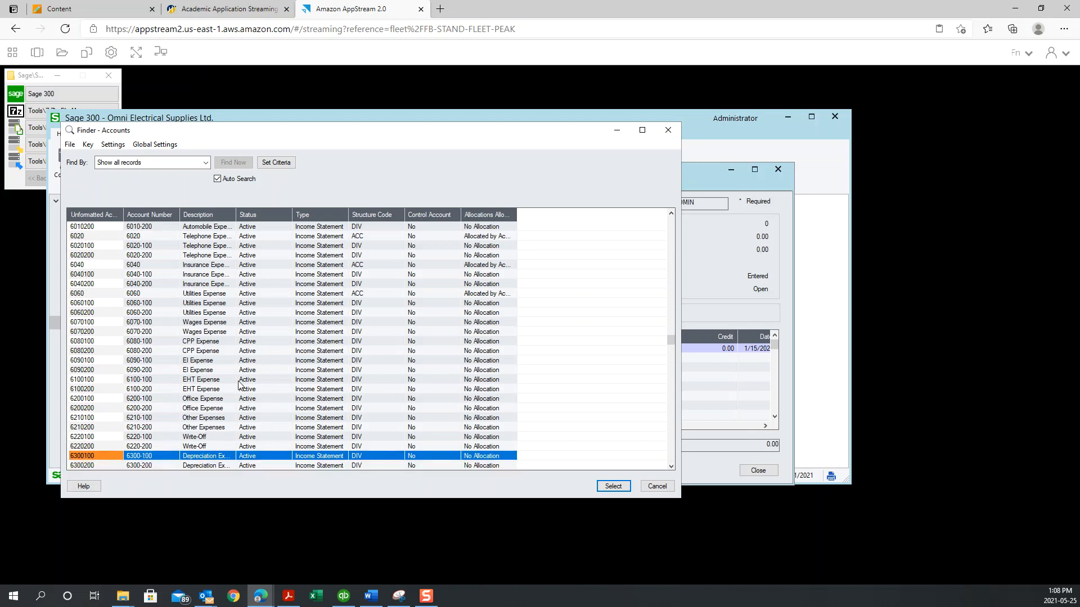
key(Up)
key(Up)
key(Up)
key(Up)
key(Up)
key(Up)
key(Up)
key(Up)
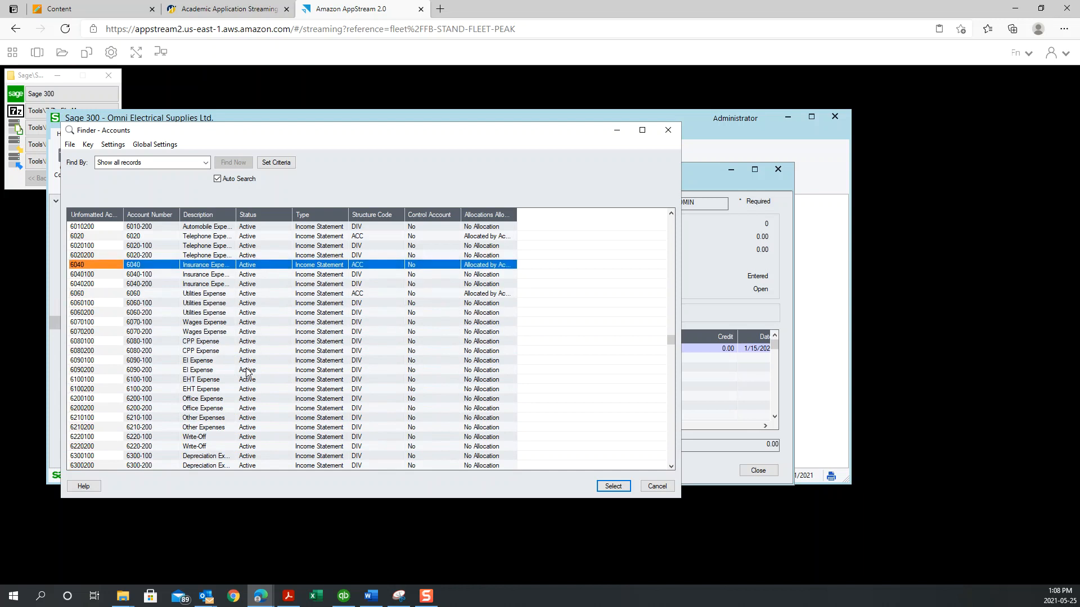
key(Up)
key(Up)
key(Up)
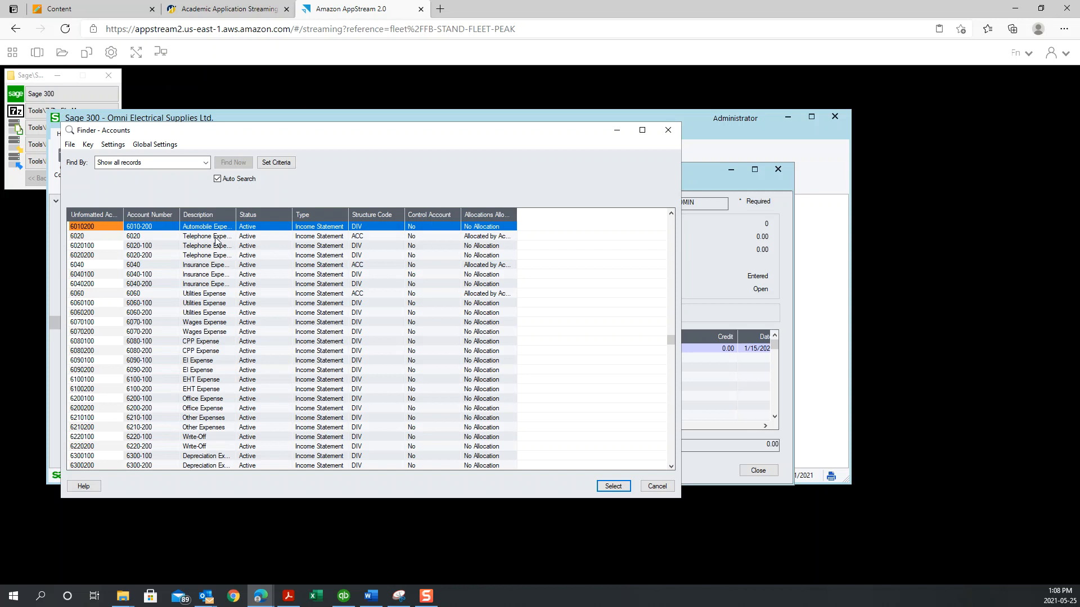
double_click(221, 237)
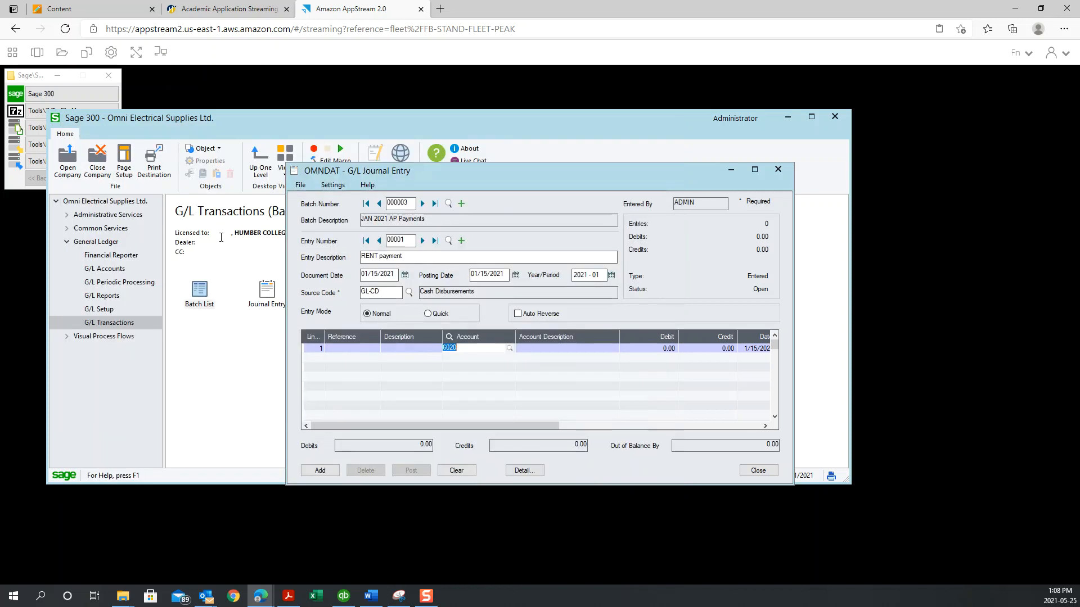
- Change the entry description to Telephone Expenses and enter a debit of 600.00 on the 6020 Telephone Expense line
double_click(363, 258)
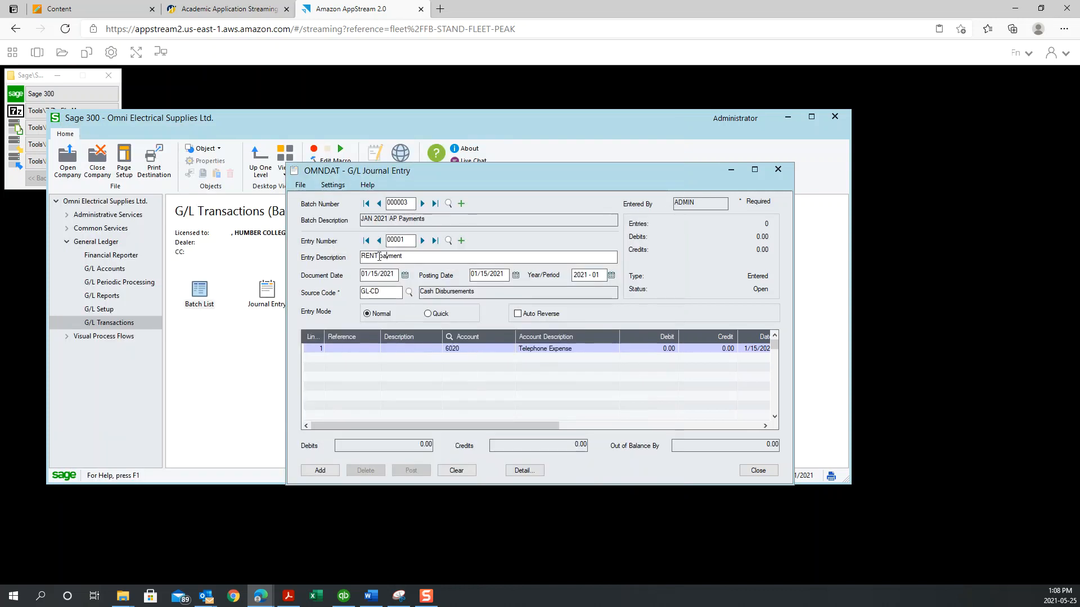
text(Teleph)
text(one Exoen)
key(BackSpace)
key(BackSpace)
key(BackSpace)
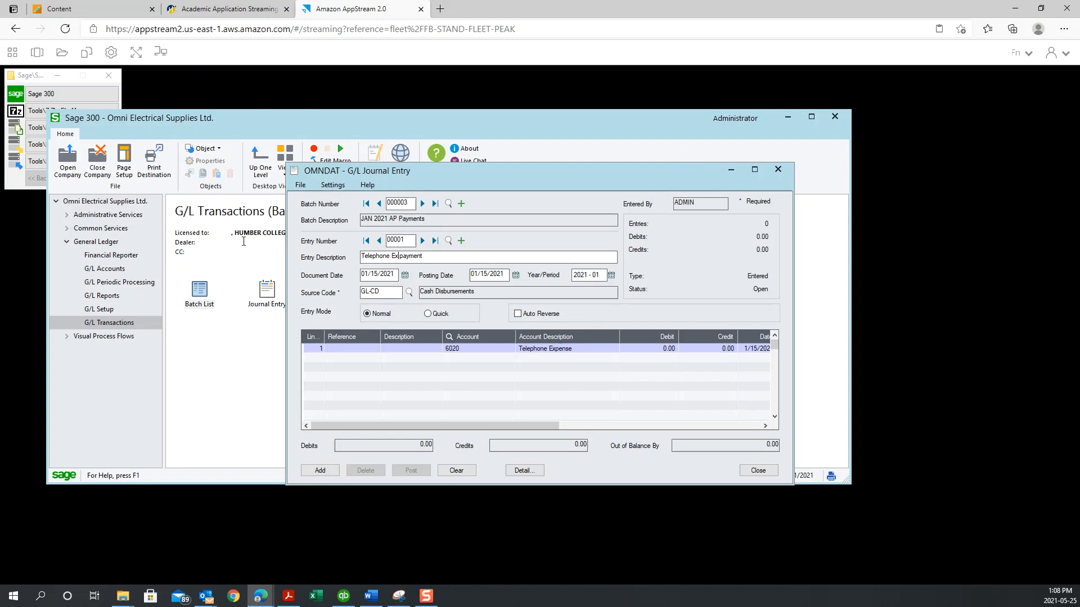
text(penses  p)
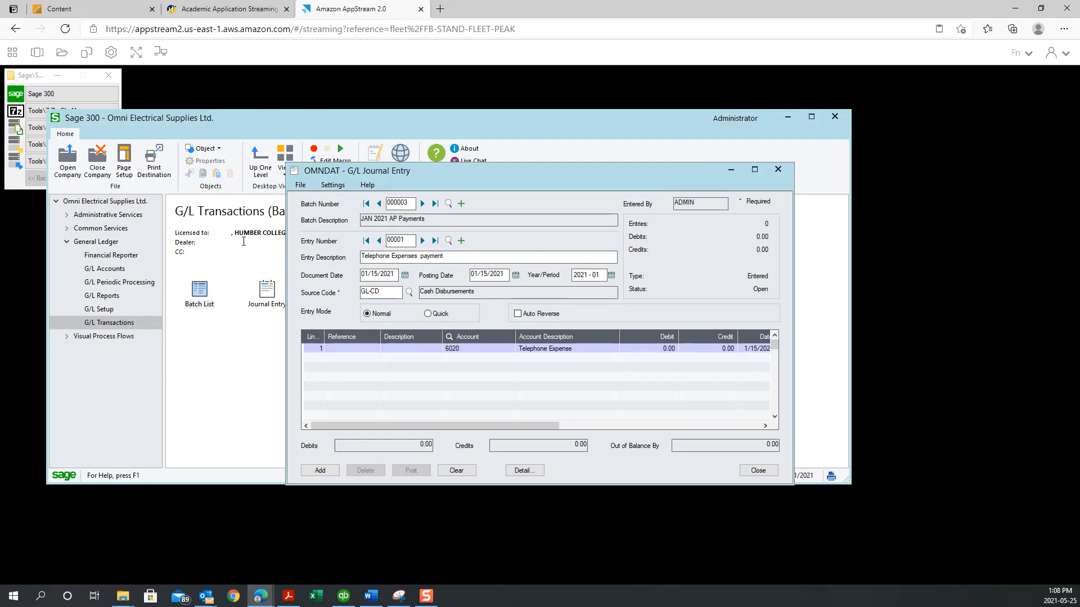
key(Tab)
key(Tab)
key(Tab)
click(667, 350)
text(600)
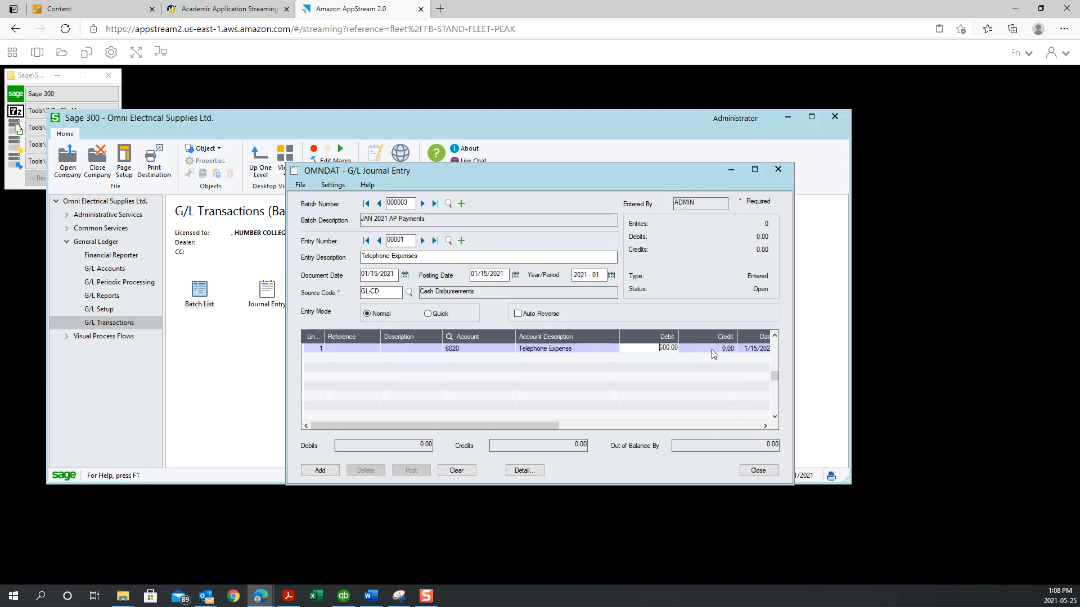
- Add a second detail line to the Telephone Expenses entry with account 3110 GST/HST Recoverable and a debit of 78.00
key(Insert)
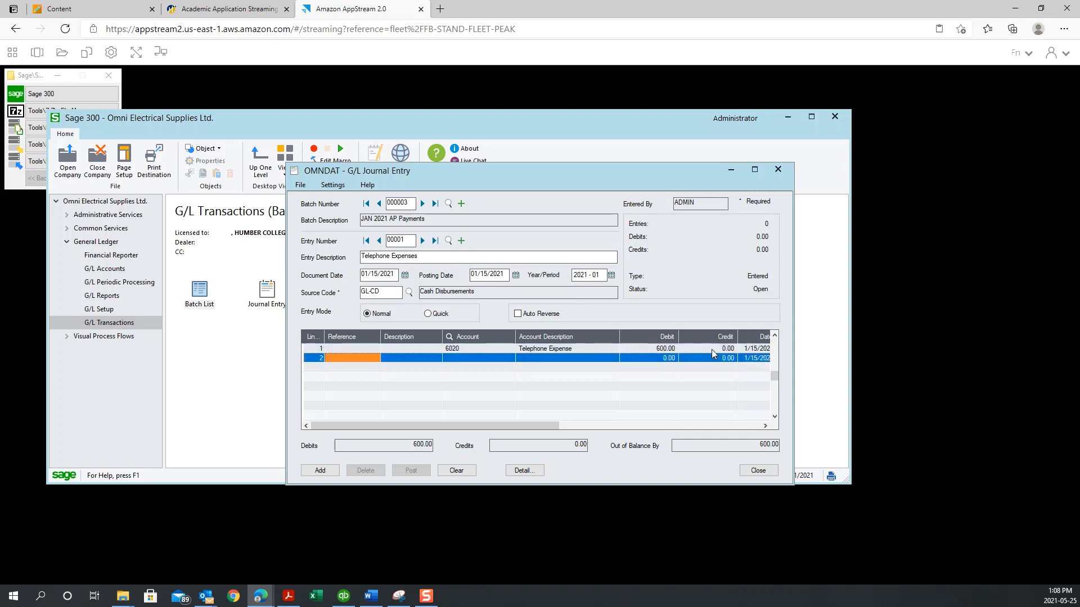
click(506, 359)
click(510, 358)
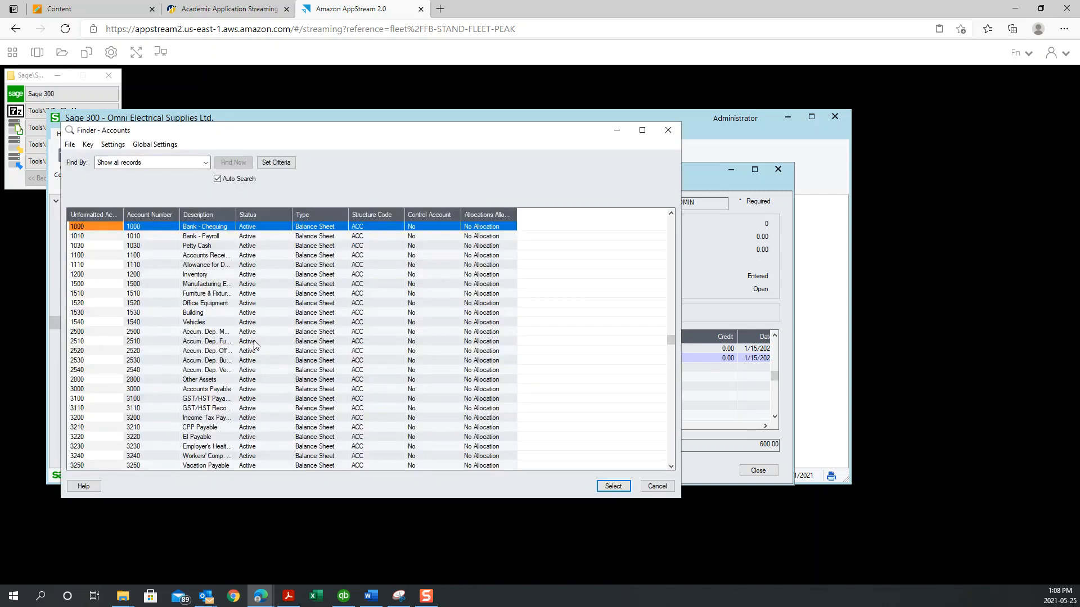
key(Down)
key(Down)
key(Down)
key(Down)
key(Down)
key(Down)
key(Down)
key(Down)
key(Down)
key(Down)
key(Down)
key(Down)
key(Down)
key(Down)
key(Down)
key(Down)
key(Down)
key(Down)
key(Down)
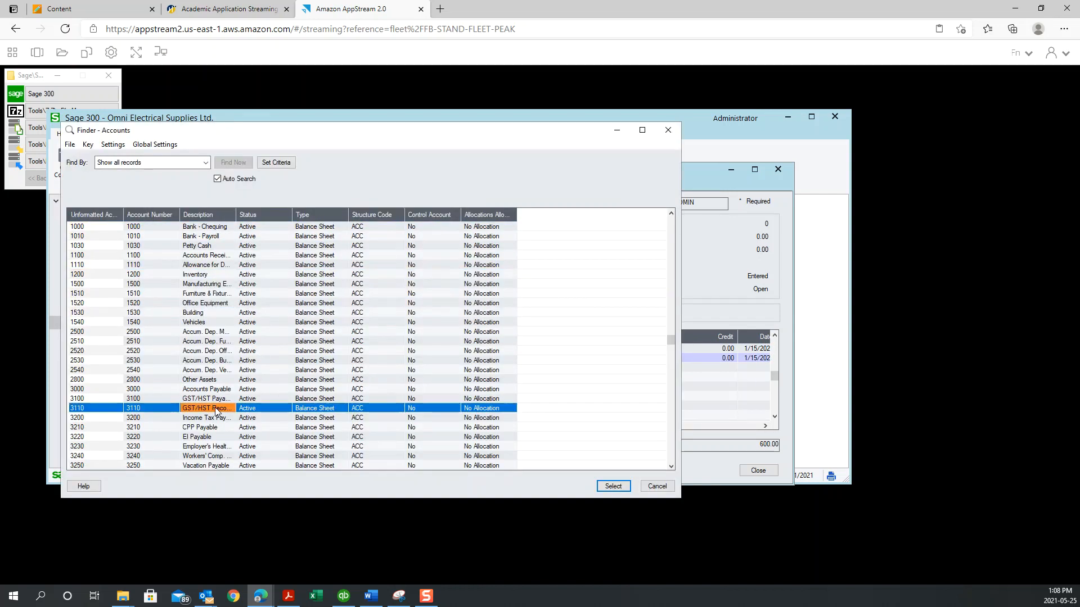
key(Return)
click(656, 358)
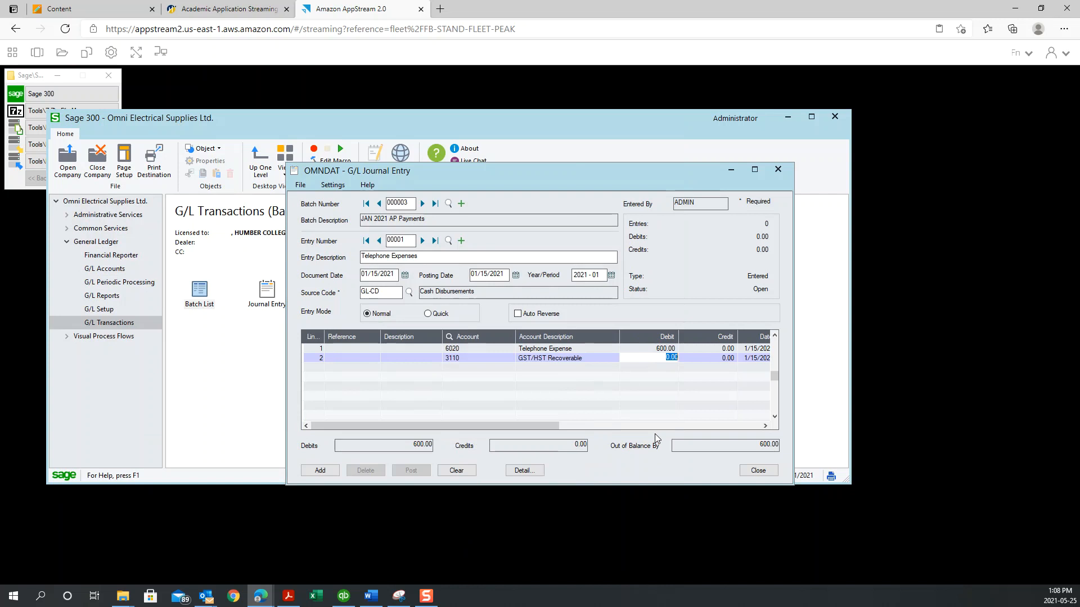
text(78)
key(Return)
- Add a third detail line with account 1000 Bank - Chequing and a credit of 678.00, and add the entry to the batch
key(Insert)
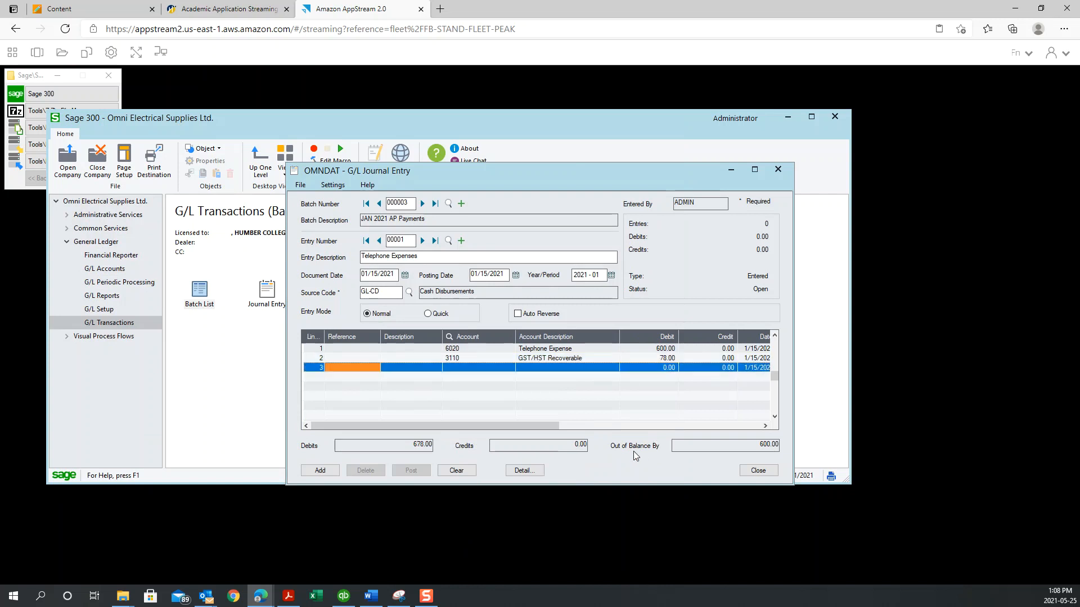
click(503, 367)
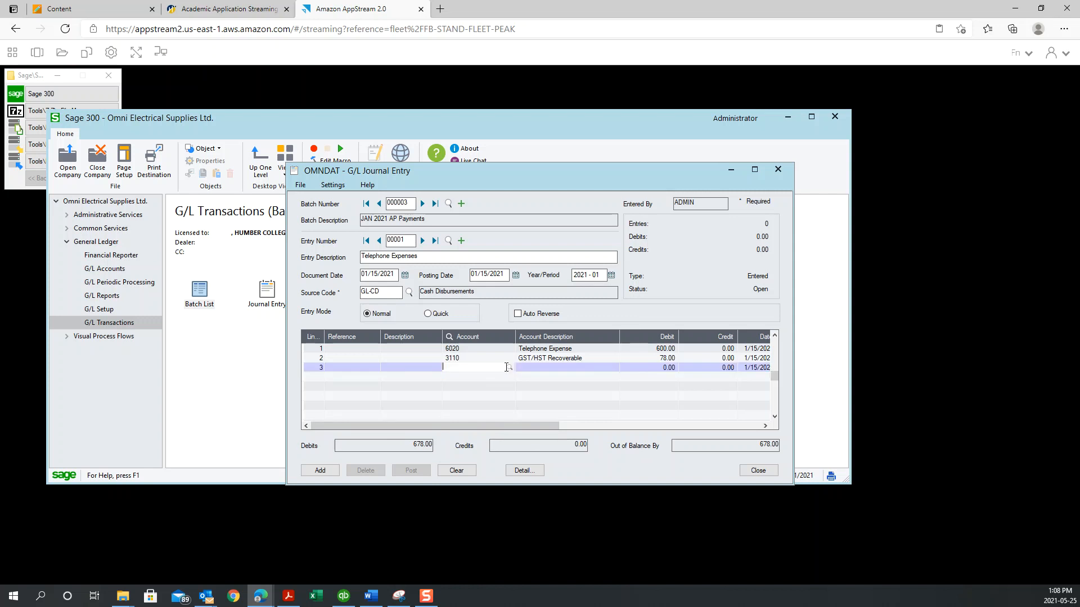
click(507, 368)
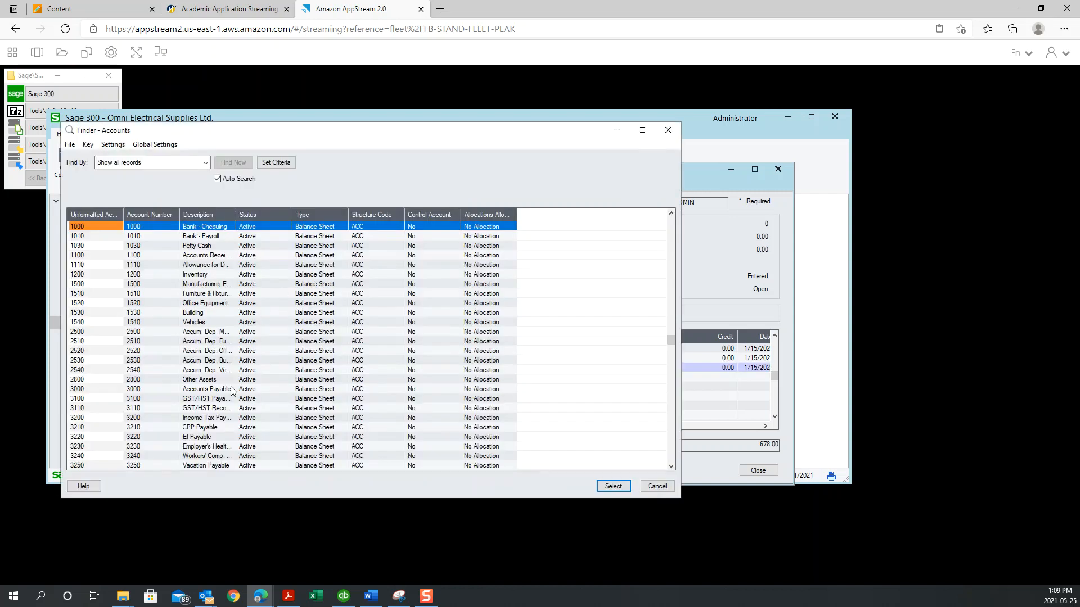
scroll(230, 388, down, 2)
scroll(223, 416, down, 9)
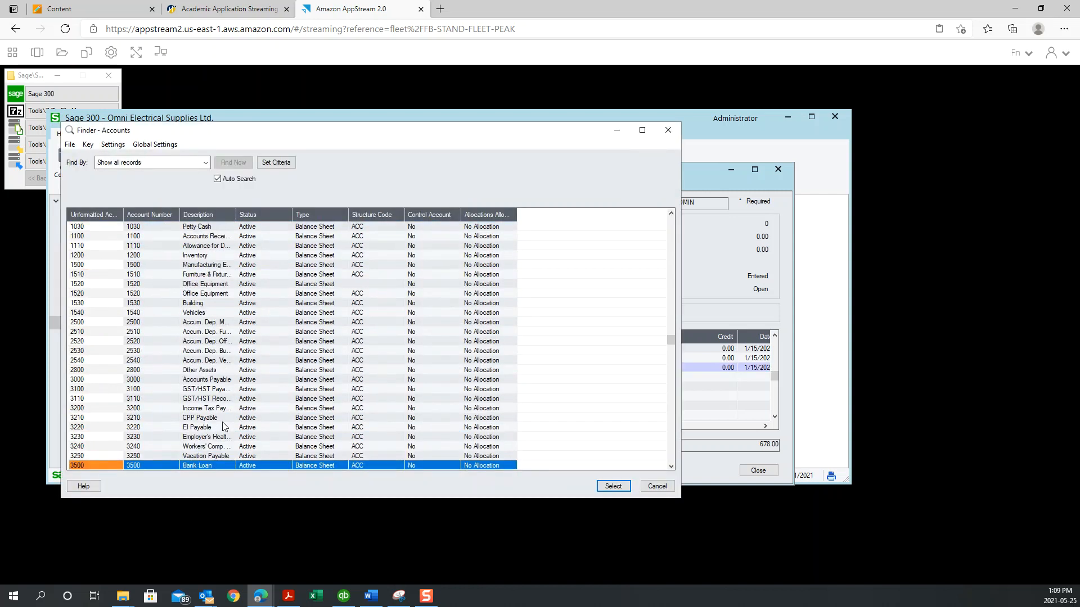
scroll(222, 422, up, 7)
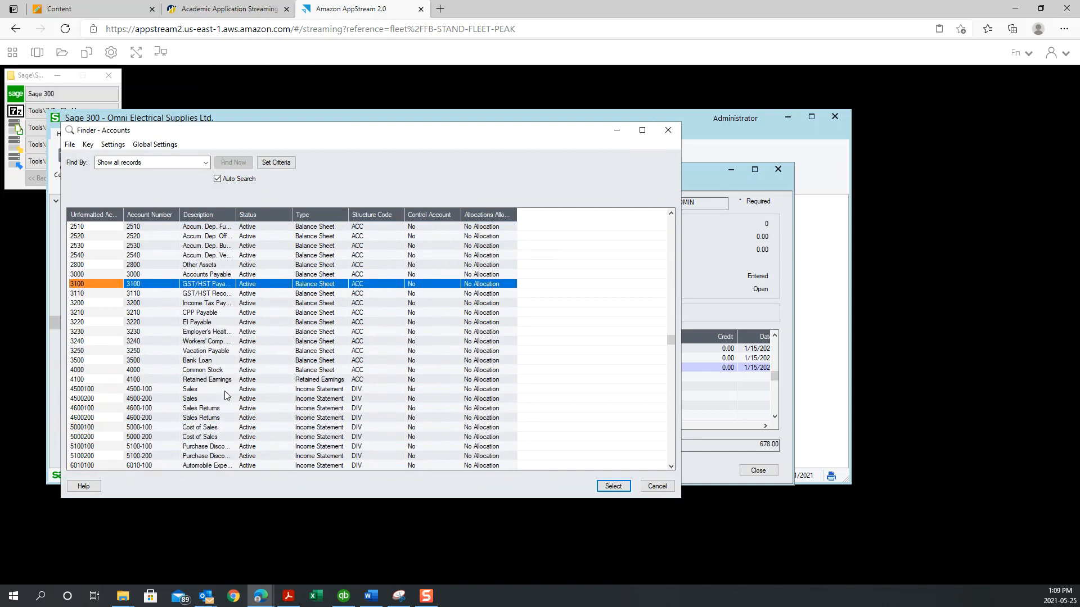
scroll(224, 391, up, 5)
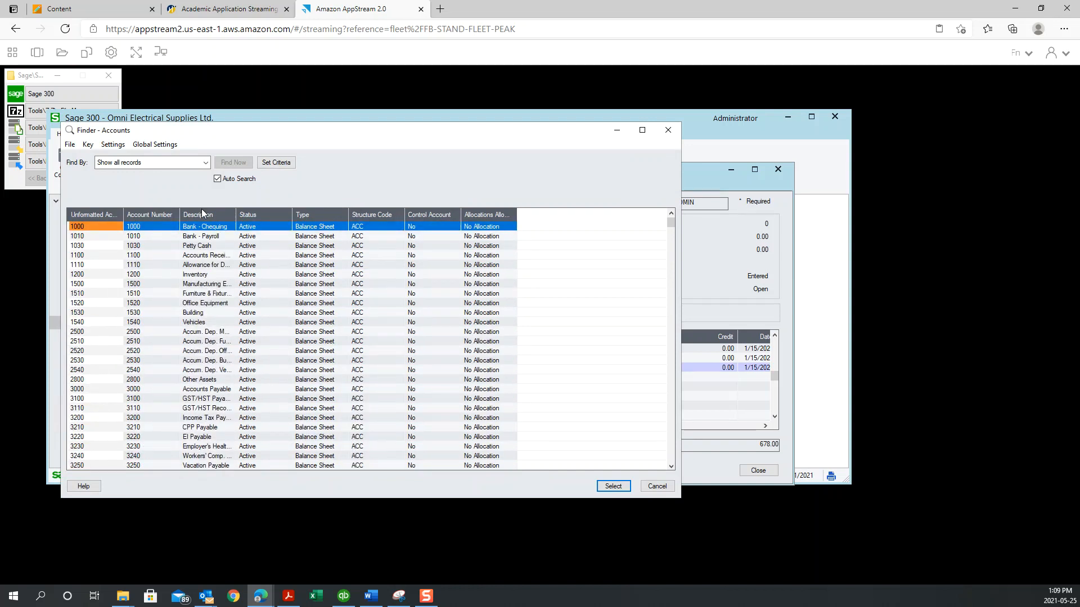
double_click(204, 226)
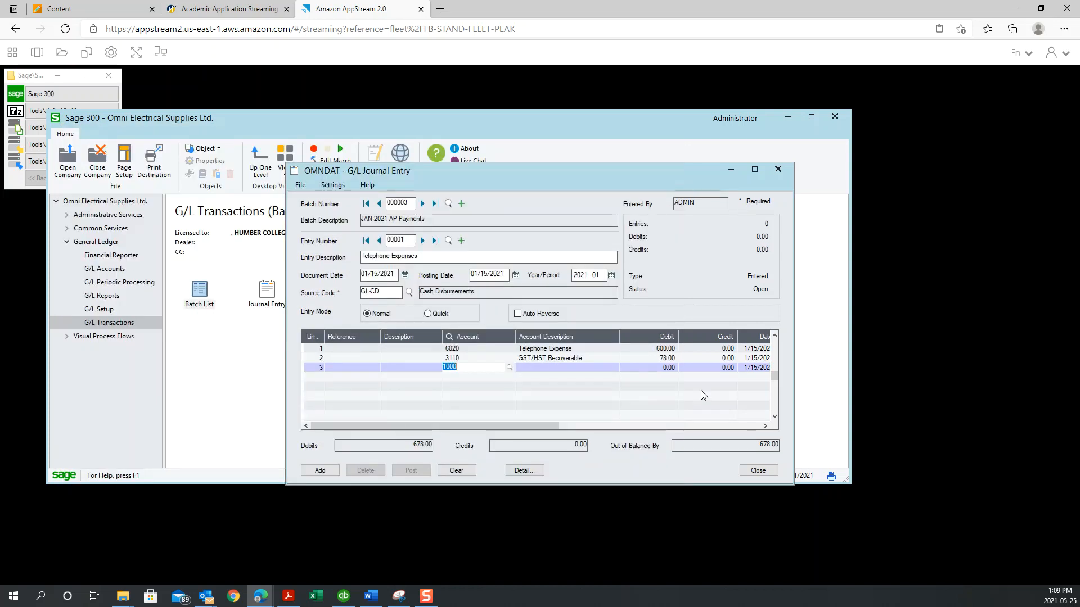
click(717, 367)
text(600)
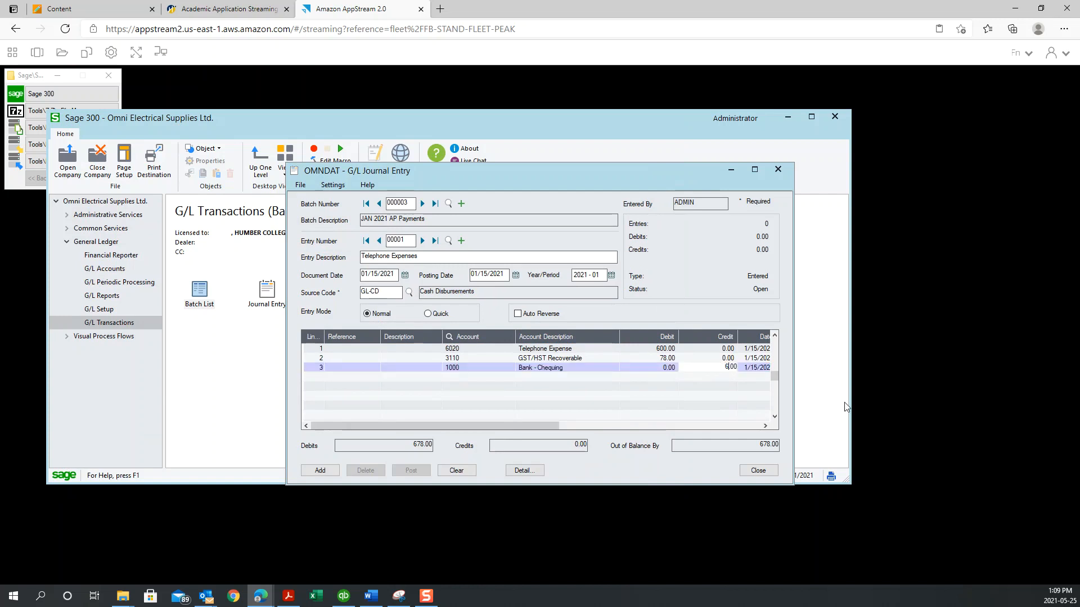
key(Return)
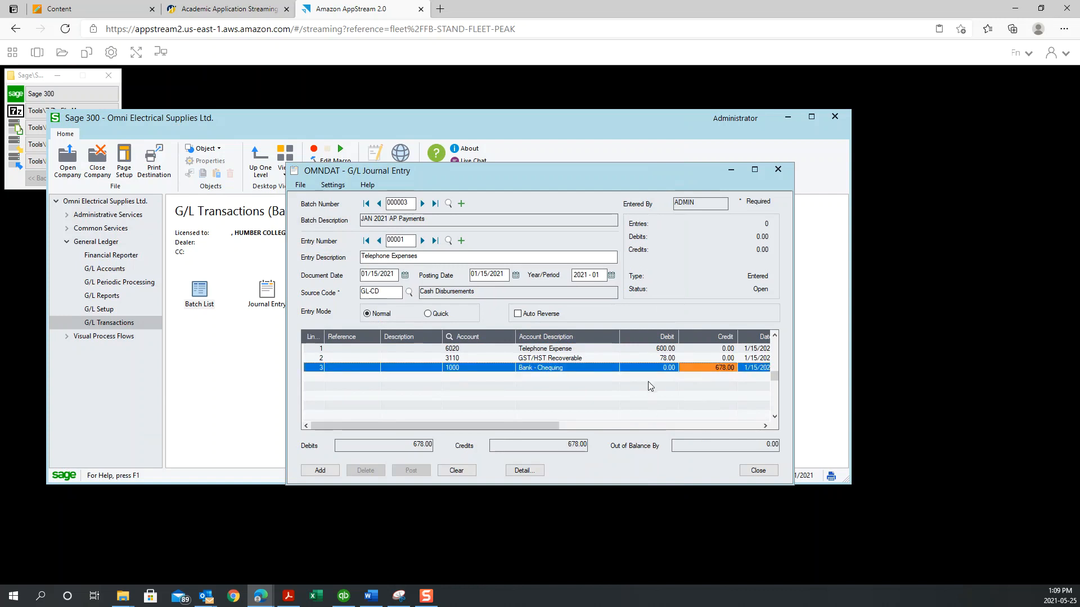
click(320, 471)
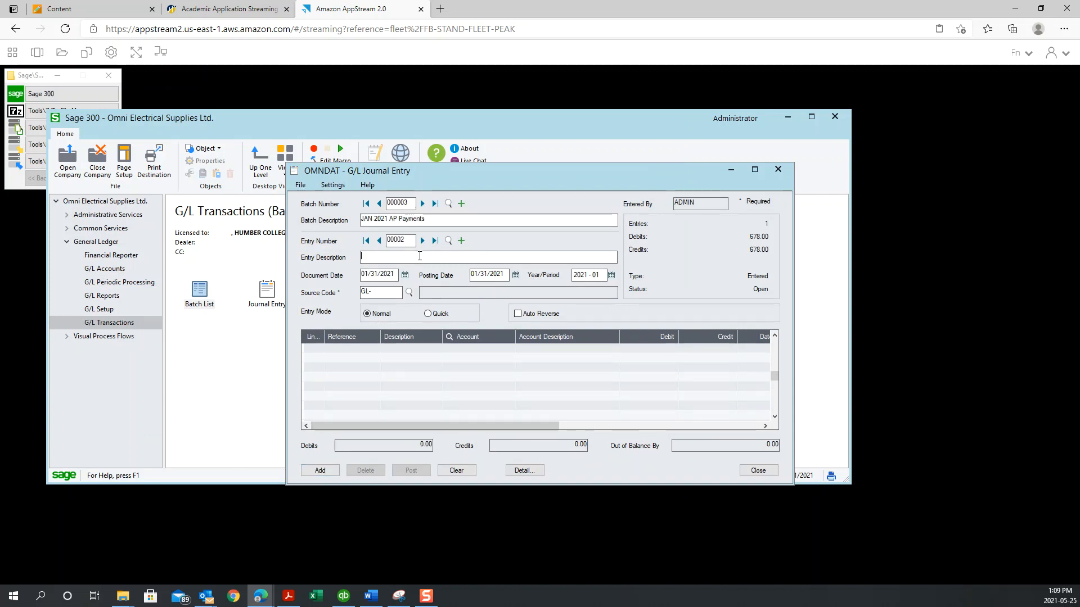
click(420, 256)
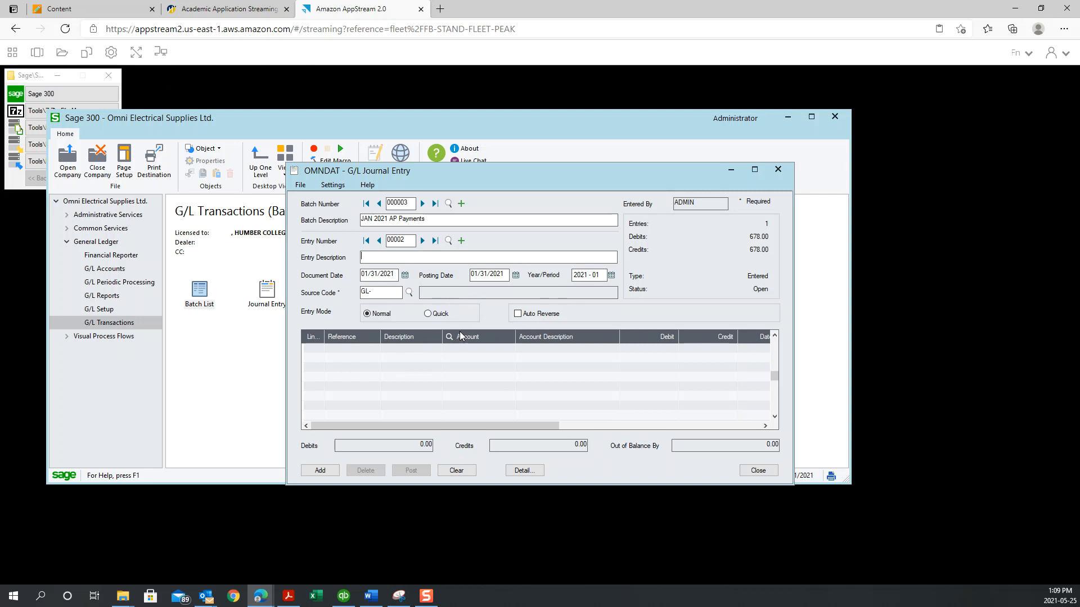
click(477, 354)
click(509, 292)
click(459, 360)
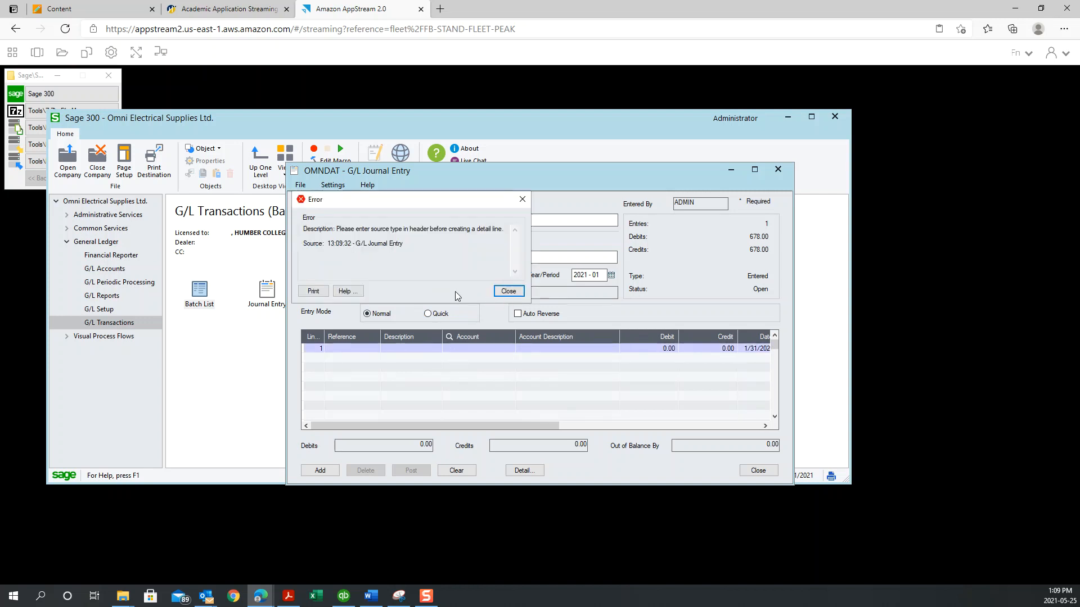
click(520, 291)
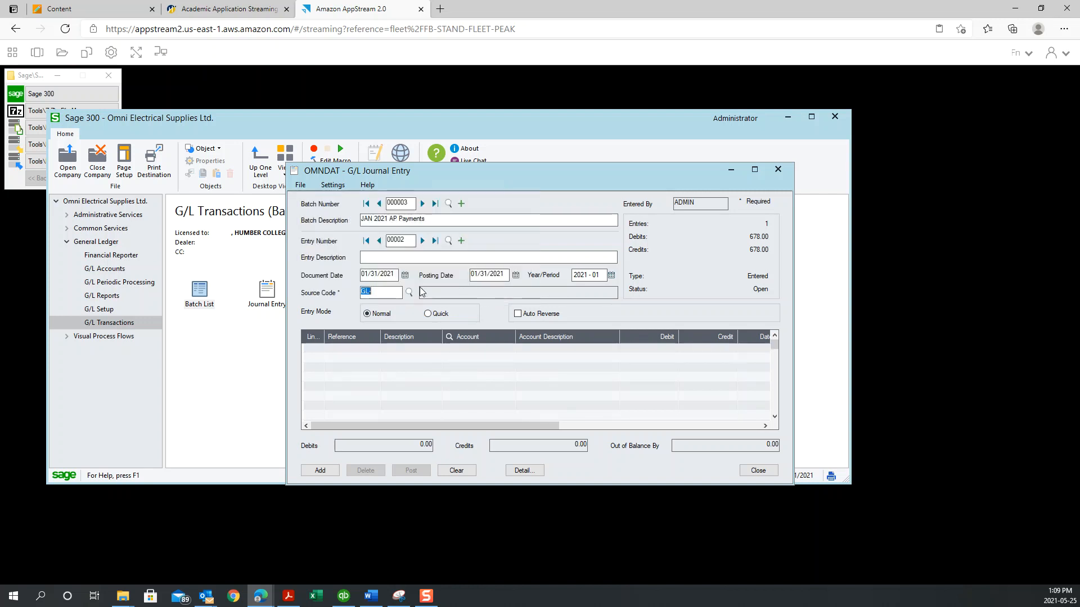
- Set the source code of entry 00002 to GL-CD Cash Disbursements from the list of source codes
click(411, 292)
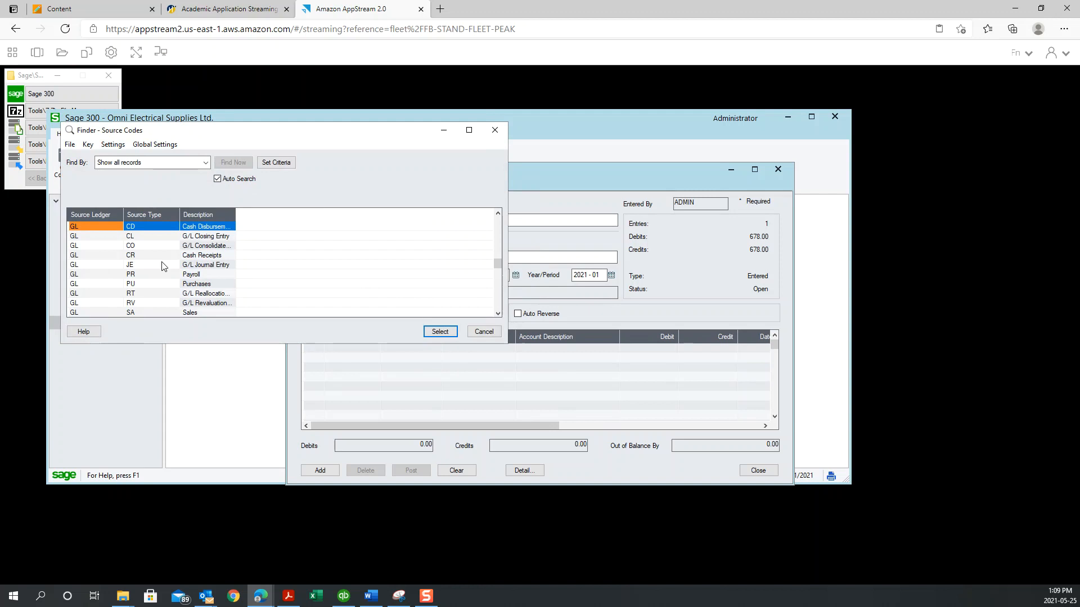
double_click(210, 228)
- Look through the list of accounts for the Insurance Expense accounts and close it without choosing one
click(457, 351)
click(509, 349)
key(F5)
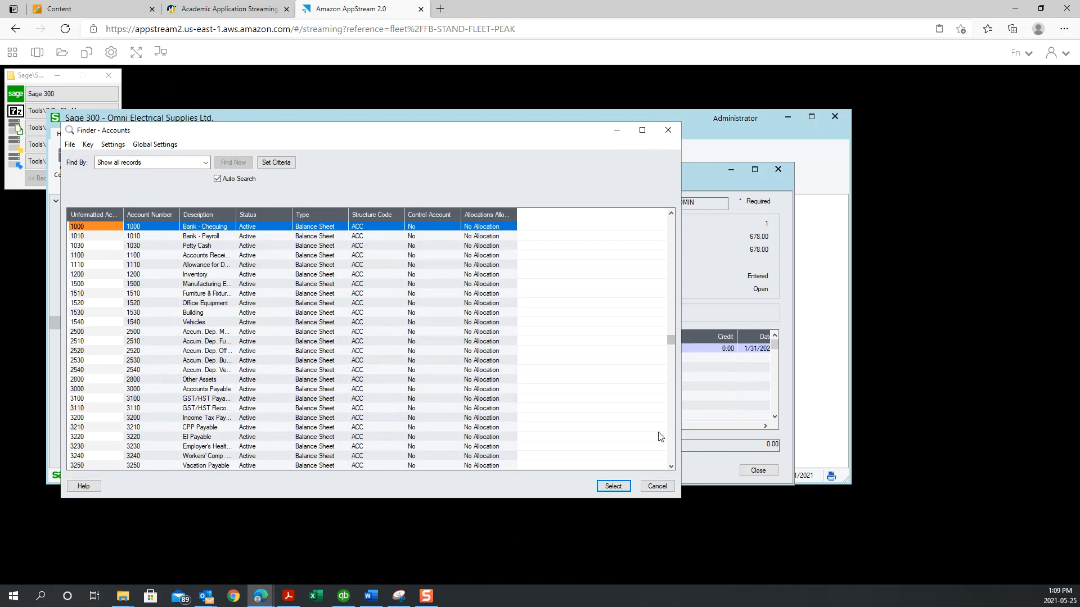
key(Down)
key(Down)
key(Down)
key(Down)
key(Down)
key(Down)
key(Down)
key(Down)
key(Down)
key(Down)
key(Down)
key(Down)
key(Down)
key(Down)
key(Down)
key(Down)
key(Down)
key(Down)
key(Down)
key(Down)
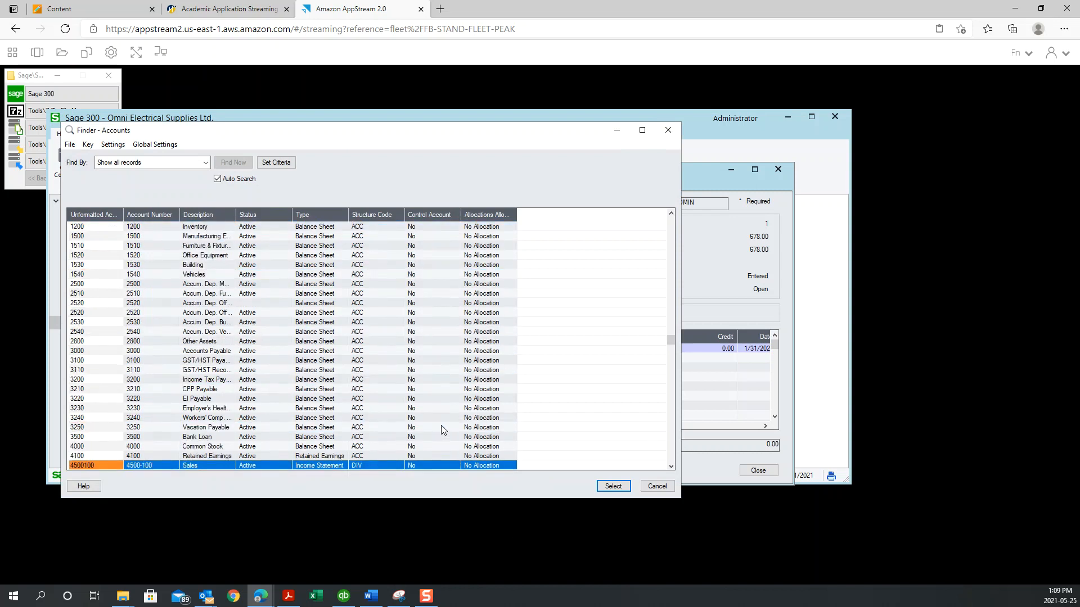
key(Down)
key(Down)
key(Down)
key(Down)
key(Down)
key(Down)
key(Down)
key(Down)
key(Down)
key(Down)
key(Down)
key(Down)
key(Down)
key(Down)
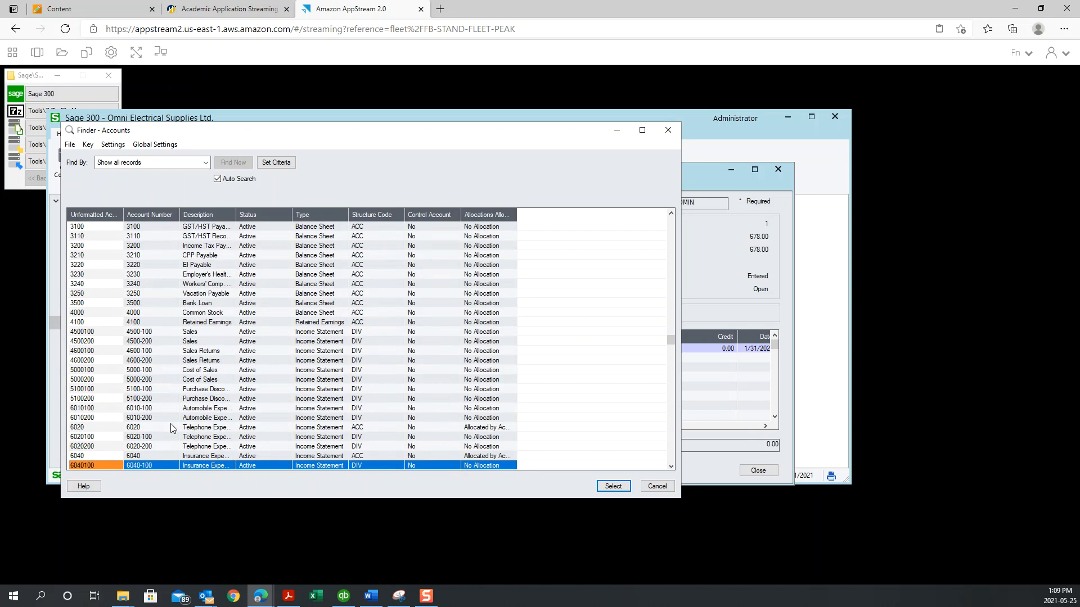
scroll(210, 447, down, 1)
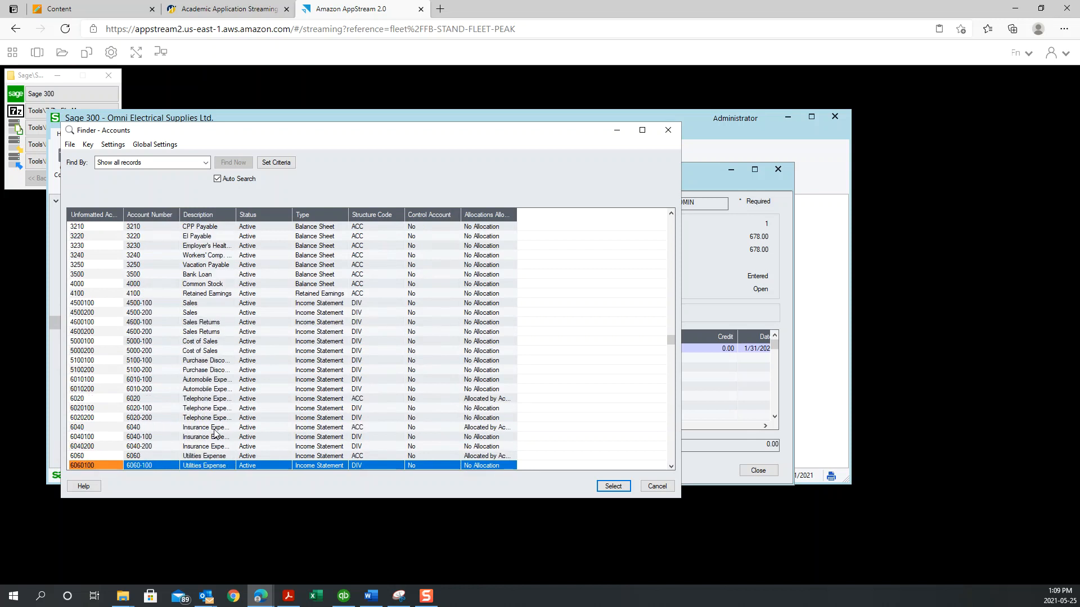
click(220, 430)
key(Down)
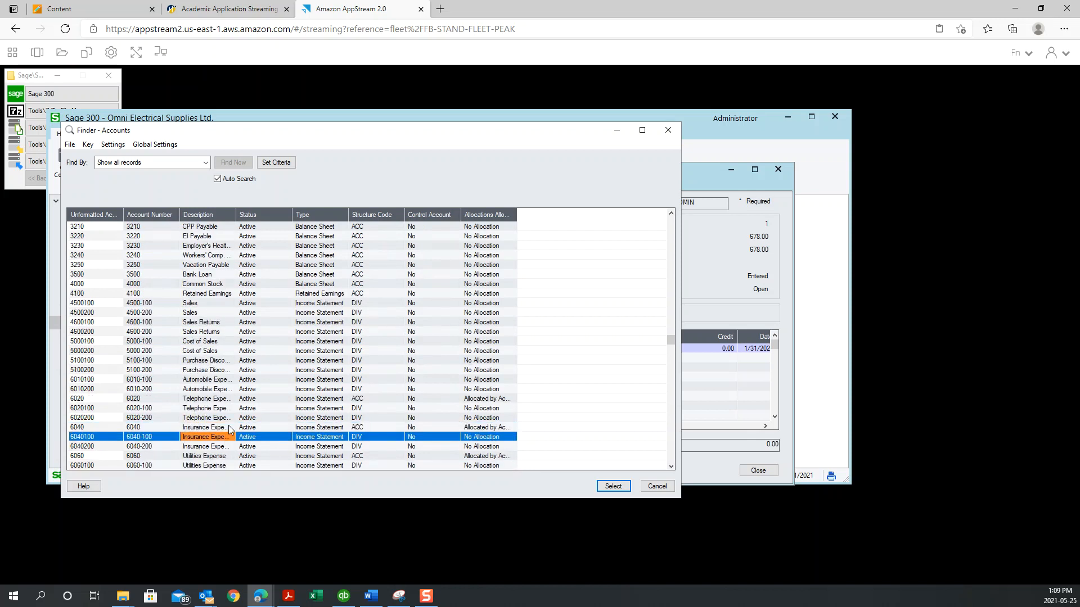
click(667, 130)
- Describe the entry as Insurance Expenses and choose 01/31/2021 as its document date
click(426, 257)
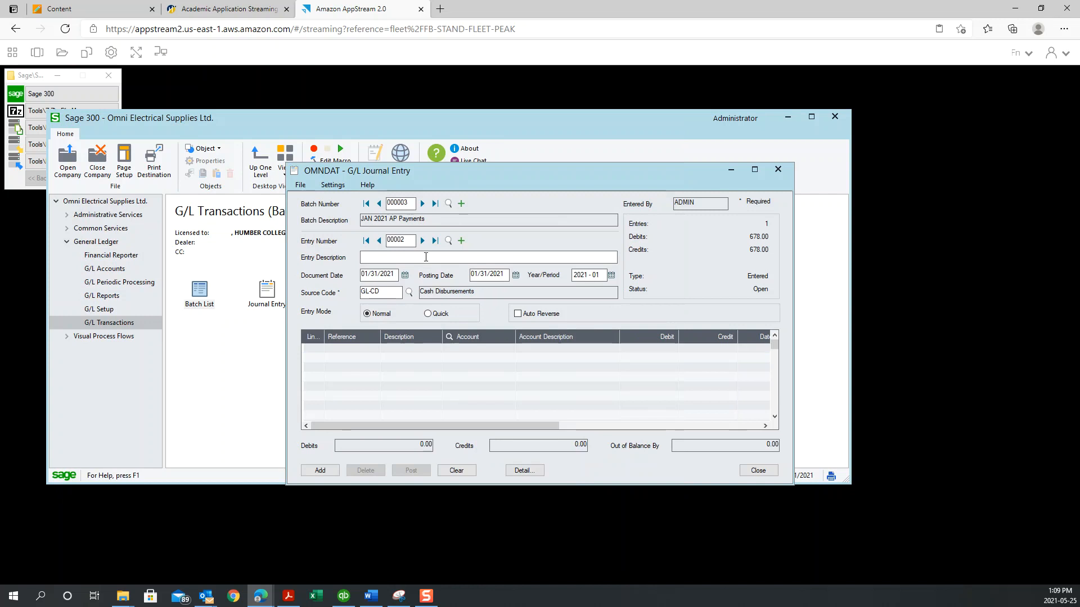
text(Insurance Expens)
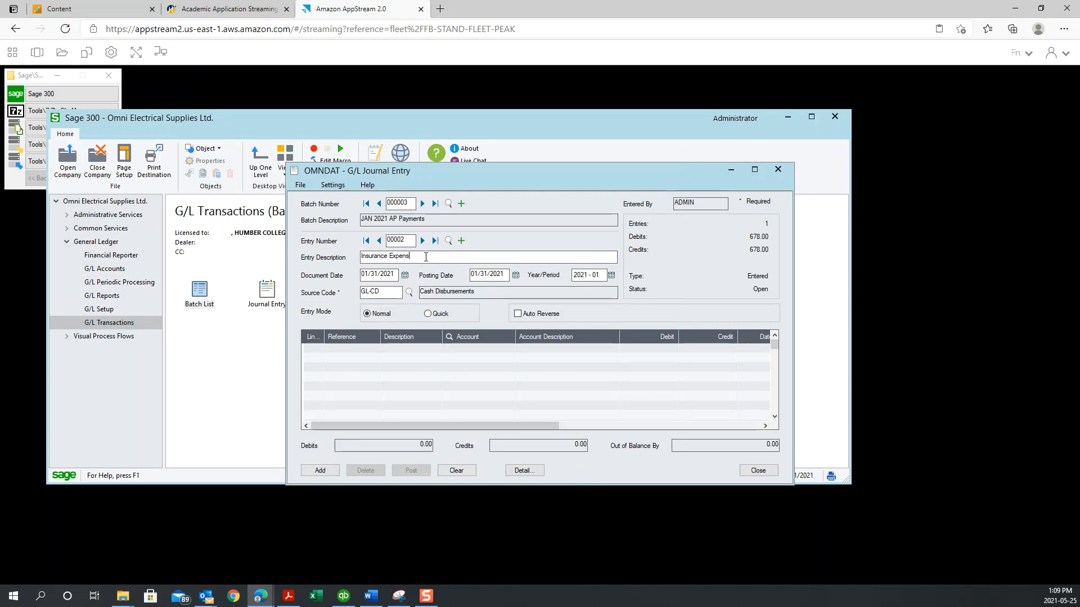
key(Tab)
click(426, 257)
click(405, 275)
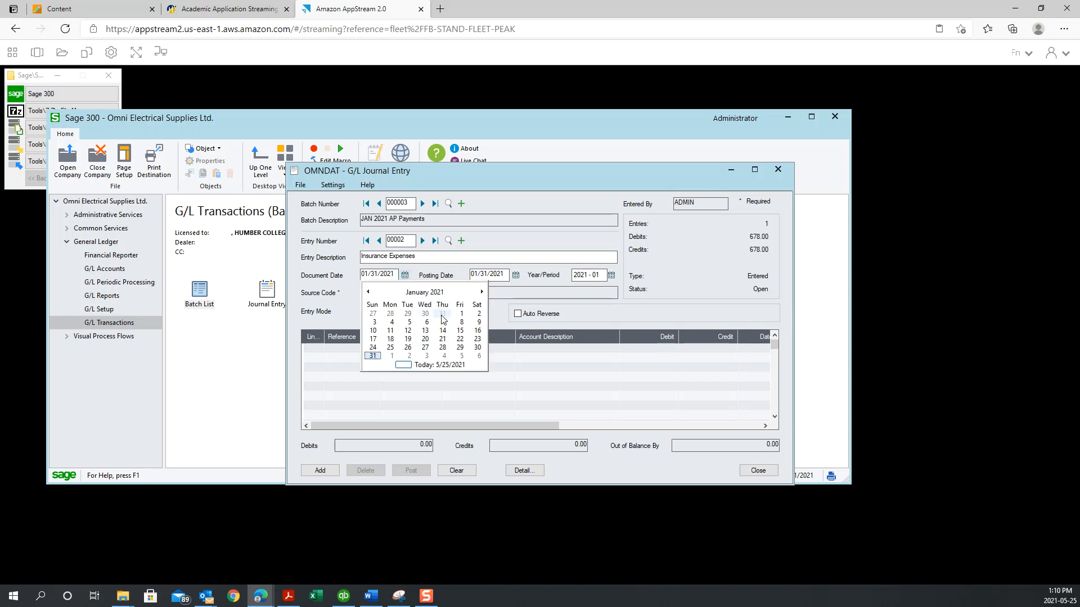
click(371, 356)
- Start the entry's first detail line and pick account 6040 Insurance Expense from the list of accounts
click(410, 357)
click(508, 350)
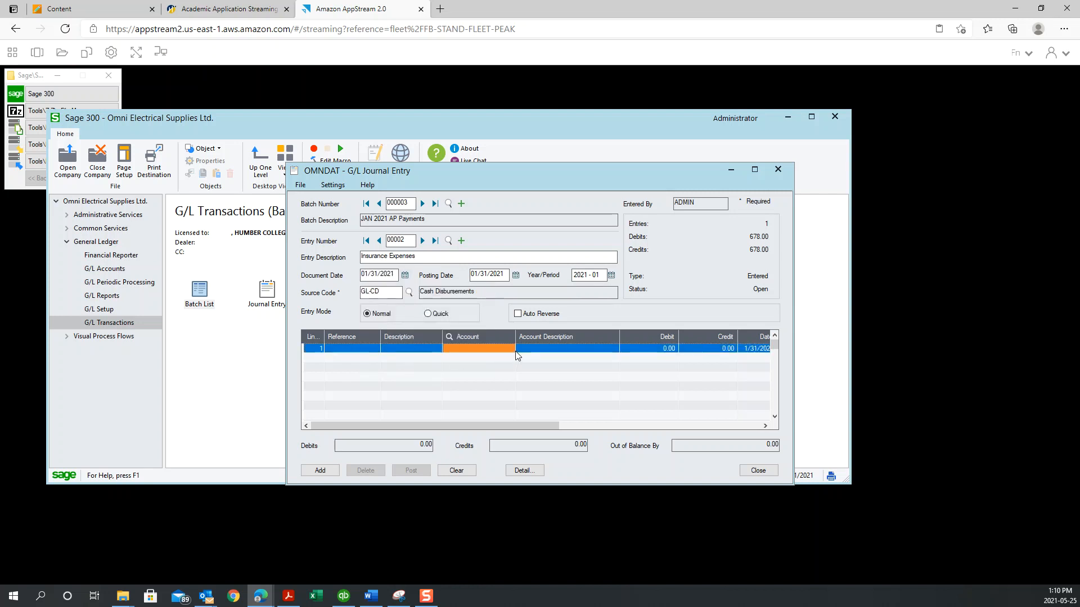
click(507, 348)
click(509, 349)
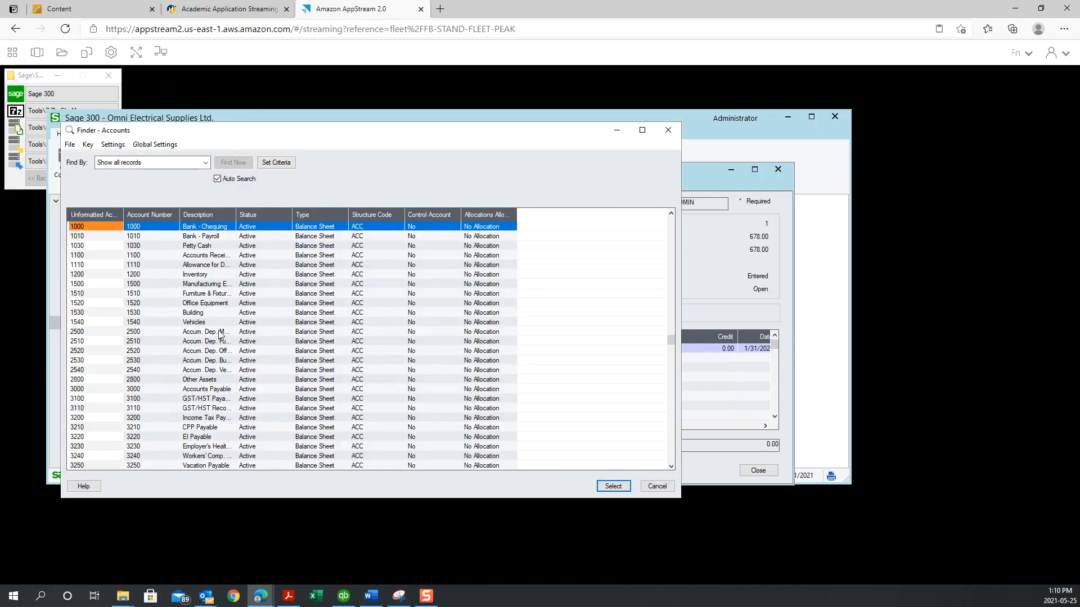
key(Down)
key(Down)
key(Down)
key(Down)
key(Down)
key(Down)
key(Down)
key(Down)
key(Down)
key(Down)
key(Down)
key(Down)
key(Down)
key(Down)
key(Down)
key(Down)
key(Down)
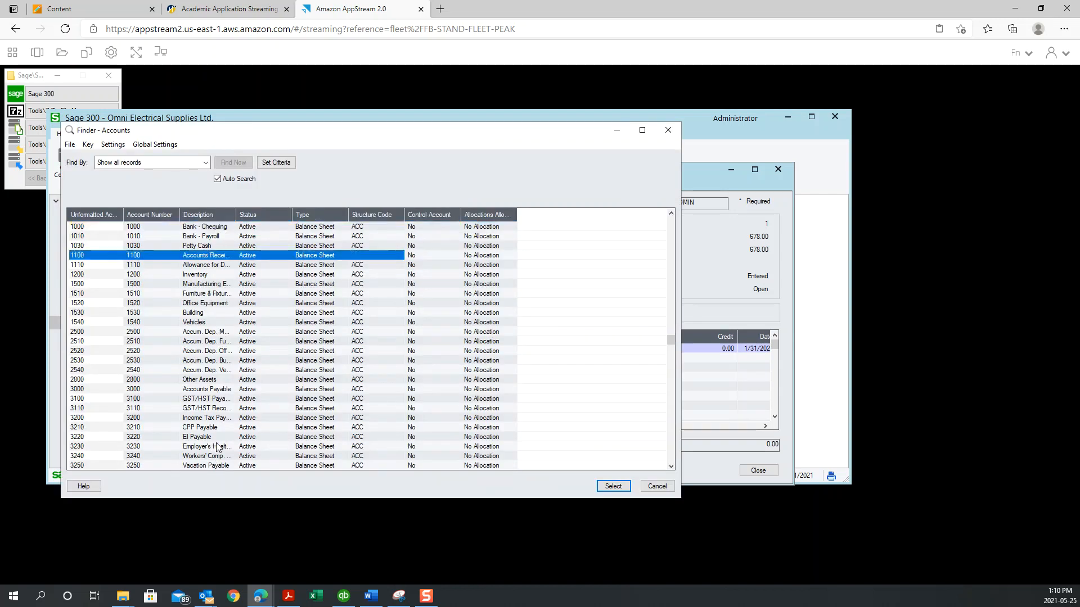
key(Down)
key(Down)
key(Down)
key(Down)
key(Down)
key(Down)
key(Down)
key(Down)
key(Down)
key(Down)
key(Down)
key(Down)
key(Down)
key(Down)
key(Down)
key(Down)
key(Down)
key(Down)
key(Down)
key(Down)
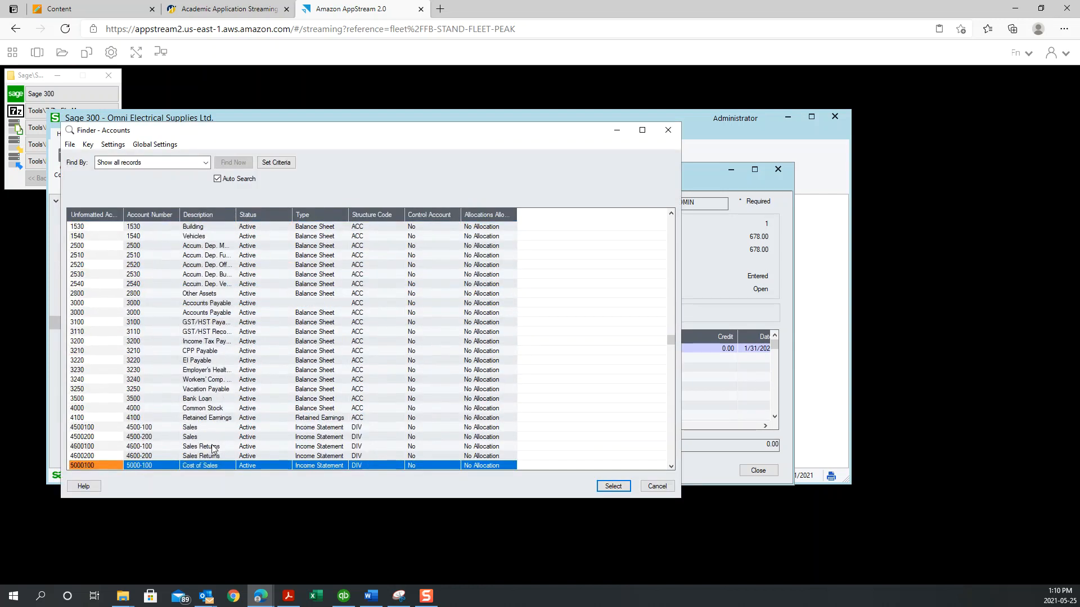
key(Down)
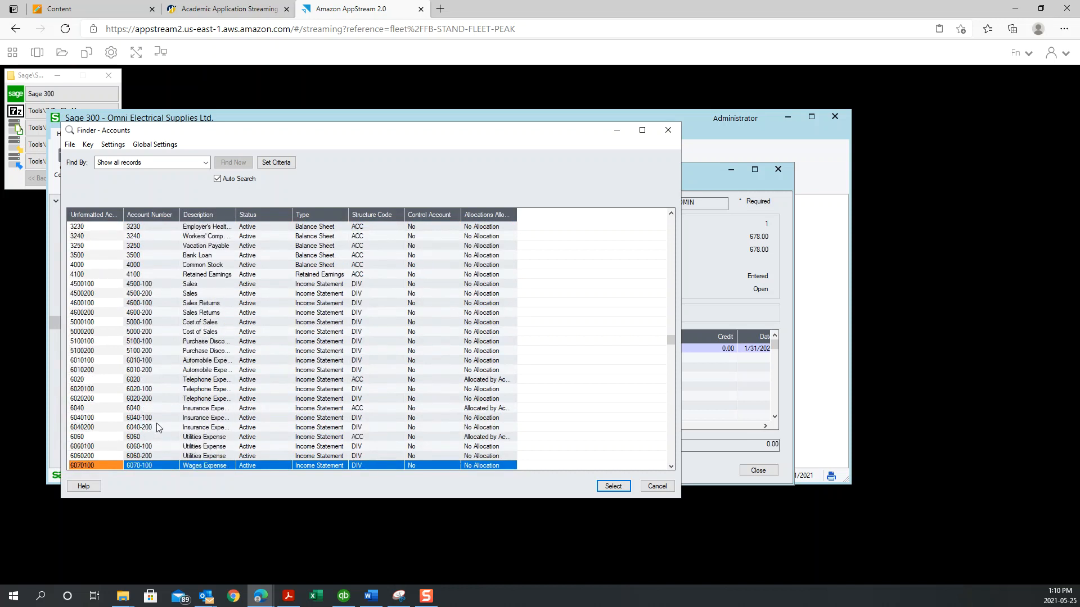
click(206, 409)
double_click(206, 410)
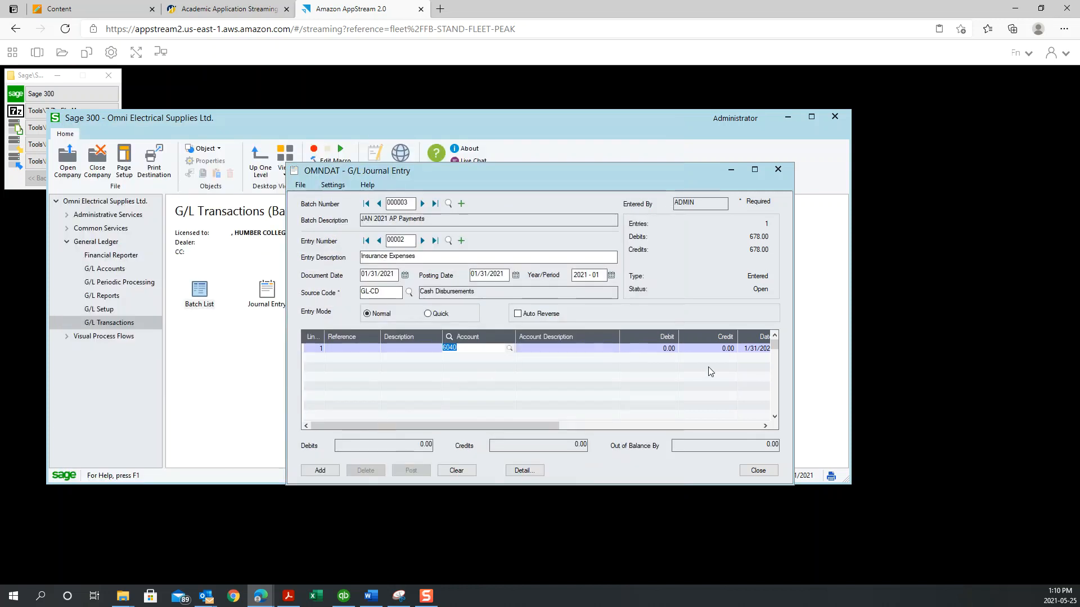
- Enter a debit of 100.00 on the 6040 Insurance Expense line and start a second detail line
key(Tab)
text(100)
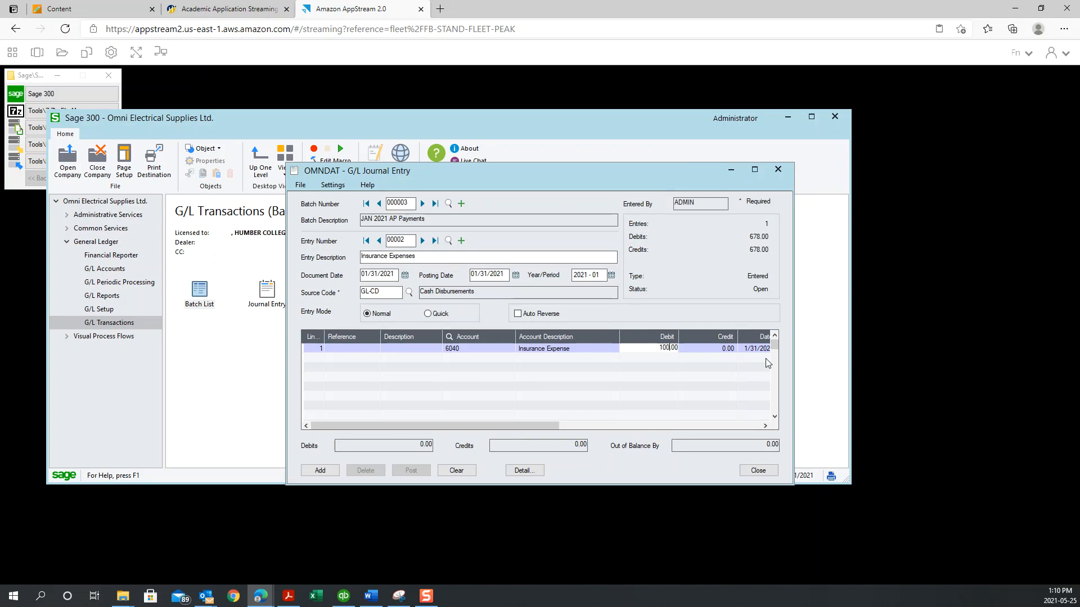
click(556, 352)
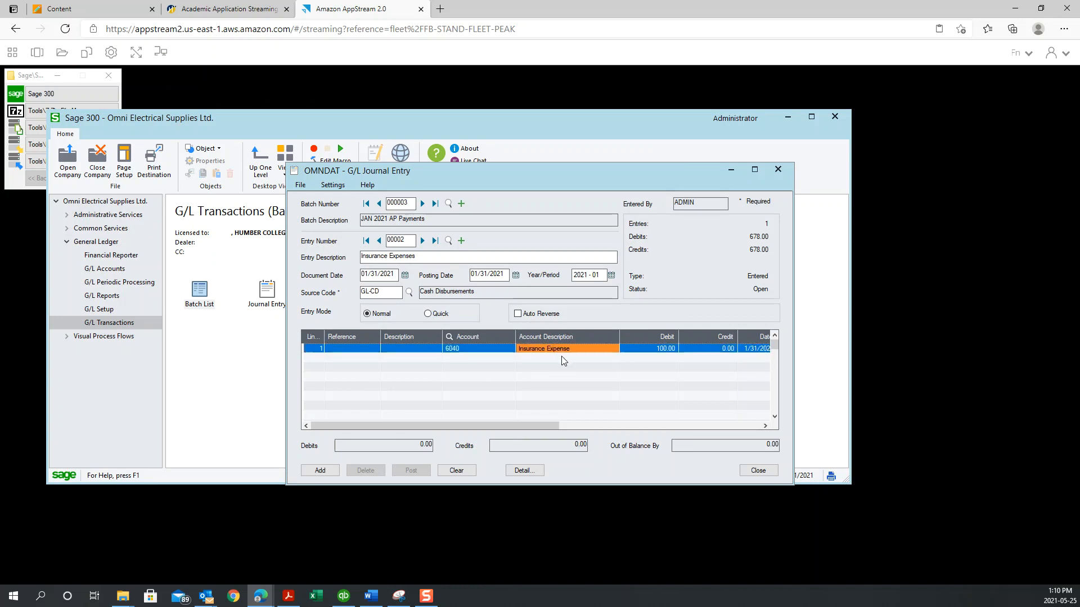
click(655, 349)
key(Return)
key(Insert)
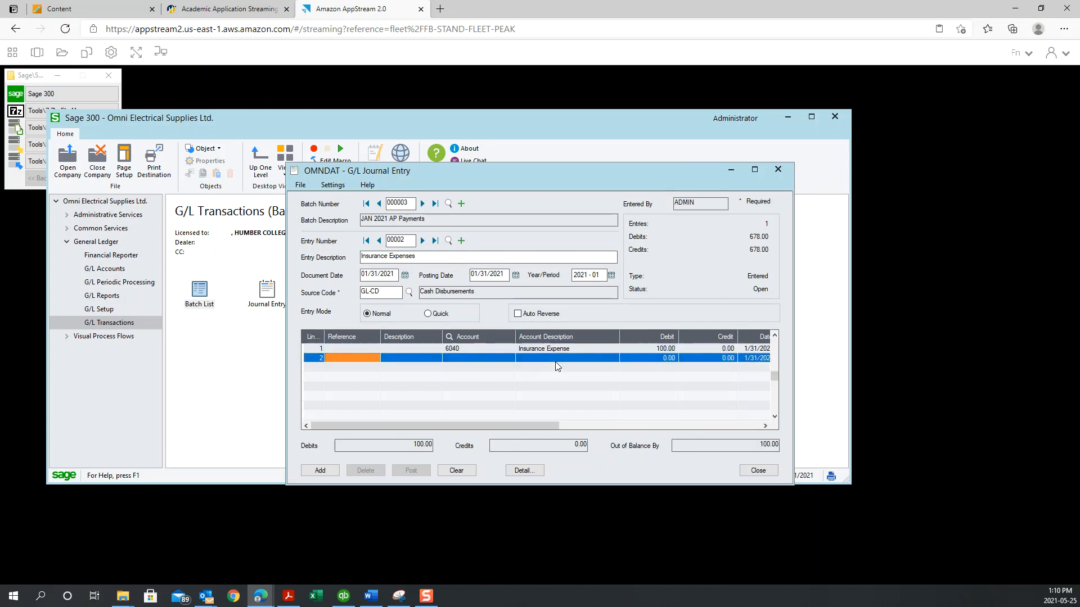
click(487, 358)
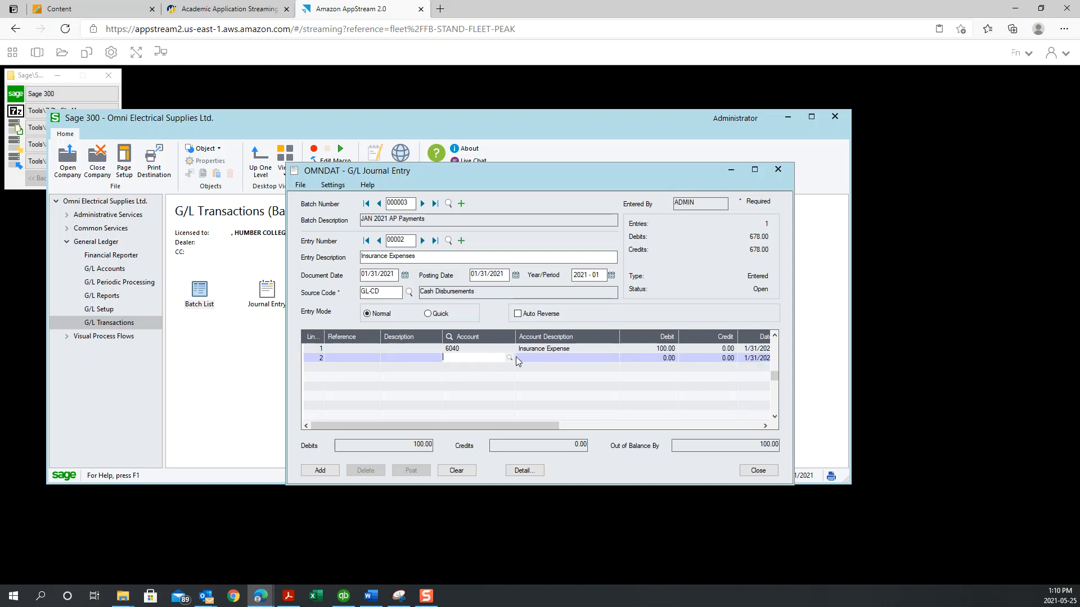
- Change the debit on the 6040 Insurance Expense line to 108.00
click(657, 350)
click(669, 350)
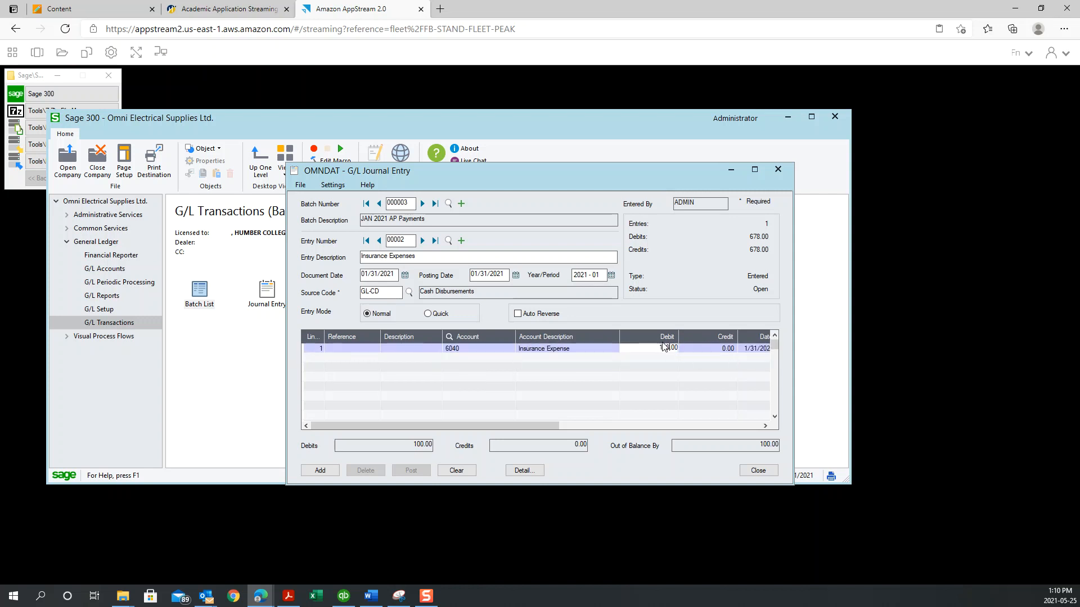
click(550, 356)
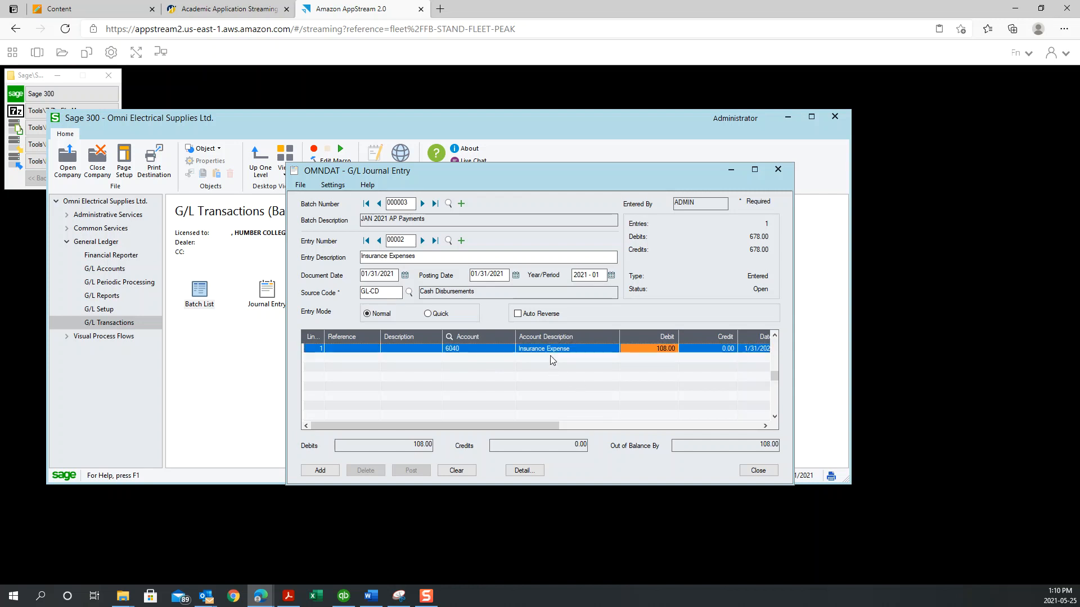
- Add a second detail line to the Insurance Expenses entry and pick account 1000 Bank - Chequing for it
click(596, 357)
click(503, 358)
click(511, 358)
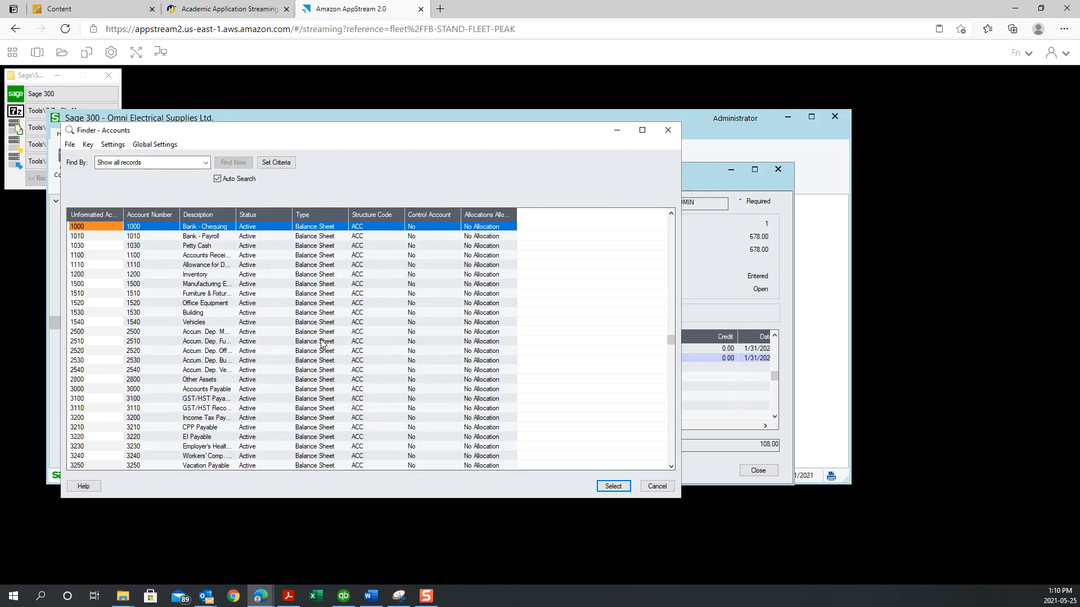
key(Down)
key(Down)
key(Down)
key(Down)
key(Down)
key(Down)
key(Down)
key(Down)
key(Down)
key(Down)
key(Down)
key(Down)
key(Down)
key(Down)
key(Down)
key(Down)
key(Down)
key(Down)
key(Down)
key(Down)
key(Down)
key(Down)
key(Down)
key(Down)
key(Down)
key(Down)
key(Down)
key(Down)
key(Down)
key(Down)
key(Down)
key(Down)
key(Down)
key(Down)
key(Down)
key(Down)
key(Down)
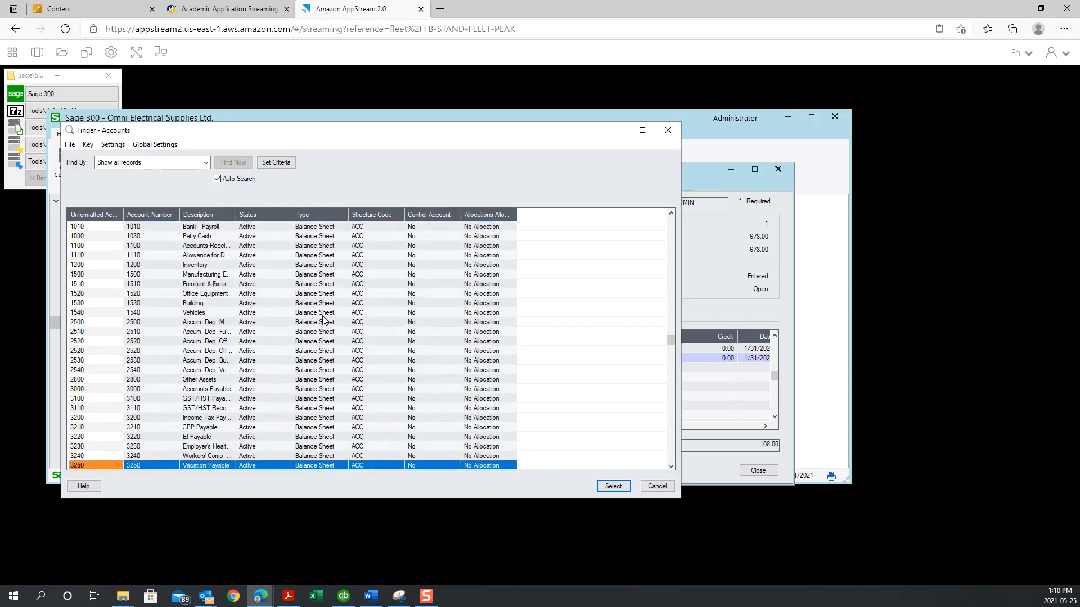
scroll(325, 316, down, 2)
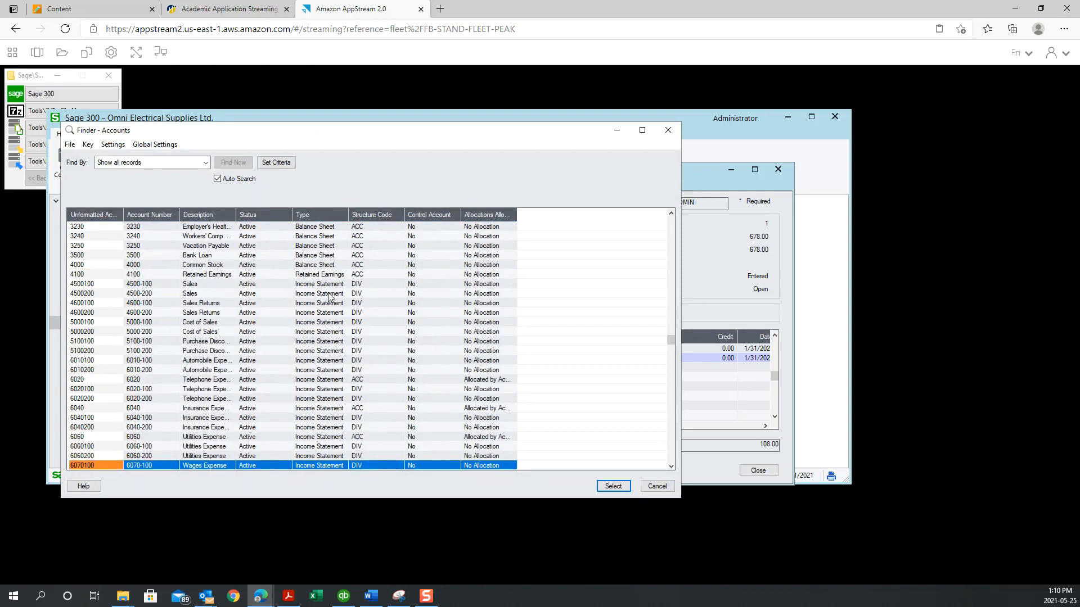
scroll(214, 352, up, 3)
scroll(215, 352, up, 12)
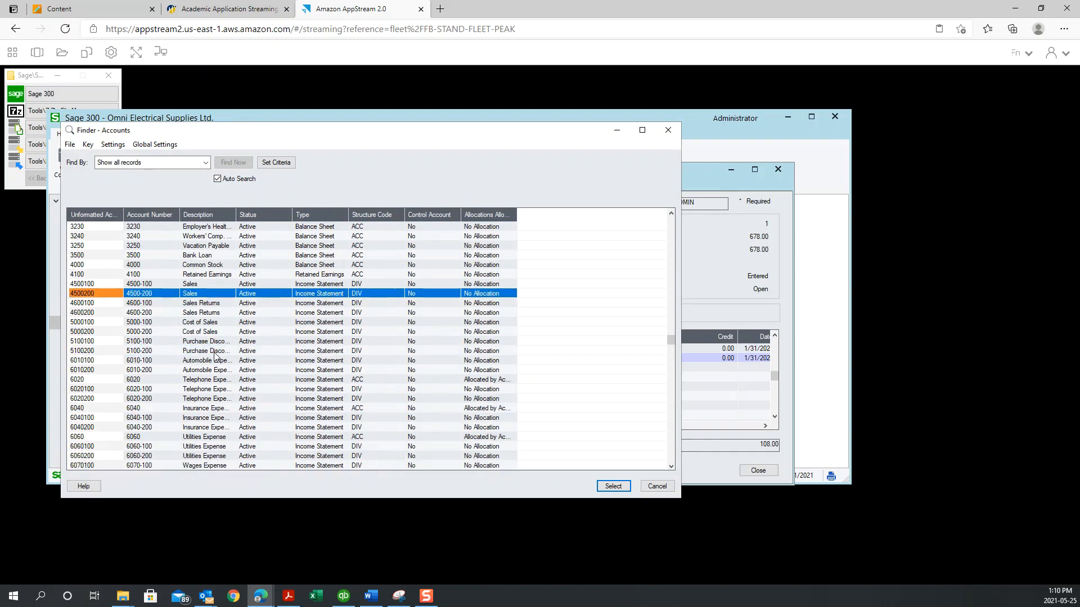
scroll(215, 354, up, 2)
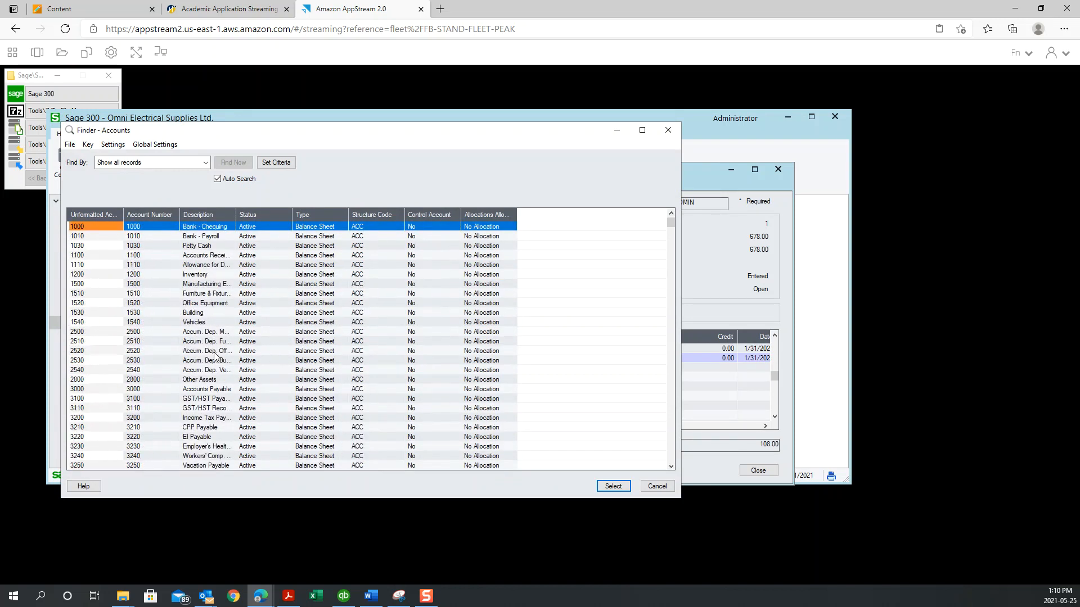
double_click(203, 229)
- Enter a credit of 108.00 on the Bank - Chequing line and add the Insurance Expenses entry to the batch
key(Tab)
key(Tab)
text(108)
click(309, 467)
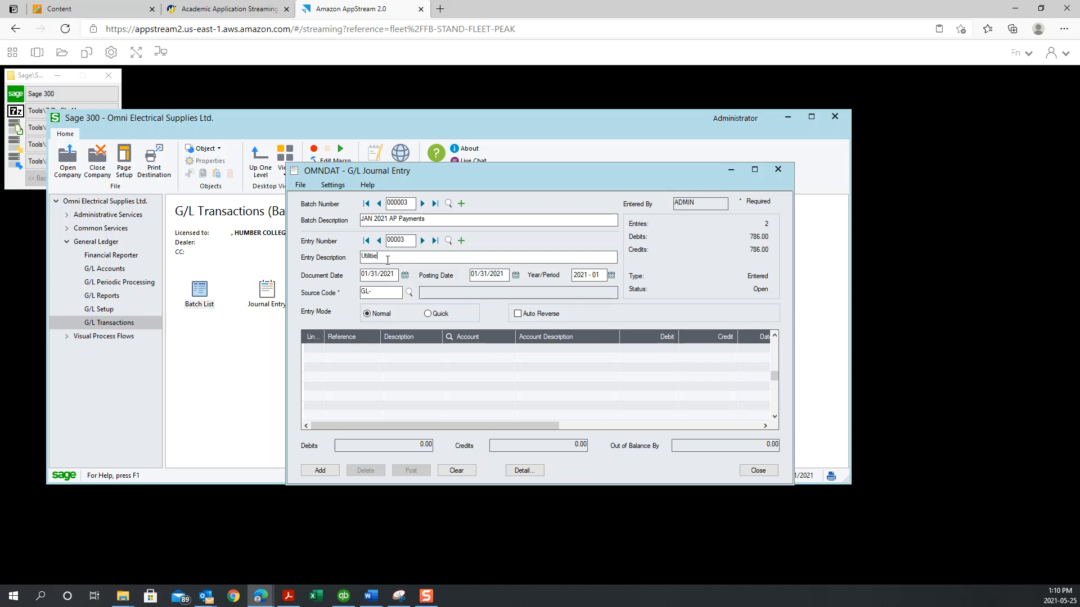
- Set the source code of the Utilities entry to GL-CD Cash Disbursements
key(Tab)
key(Tab)
key(Tab)
click(409, 292)
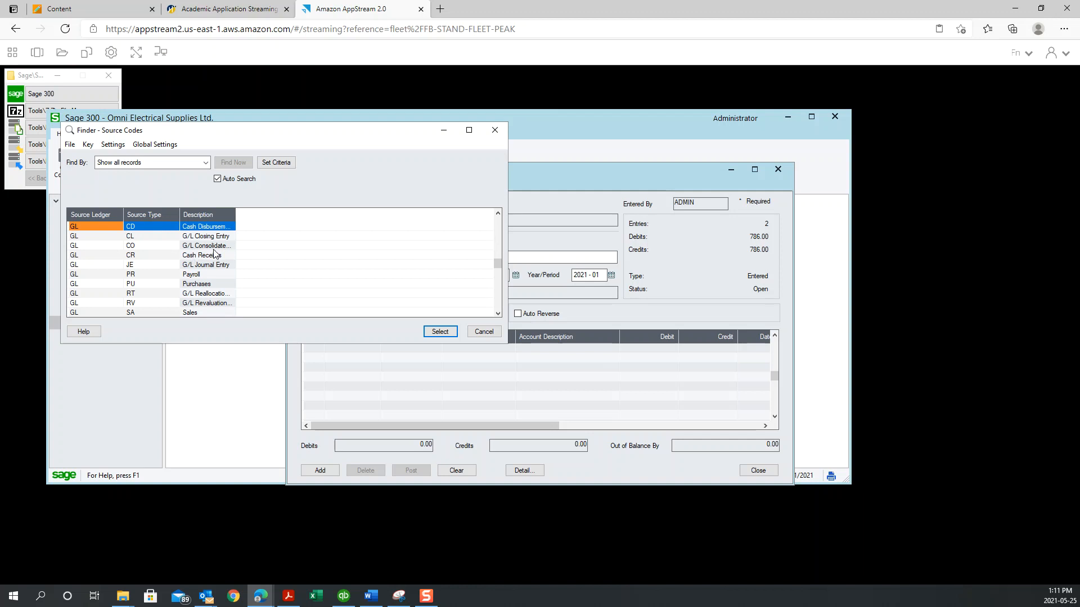
double_click(218, 227)
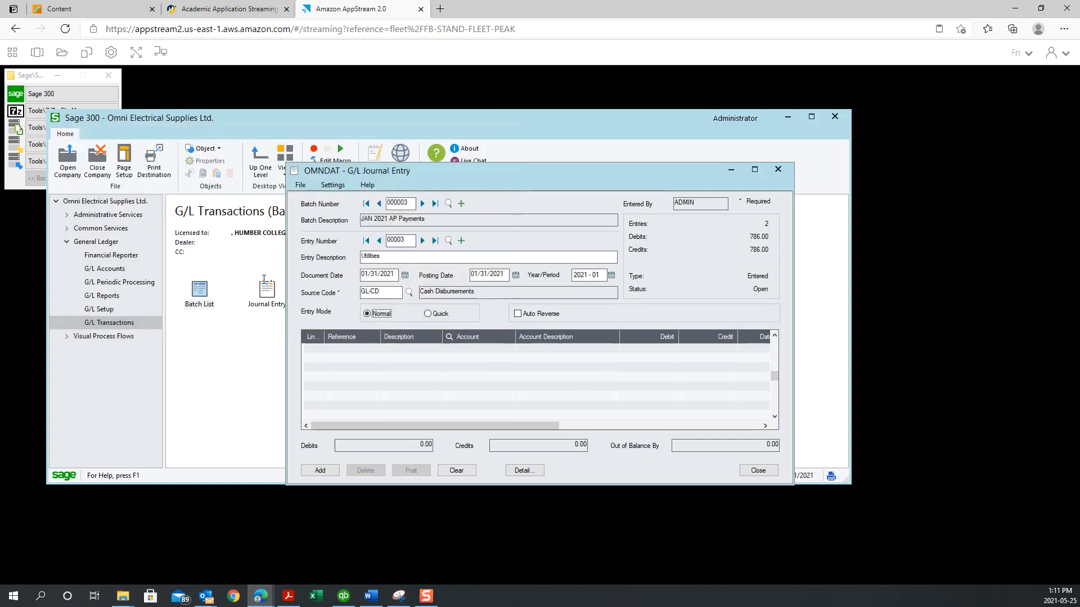
- Start the first detail line with account 6060 Utilities Expense and enter a debit of 500.00
click(421, 350)
click(508, 352)
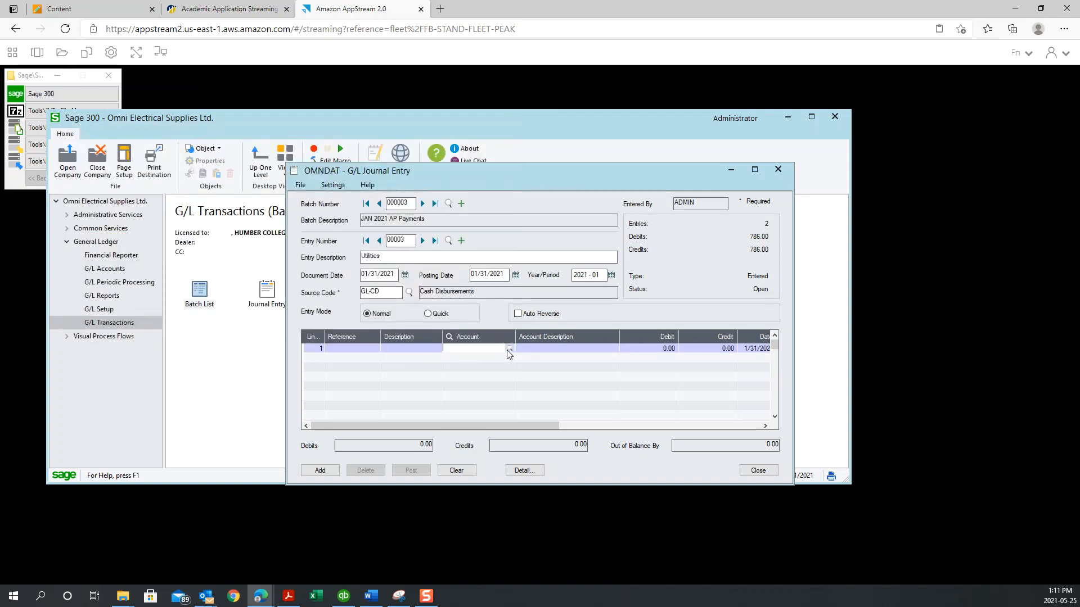
click(509, 350)
text(25)
key(Down)
key(Down)
key(Down)
key(Down)
key(Down)
key(Down)
key(Down)
key(Down)
key(Down)
key(Down)
key(Down)
key(Down)
key(Down)
key(Down)
key(Down)
key(Down)
key(Down)
key(Down)
key(Down)
key(Down)
key(Down)
key(Down)
key(Down)
key(Down)
key(Down)
key(Down)
key(Down)
key(Down)
key(Down)
key(Down)
key(Down)
key(Down)
key(Down)
key(Down)
key(Down)
key(Down)
key(Down)
key(Down)
key(Down)
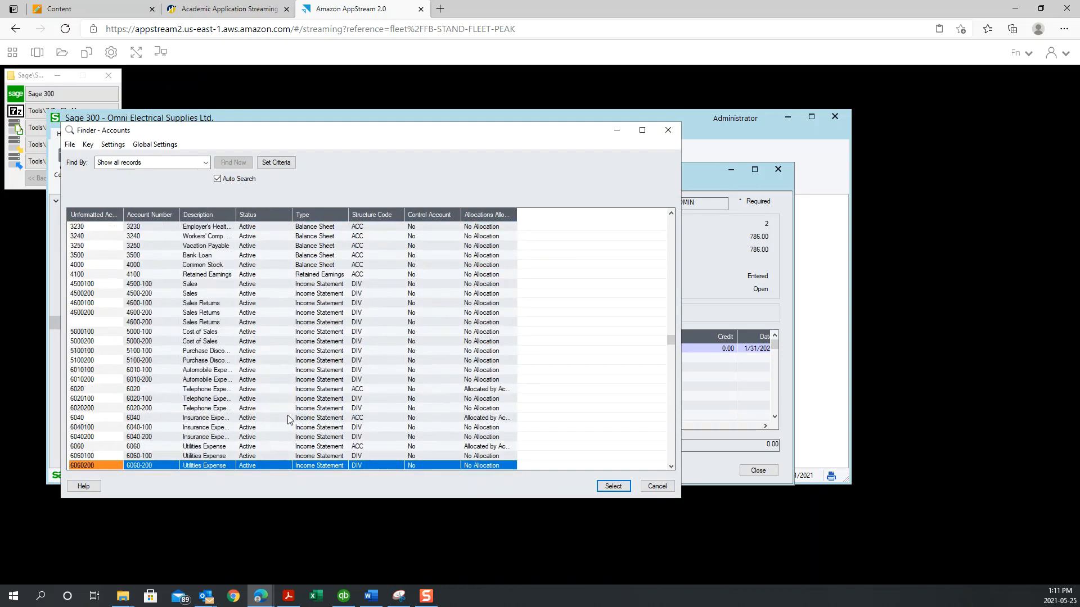
double_click(191, 342)
key(Tab)
text(500)
key(Return)
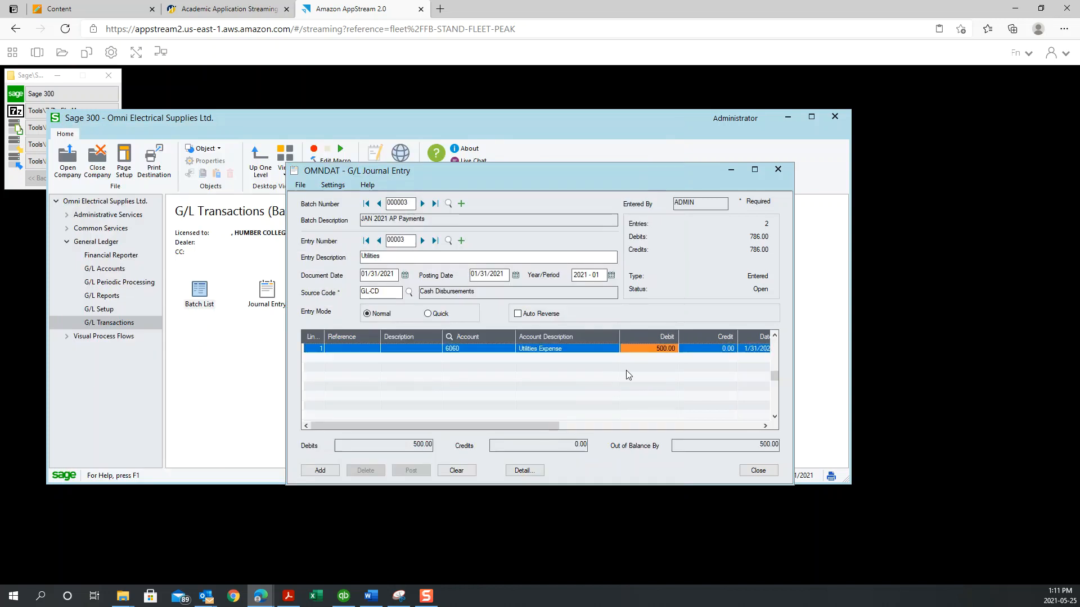
- Add a second detail line for account 3110 GST/HST Recoverable with a debit of 65.00
key(Insert)
click(499, 358)
scroll(345, 379, down, 4)
double_click(224, 407)
key(Tab)
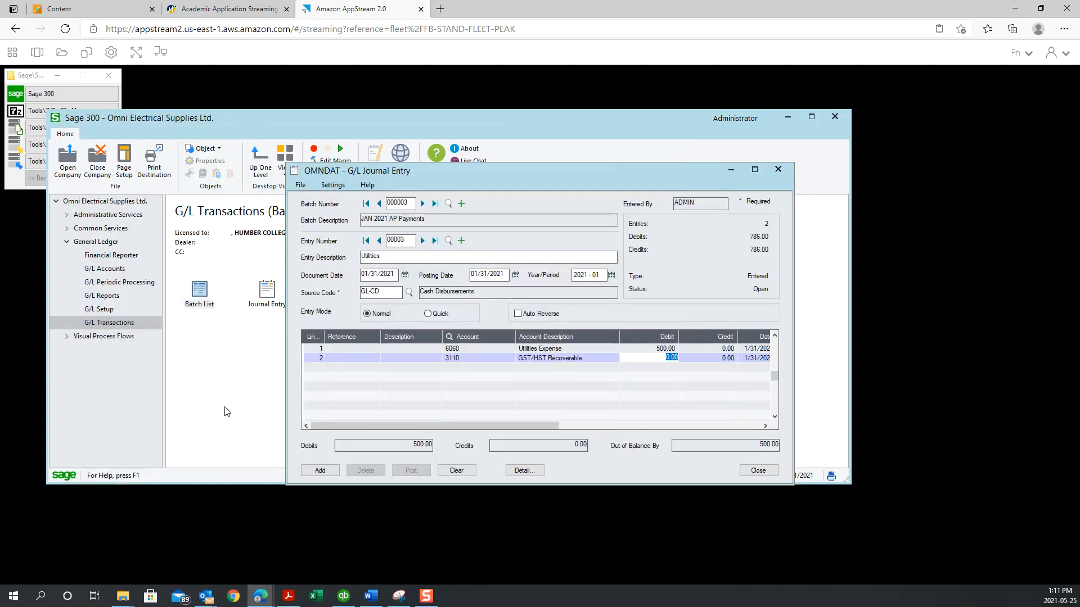
text(65)
- Credit 565.00 to account 1000 Bank - Chequing on a third line, add the Utilities entry to the batch and close the journal entry window
key(Insert)
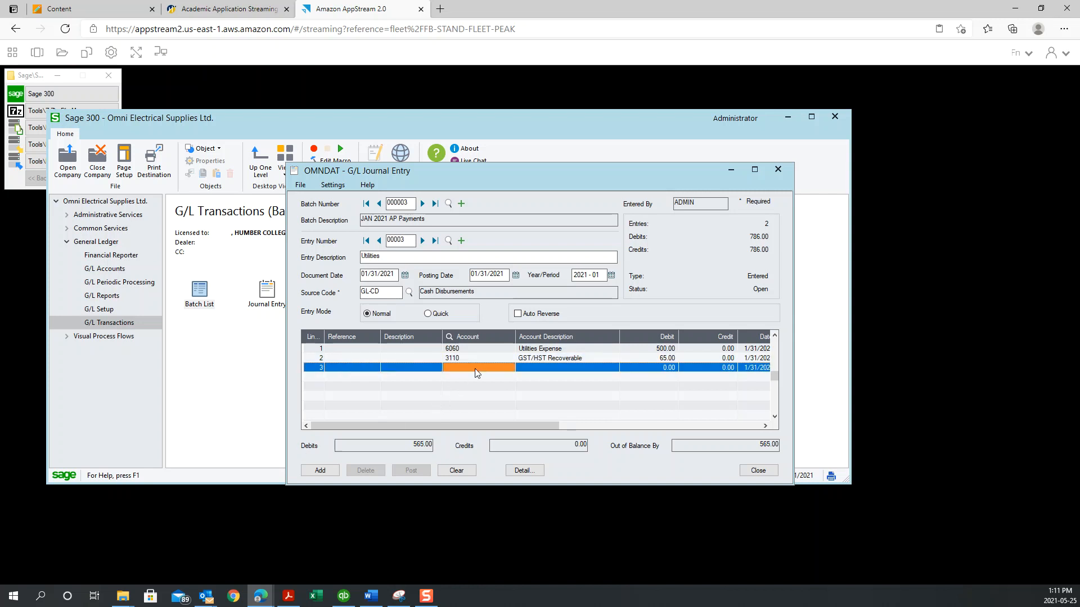
click(475, 368)
click(508, 368)
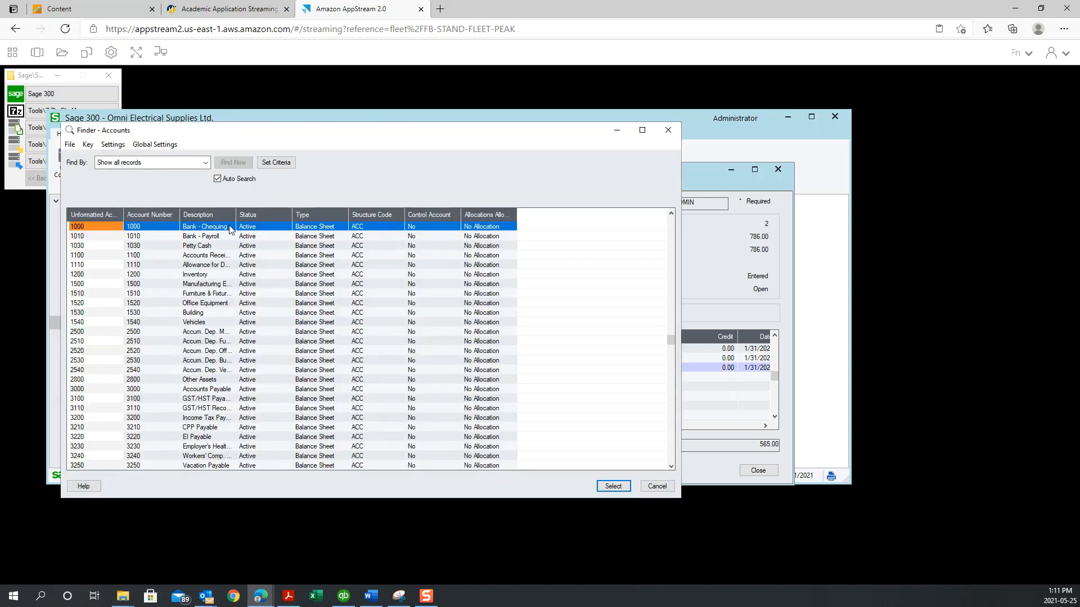
double_click(229, 227)
key(Tab)
key(Tab)
text(565)
key(Tab)
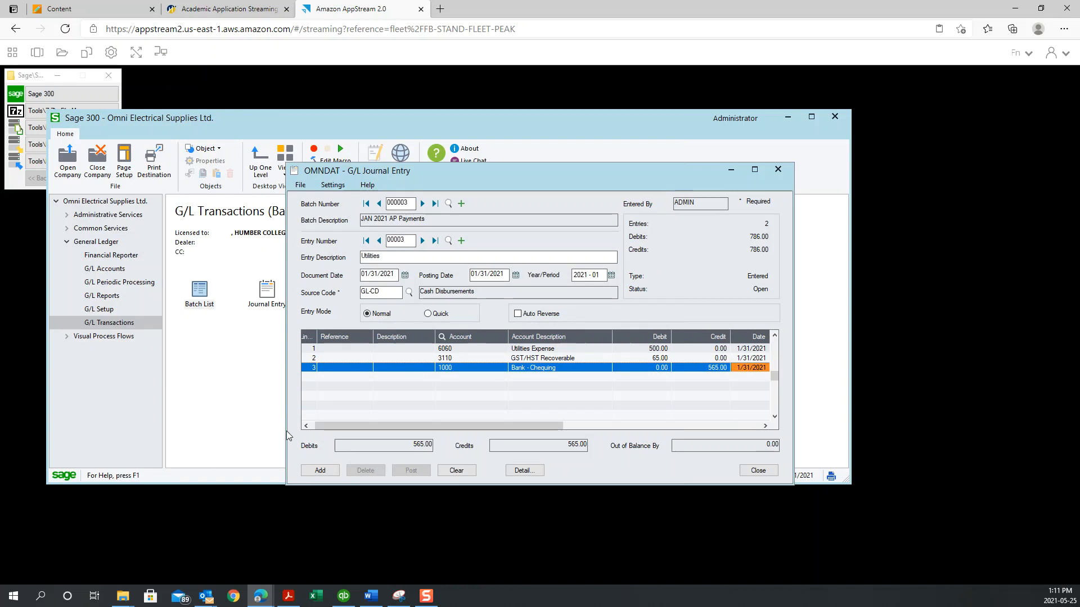
click(319, 472)
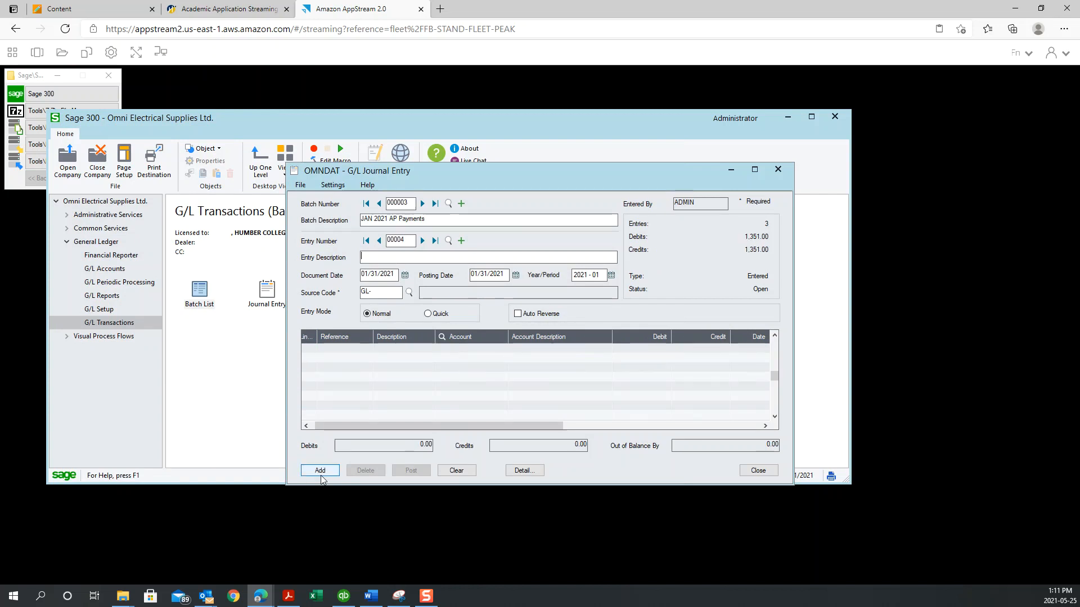
click(758, 472)
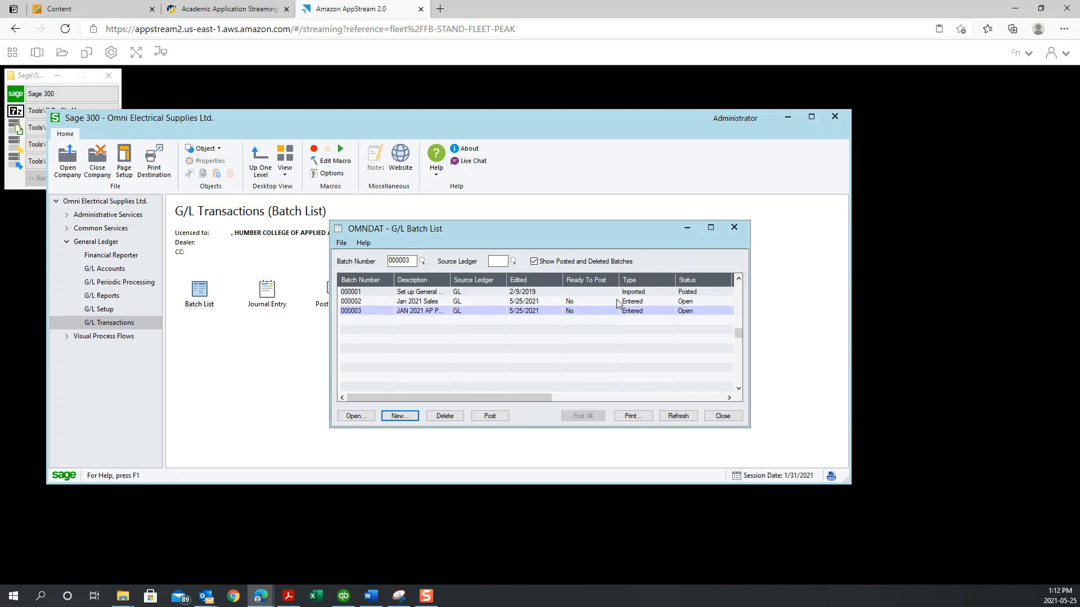
- Open the Jan 2021 Sales batch from the batch list, review its entries and close it
click(558, 305)
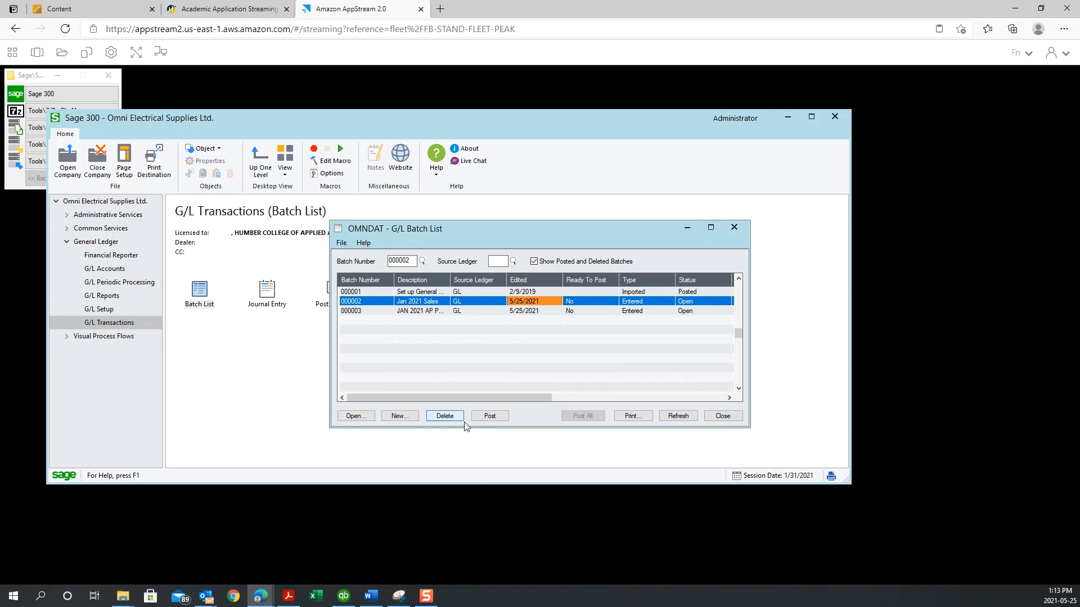
double_click(658, 301)
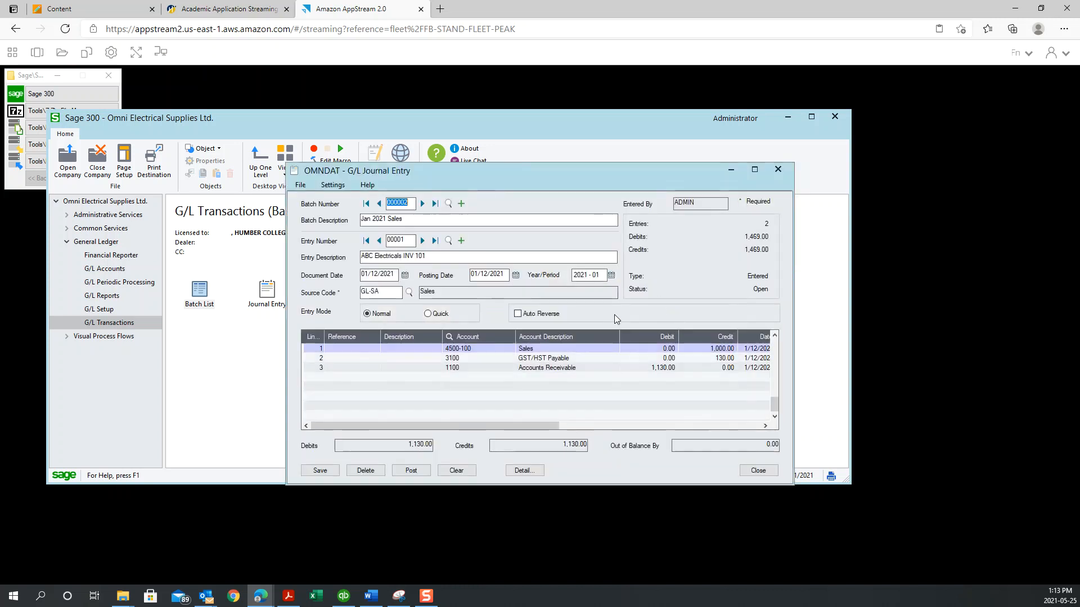
click(423, 240)
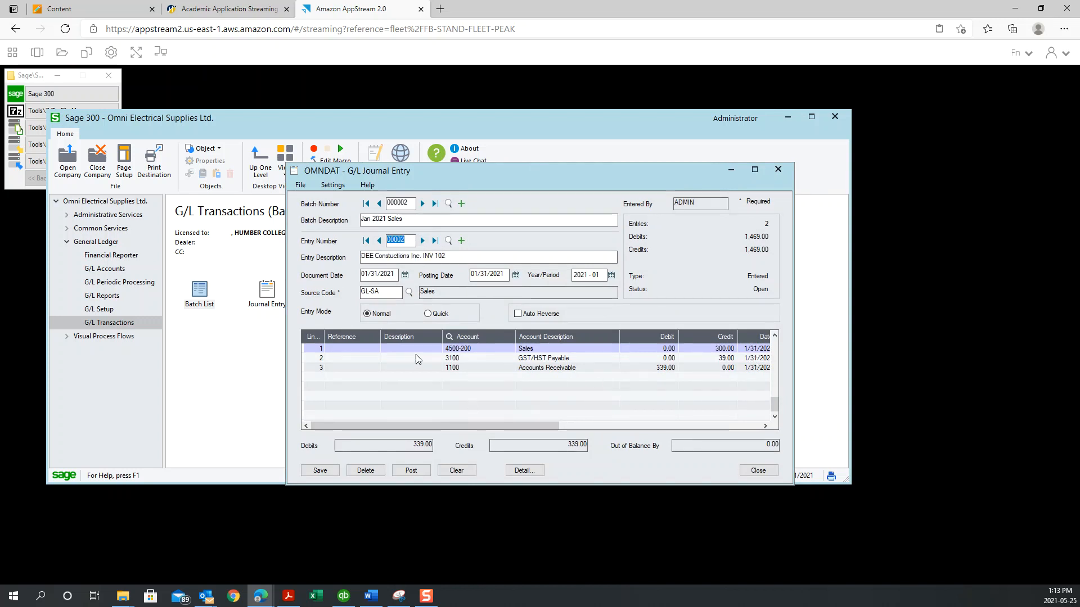
click(777, 170)
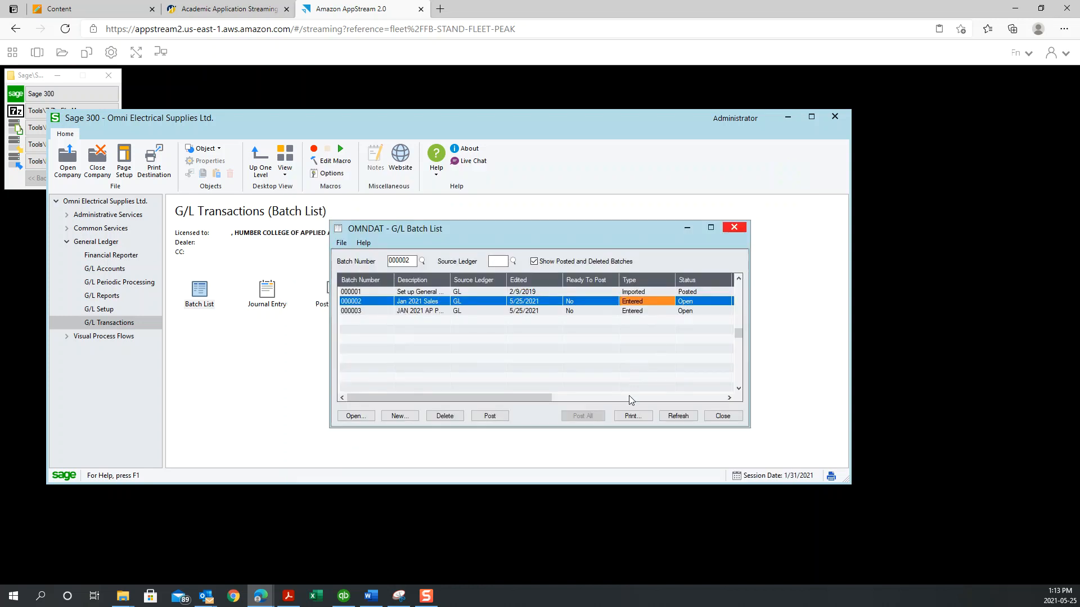
- Mark batches 000002 and 000003 as ready to post and return both to not ready
drag(532, 397, 589, 397)
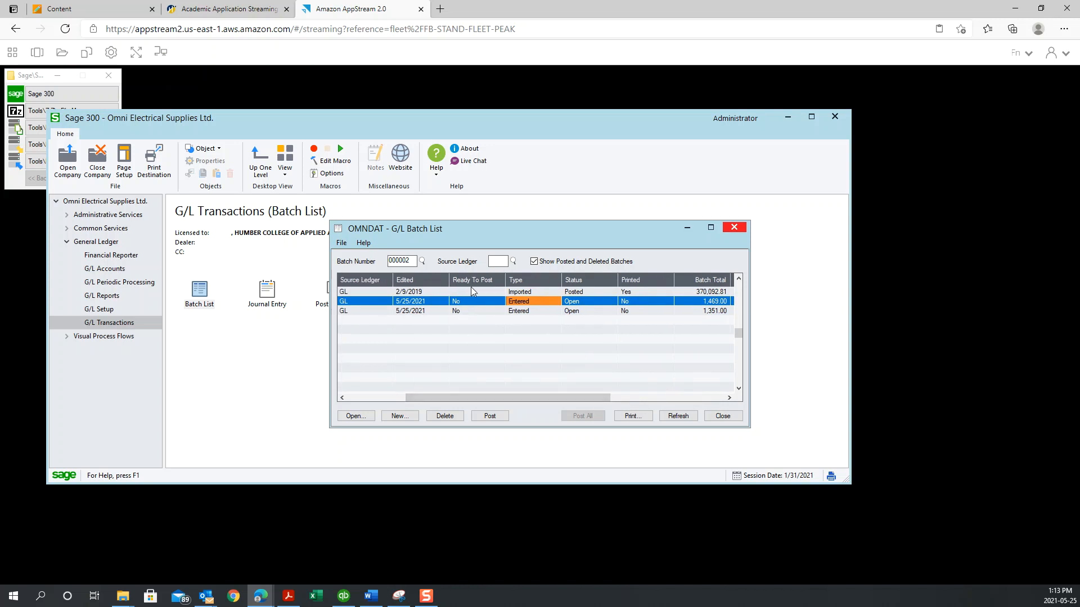
double_click(462, 301)
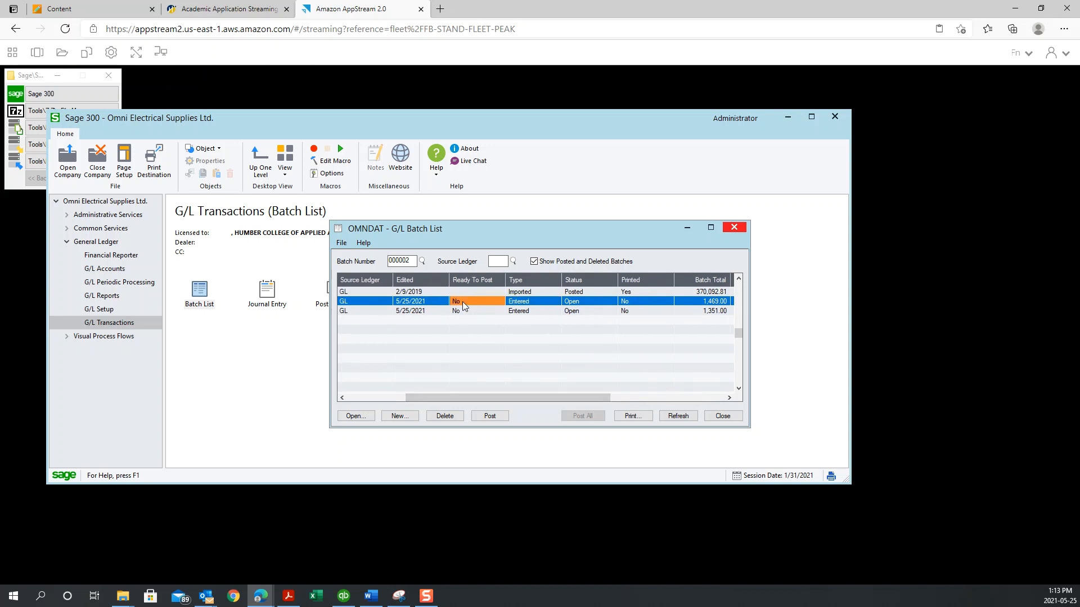
double_click(461, 310)
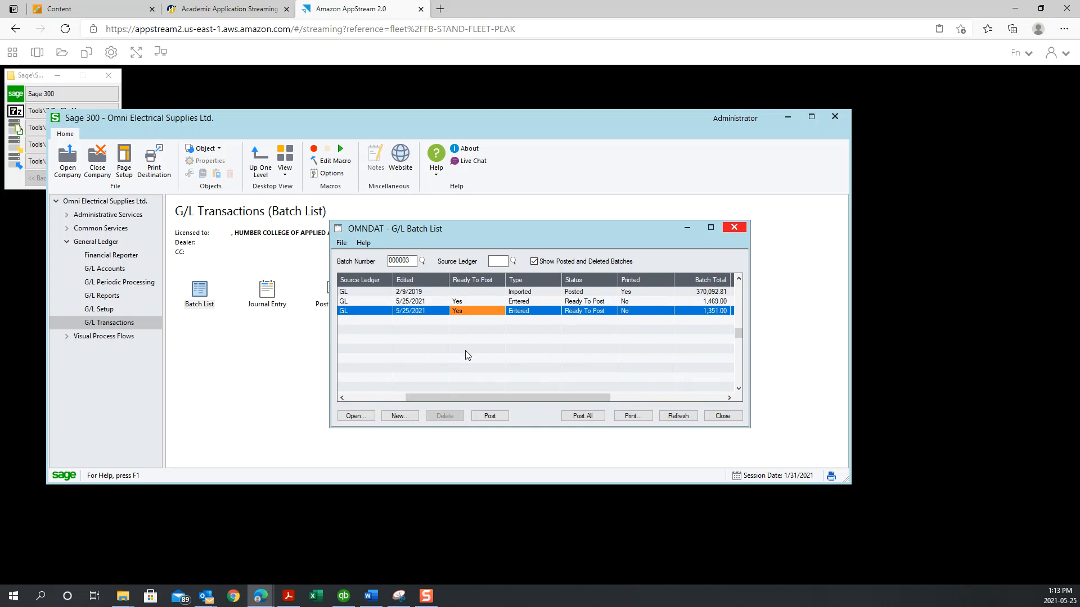
drag(461, 397, 427, 387)
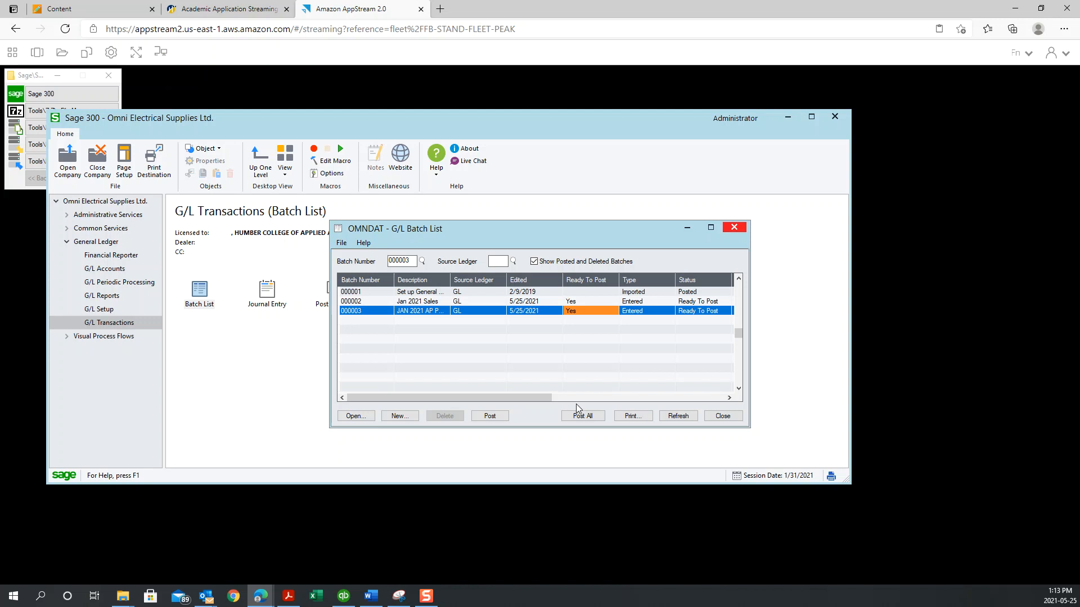
double_click(585, 301)
double_click(584, 310)
- Open the JAN 2021 AP Payments batch and review its entries from Telephone Expenses through Utilities
double_click(478, 310)
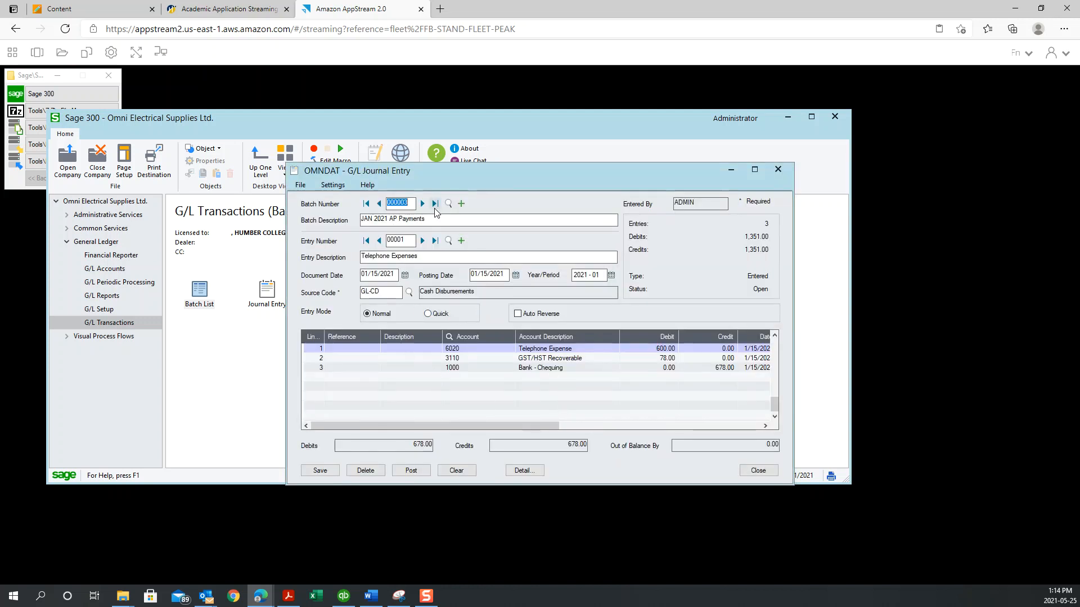
click(421, 239)
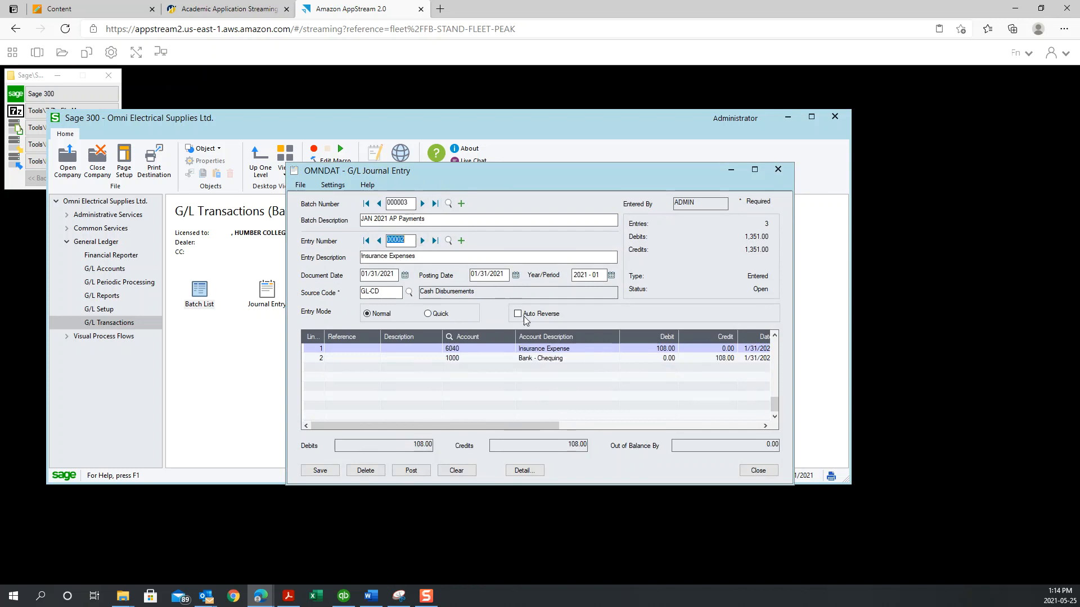
click(423, 241)
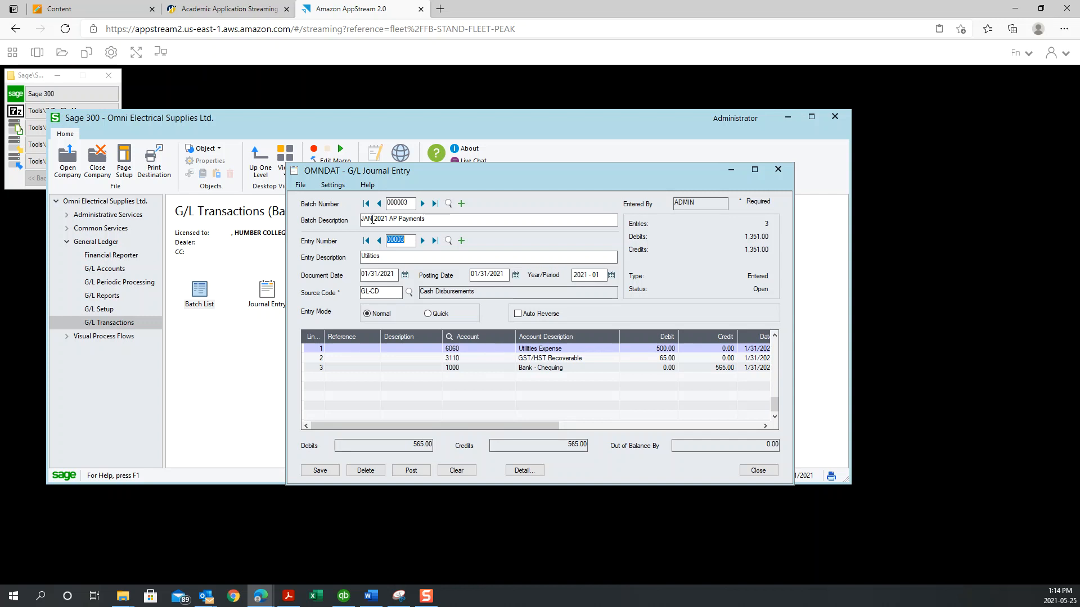
- Examine the journal entry import options and the file selection for an Excel 2007 source, and close them without importing
click(301, 185)
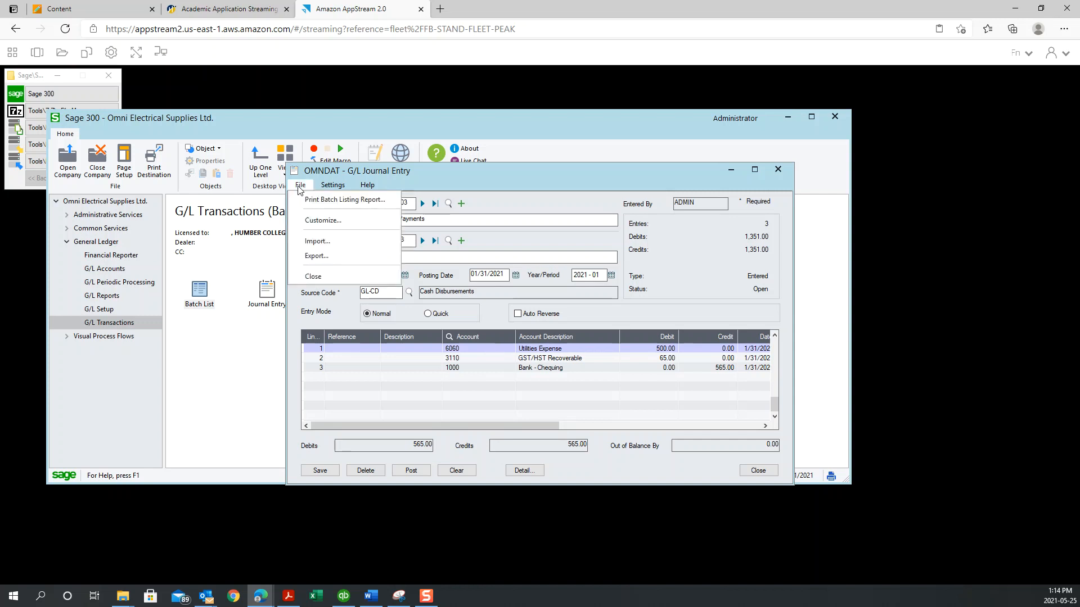
click(318, 242)
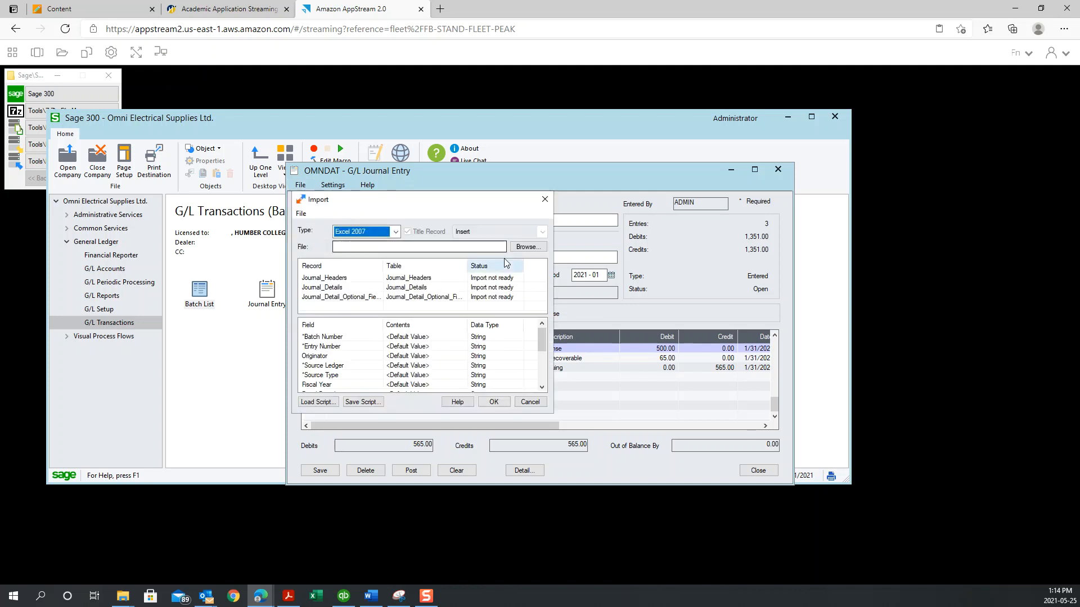
click(523, 248)
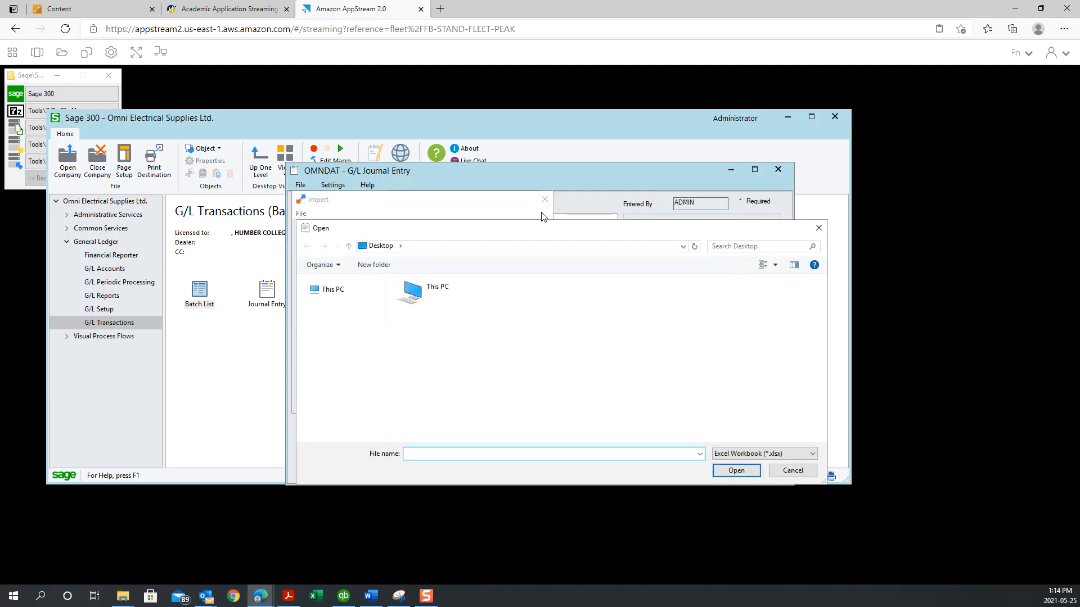
click(819, 228)
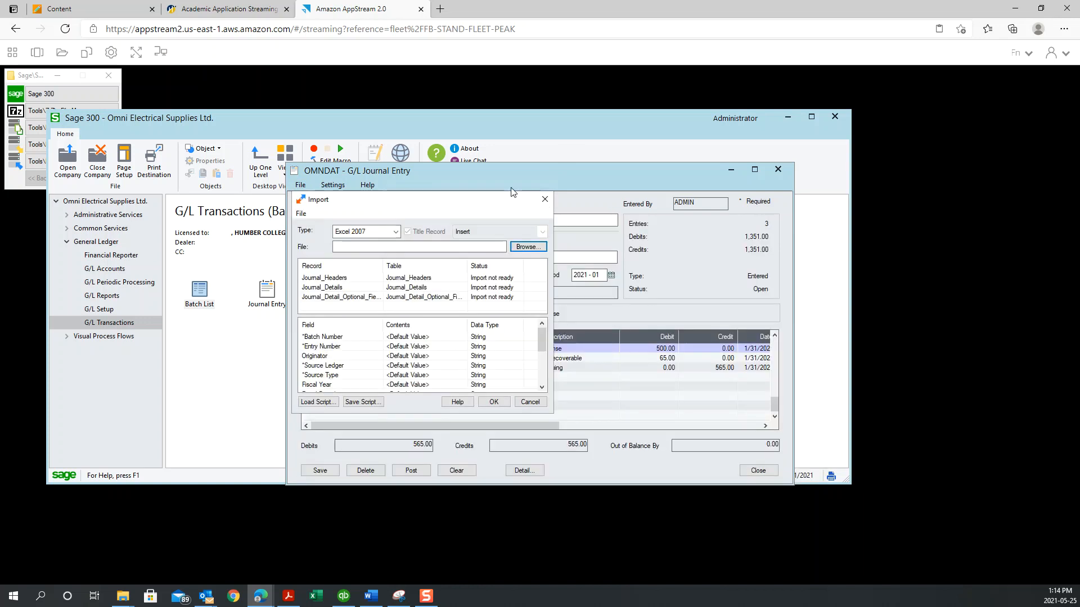
click(543, 201)
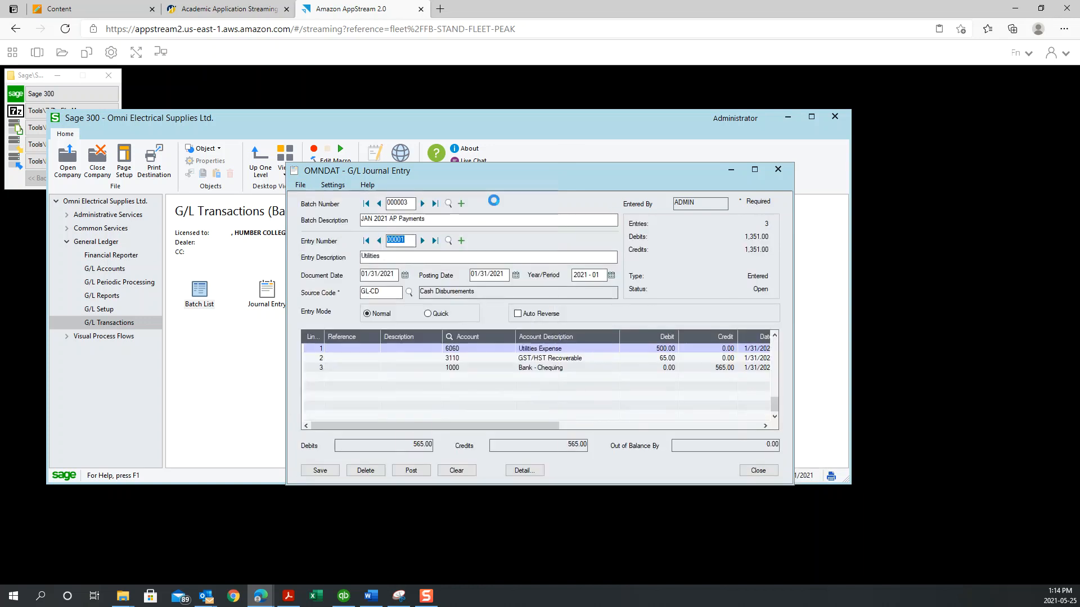
- Examine the journal entry export options, including the file type and the destination file selection, and cancel without exporting
click(300, 187)
click(317, 258)
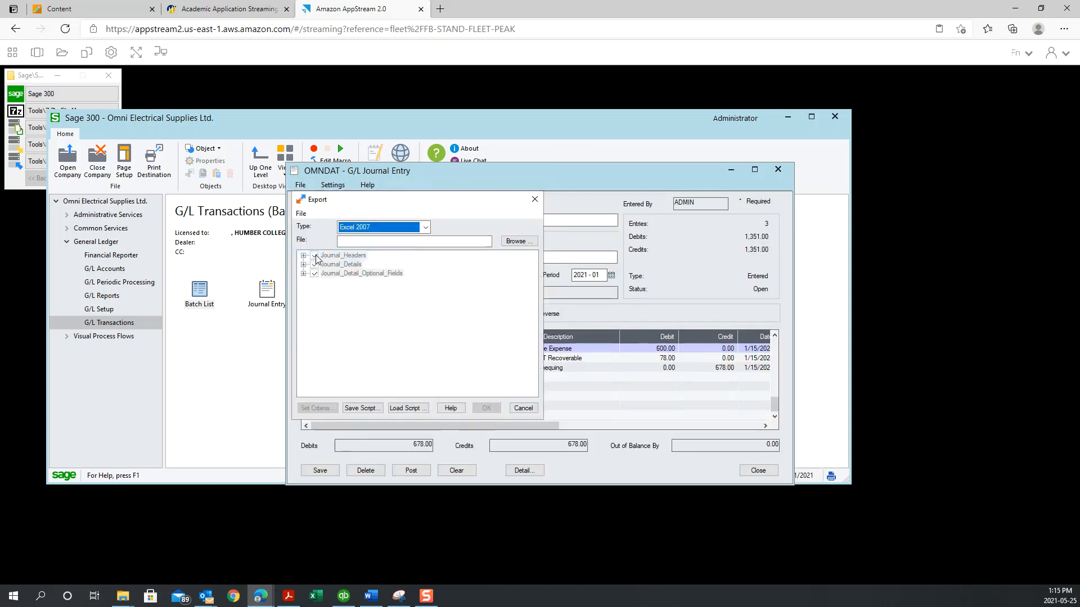
click(359, 227)
click(374, 228)
click(374, 228)
click(513, 242)
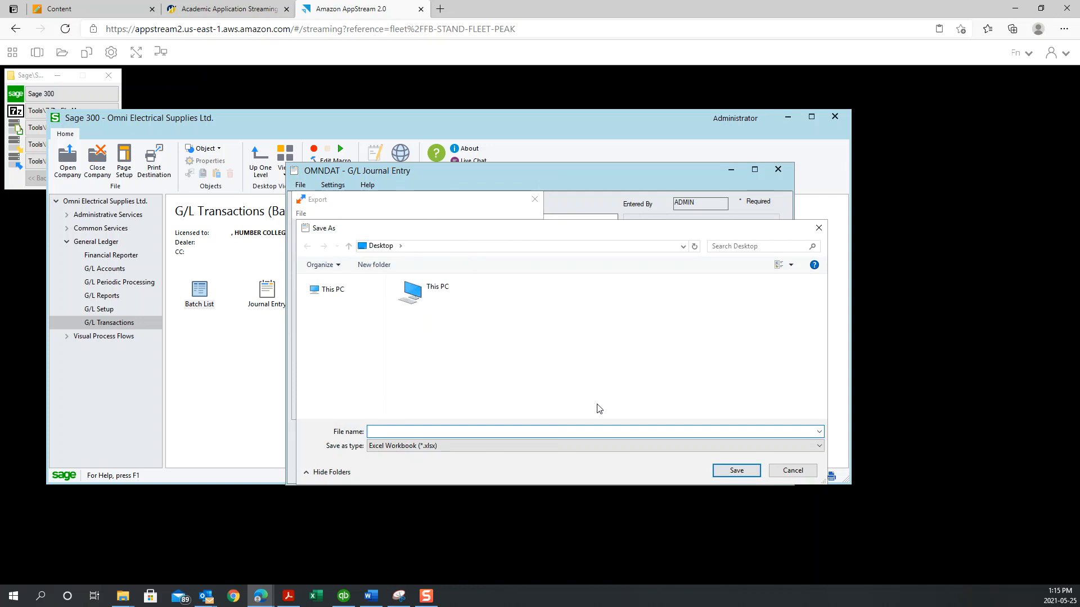
click(793, 472)
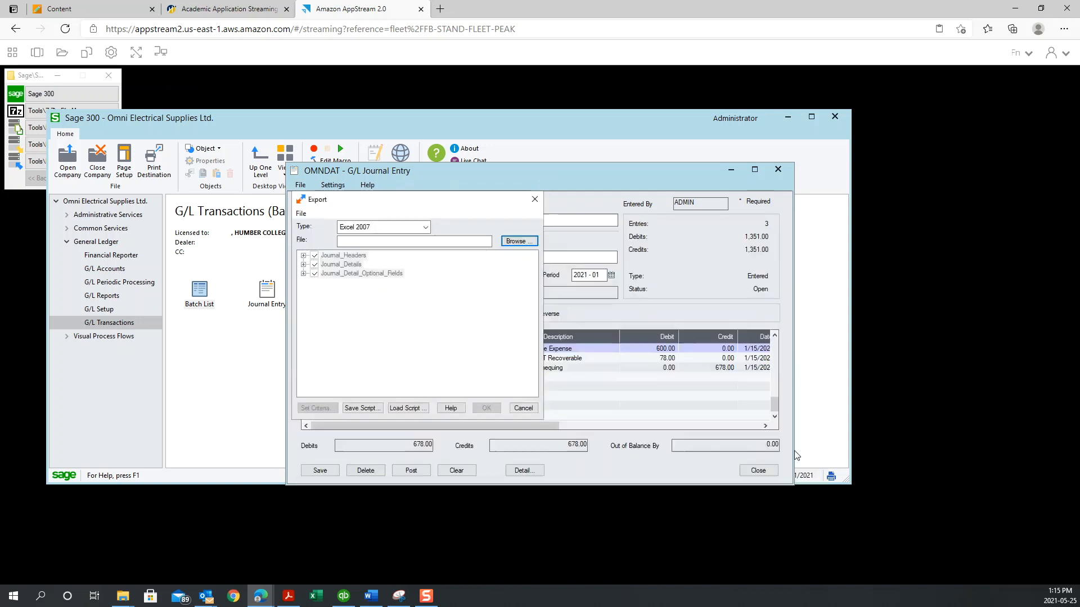
click(523, 409)
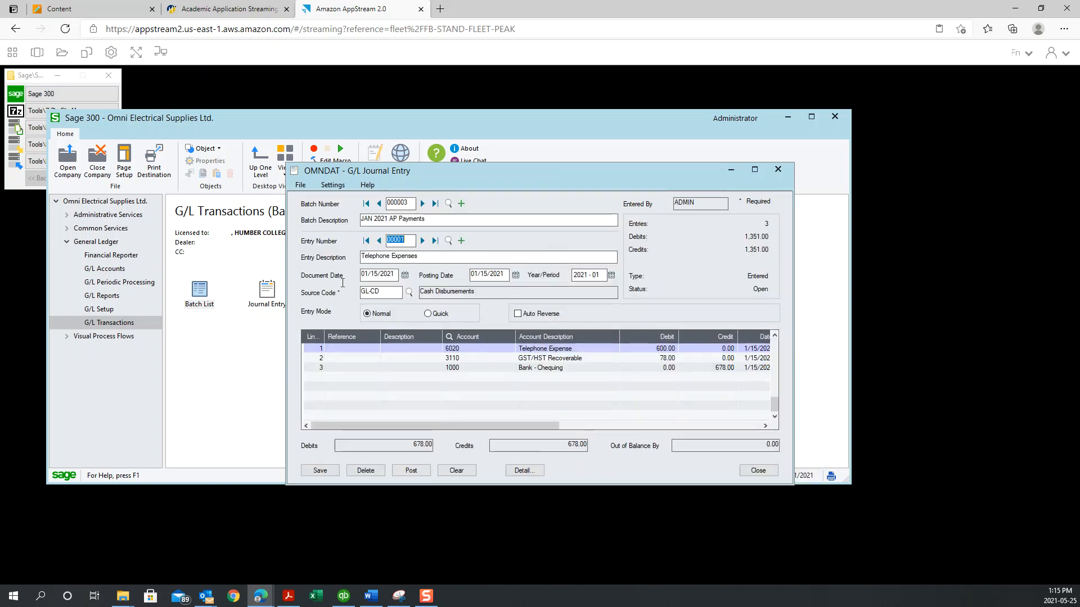
- Check the destination file selection for an Excel 2007 journal entry export, and close the export without saving a file
click(300, 186)
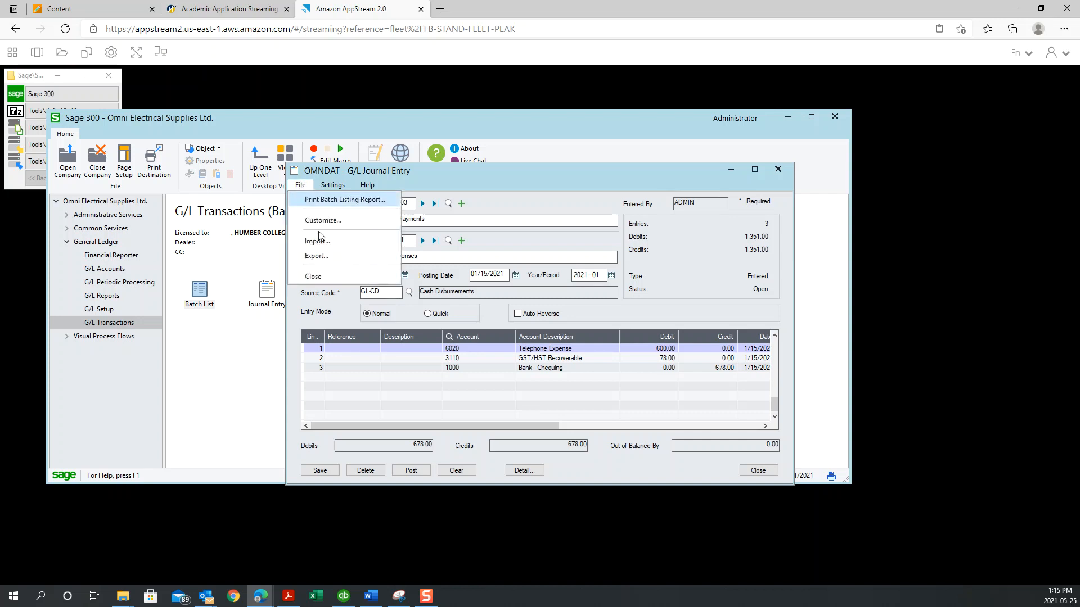
click(323, 254)
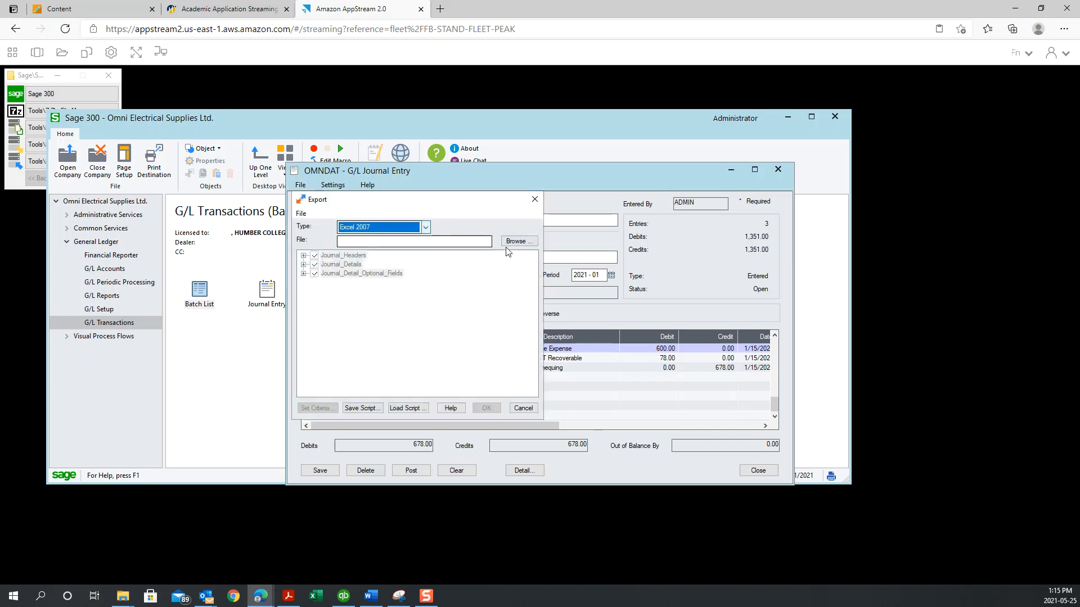
click(518, 240)
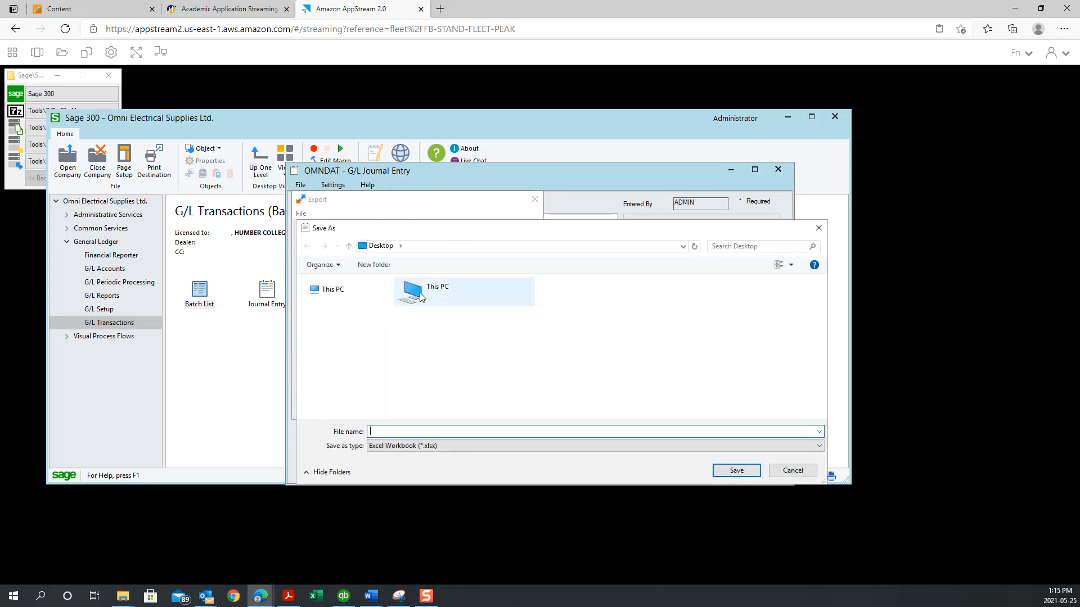
click(792, 471)
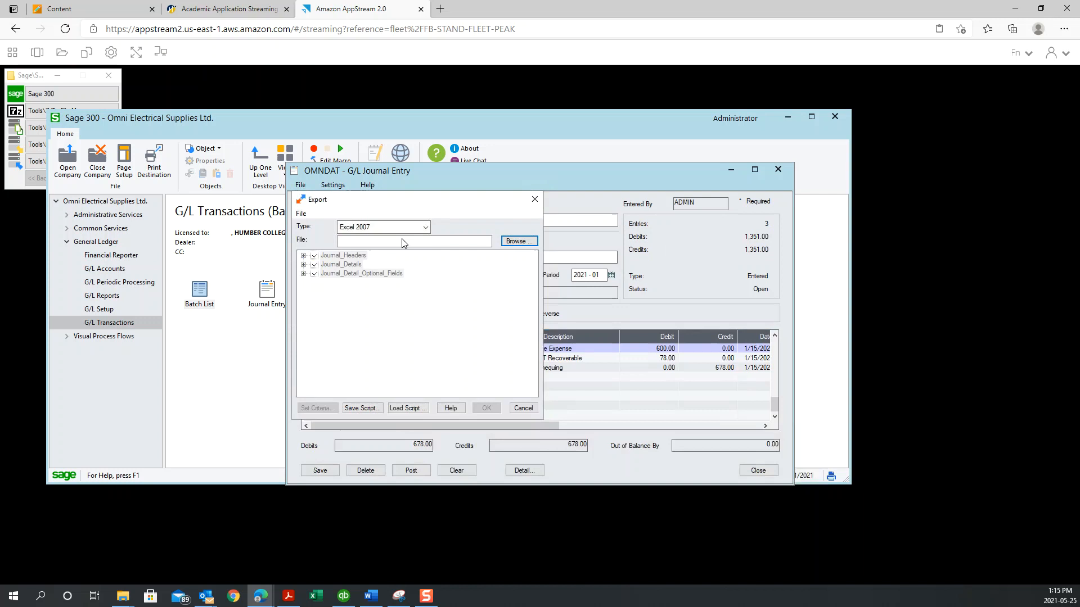
click(534, 199)
- Check the source file selection for an Excel 2007 journal entry import, and cancel without importing
click(300, 185)
click(329, 240)
click(541, 250)
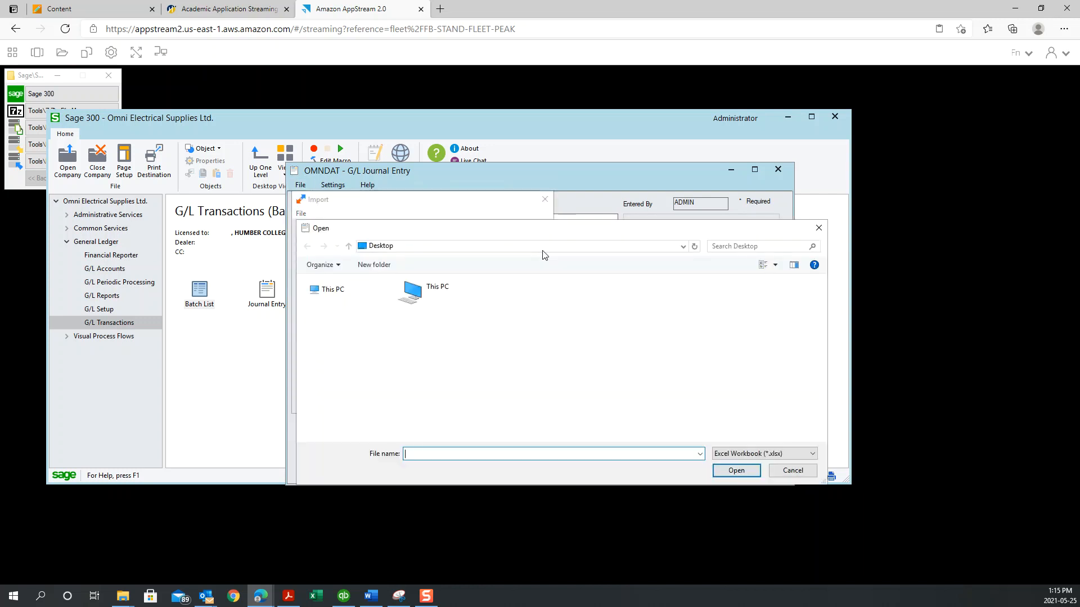
click(793, 471)
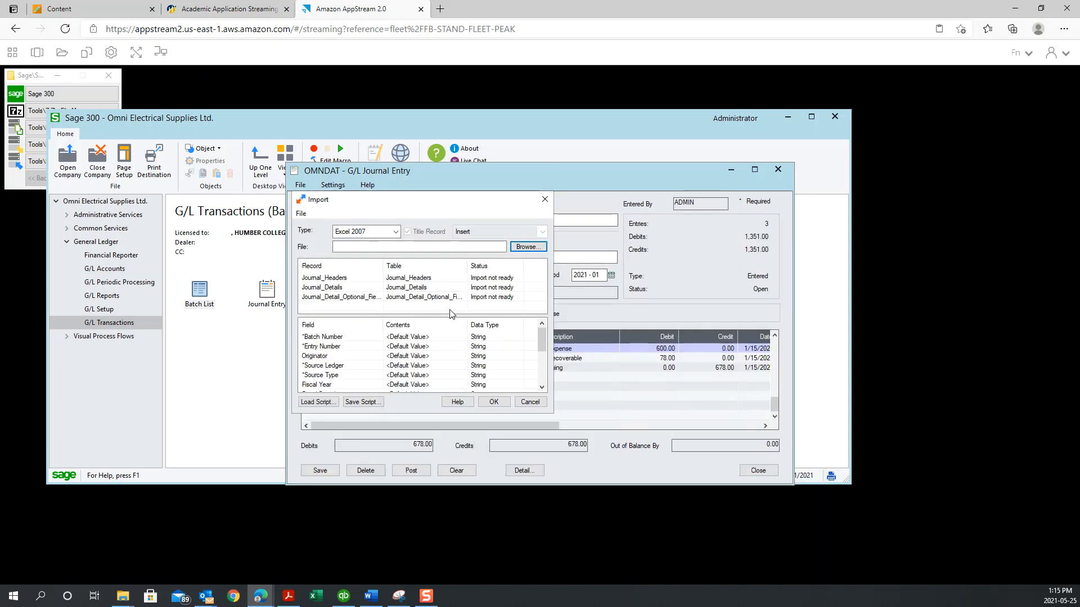
click(527, 402)
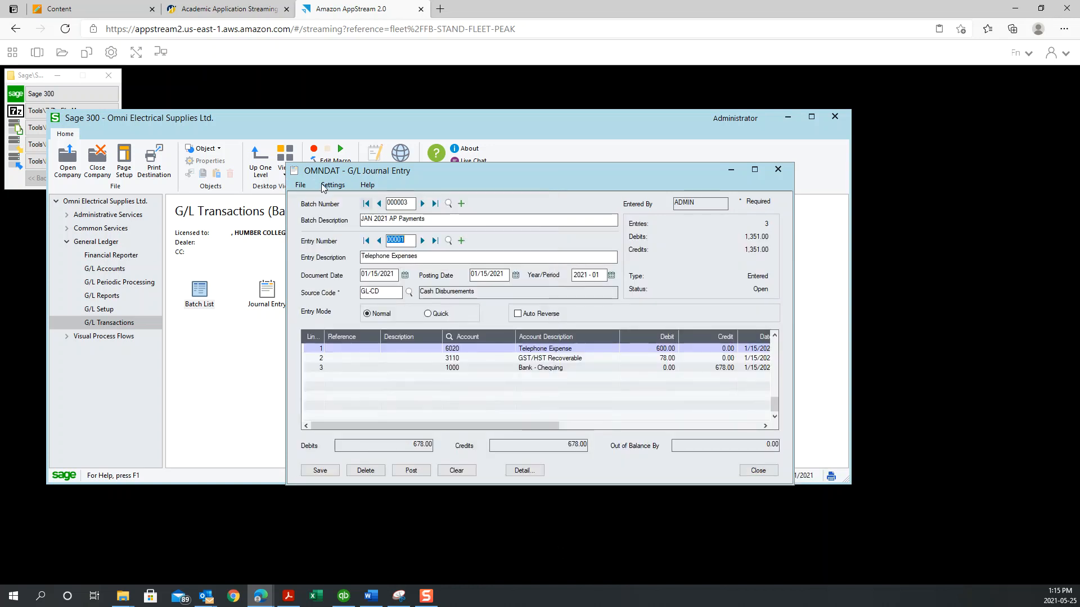
- Start an Excel 2007 export of the JAN 2021 AP Payments batch and choose the Temporary Files folder as destination
click(300, 185)
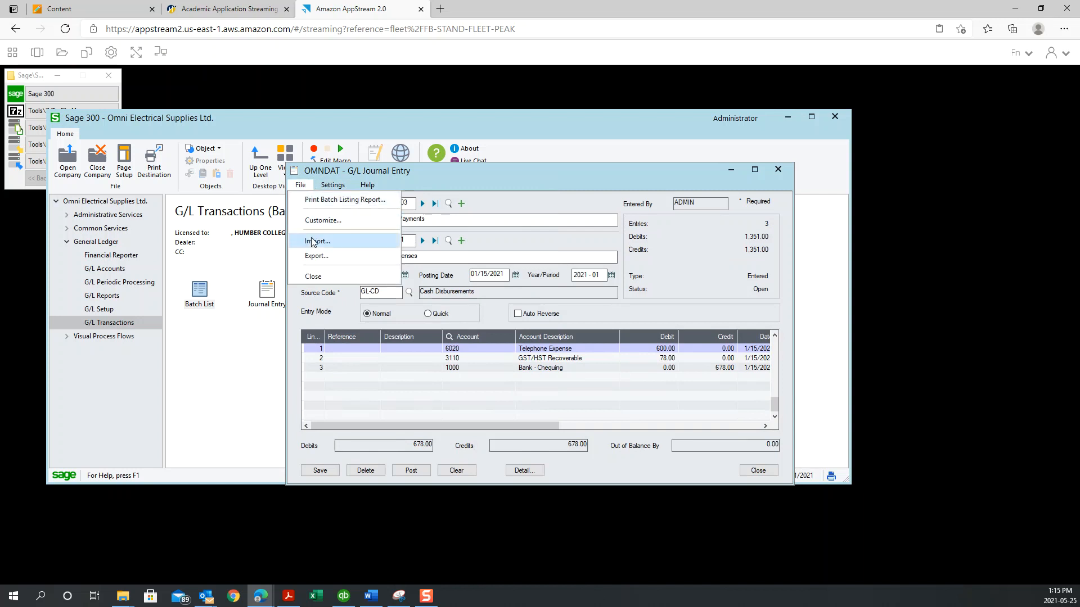
click(313, 257)
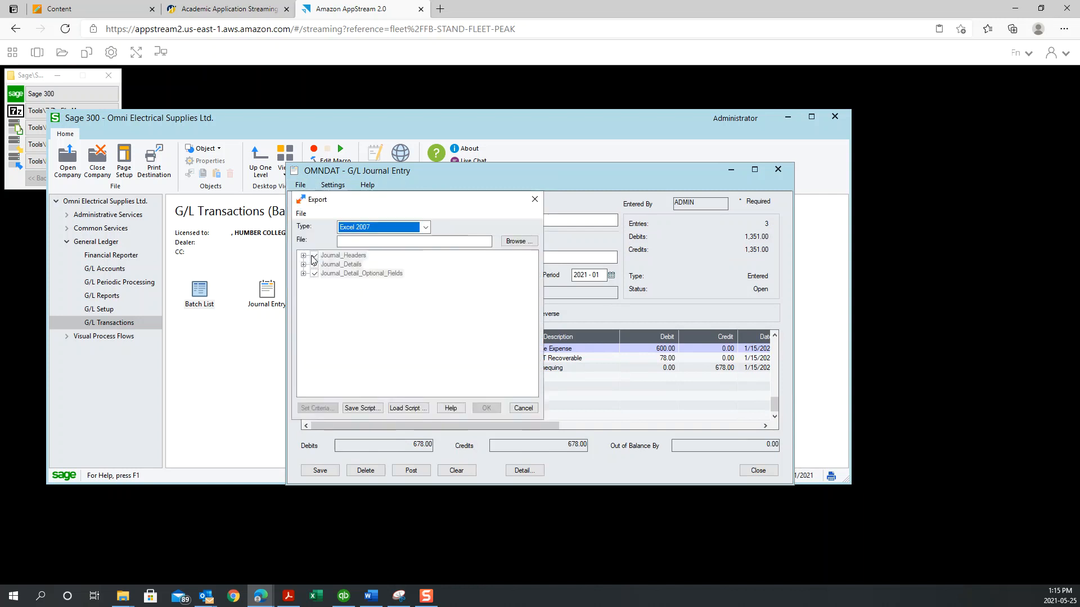
click(363, 241)
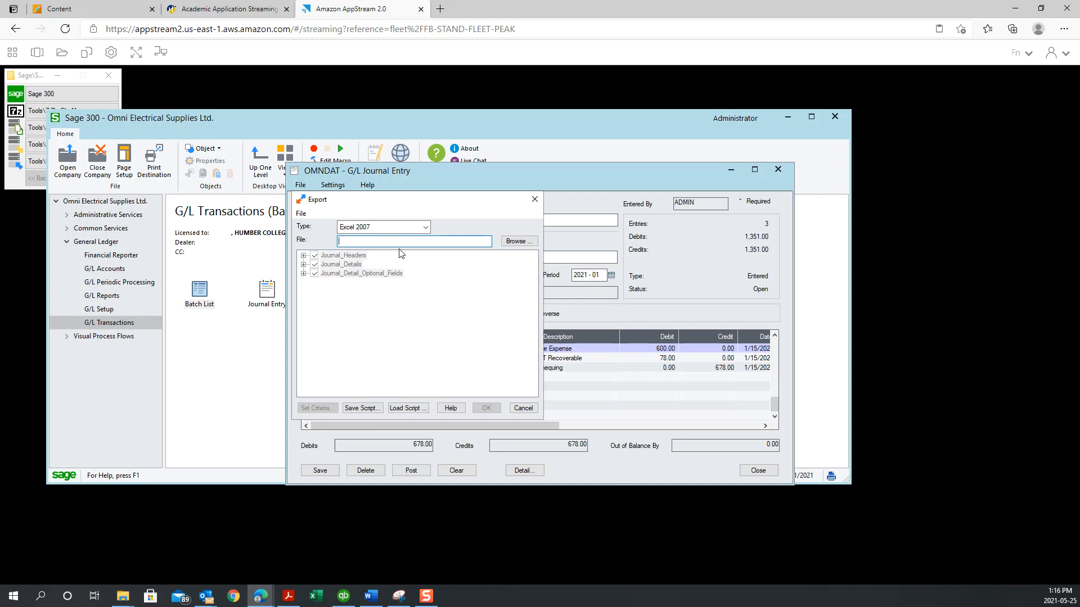
click(519, 242)
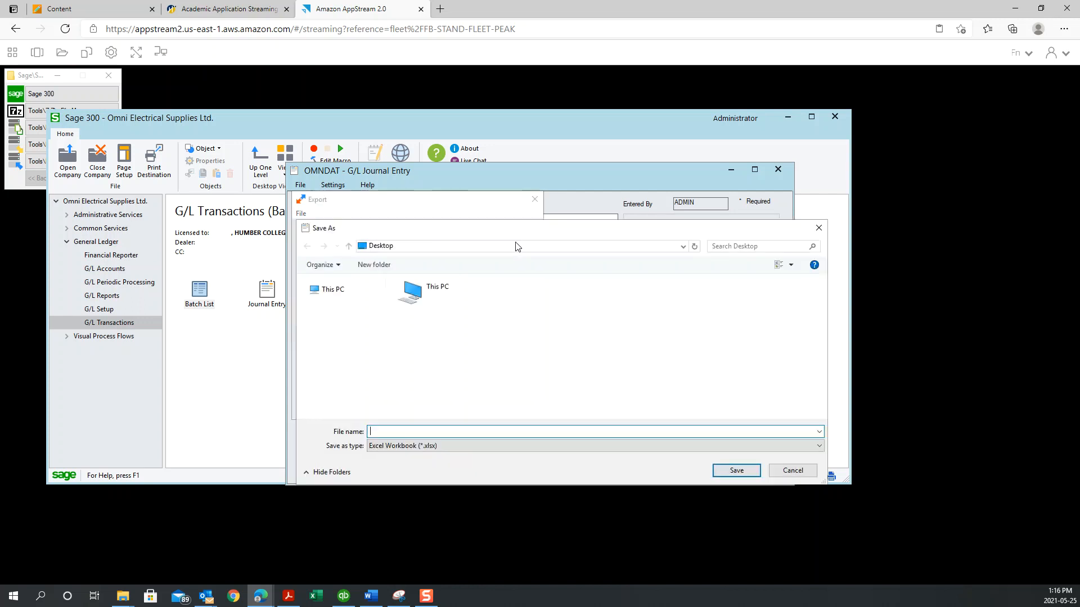
double_click(433, 304)
double_click(434, 304)
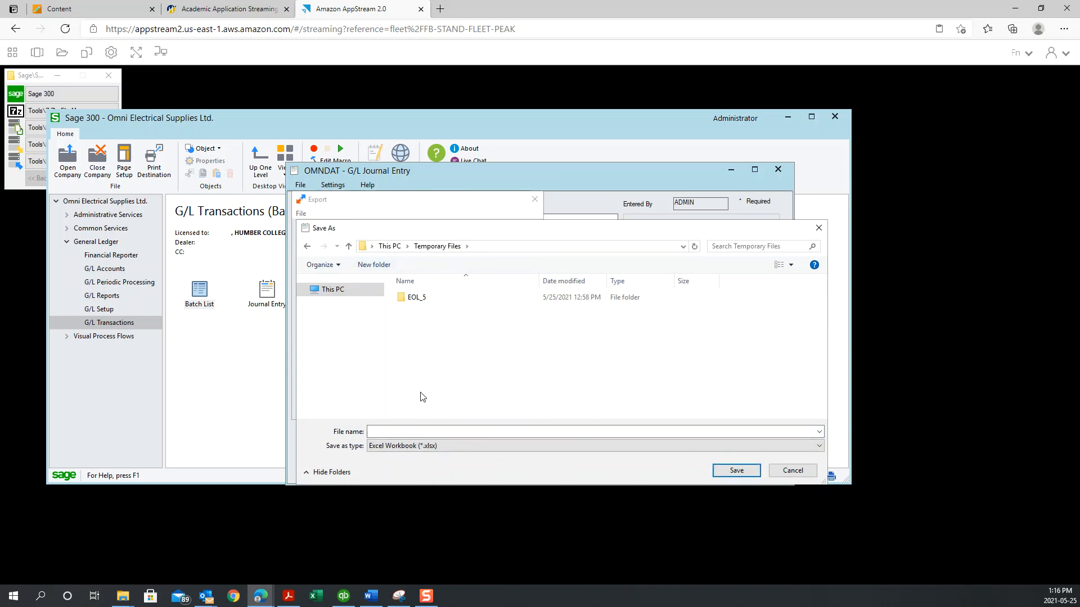
- Name the export file Monthly_Pmts and export the journal headers, details and detail optional fields
click(408, 431)
text(Monthky)
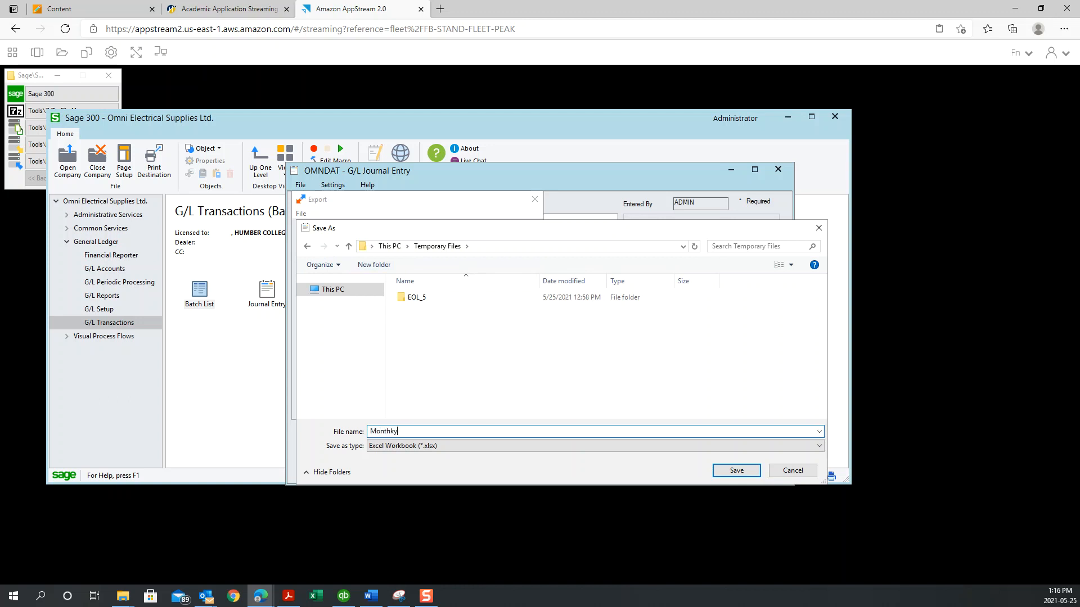
key(BackSpace)
key(BackSpace)
key(BackSpace)
text(y_Pmts)
key(Return)
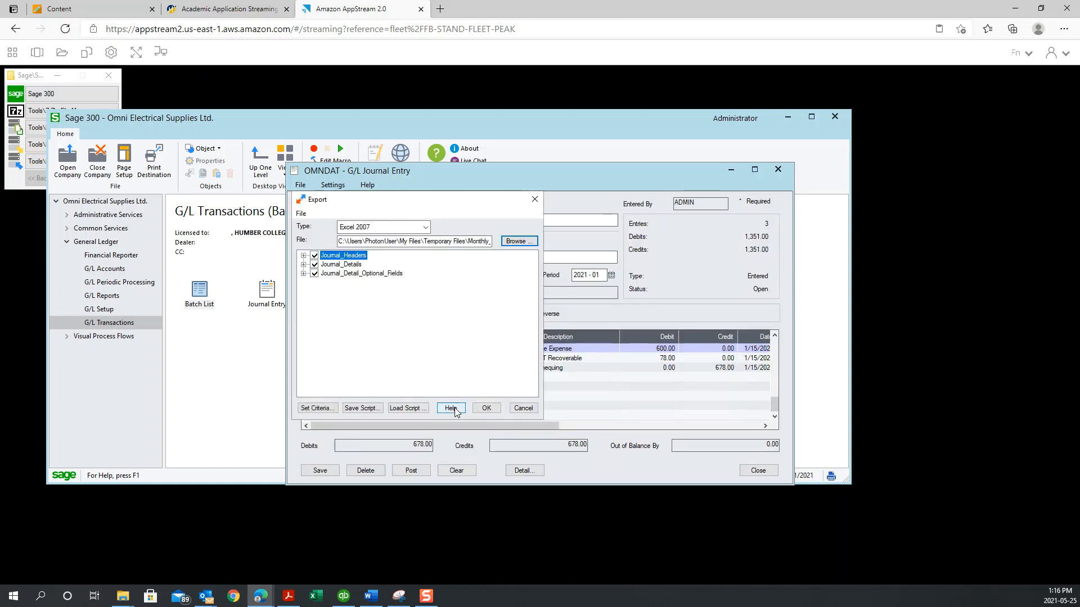
click(486, 409)
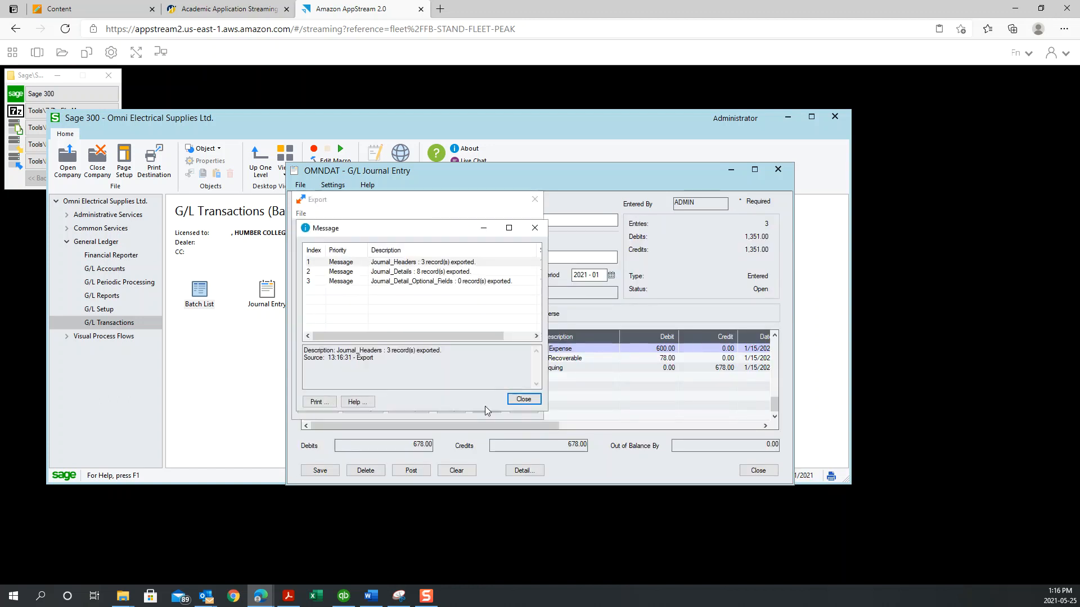
click(524, 399)
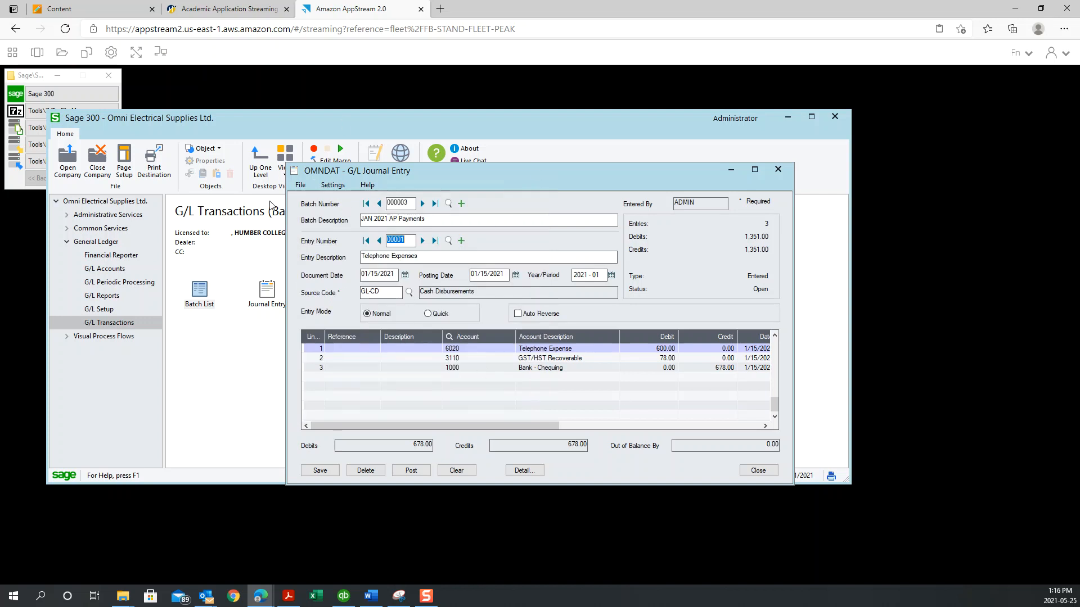
- Close the journal entry, mark batches 000002 and 000003 as ready to post, and post all ready batches
click(757, 472)
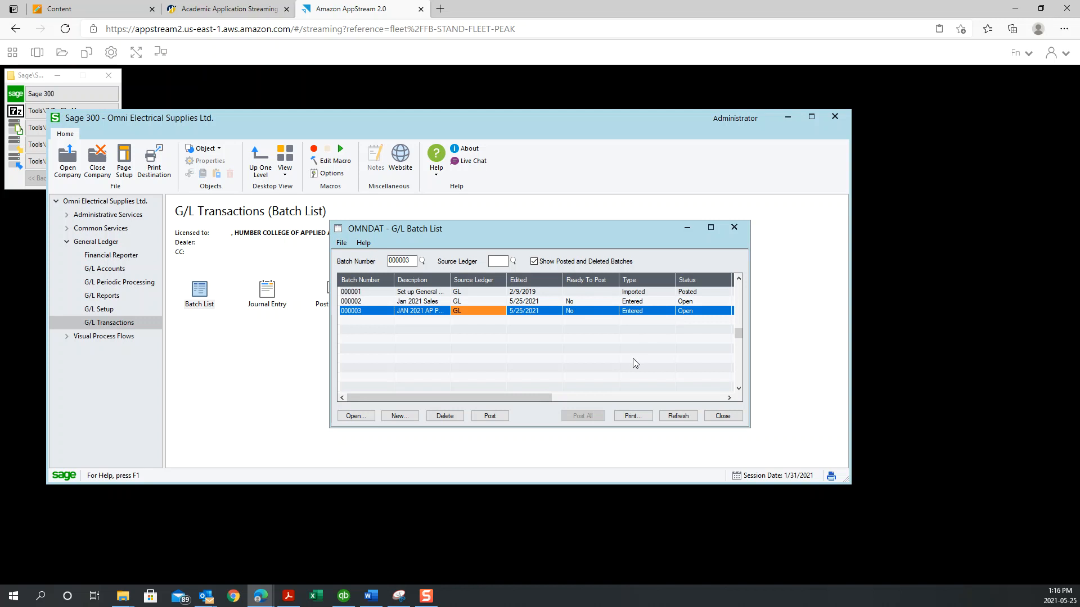
double_click(577, 303)
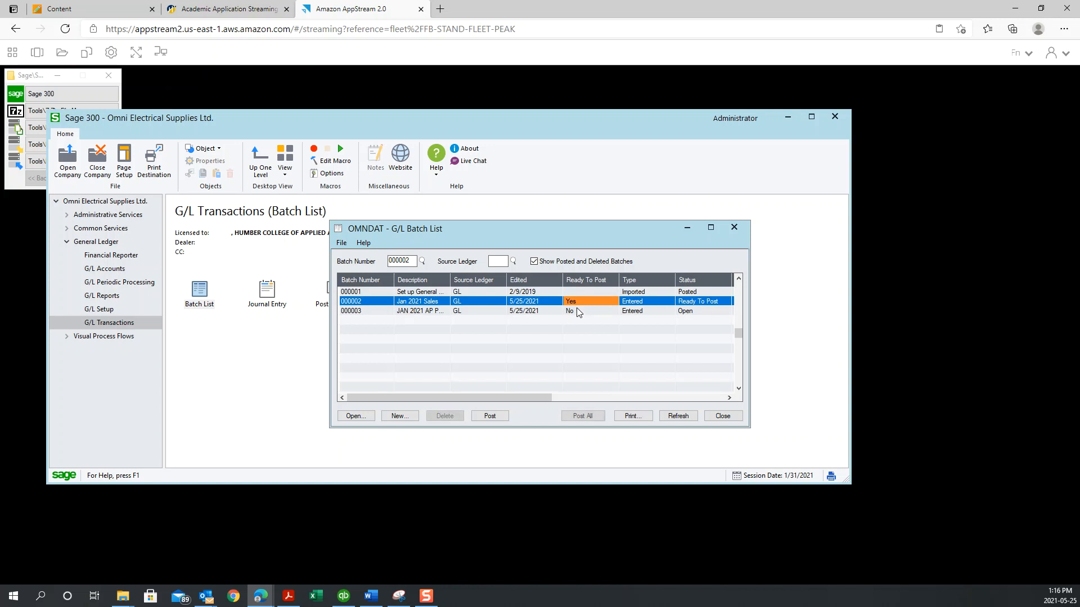
double_click(579, 310)
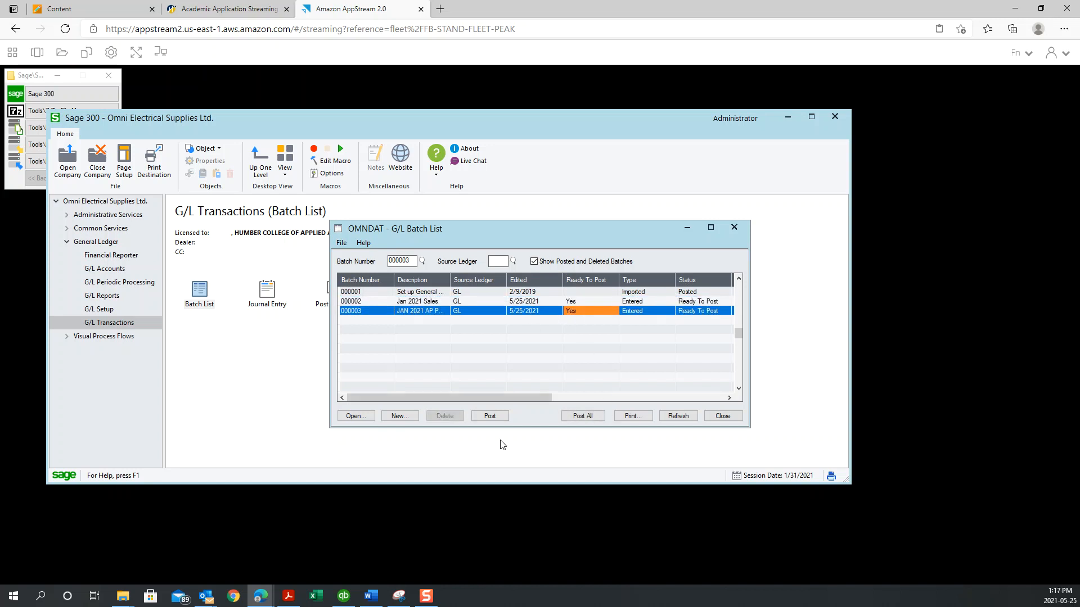
click(544, 301)
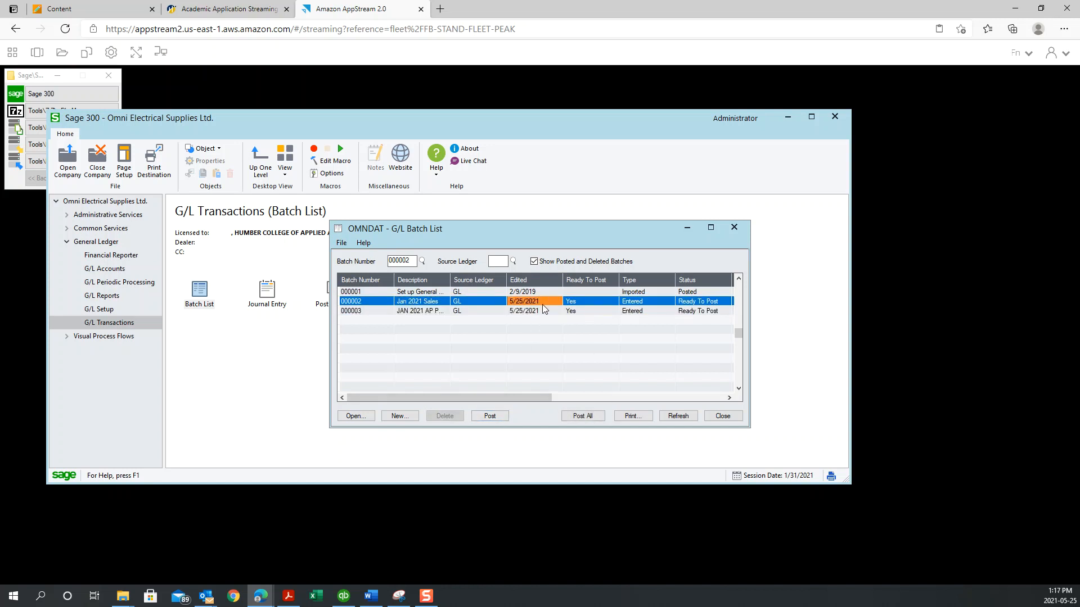
click(583, 416)
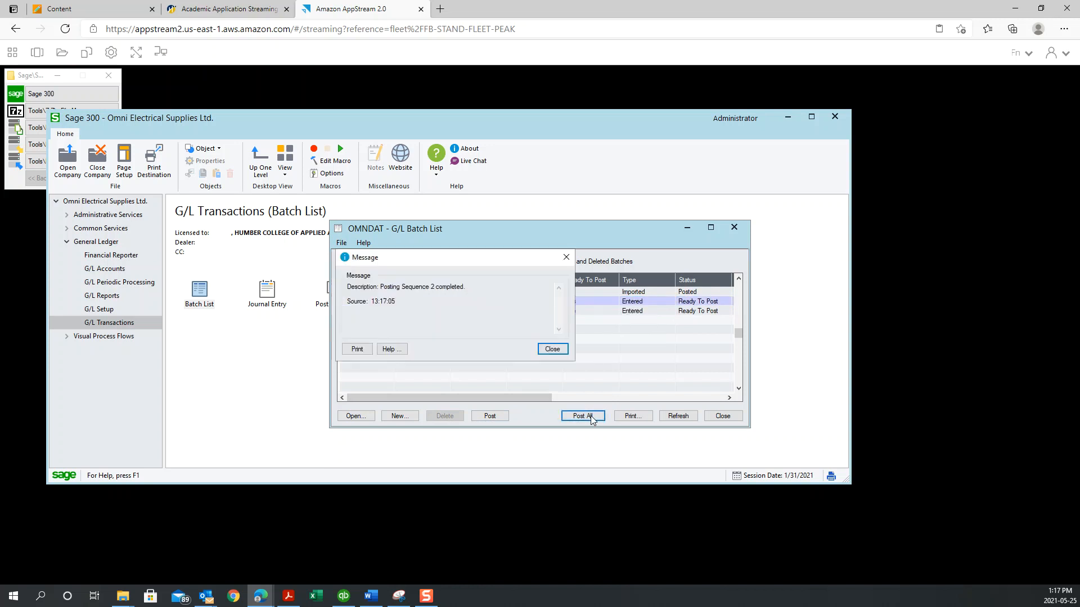
click(553, 349)
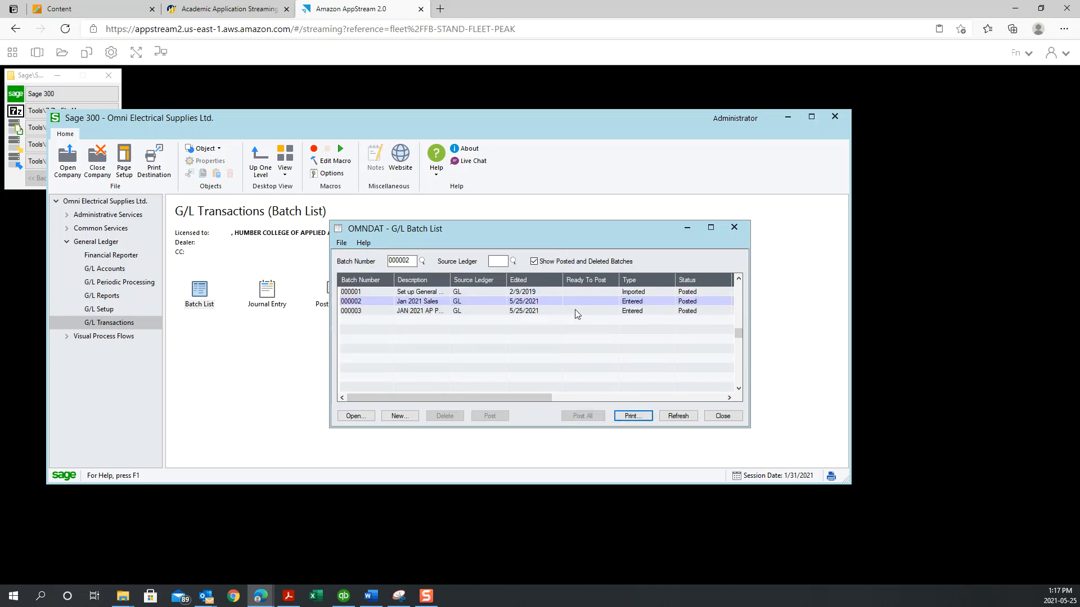
- Reopen the G/L batch list, check the status and printed columns of the batches, and close the list
click(721, 416)
double_click(199, 289)
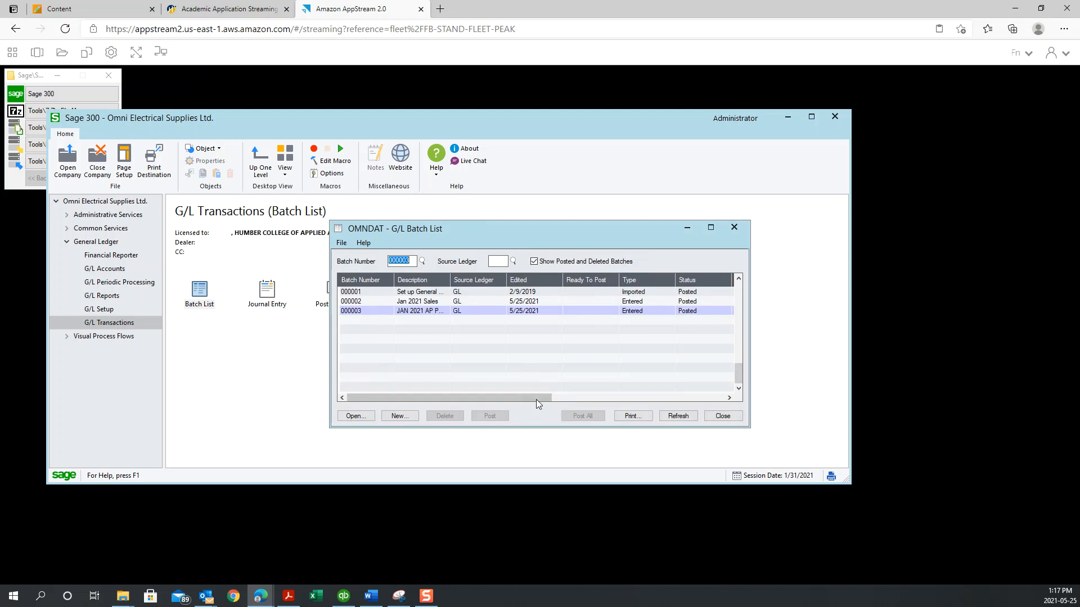
drag(538, 395, 586, 397)
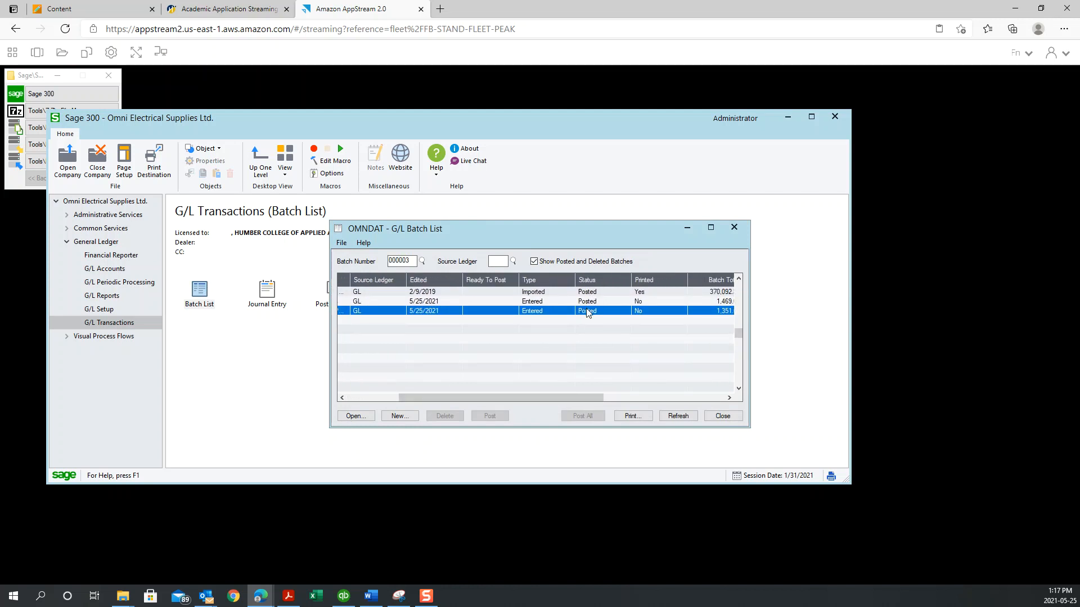
click(723, 417)
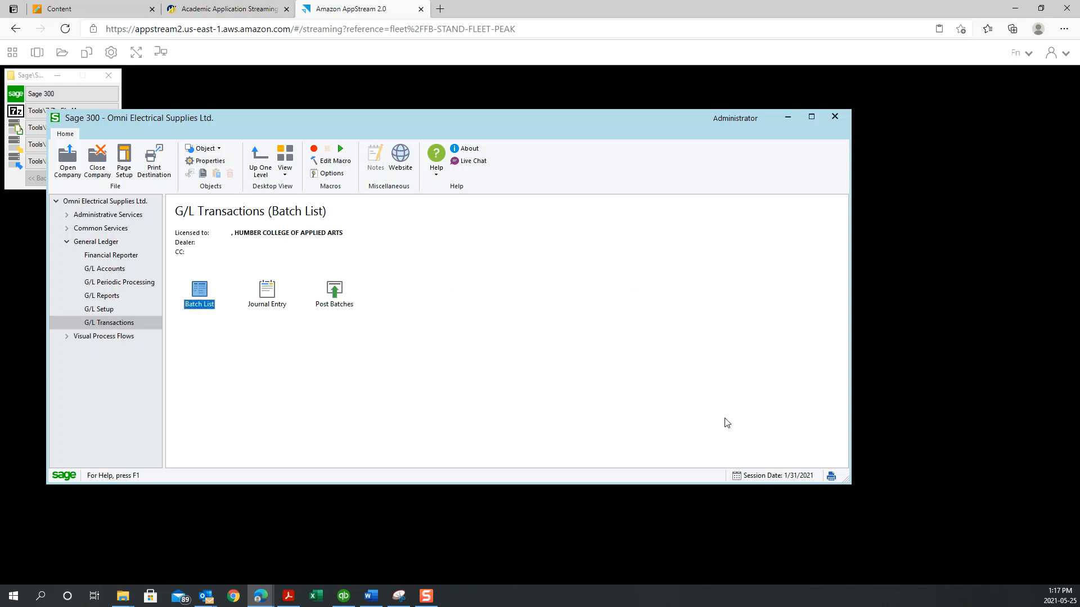
- View the options of the G/L Posting Journals report and close it without printing
click(95, 295)
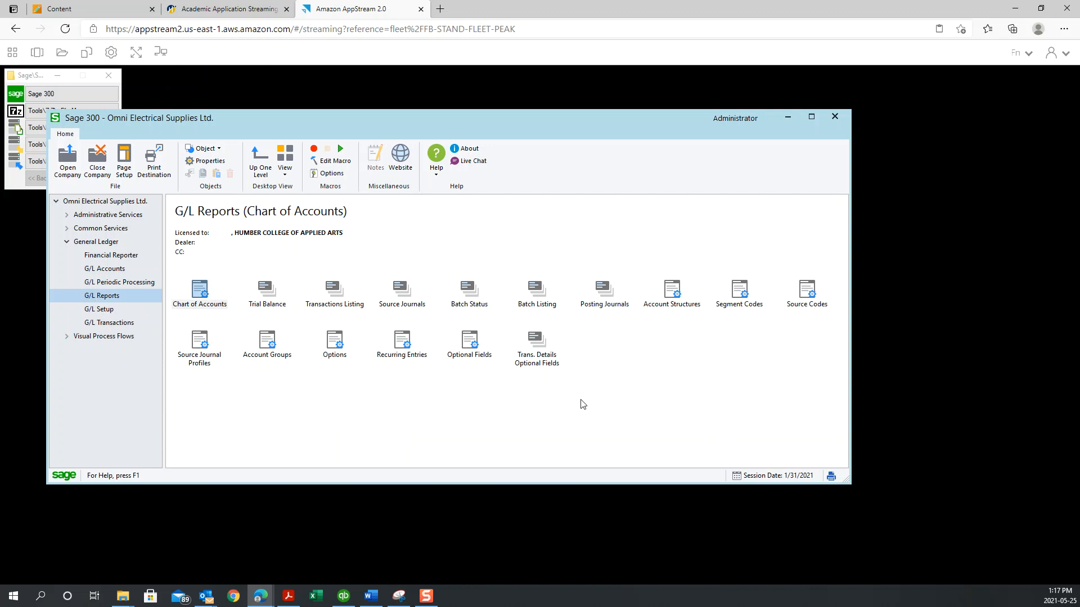
click(606, 292)
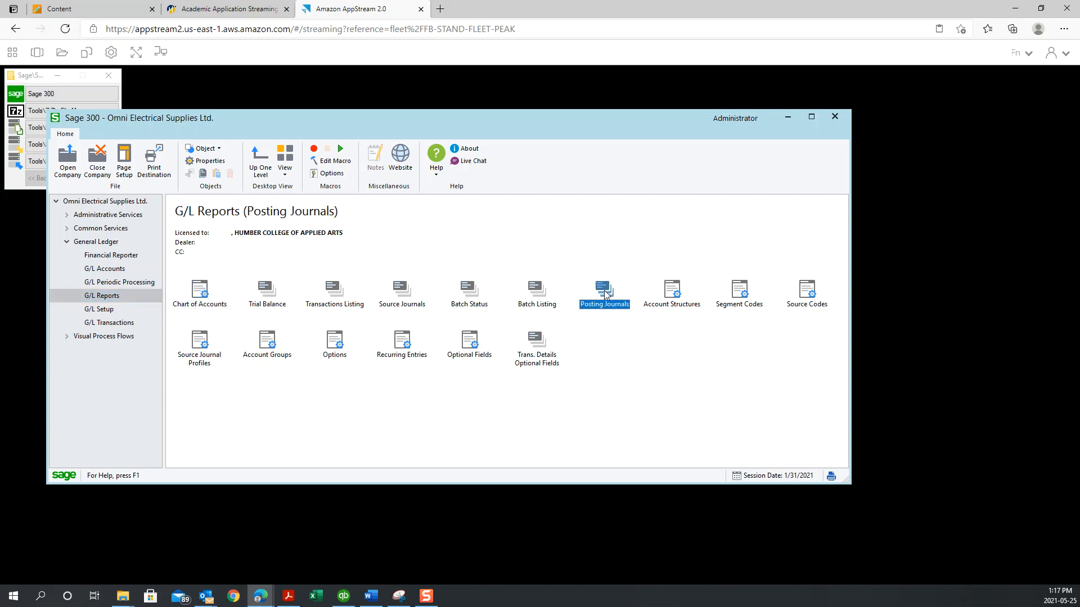
double_click(605, 297)
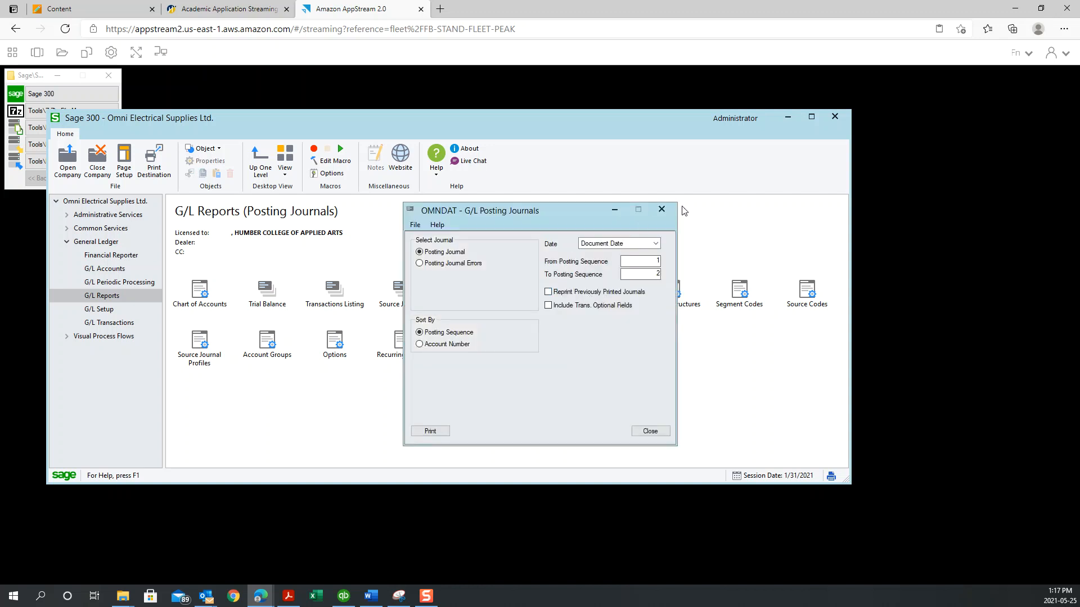
click(662, 211)
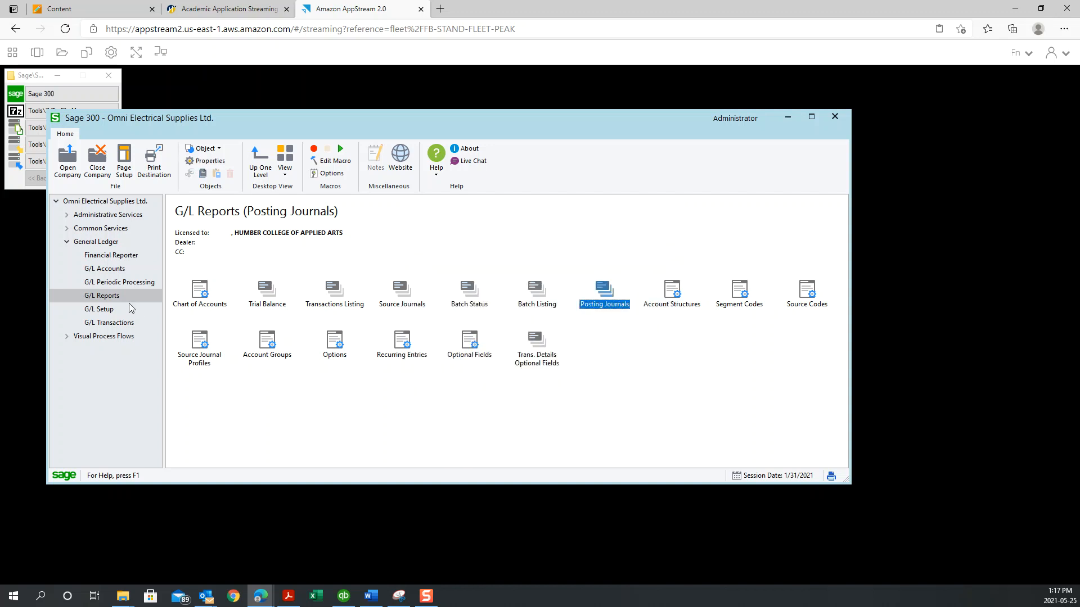
- Check the posting sequence numbers of batches 000002 and 000003 in the G/L batch list, and close the list
click(113, 271)
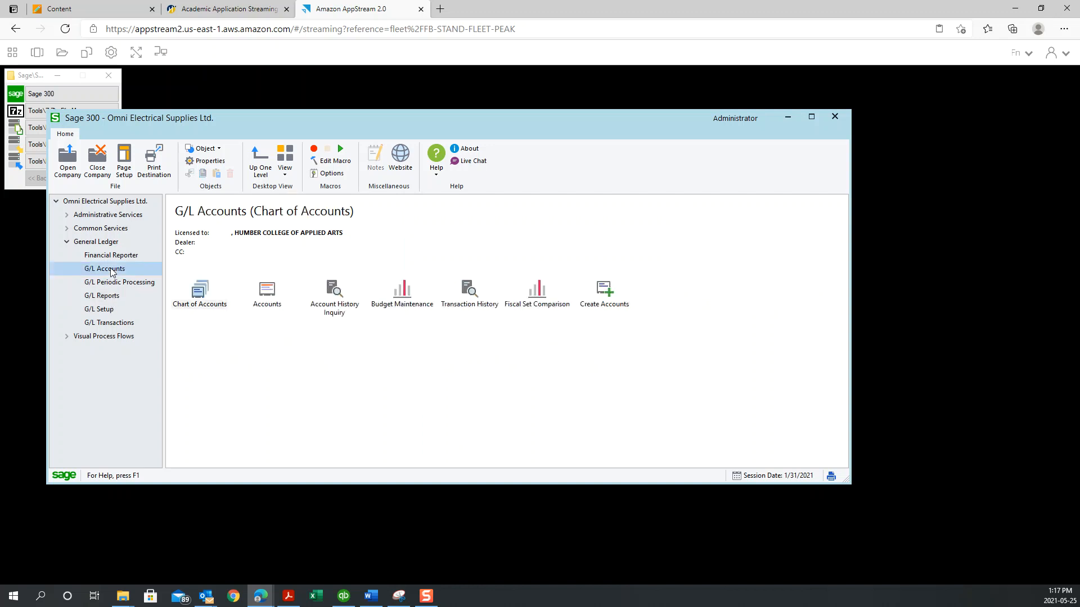
click(106, 322)
double_click(200, 297)
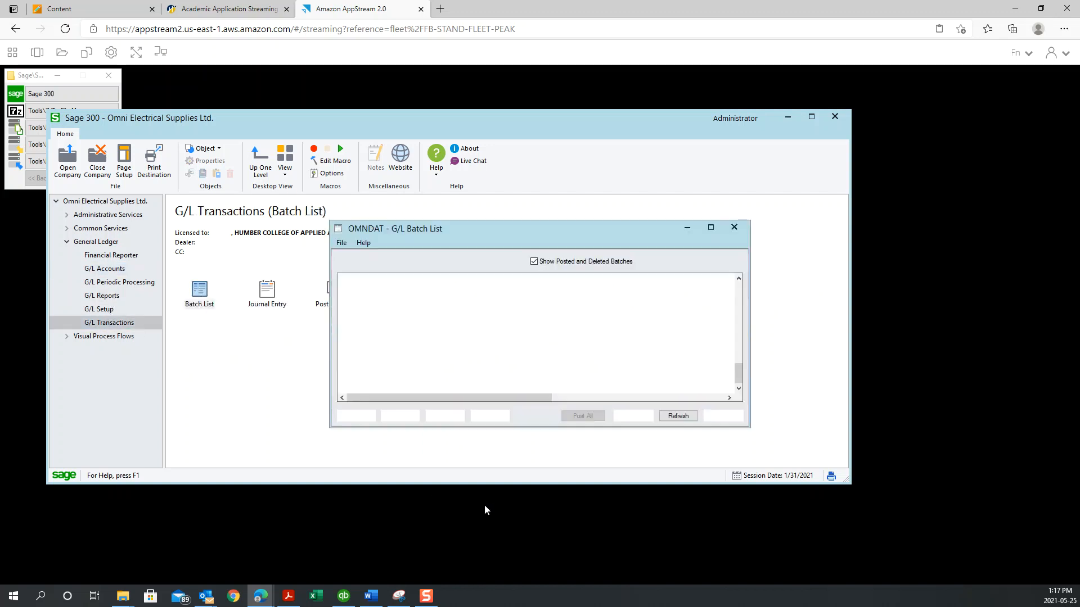
drag(482, 397, 687, 402)
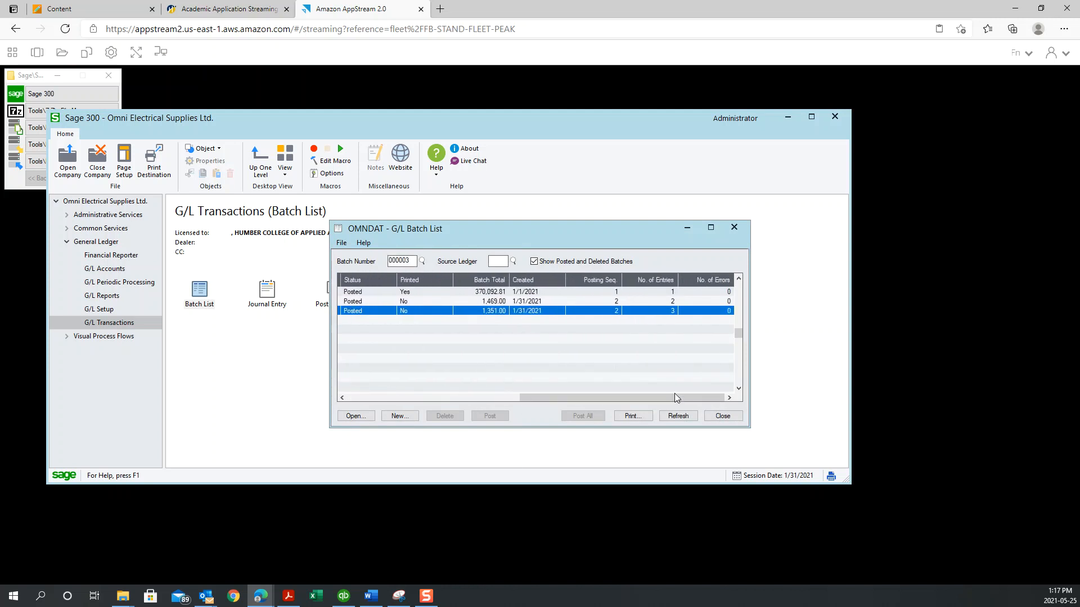
click(606, 301)
click(608, 311)
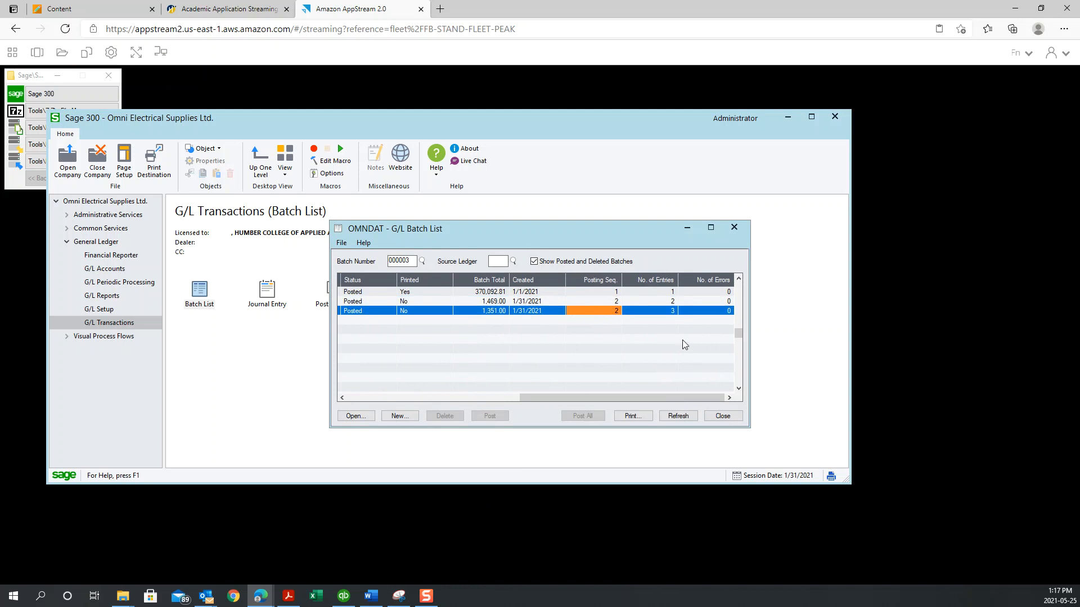
click(722, 415)
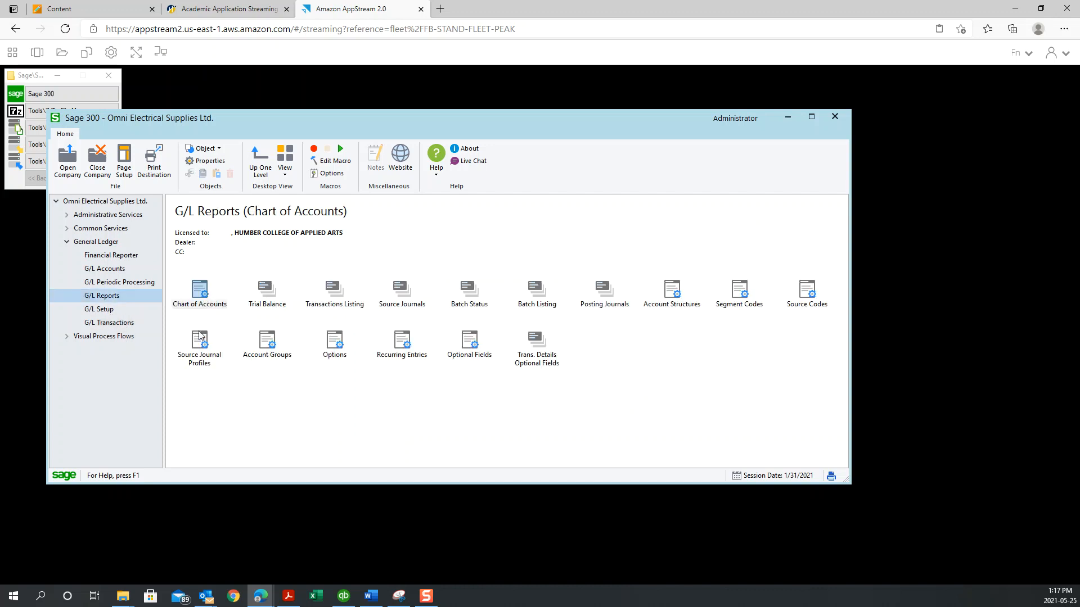
- Close the Posting Journals report and set the print destination to Preview with the Report Orientation option enabled
double_click(605, 298)
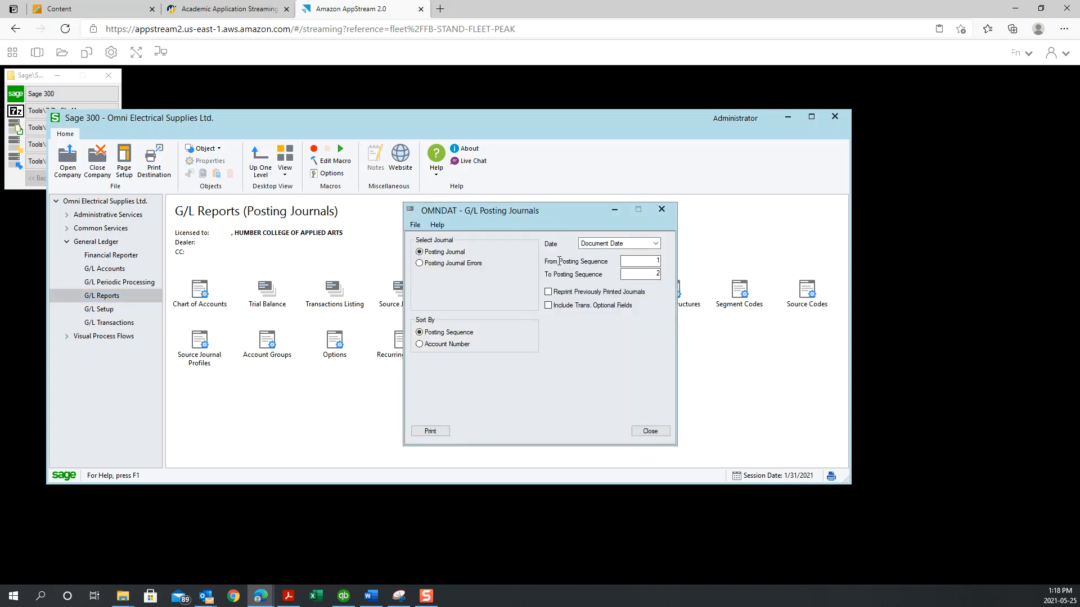
click(662, 211)
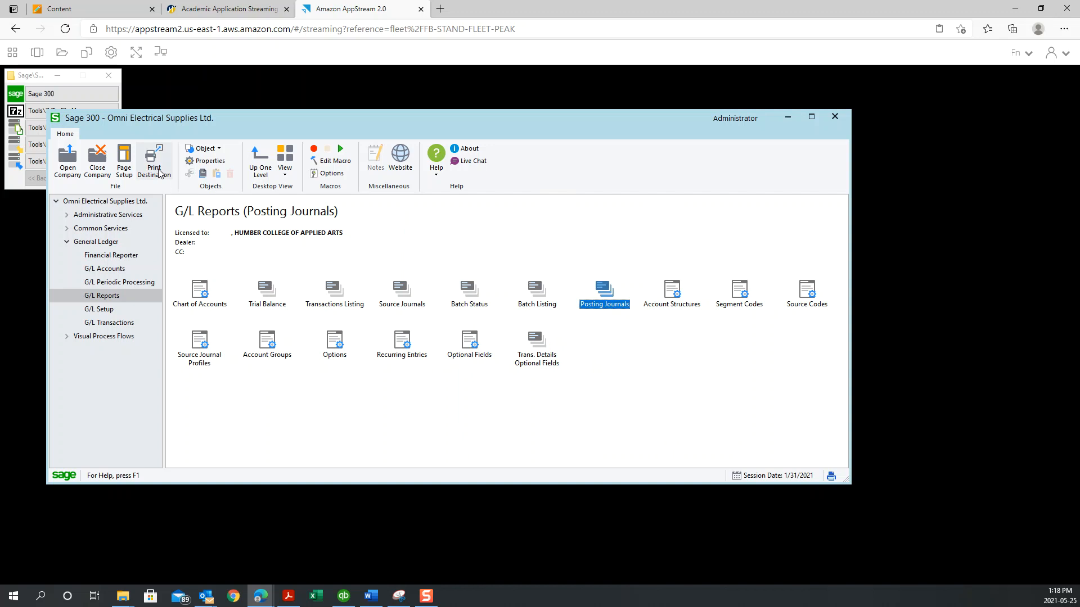
click(167, 179)
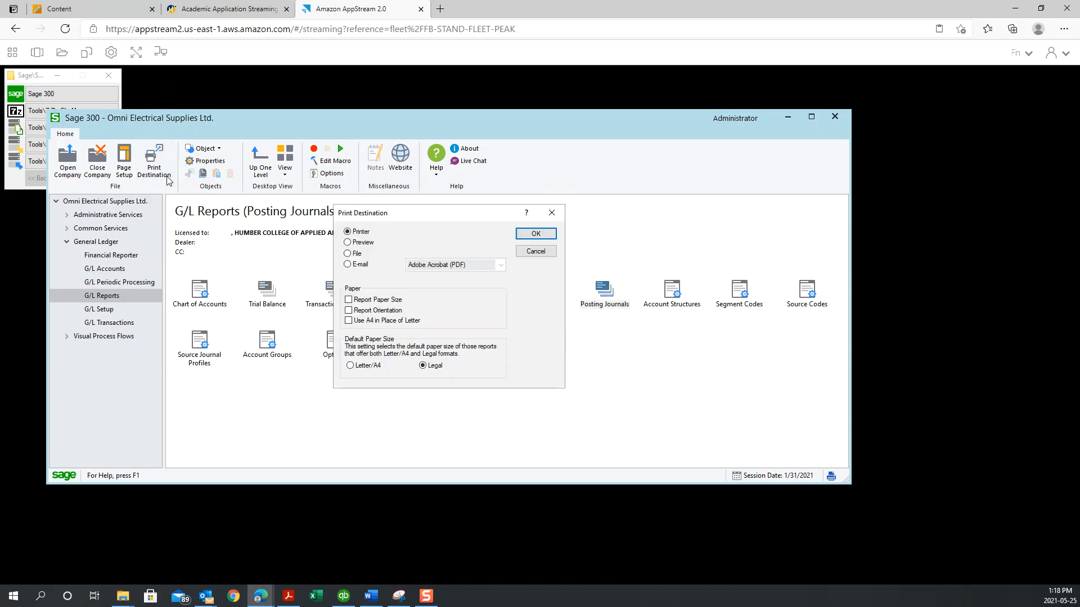
click(361, 244)
click(376, 313)
click(535, 234)
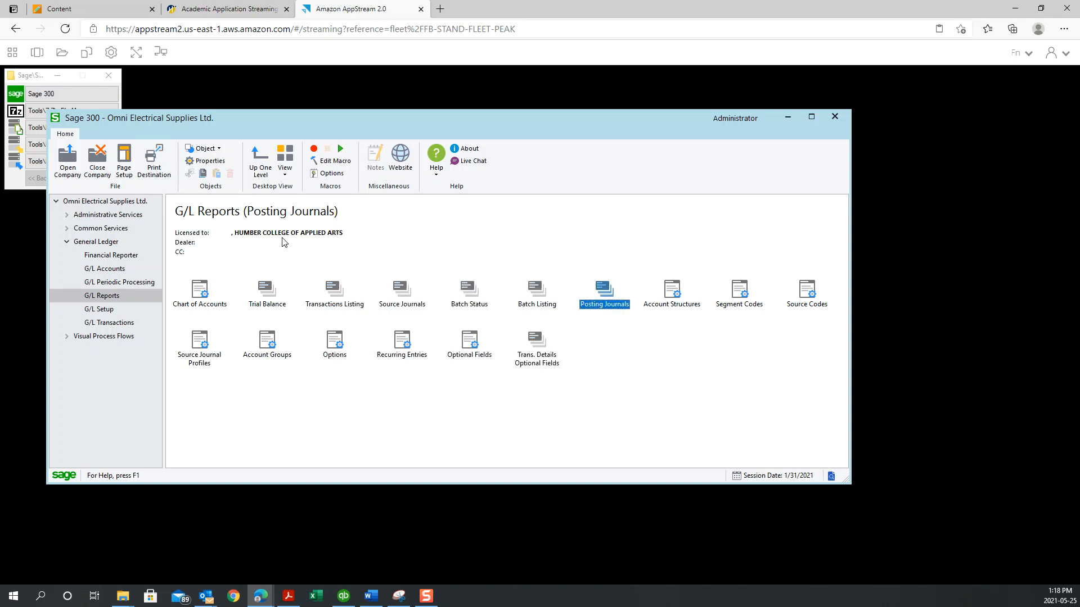
- Preview the G/L posting journal for posting sequence 2 by document date and view its second page
double_click(604, 303)
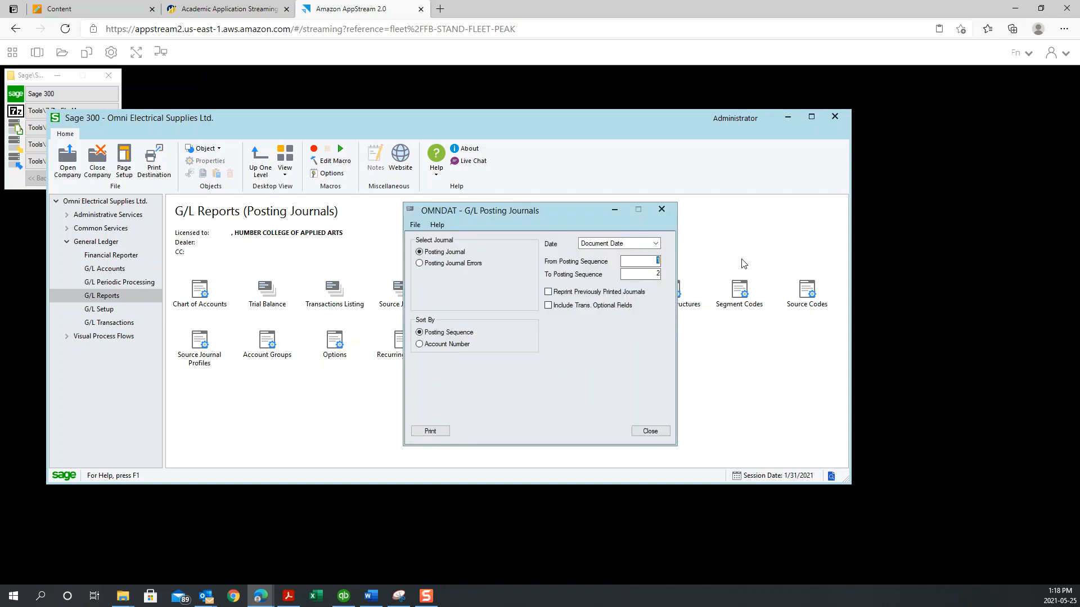
click(429, 429)
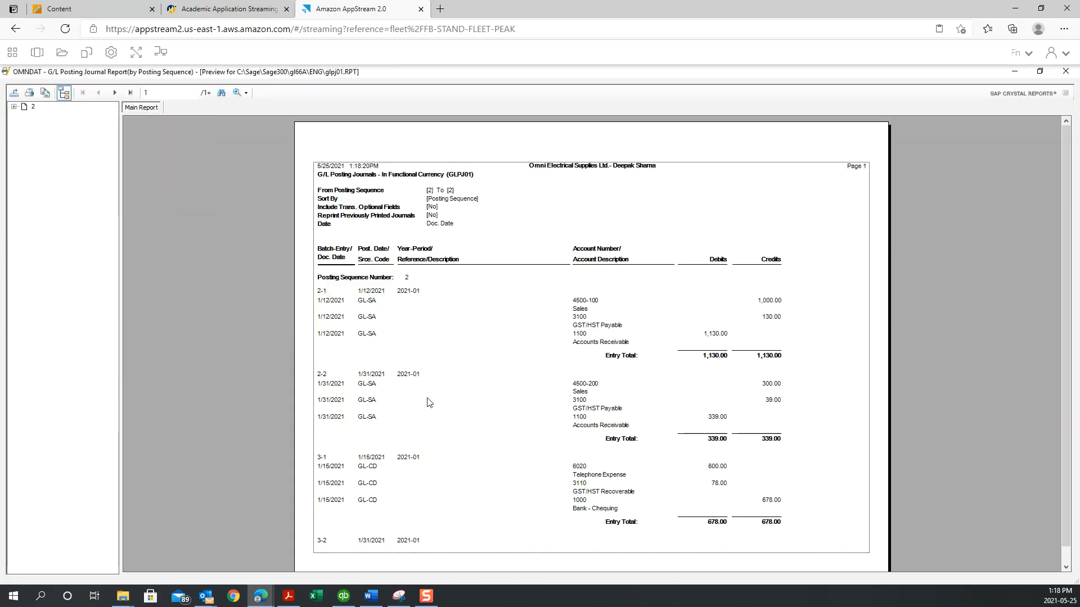
click(327, 471)
click(115, 93)
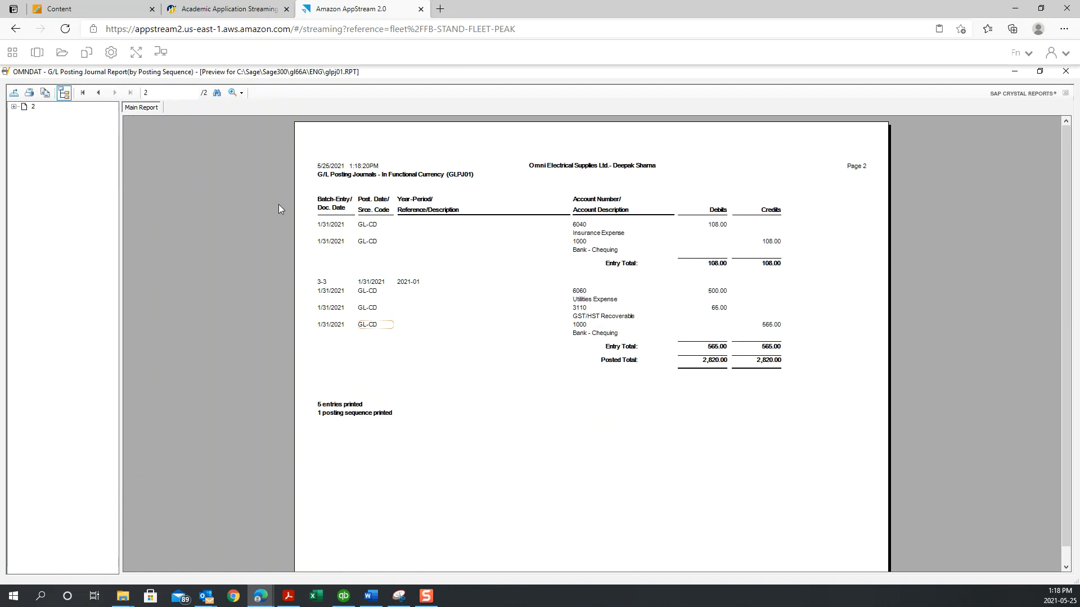
- Export the posting journal as a PDF named L6_PJ to Temporary Files, and close the preview and the report window
click(15, 94)
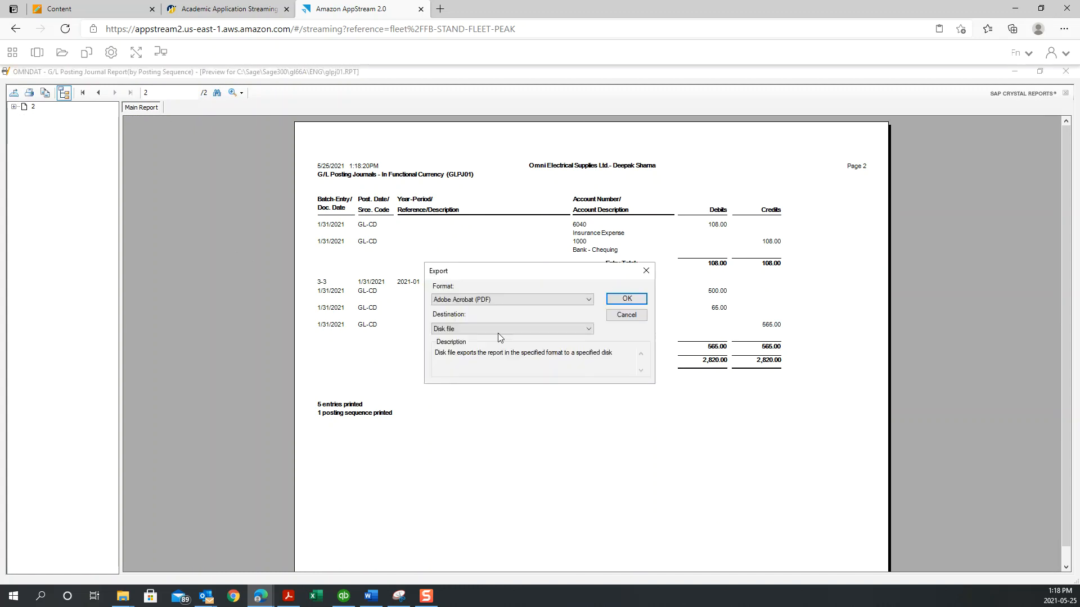
click(617, 304)
click(89, 175)
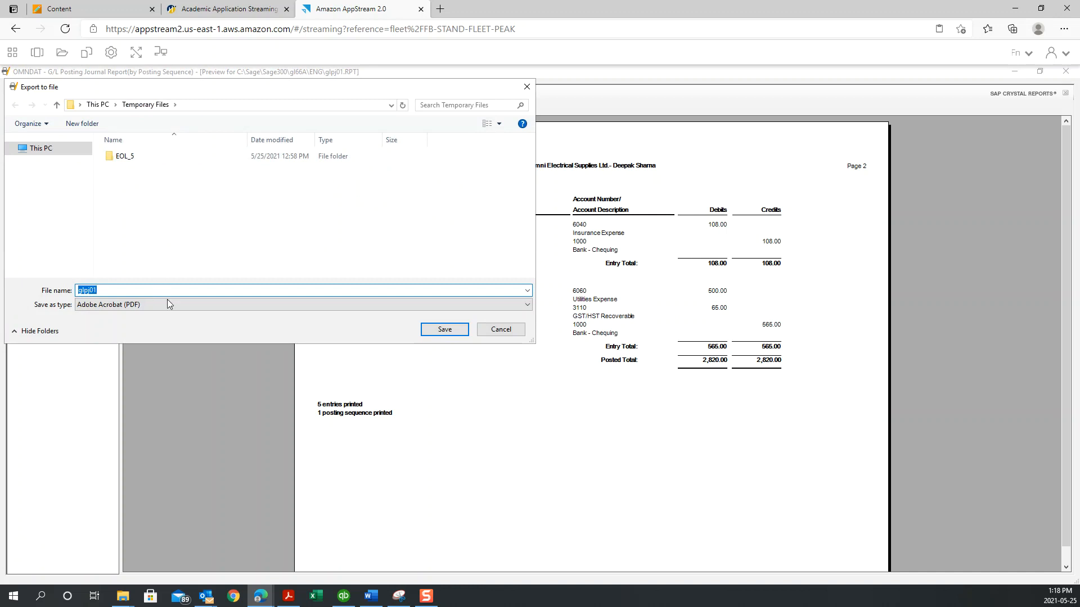
text(L6_PJ)
key(Return)
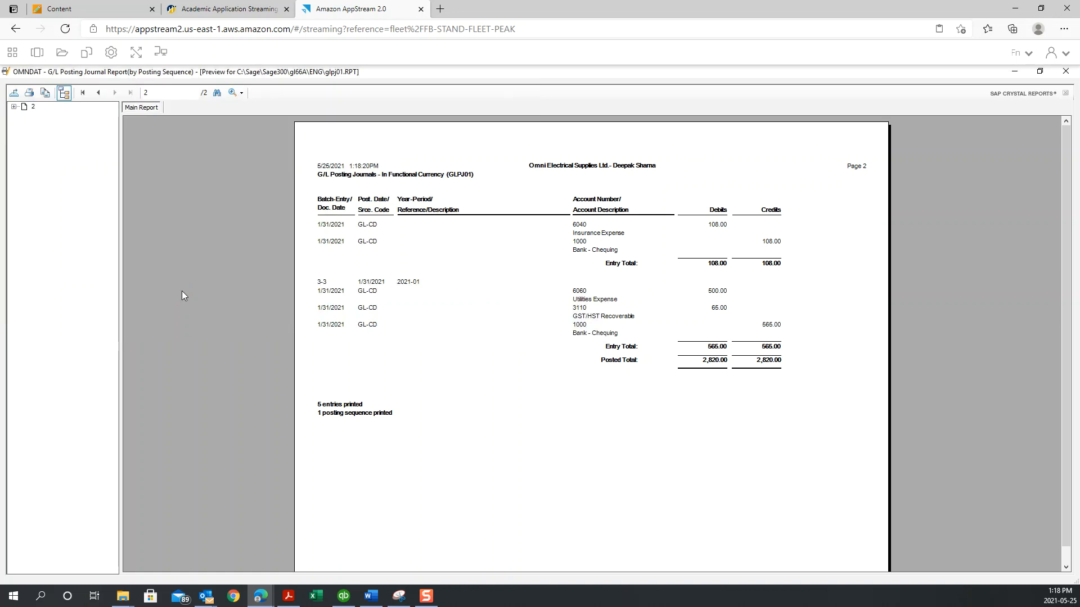
click(1065, 71)
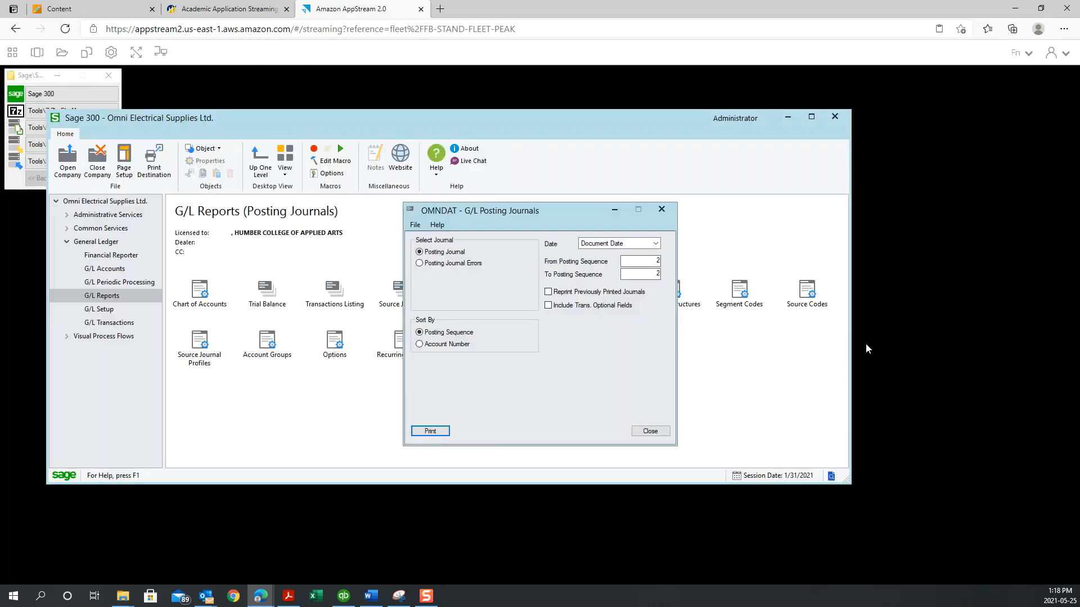
click(652, 430)
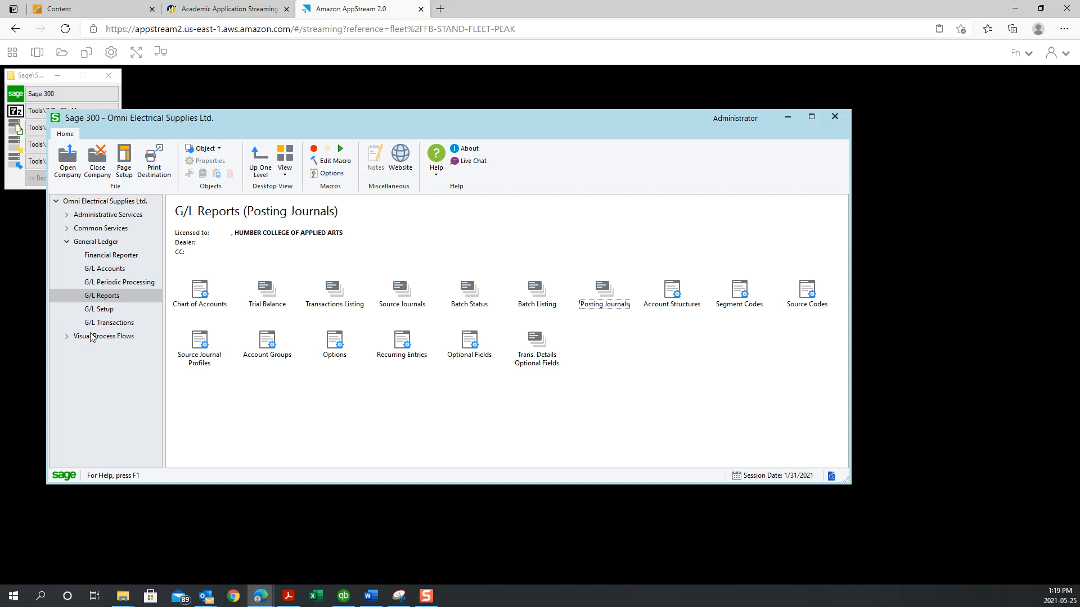
- Start a new batch in G/L Journal Entry
click(112, 325)
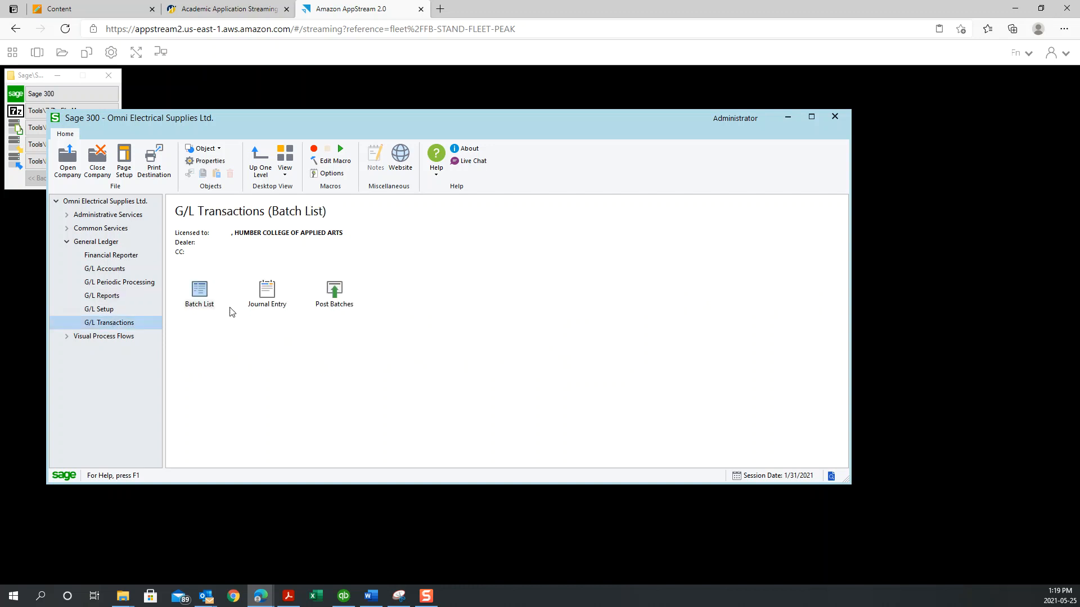
click(271, 302)
double_click(270, 302)
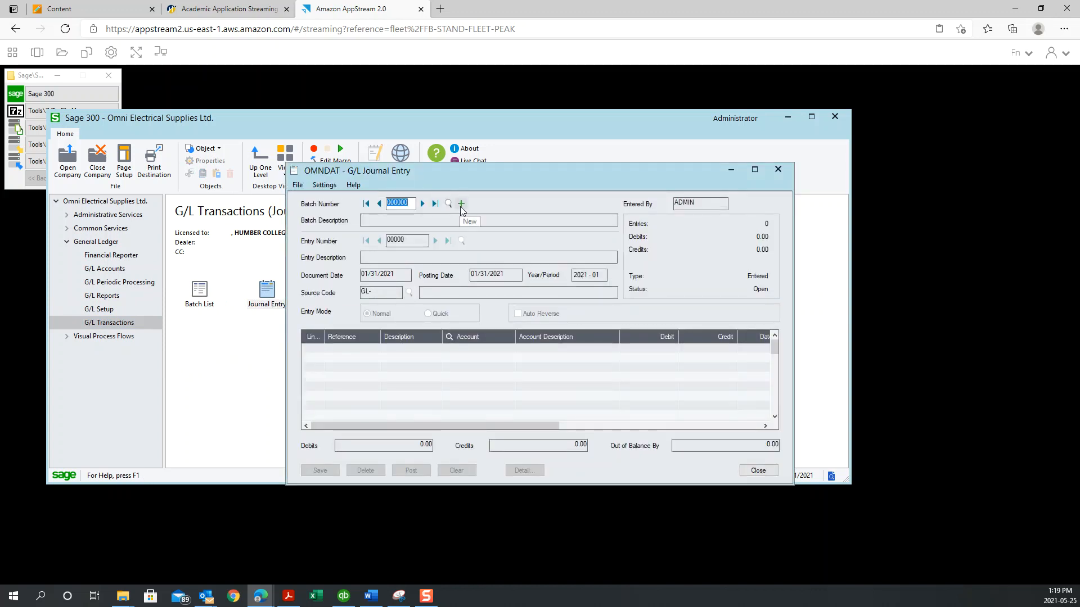
click(460, 206)
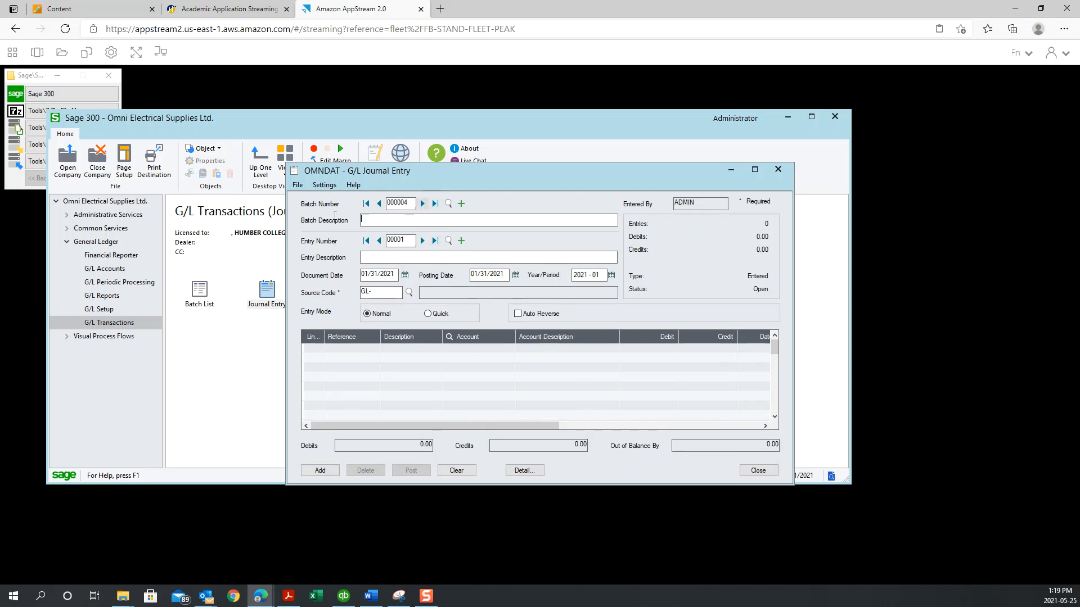
- Import the Excel 2007 file Monthly_Pmts from Temporary Files into the new journal batch
click(297, 186)
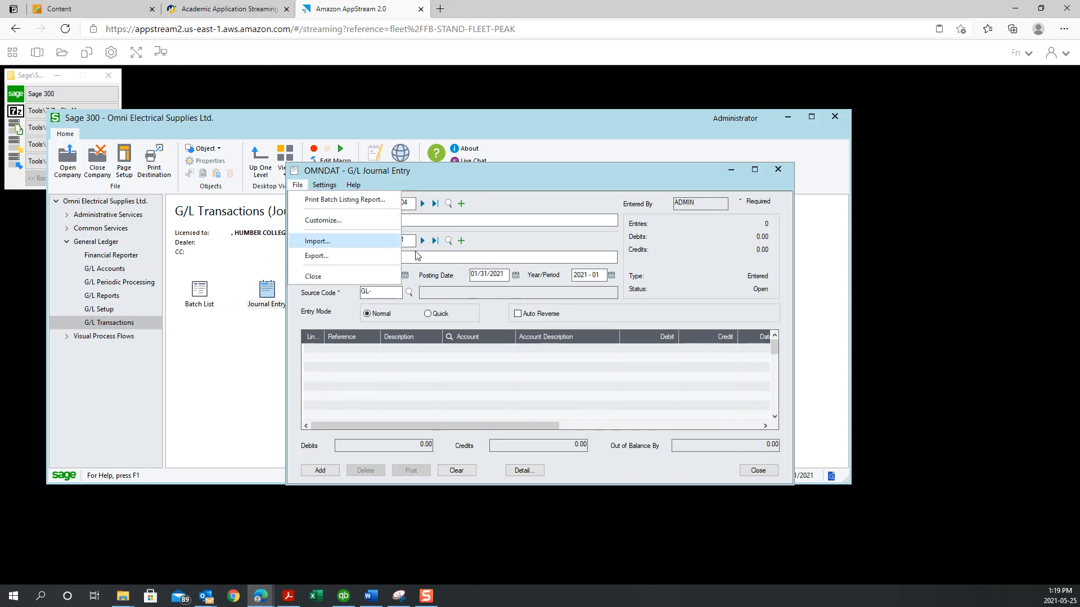
click(368, 246)
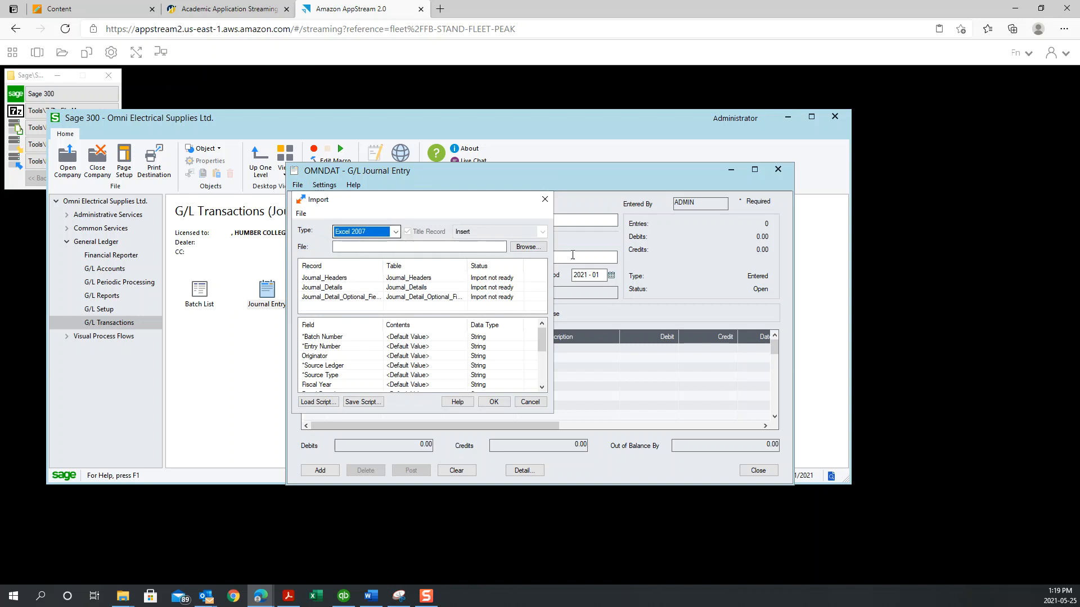
click(530, 247)
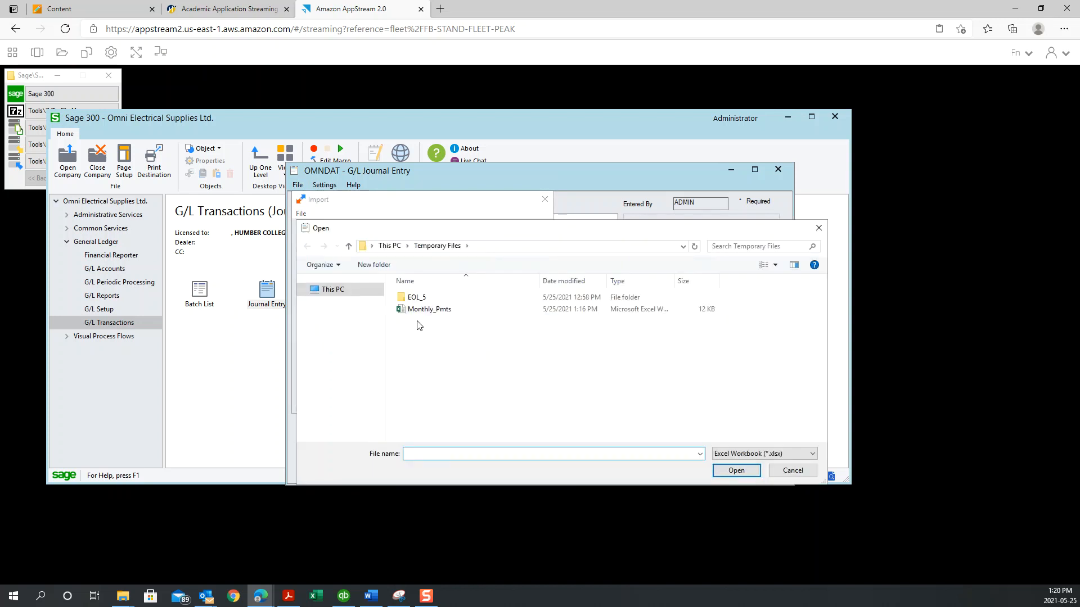
double_click(425, 310)
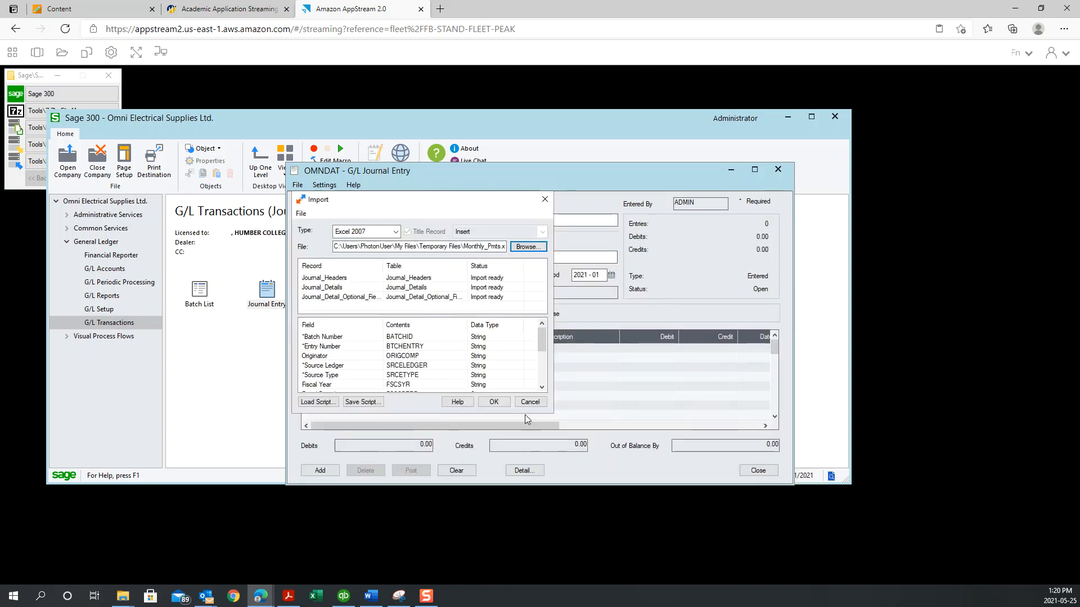
click(493, 401)
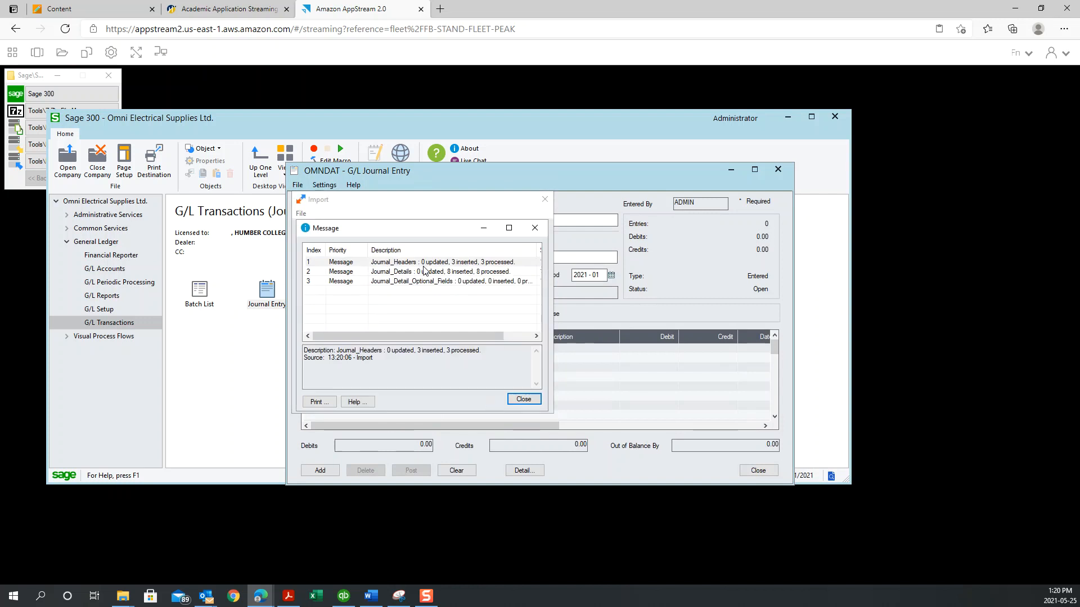
click(530, 397)
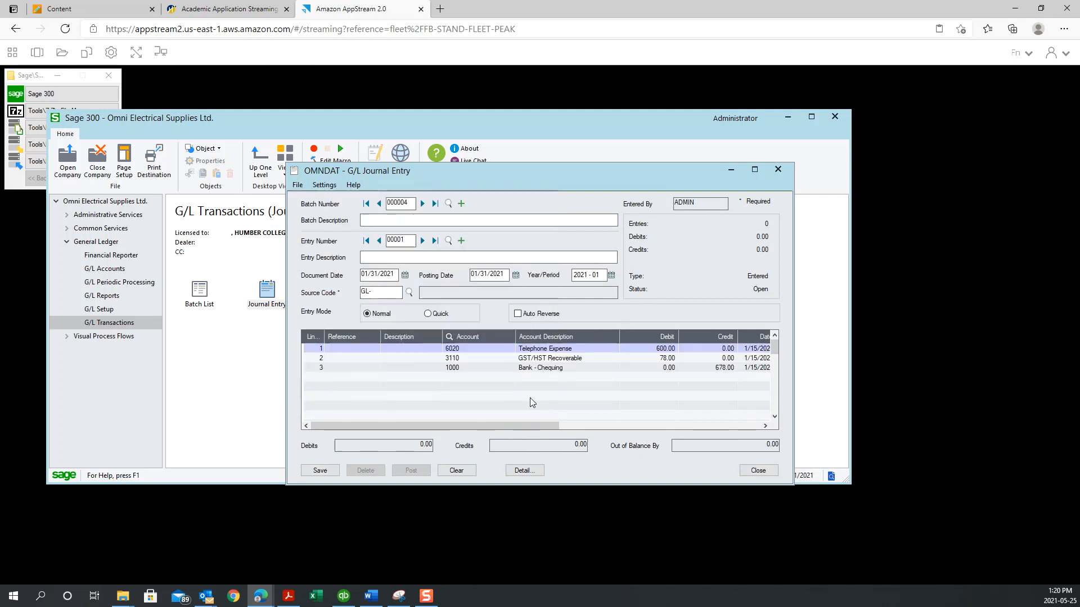
- Review the imported entries 00001 to 00003 in batch 000004 and close the journal entry window
click(423, 241)
click(423, 241)
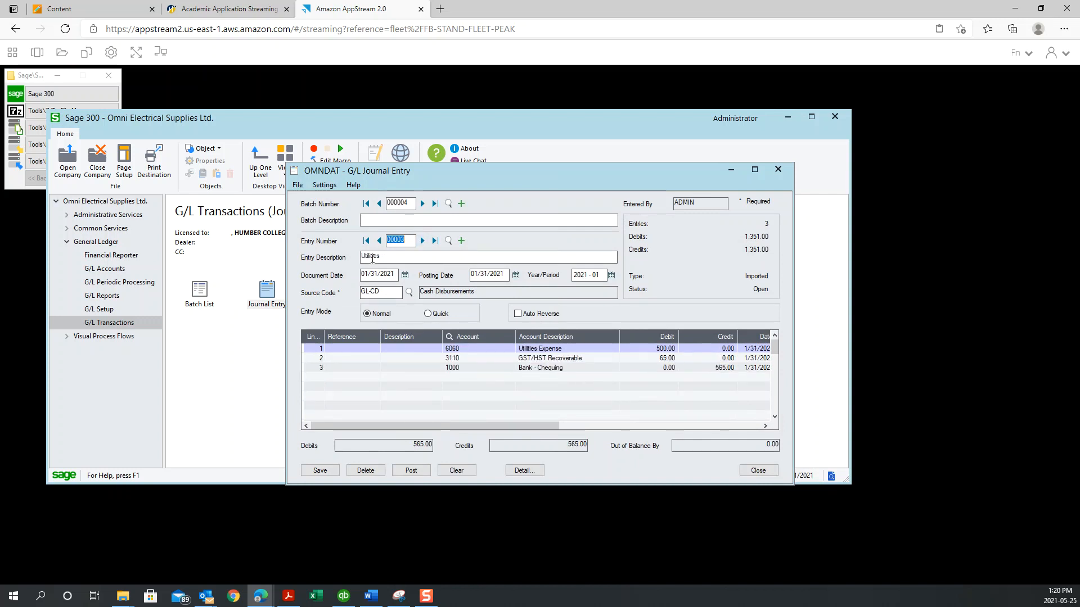
click(379, 240)
click(379, 241)
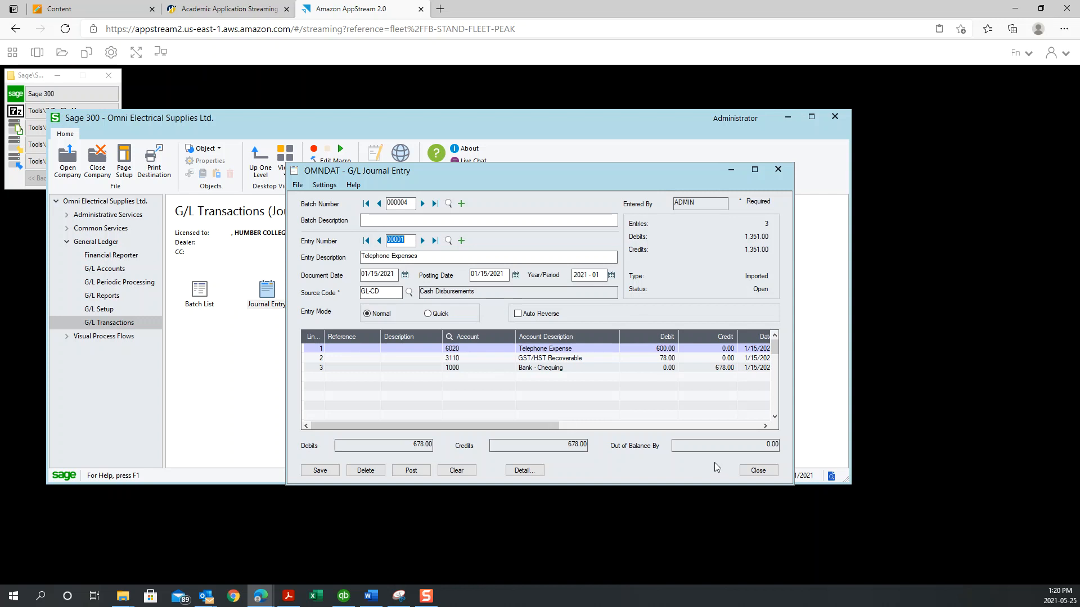
click(742, 471)
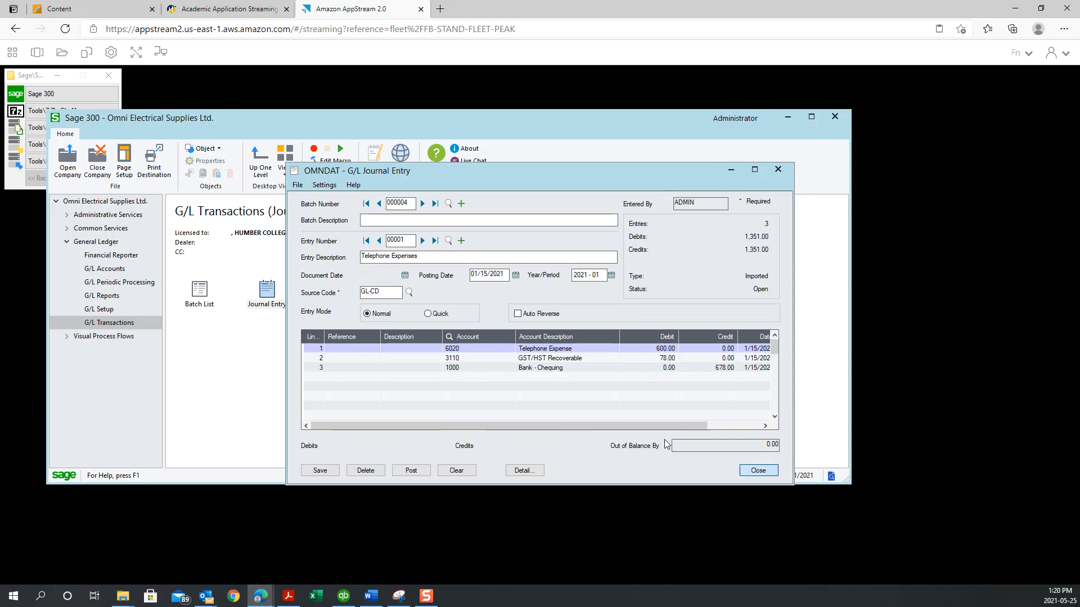
- Delete batch 000004 from the G/L batch list and close the list
click(198, 299)
double_click(198, 299)
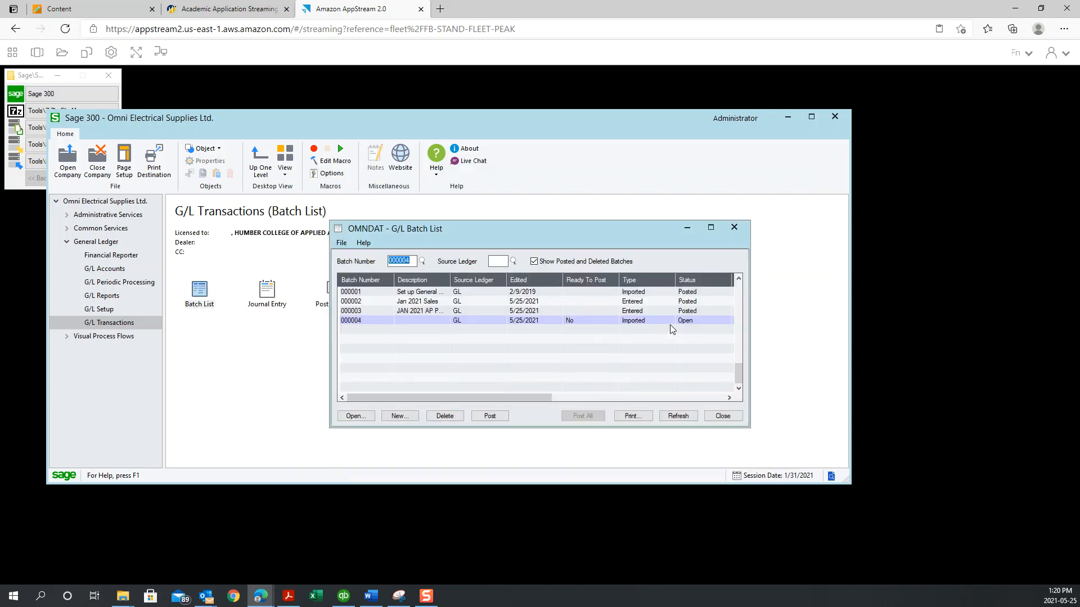
click(456, 417)
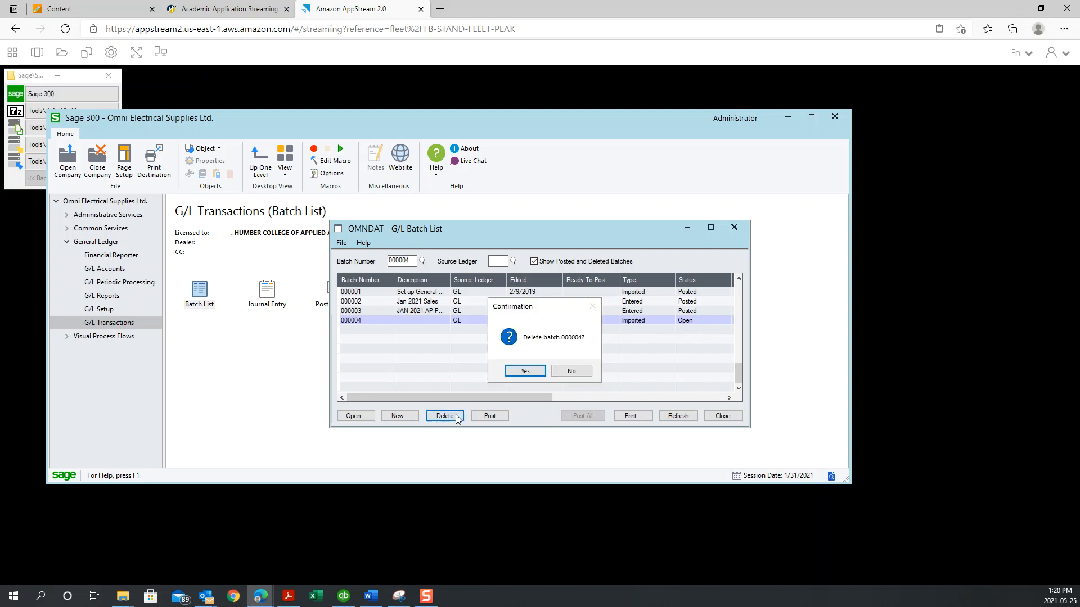
click(532, 375)
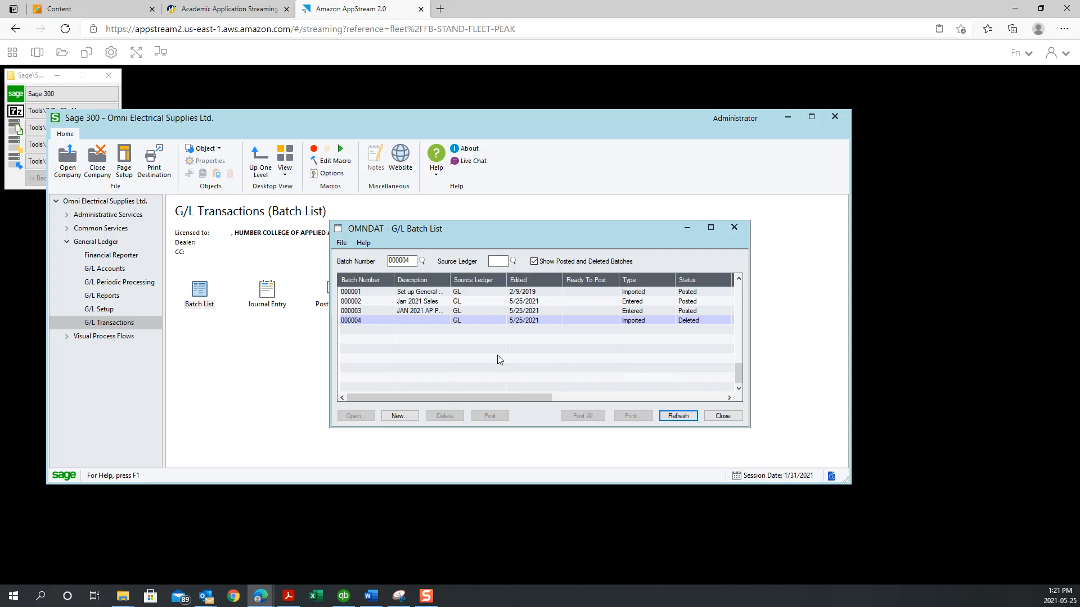
click(734, 227)
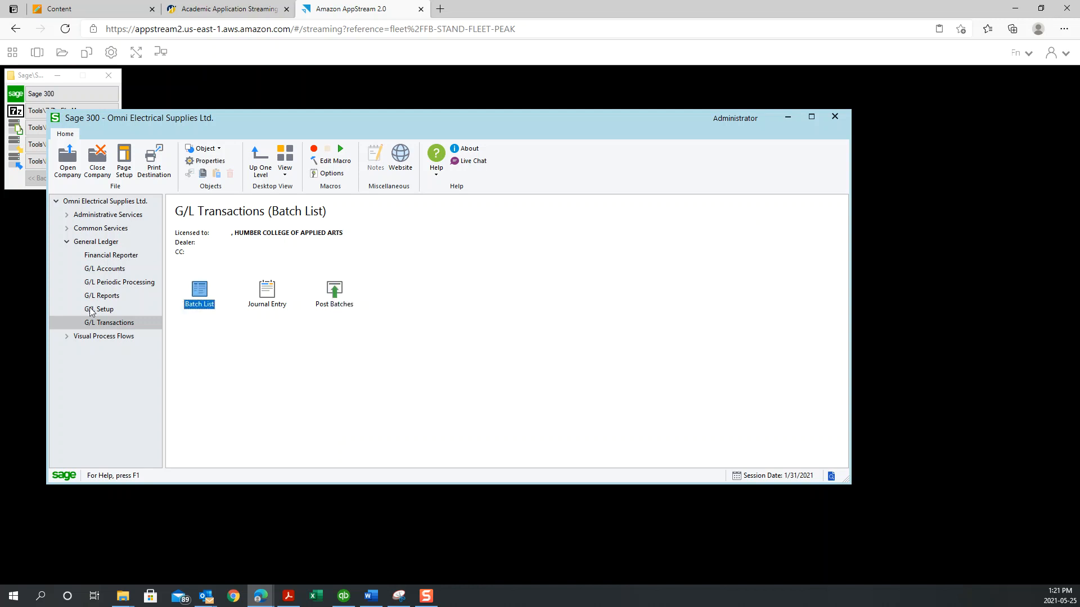
- Start a recurring entry in G/L Setup with the code MONTHLY
click(103, 310)
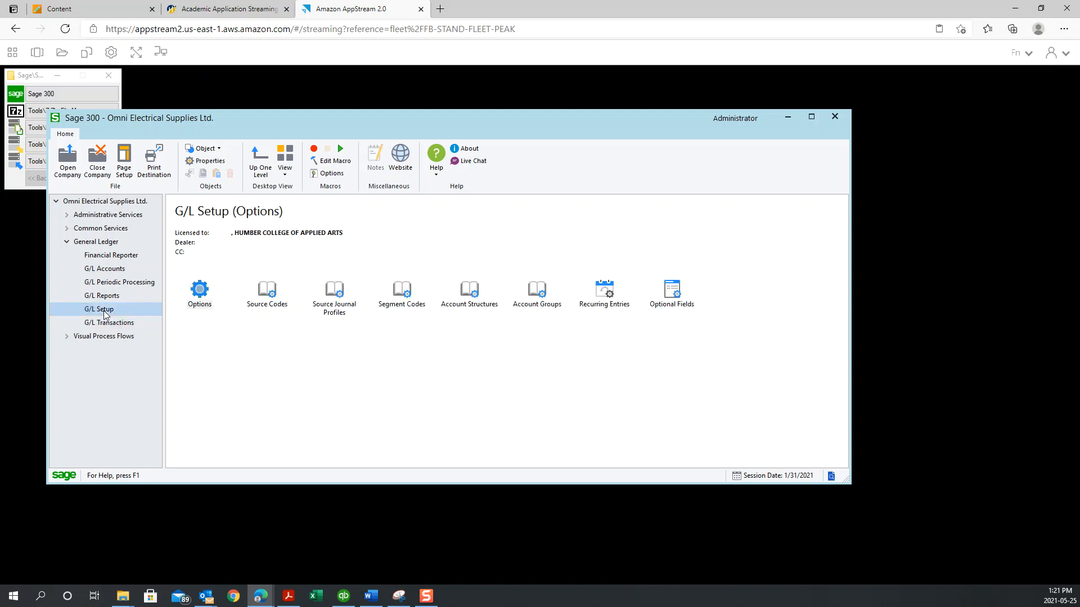
double_click(609, 296)
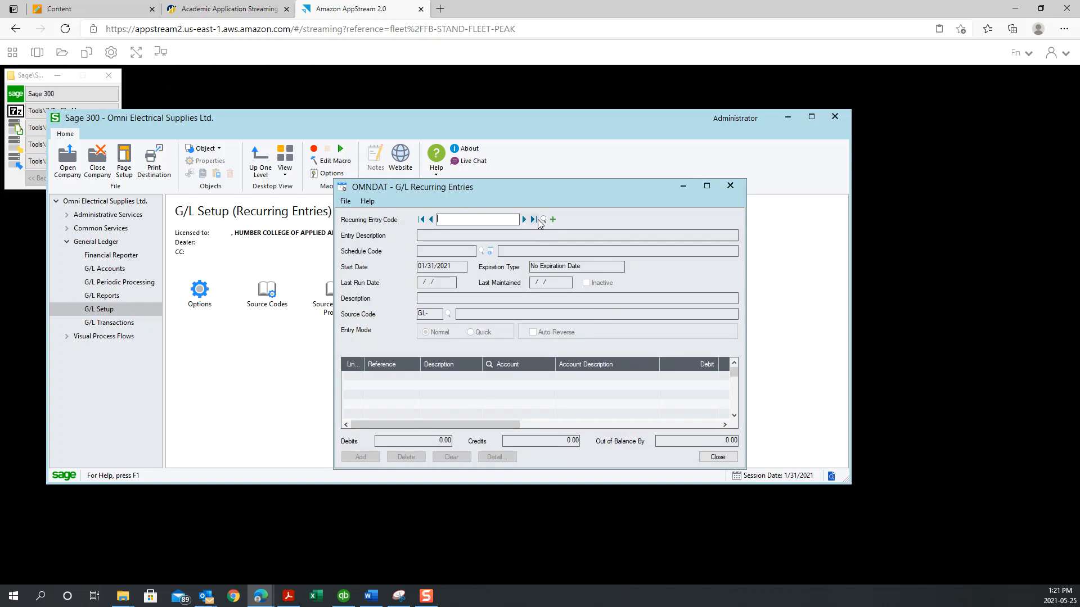
click(543, 220)
click(338, 273)
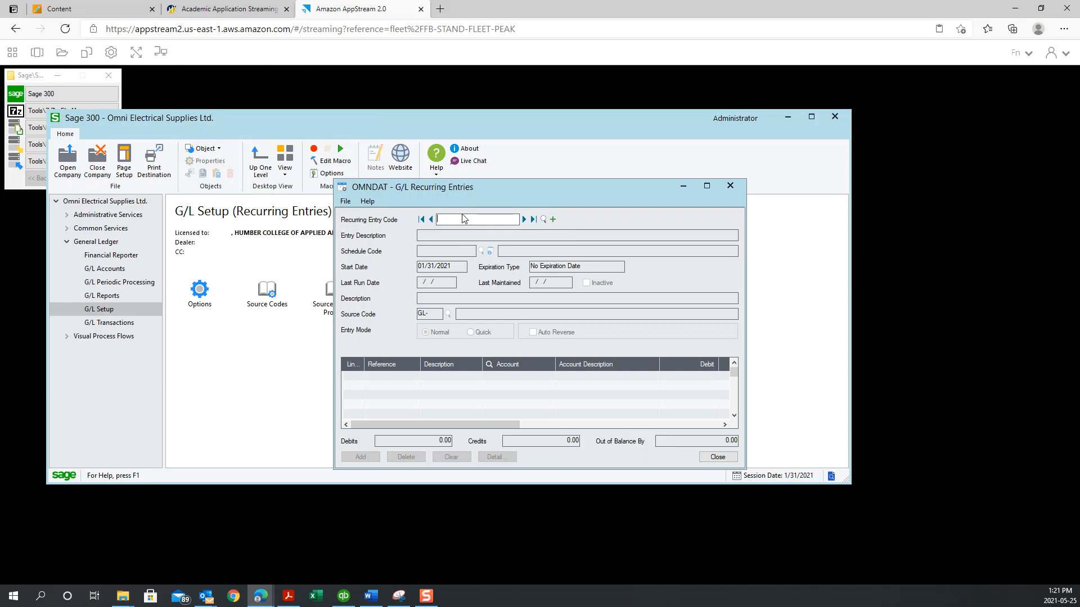
text(MONTHLY)
key(Tab)
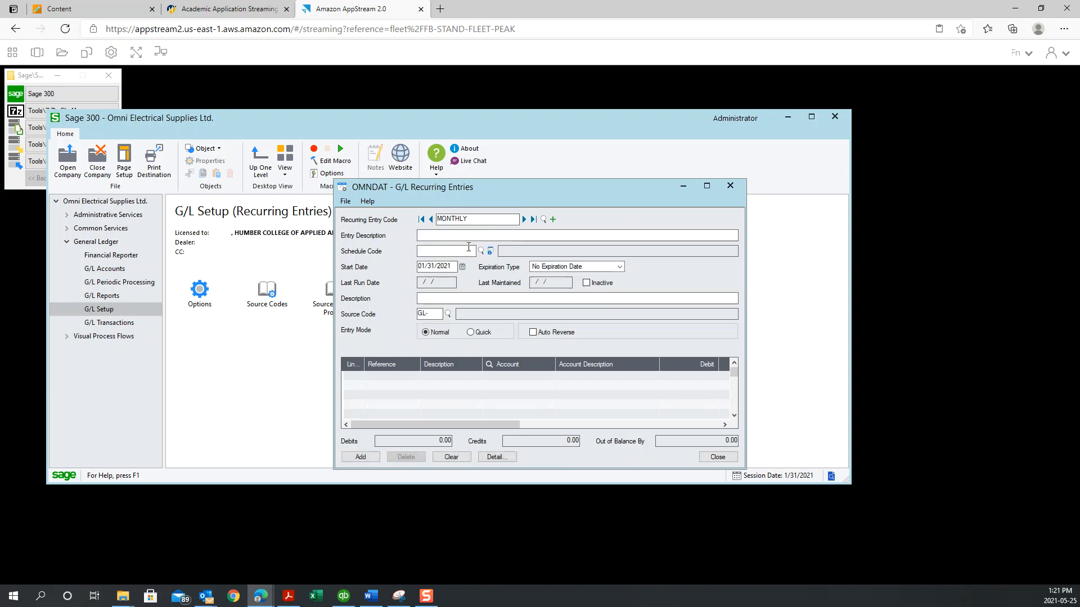
- Describe the recurring entry as "Monthly rent", assign the MONTHLY schedule, and keep the 01/31/2021 start date
text(Monthly rent)
click(481, 251)
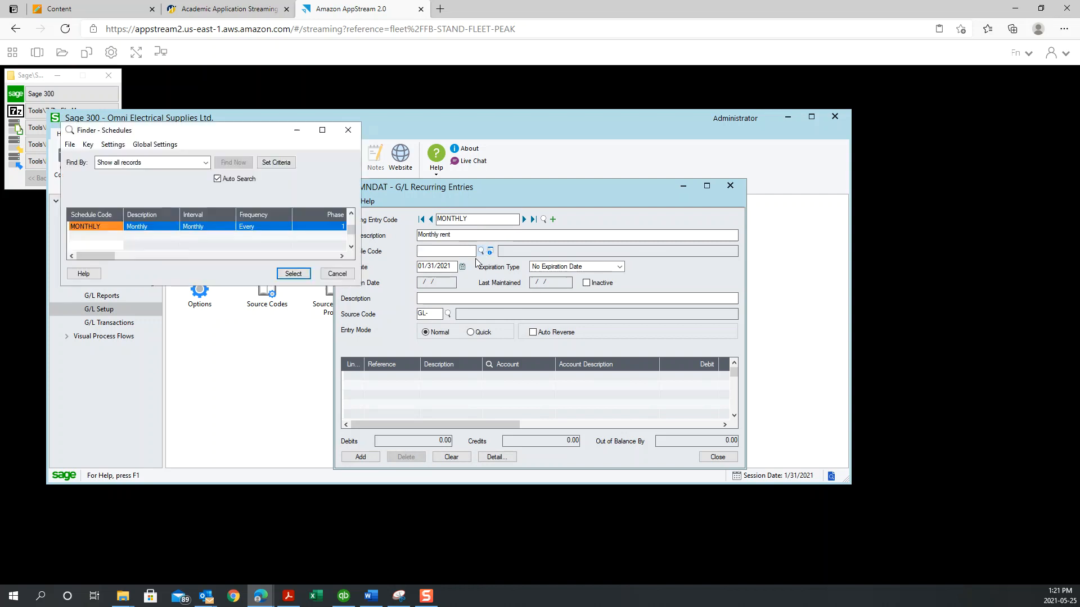
double_click(154, 231)
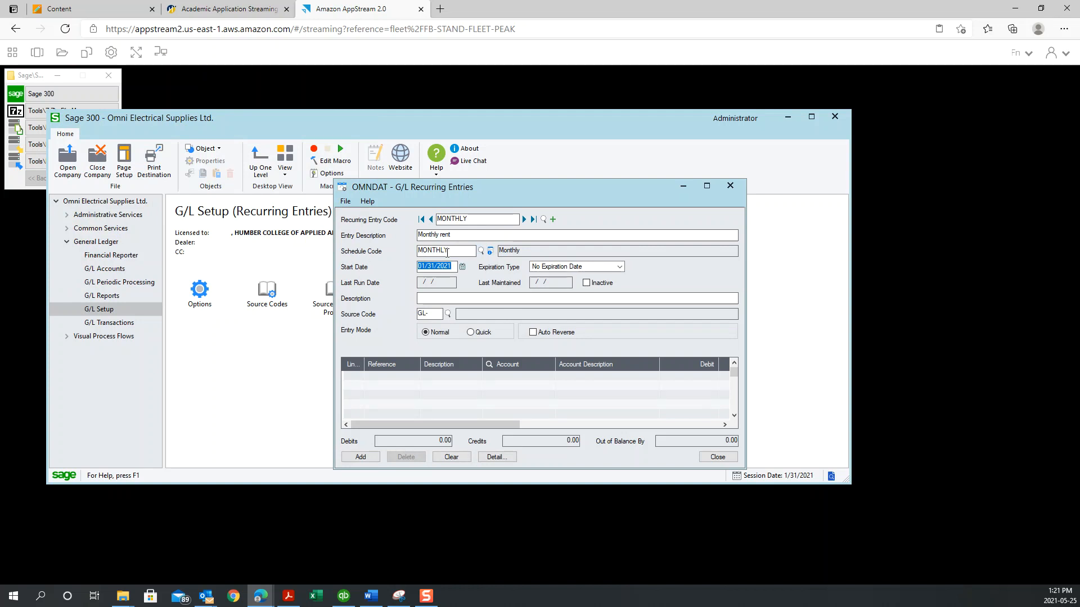
key(Tab)
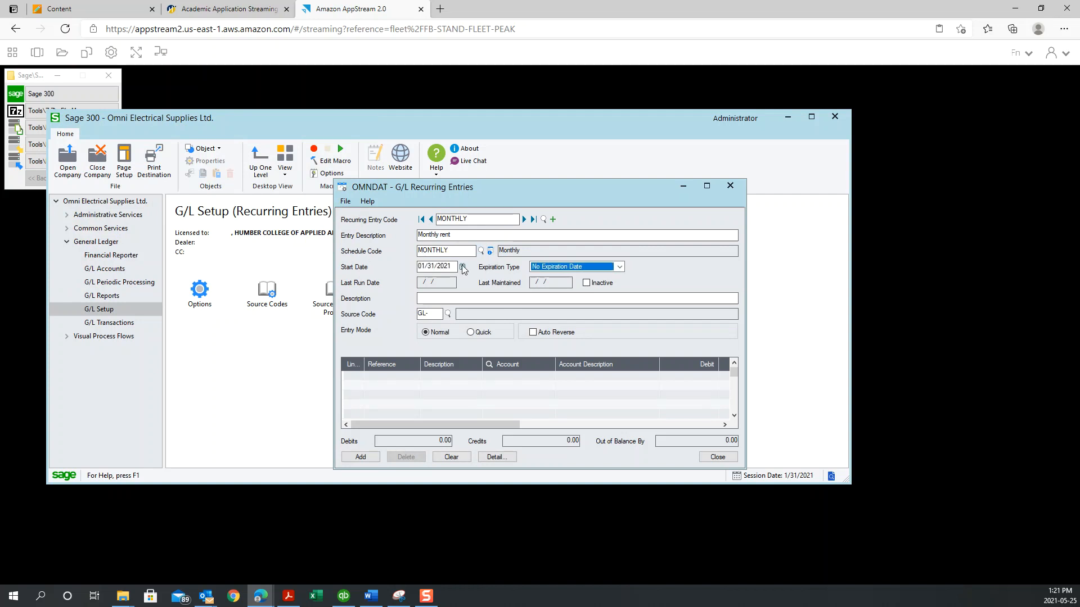
- Set the recurring entry to expire on the specific date 06/30/2021
click(620, 267)
click(568, 285)
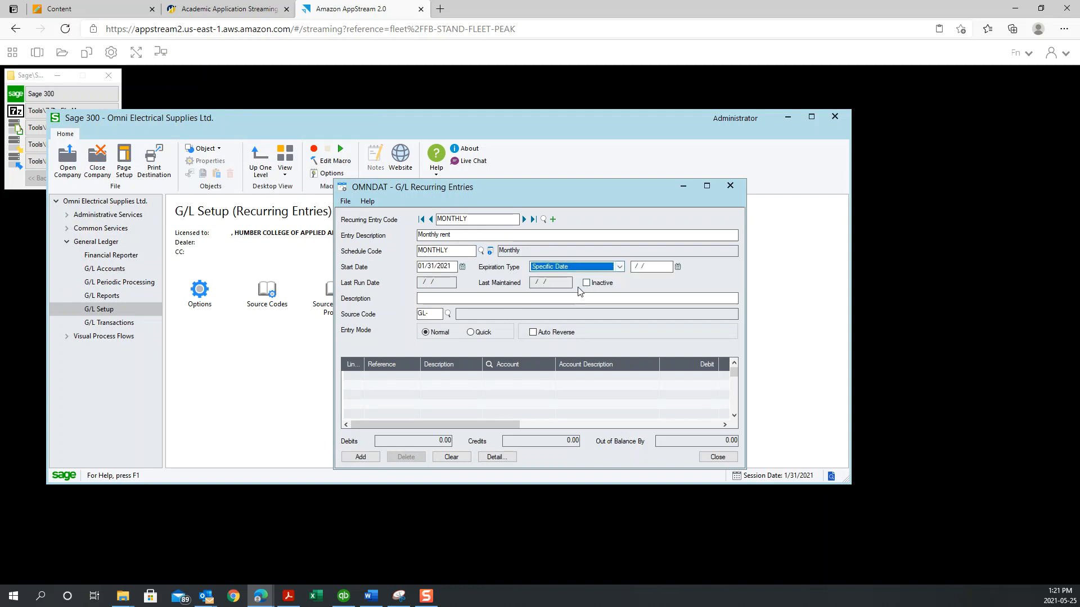
click(677, 267)
click(752, 284)
click(752, 284)
click(752, 284)
click(752, 284)
click(752, 284)
click(752, 284)
click(752, 284)
click(638, 284)
click(638, 284)
click(665, 339)
- Enter "Monthly rental machine" as the journal description and choose source code GL-CR, Cash Receipts
click(439, 298)
text(Monthly rent)
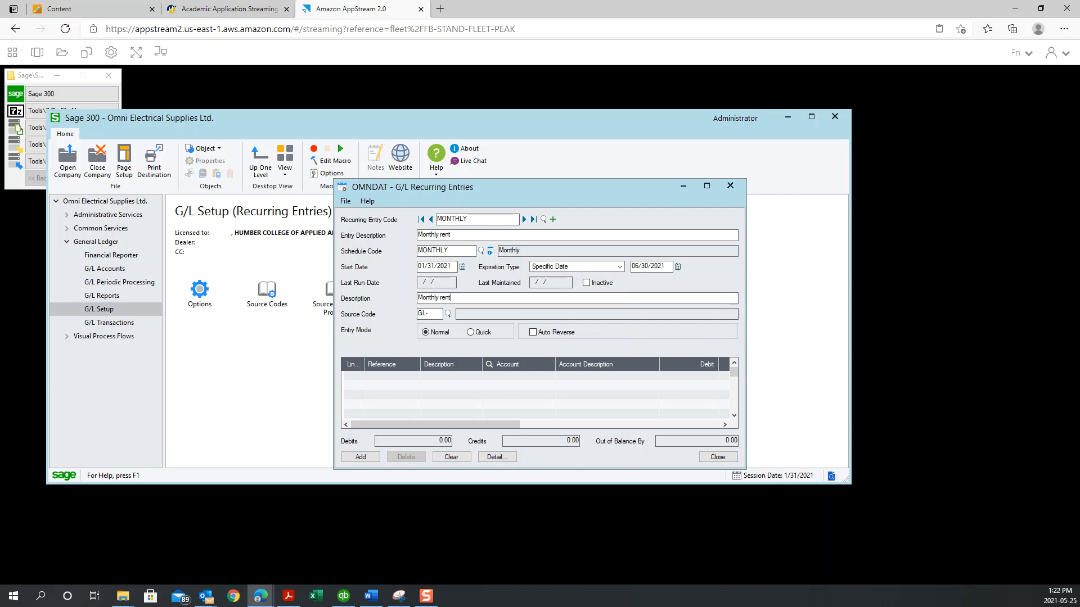
text(ral al machine)
key(Tab)
click(449, 314)
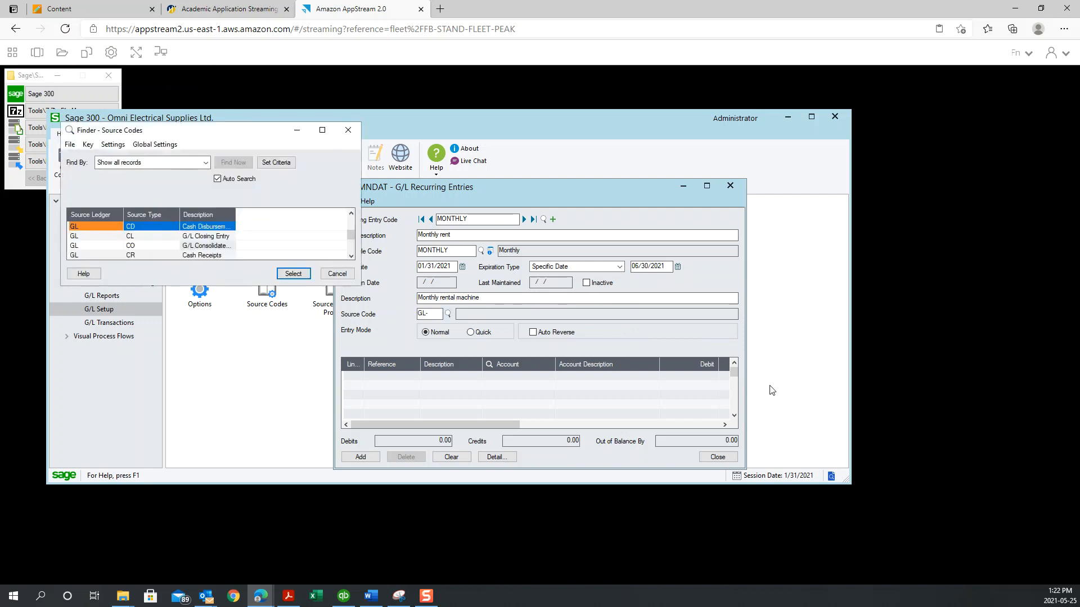
double_click(208, 258)
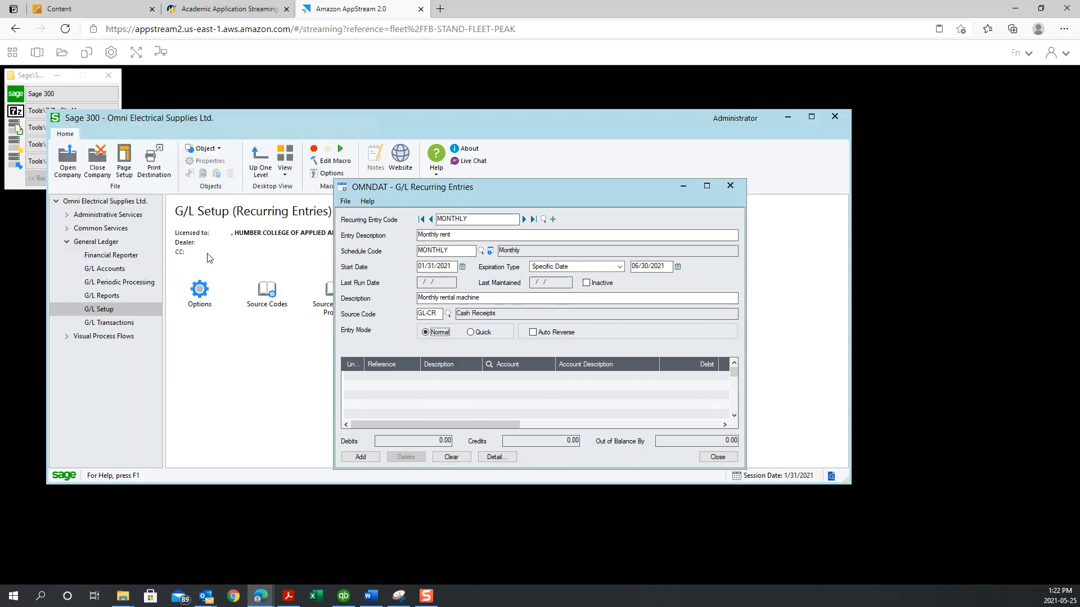
- Add a detail line to the recurring entry debiting account 1000, Bank - Chequing, for 565.00
click(486, 385)
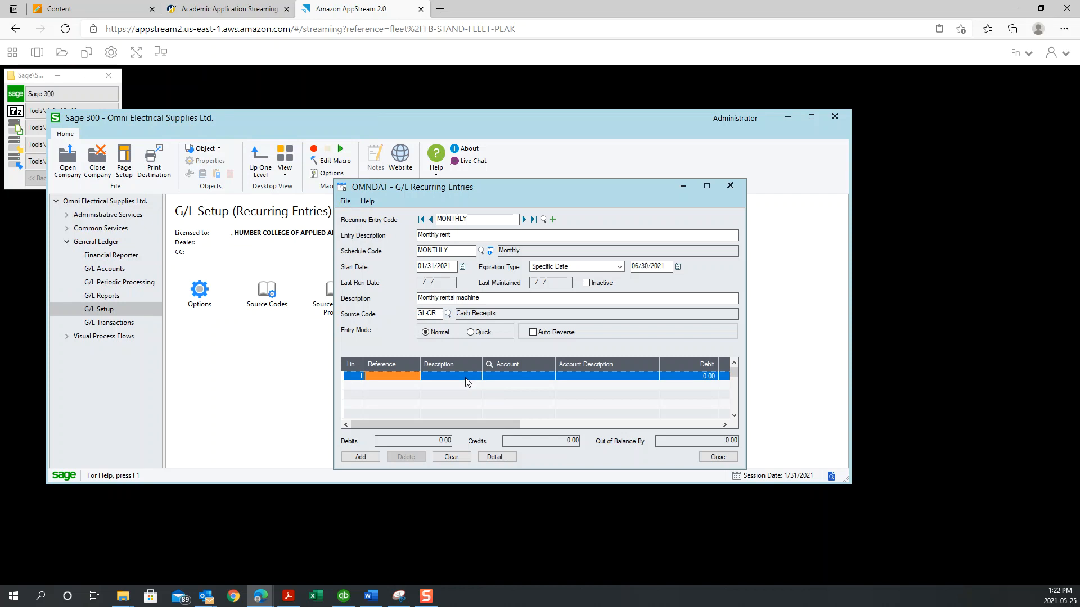
double_click(471, 376)
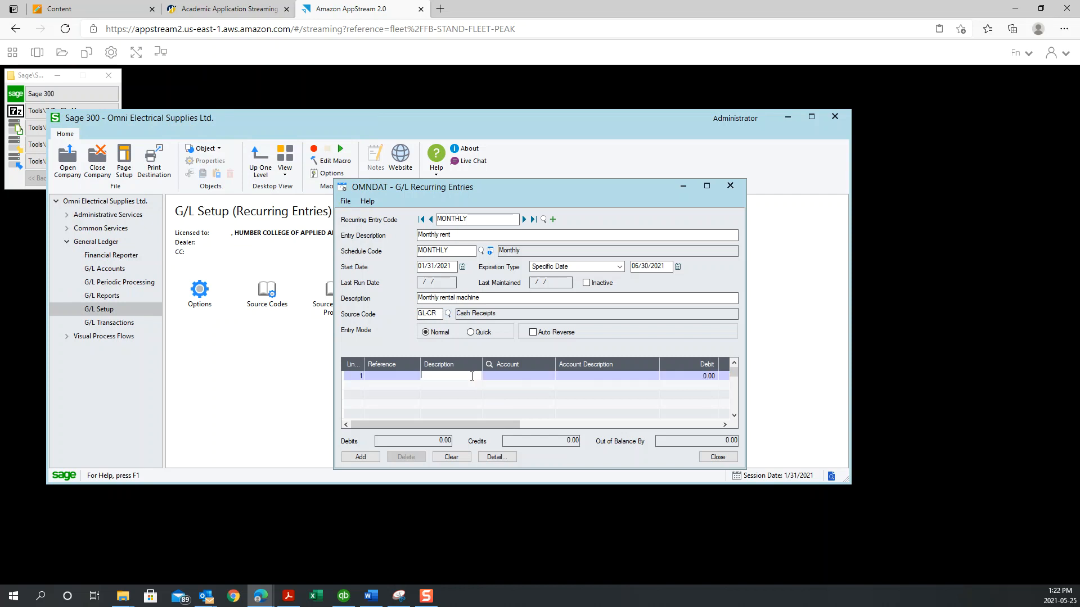
click(533, 378)
click(549, 376)
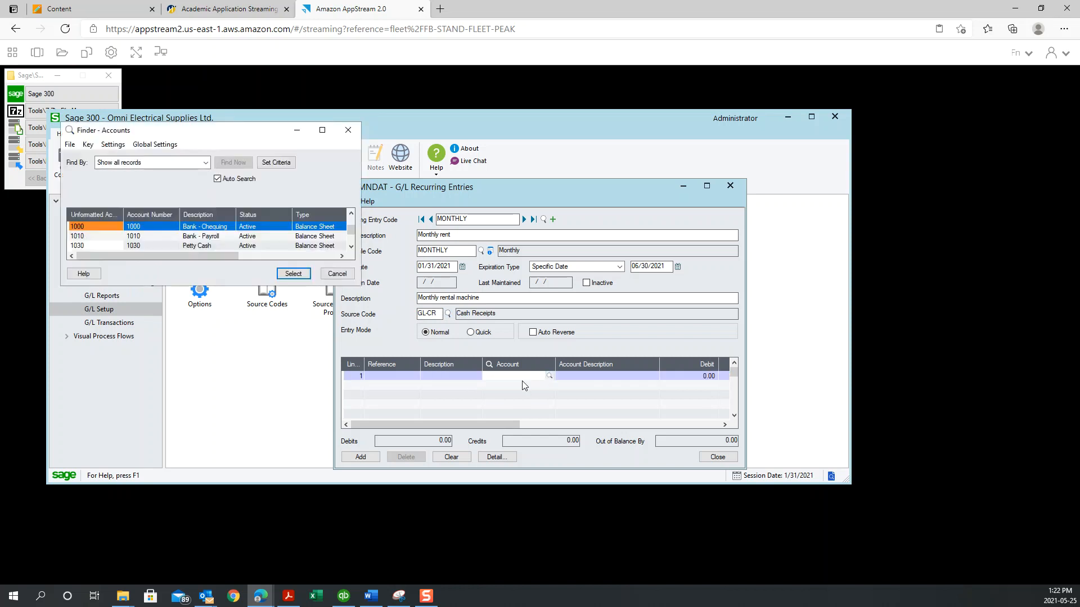
scroll(233, 228, up, 1)
double_click(231, 227)
double_click(702, 375)
text(565)
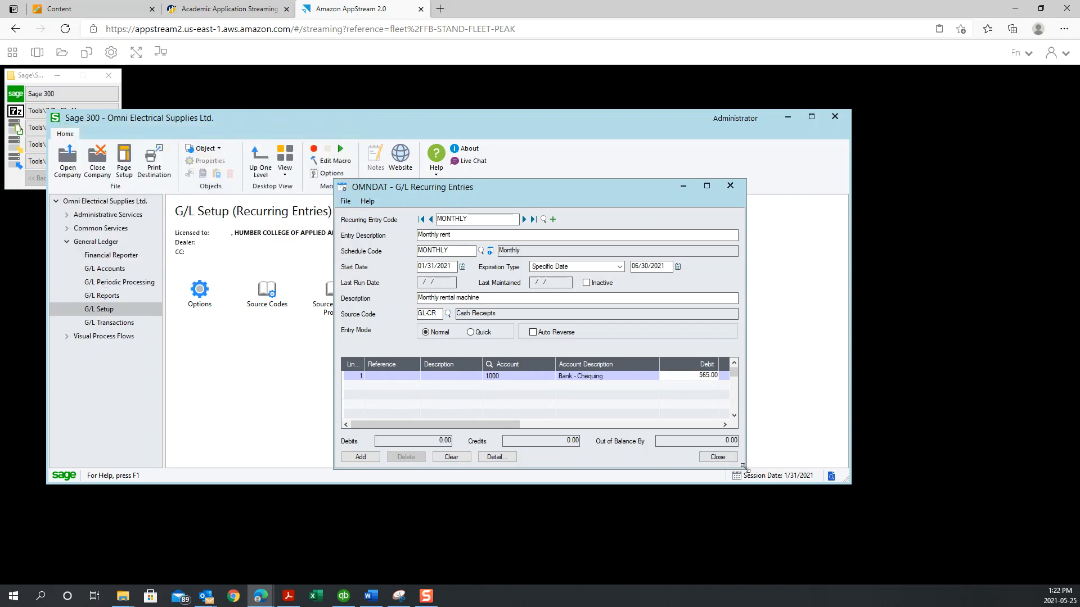
drag(745, 469, 813, 486)
drag(577, 189, 553, 132)
click(511, 326)
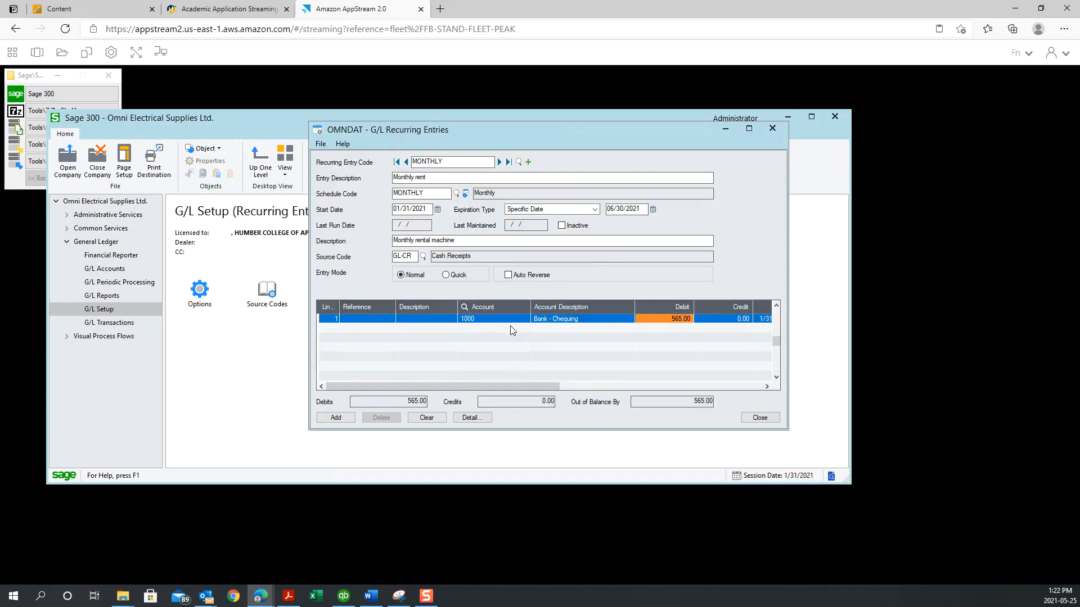
- Add a second detail line crediting account 4500-200, Sales, for 500.00
key(Insert)
click(511, 330)
click(524, 328)
scroll(275, 254, down, 6)
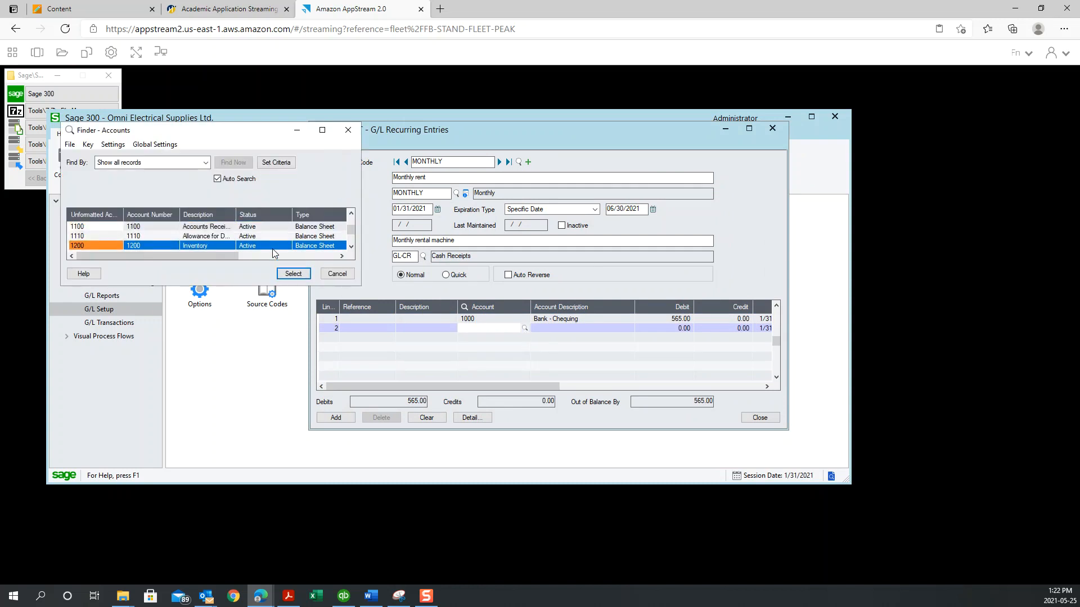
scroll(275, 253, down, 8)
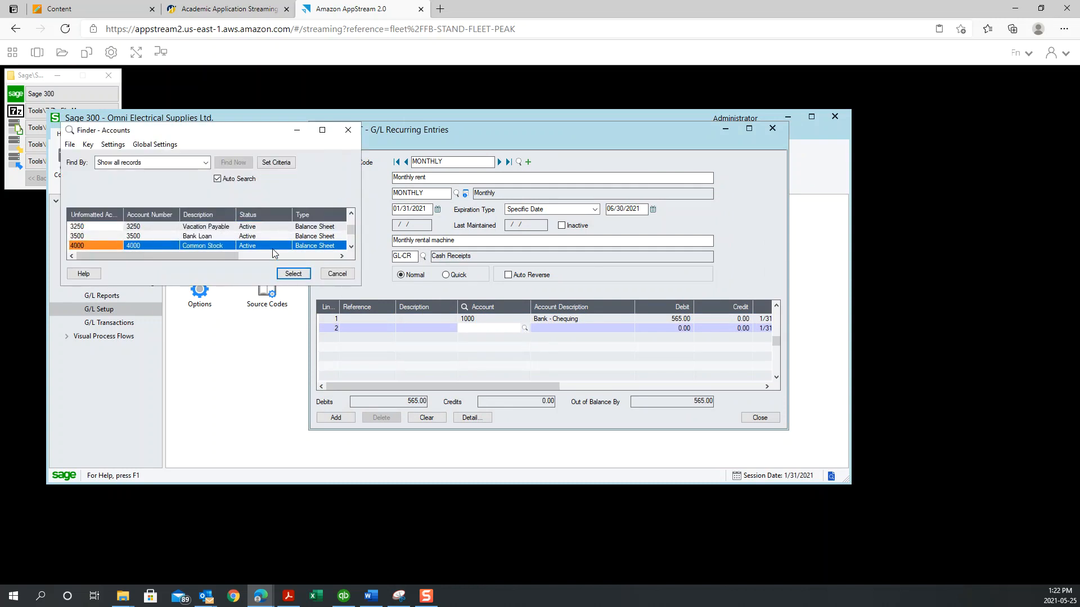
double_click(236, 235)
key(Tab)
text(500)
- Add a third line crediting account 3100, GST/HST Payable, for 65.00 and add the MONTHLY recurring entry
key(Insert)
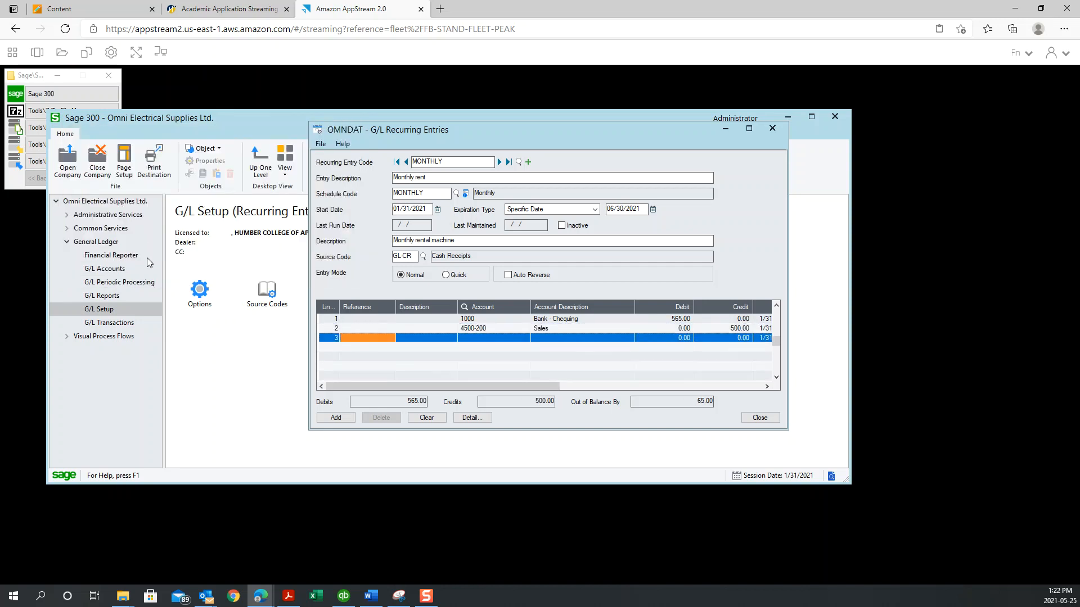
click(519, 337)
click(524, 338)
scroll(246, 254, down, 4)
scroll(245, 254, down, 8)
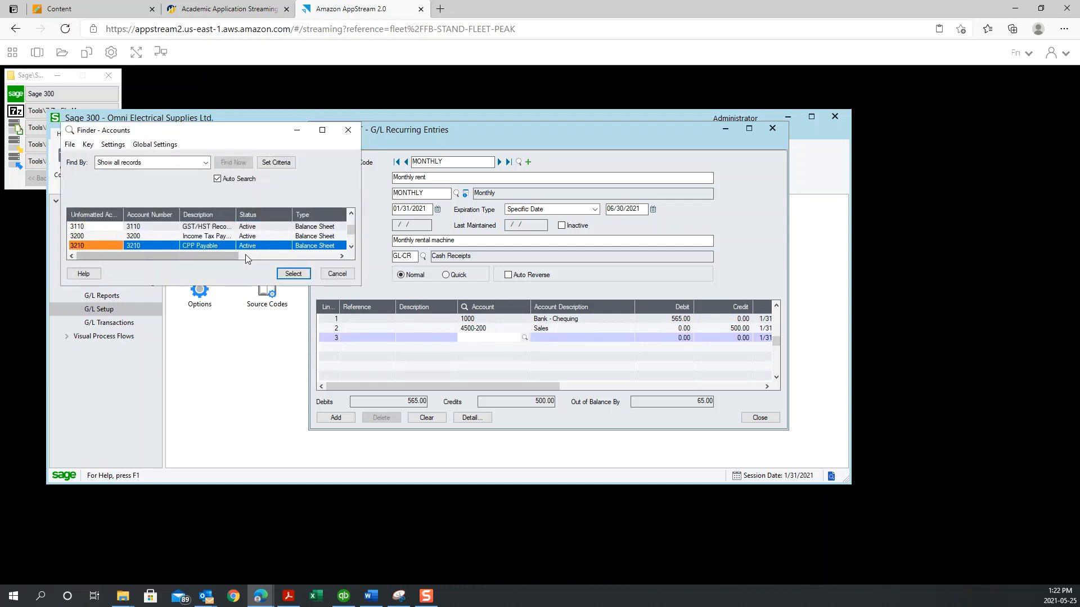
double_click(252, 227)
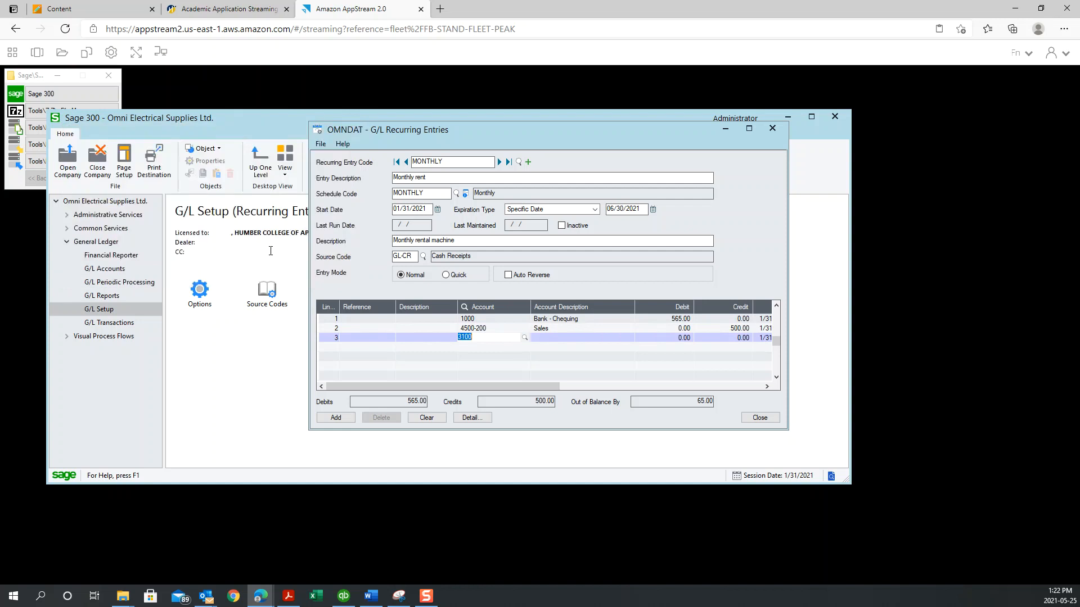
key(Tab)
key(Tab)
text(65)
key(Tab)
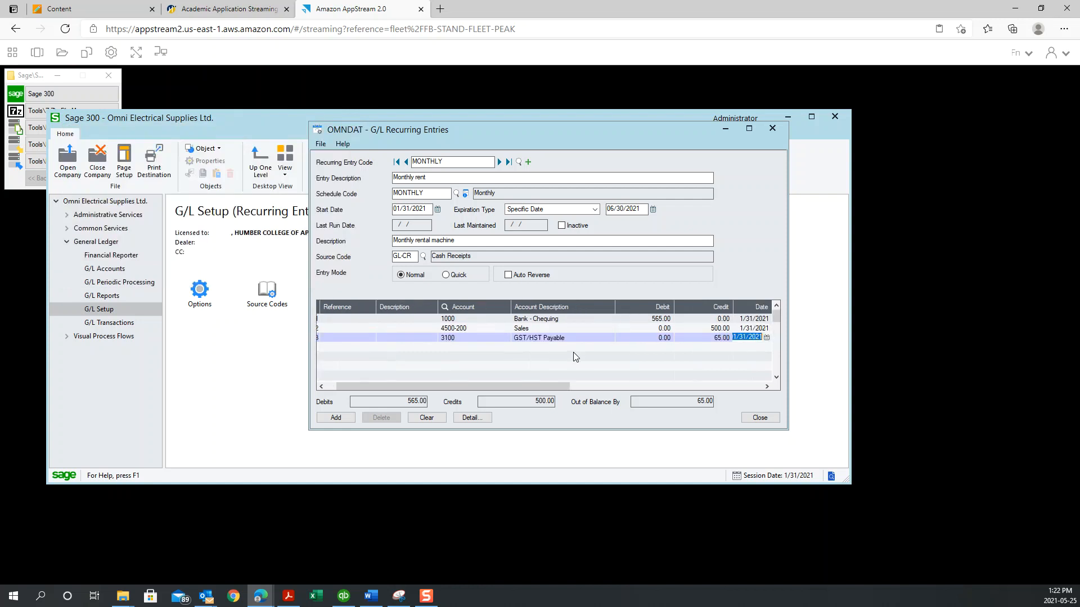
click(345, 416)
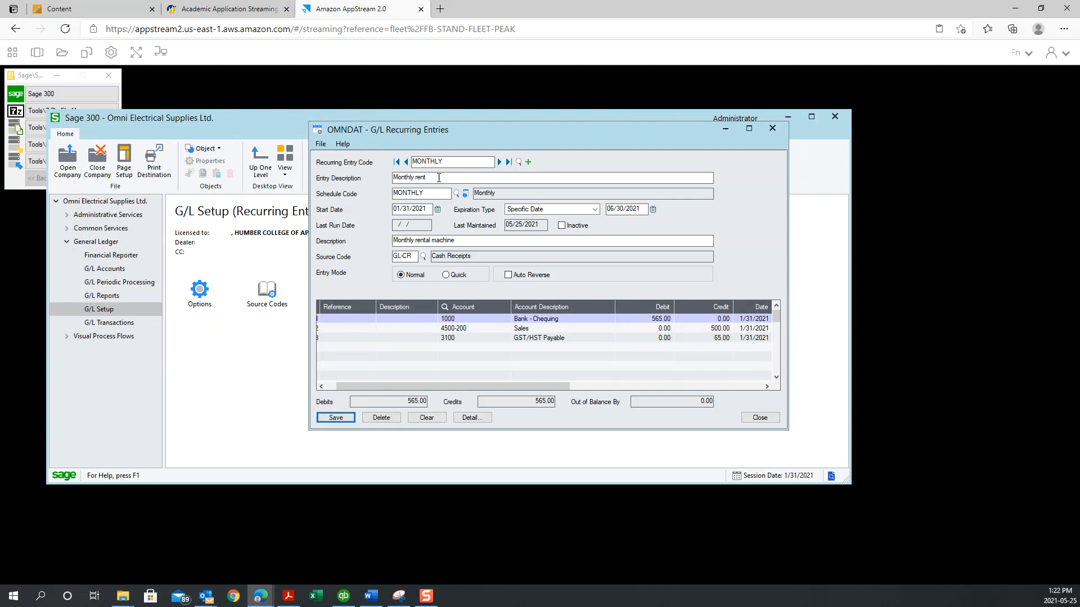
- Change the entry description to "Monthly Rental to ABC Rental Inc.", save the recurring entry and close its window
click(445, 182)
key(BackSpace)
key(BackSpace)
key(BackSpace)
text(Rren)
key(BackSpace)
key(BackSpace)
key(BackSpace)
text(enal)
key(BackSpace)
key(BackSpace)
key(BackSpace)
text(ntal to ABC Rental Inc.)
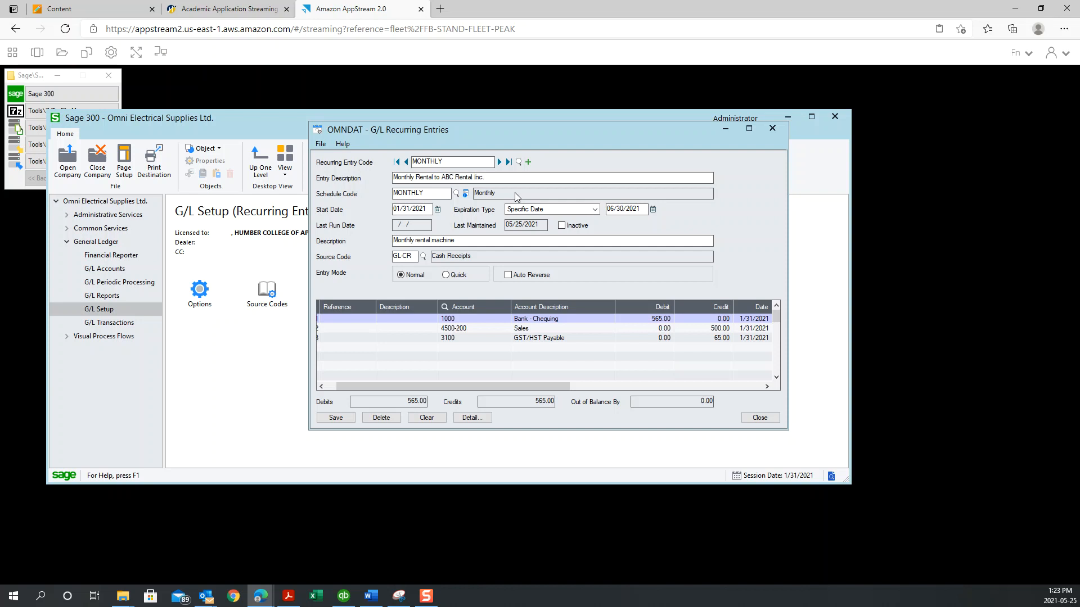
click(344, 418)
click(760, 418)
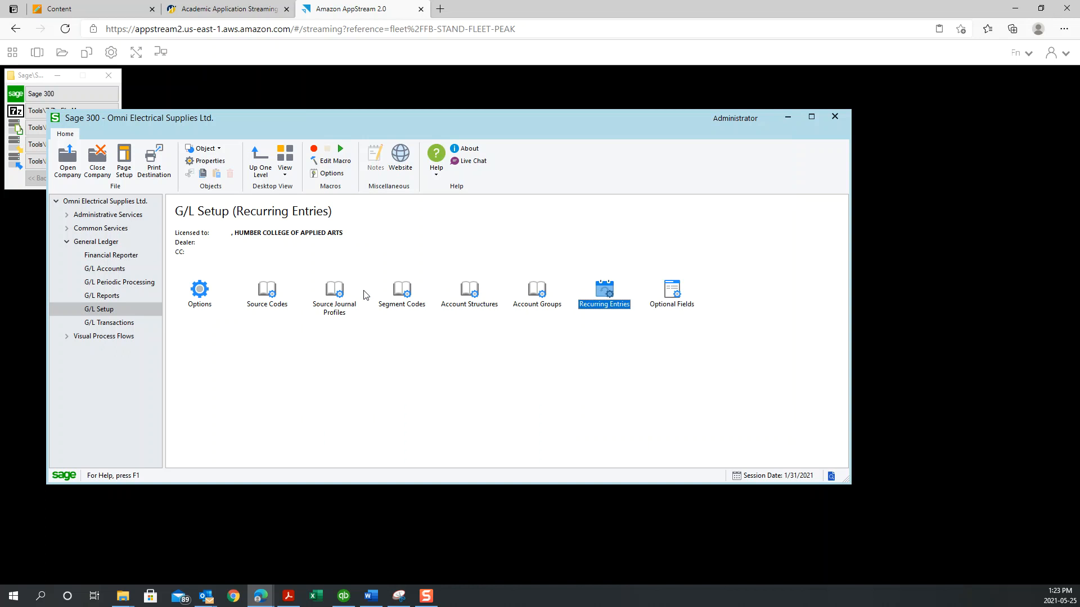
click(424, 327)
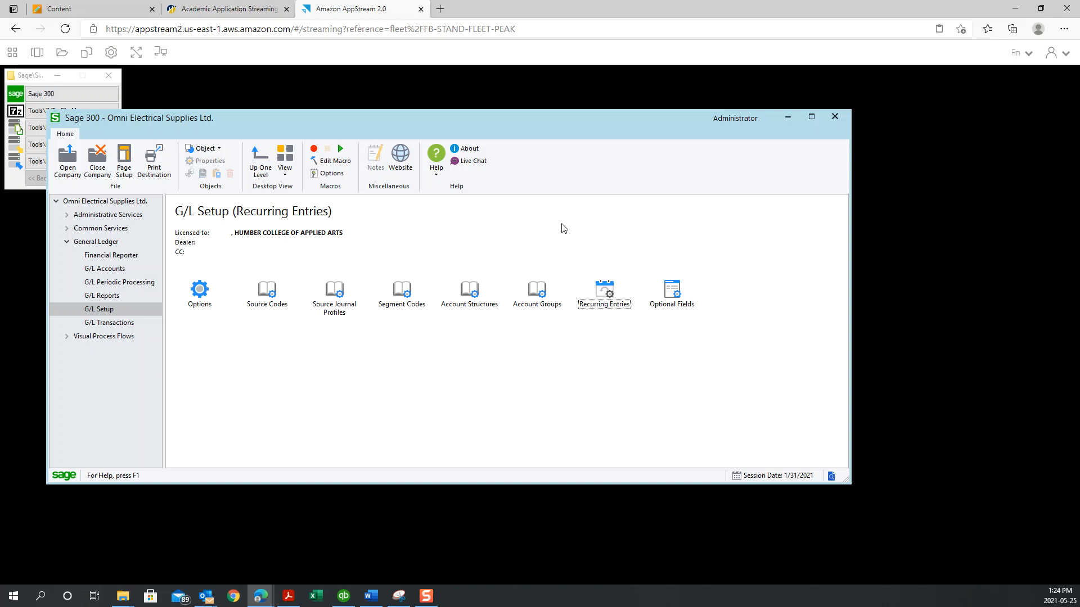
click(122, 269)
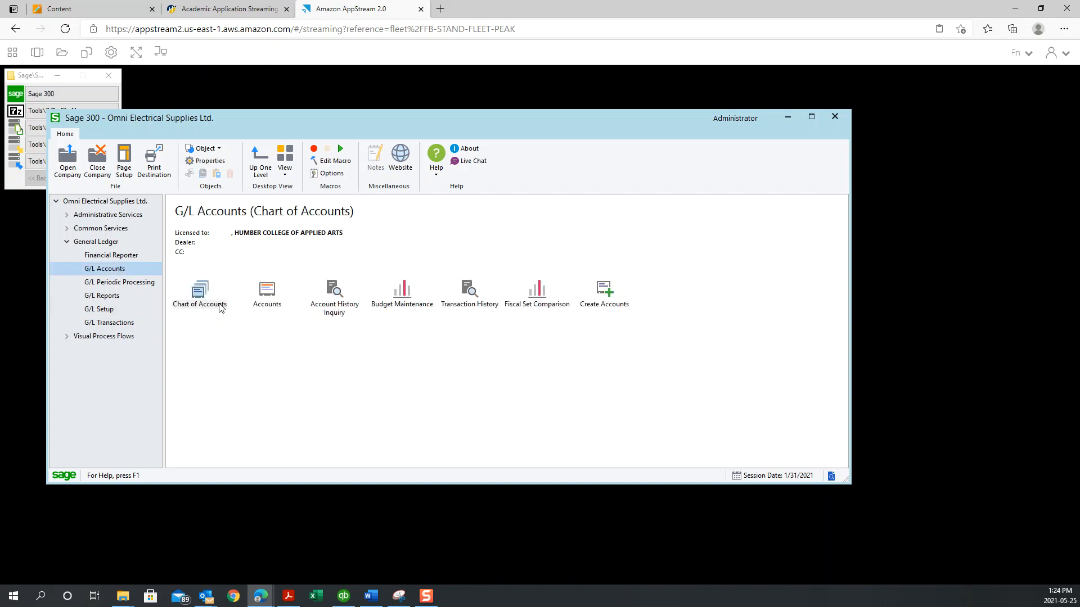
double_click(263, 306)
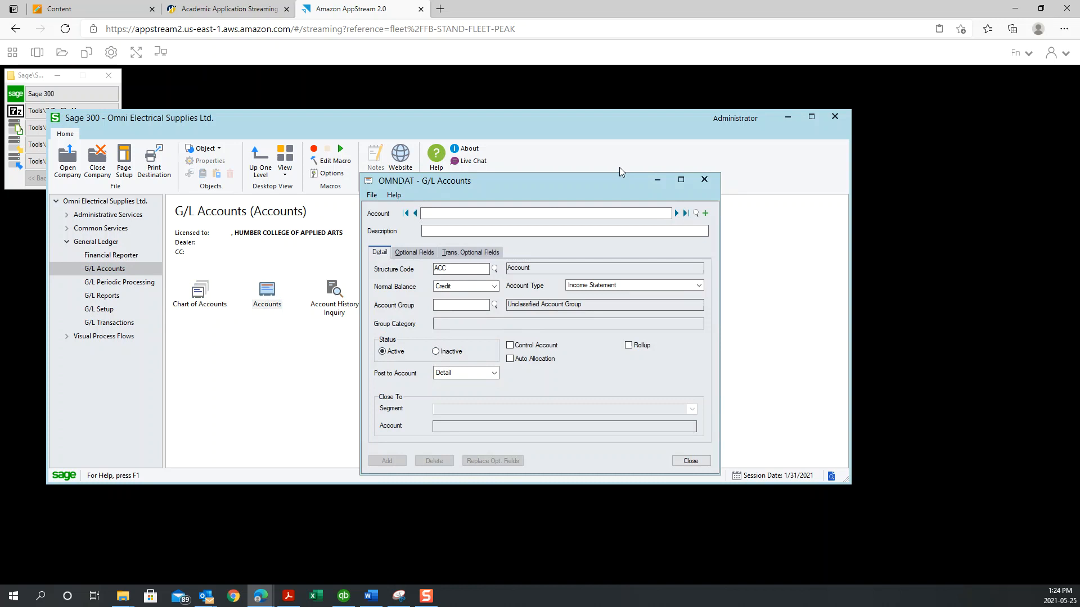
click(704, 179)
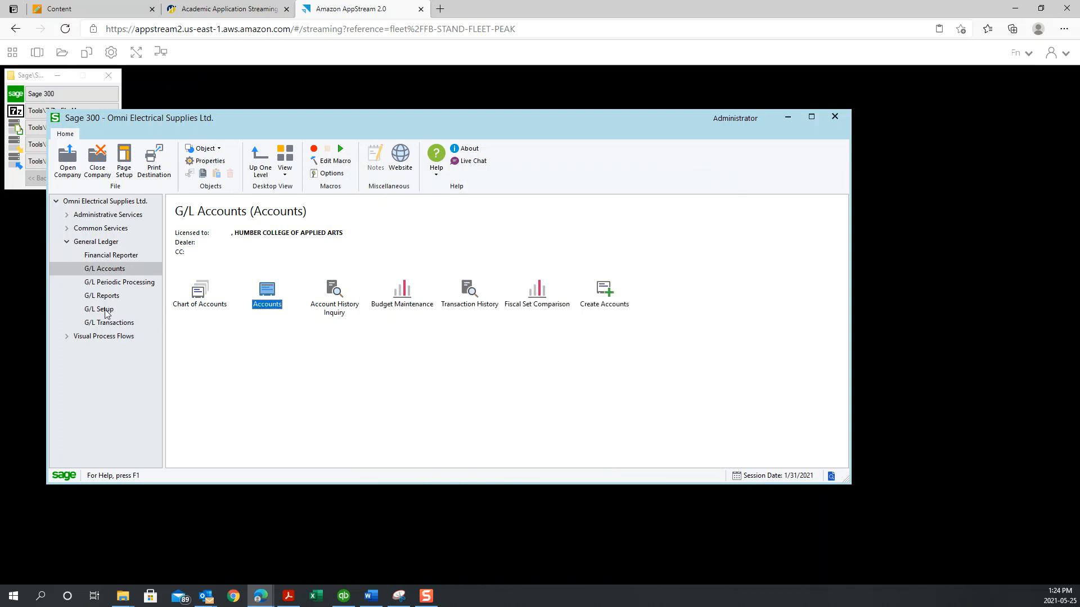
- Examine the existing batches in the G/L batch list and close the list
click(108, 323)
double_click(200, 292)
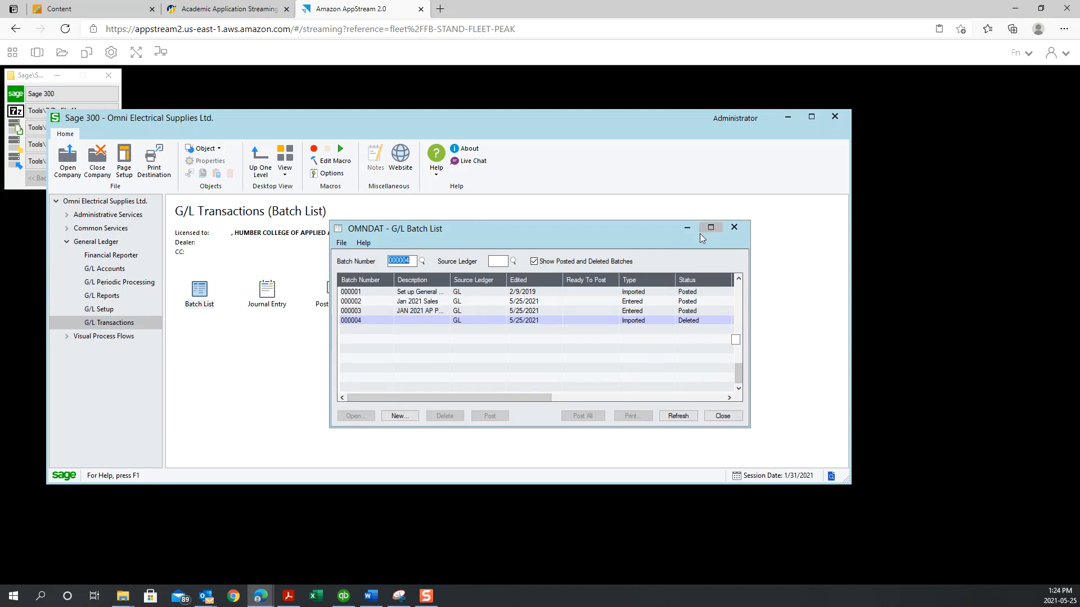
click(711, 228)
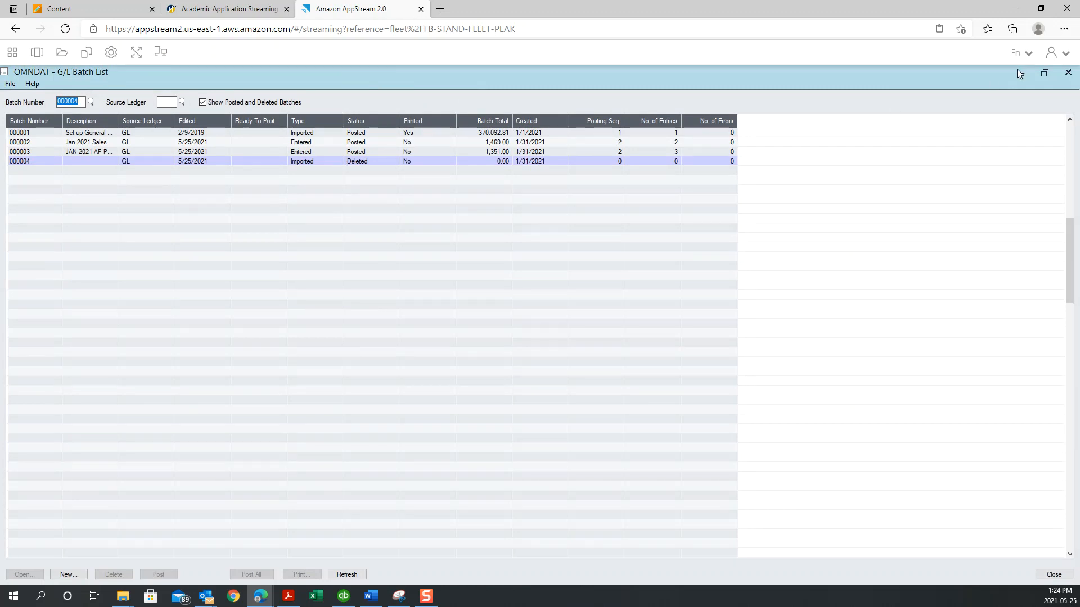
click(1068, 72)
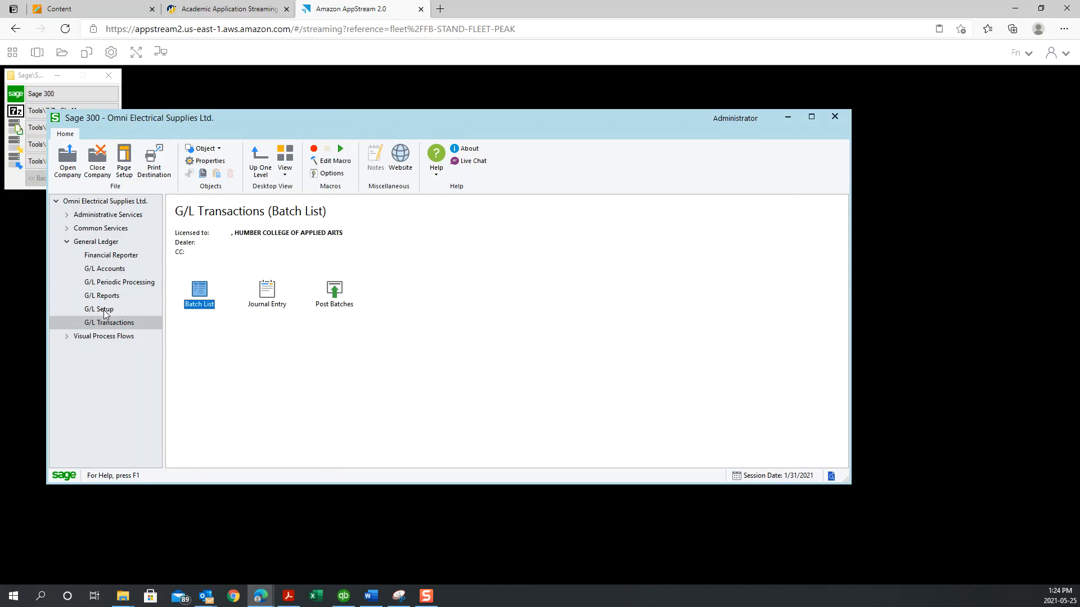
- Create a recurring entries batch in G/L Periodic Processing for run date 01/31/2021, covering all entry codes with the Default method
click(106, 285)
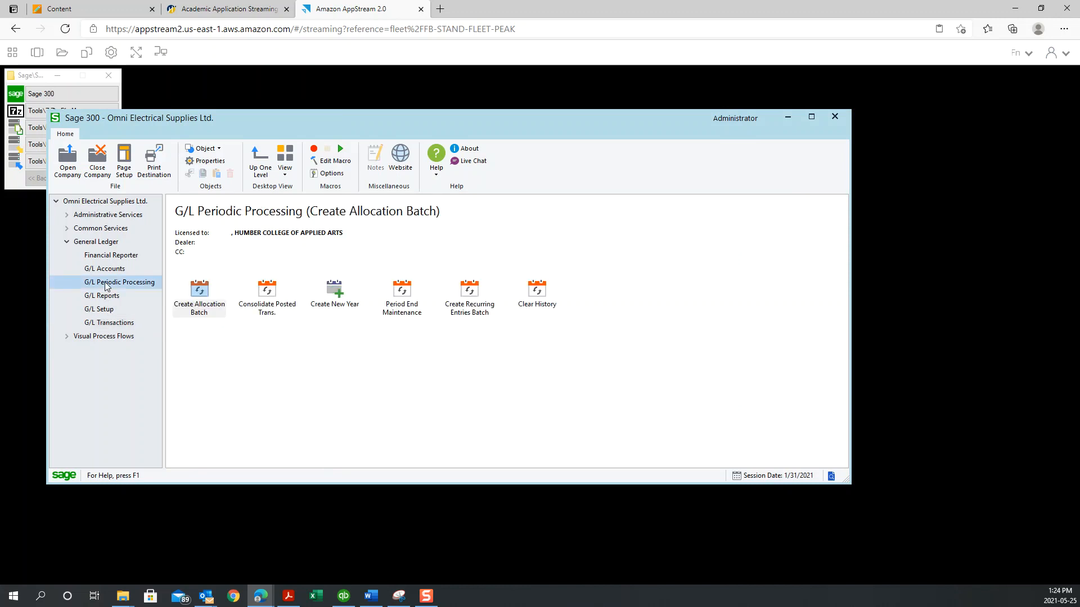
click(194, 309)
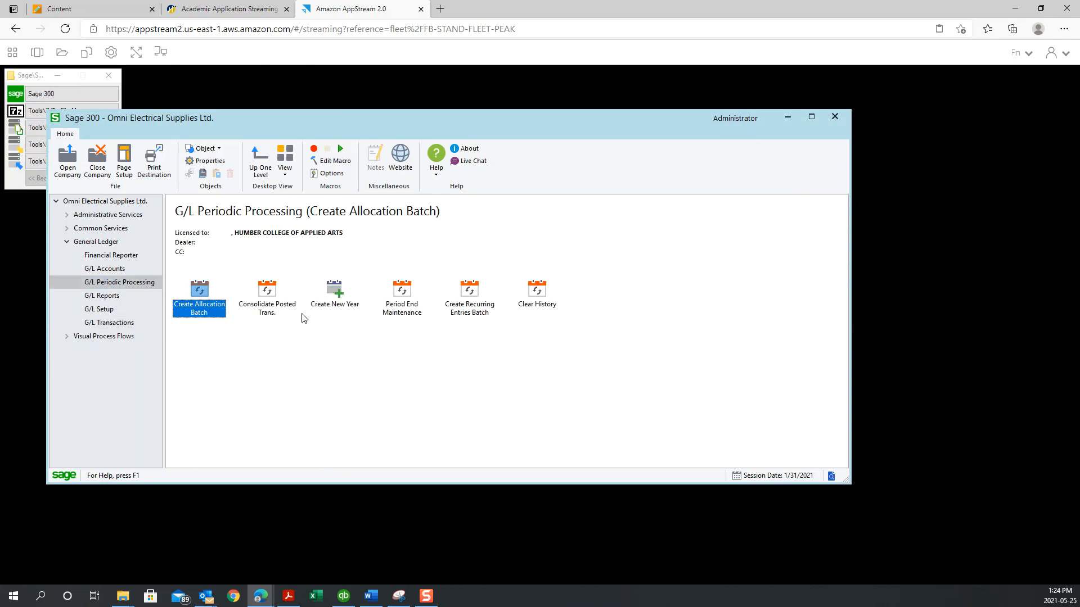
click(473, 313)
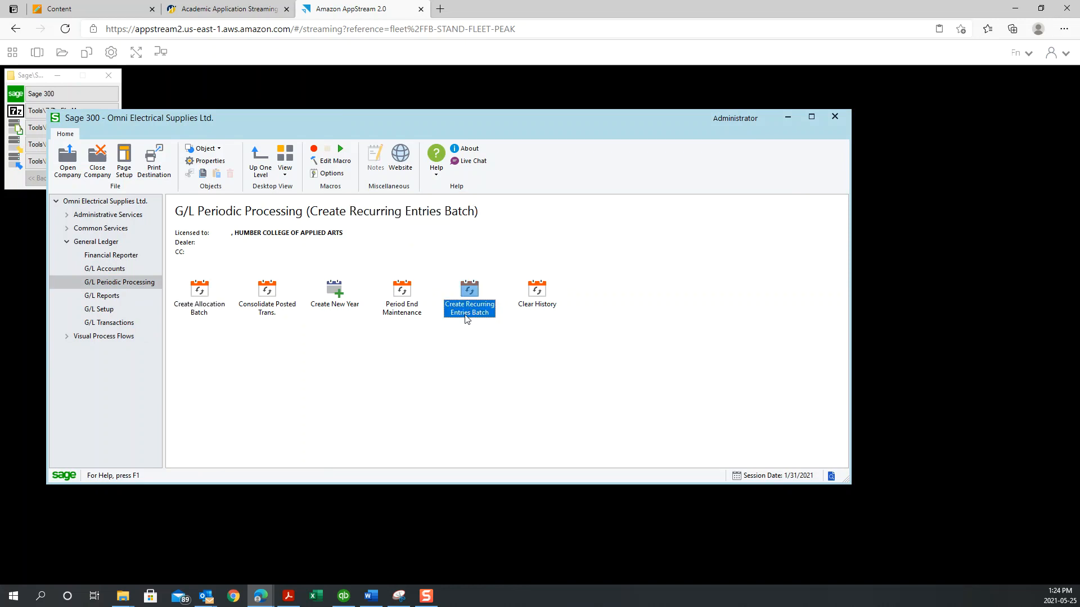
click(208, 315)
click(465, 304)
click(200, 299)
click(473, 301)
double_click(481, 317)
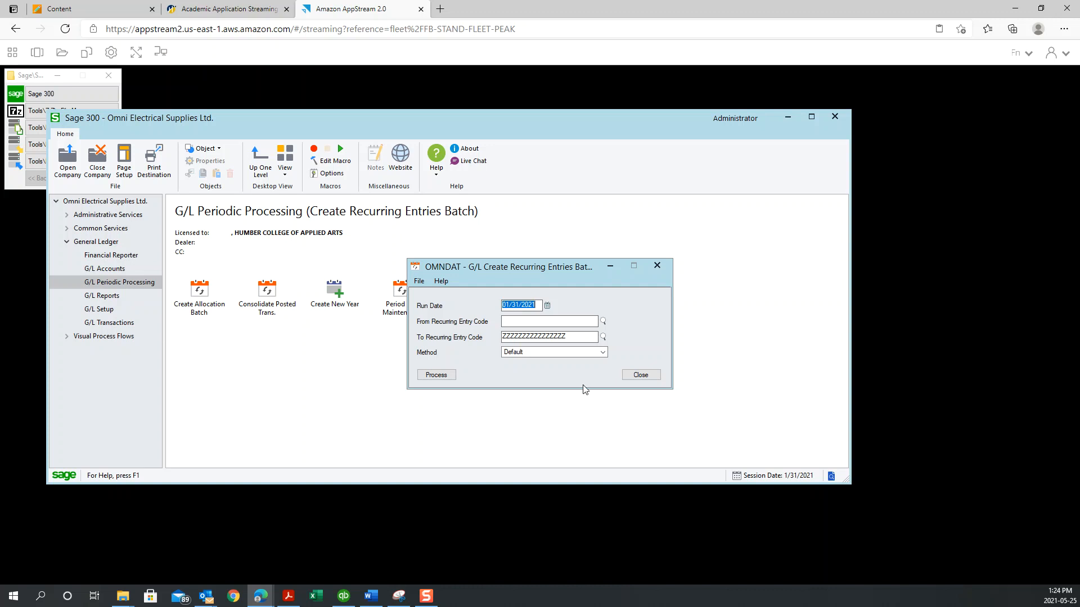
click(440, 376)
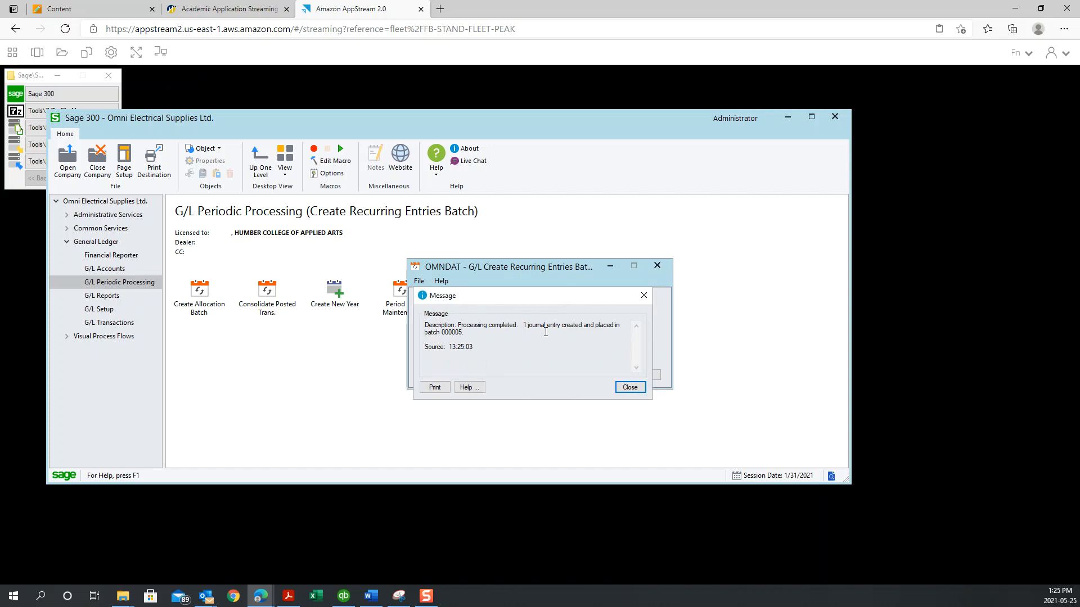
click(631, 387)
click(641, 375)
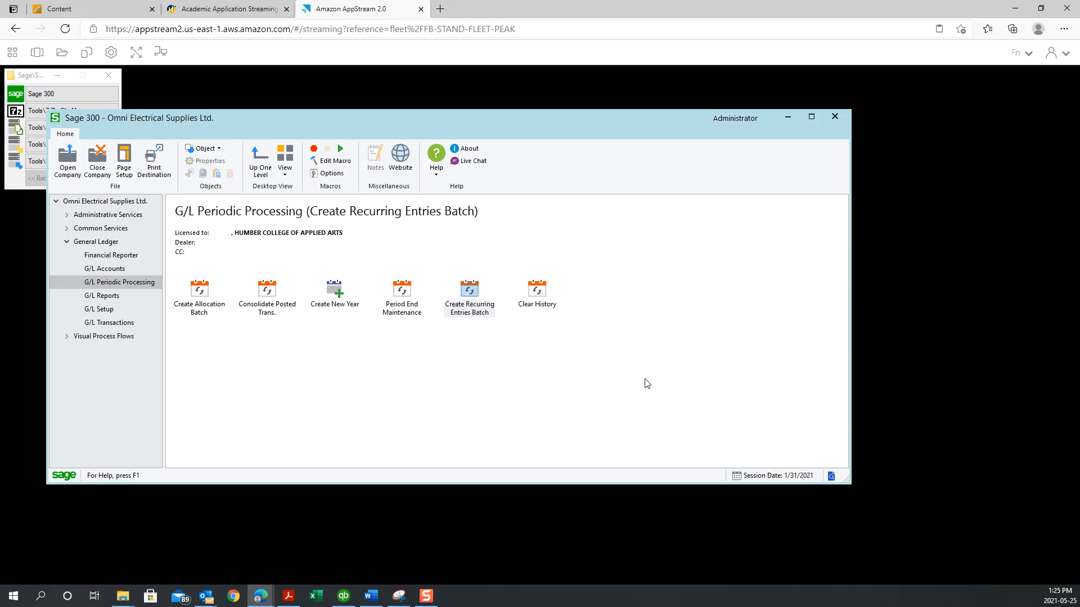
- Open recurring batch 000005 from the G/L batch list and review the detail lines of its journal entry 00001
click(98, 322)
click(199, 293)
double_click(199, 294)
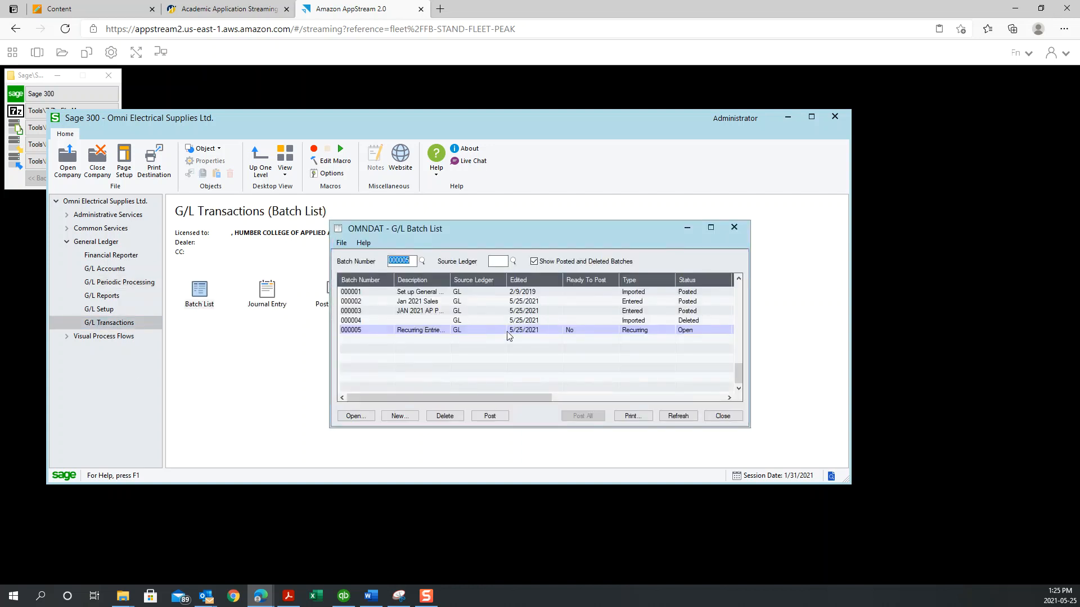
drag(538, 398, 569, 388)
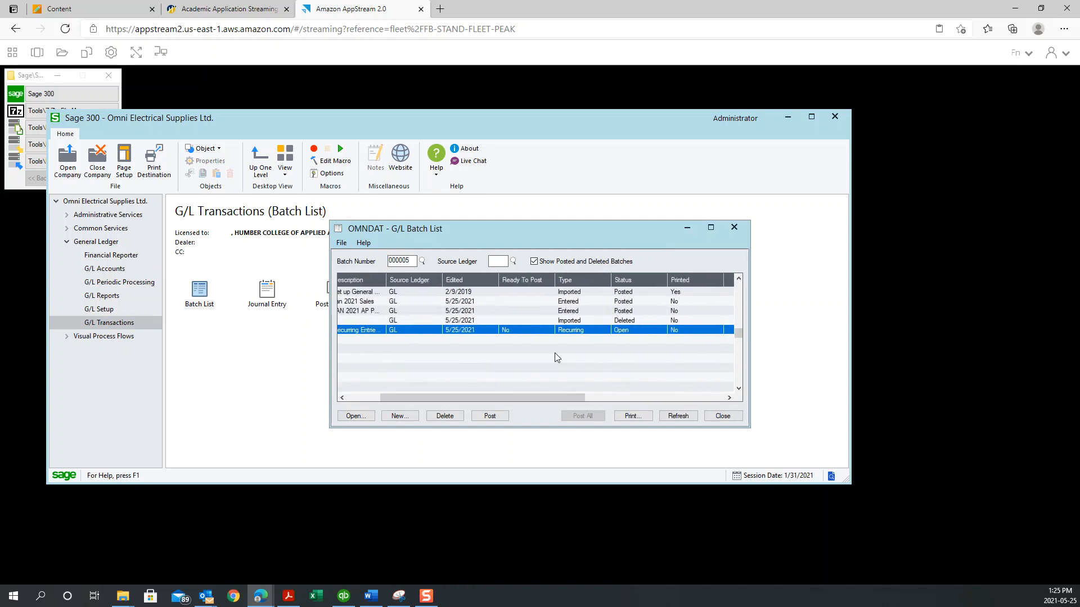
double_click(561, 332)
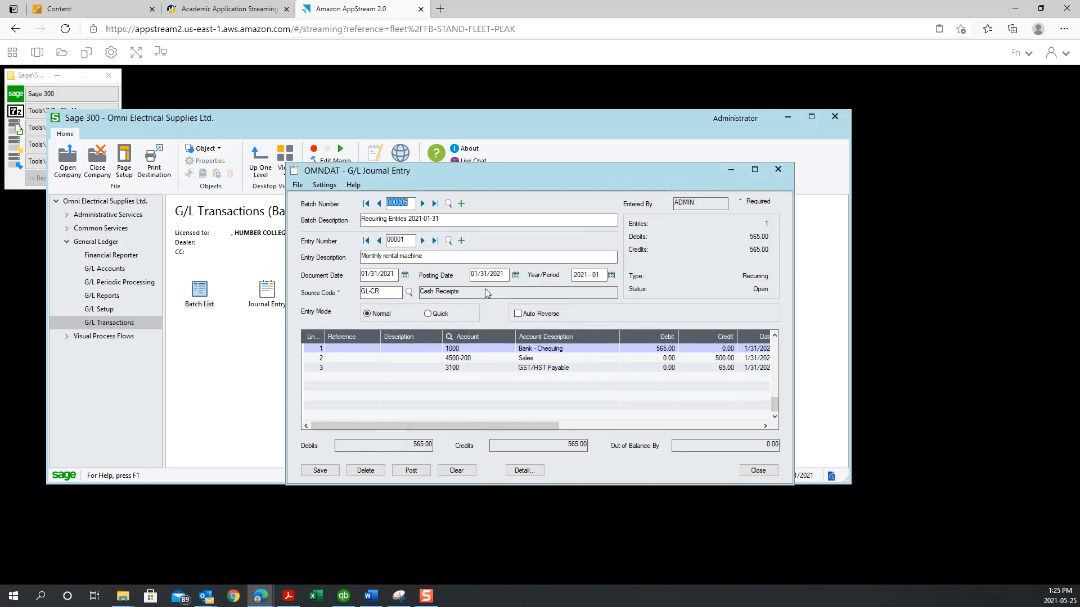
drag(547, 427, 493, 401)
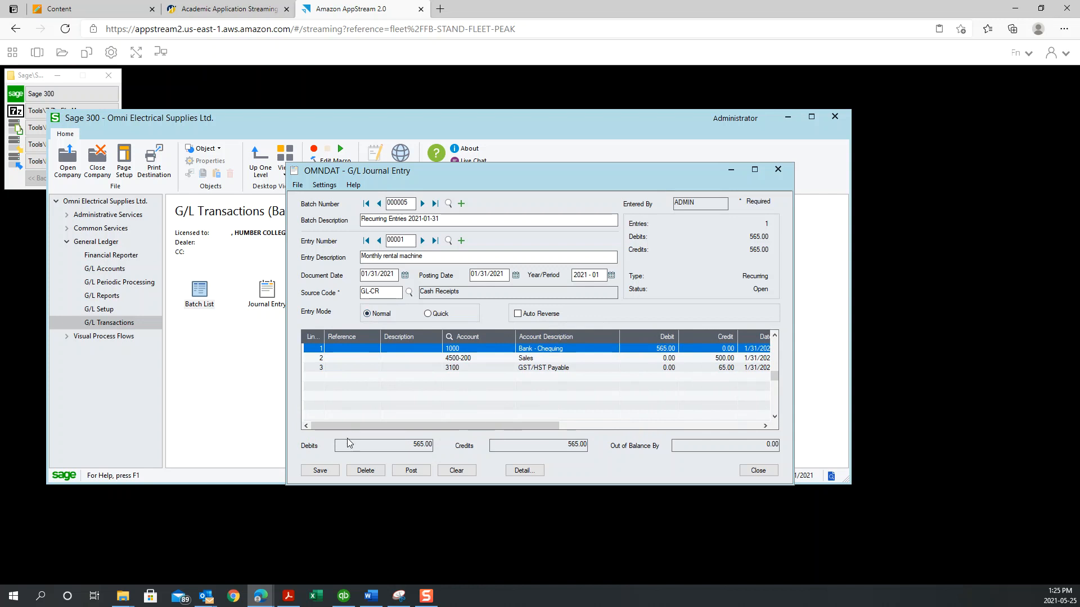
- Close the journal entry, mark recurring batch 000005 as ready to post, post it and close the batch list
click(758, 471)
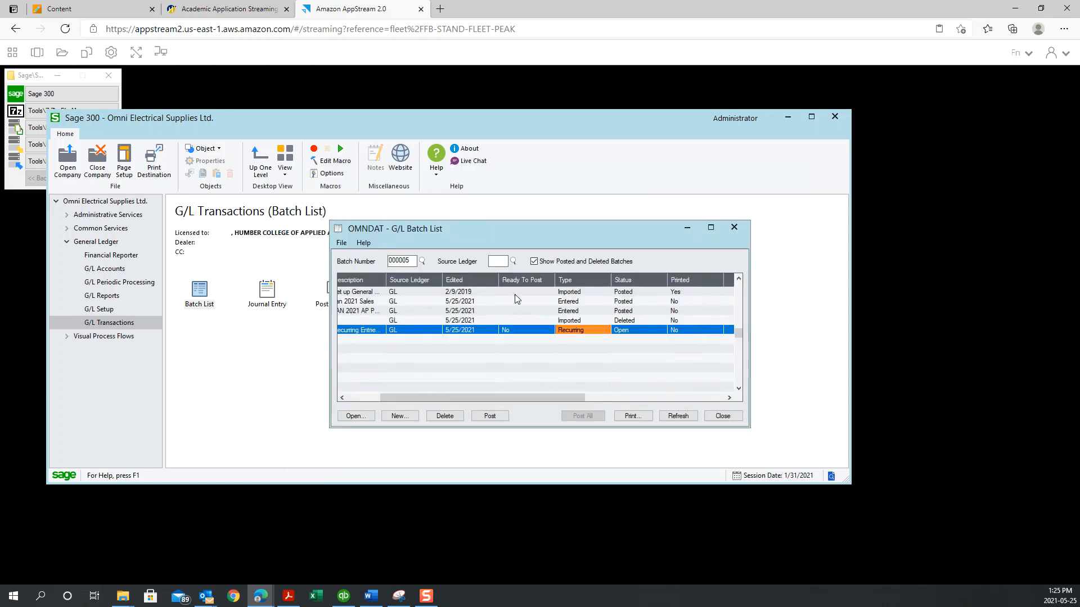
click(519, 331)
double_click(516, 328)
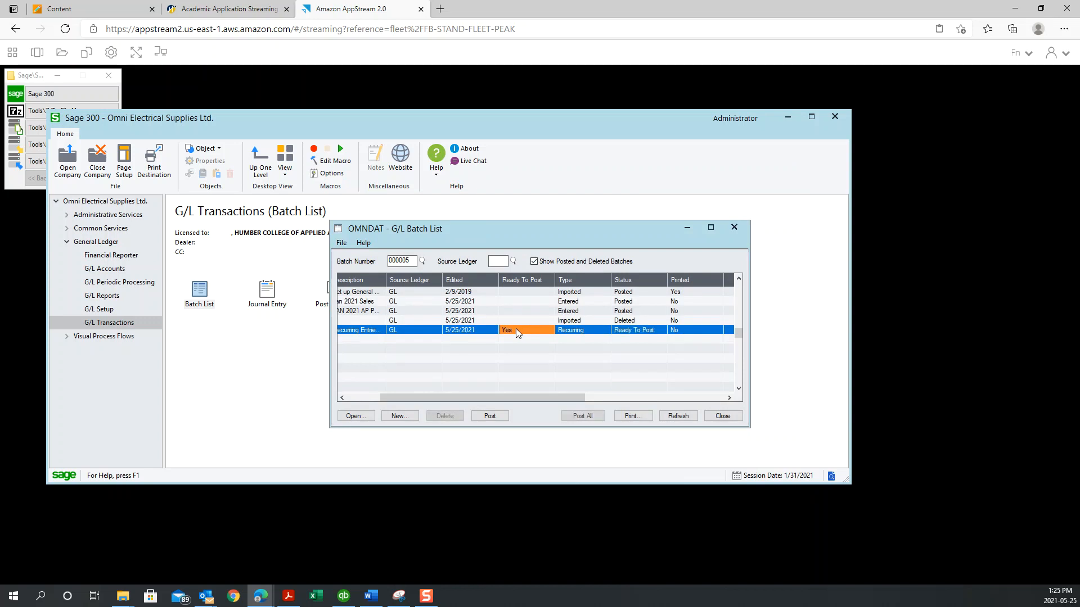
click(497, 418)
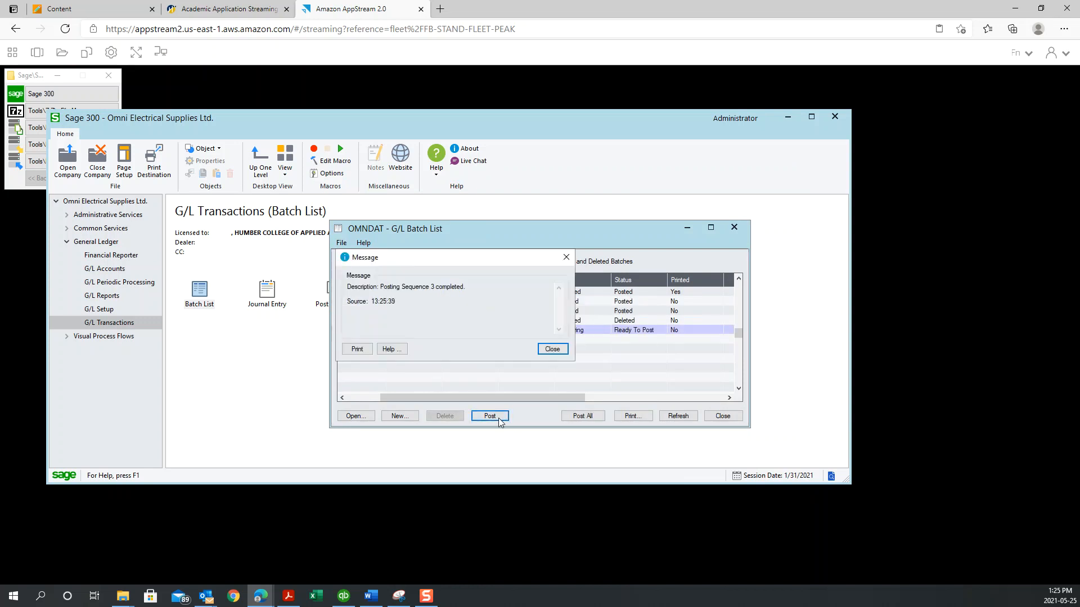
click(551, 348)
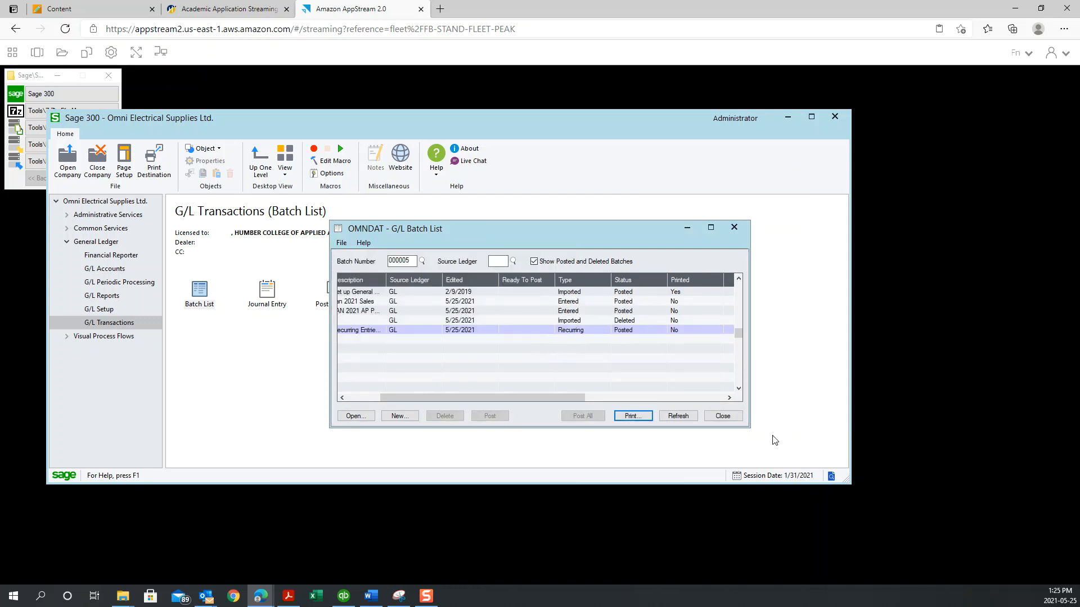
click(734, 419)
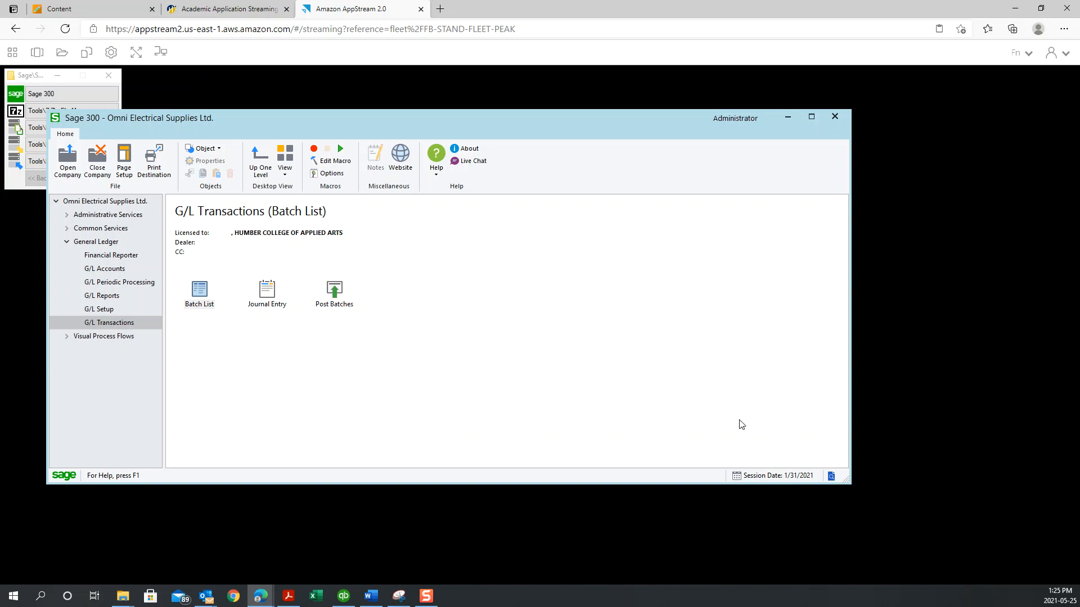
- Open account 6020 Telephone Expense from the G/L Chart of Accounts and review its allocation percentages
click(103, 282)
click(204, 308)
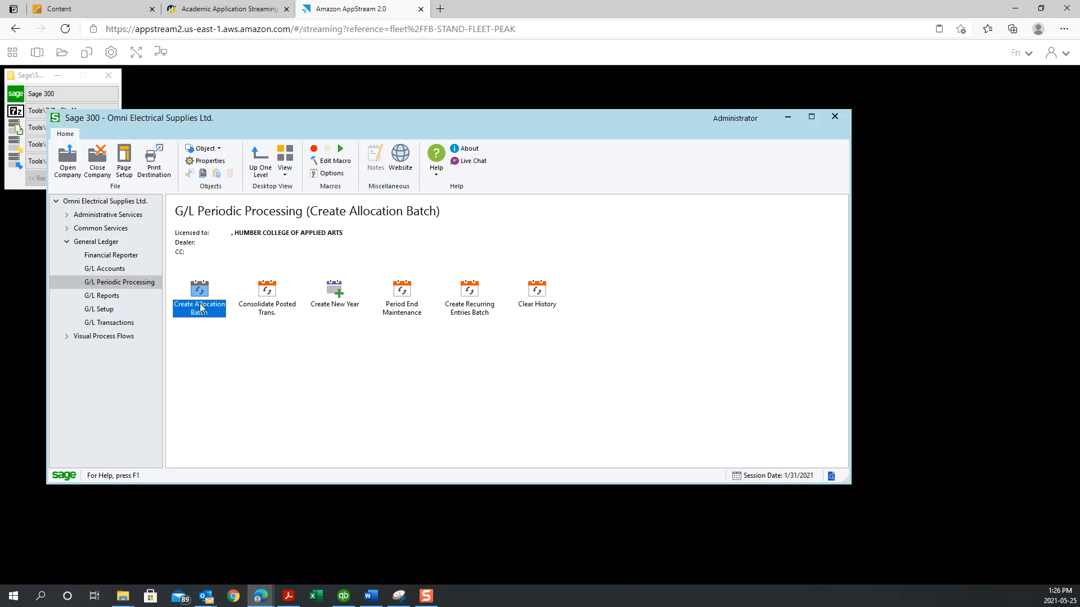
click(116, 270)
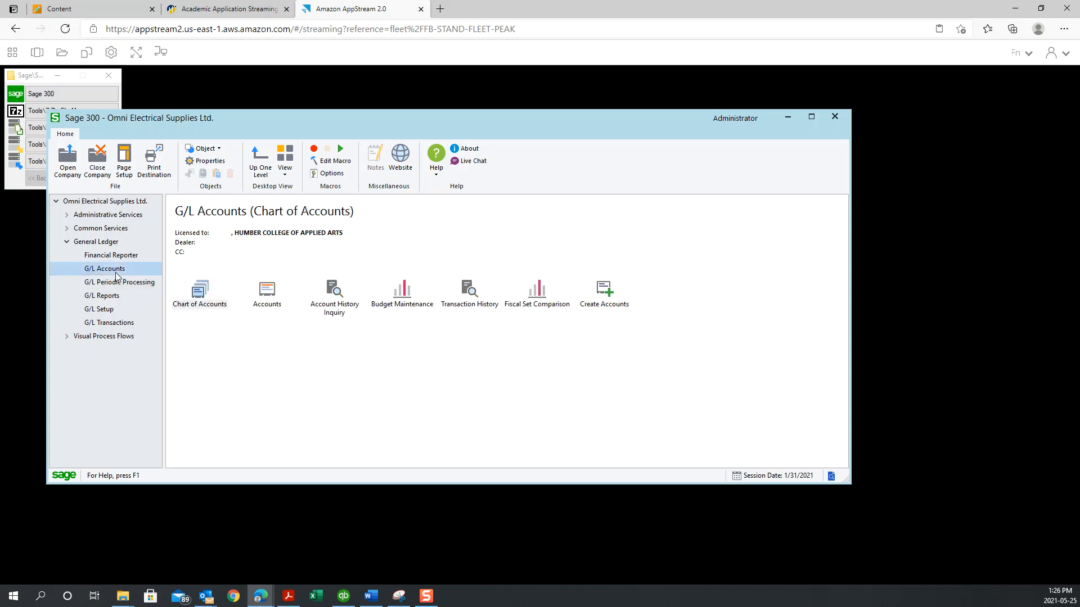
click(212, 305)
double_click(212, 306)
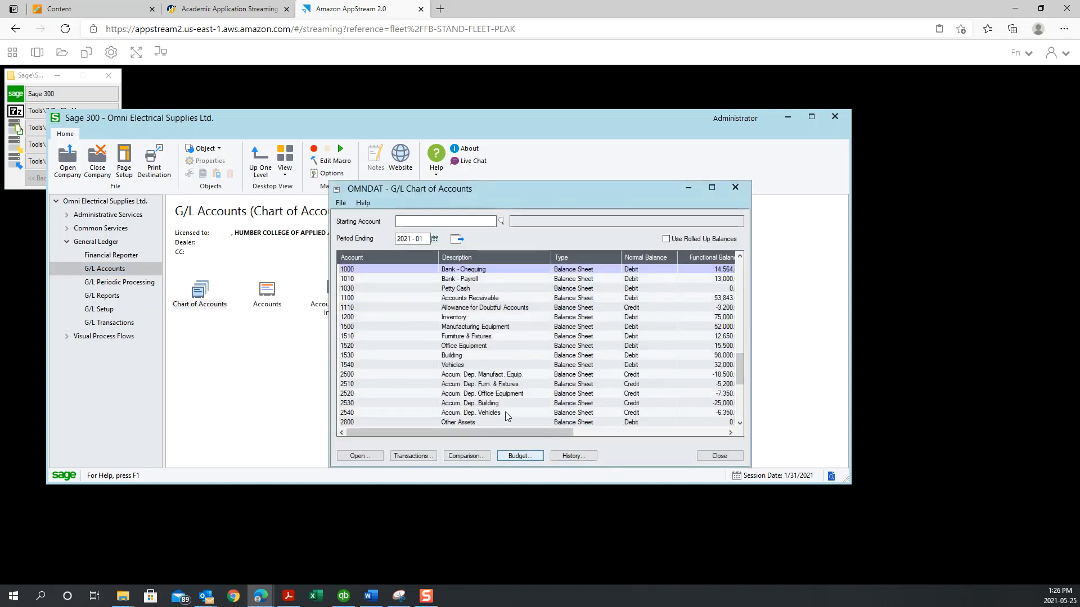
scroll(520, 426, down, 7)
scroll(522, 432, down, 7)
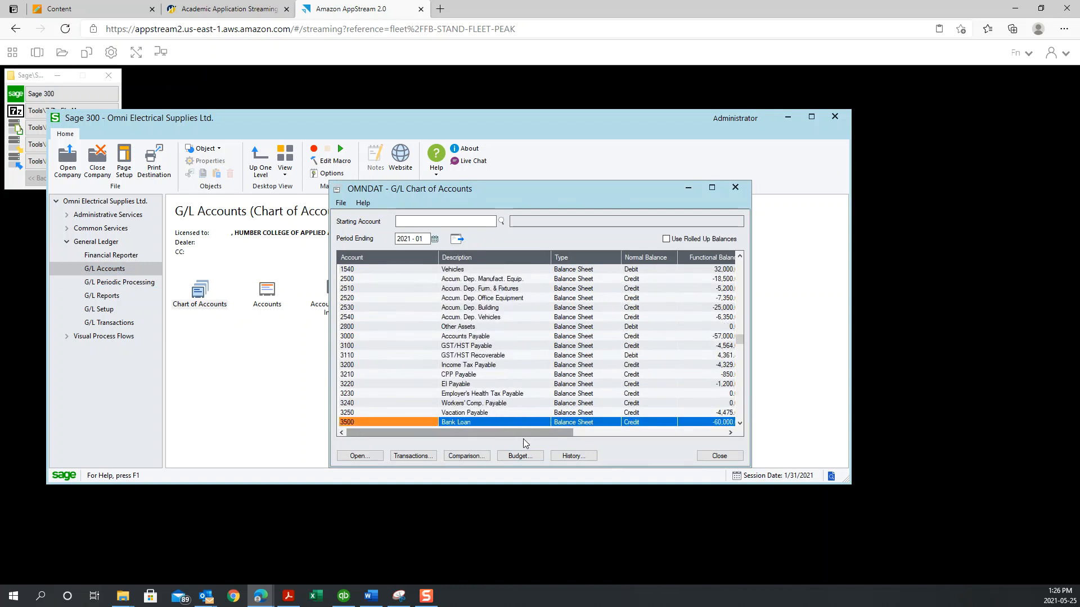
scroll(523, 427, down, 10)
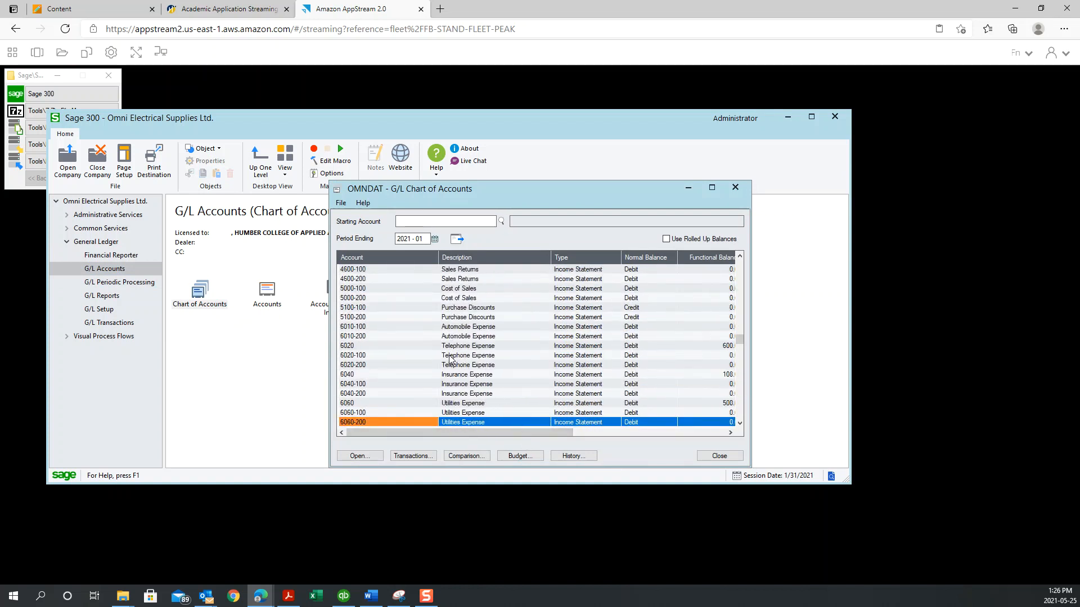
click(445, 339)
click(658, 346)
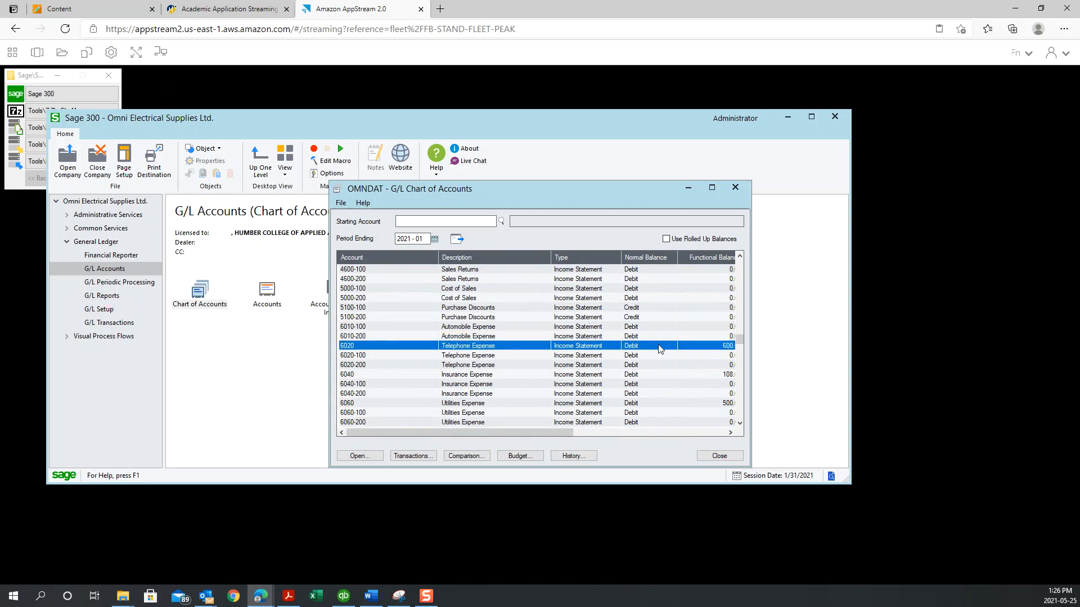
double_click(658, 346)
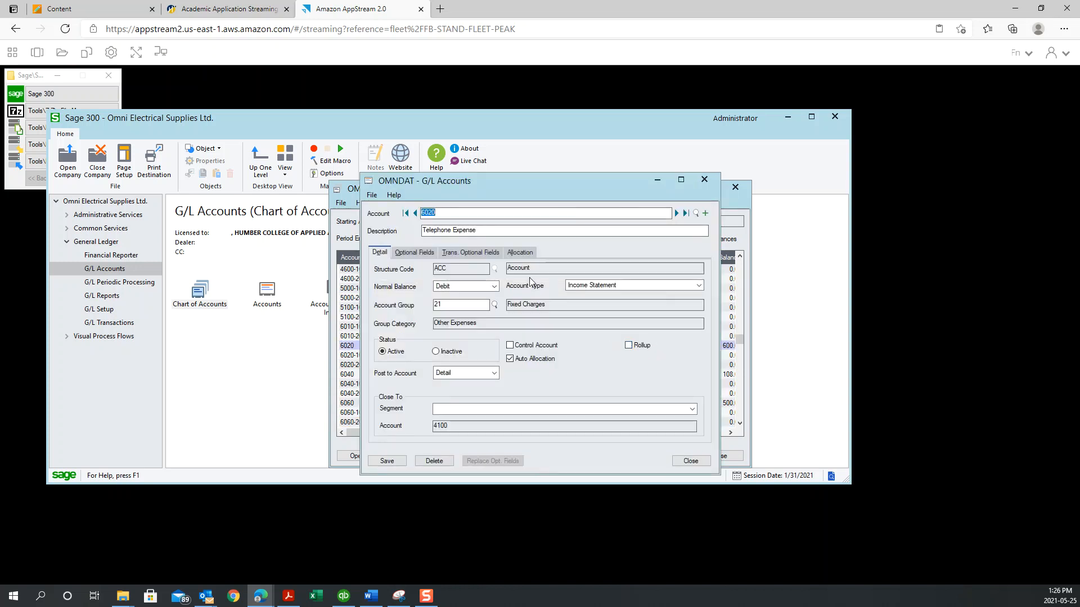
click(527, 254)
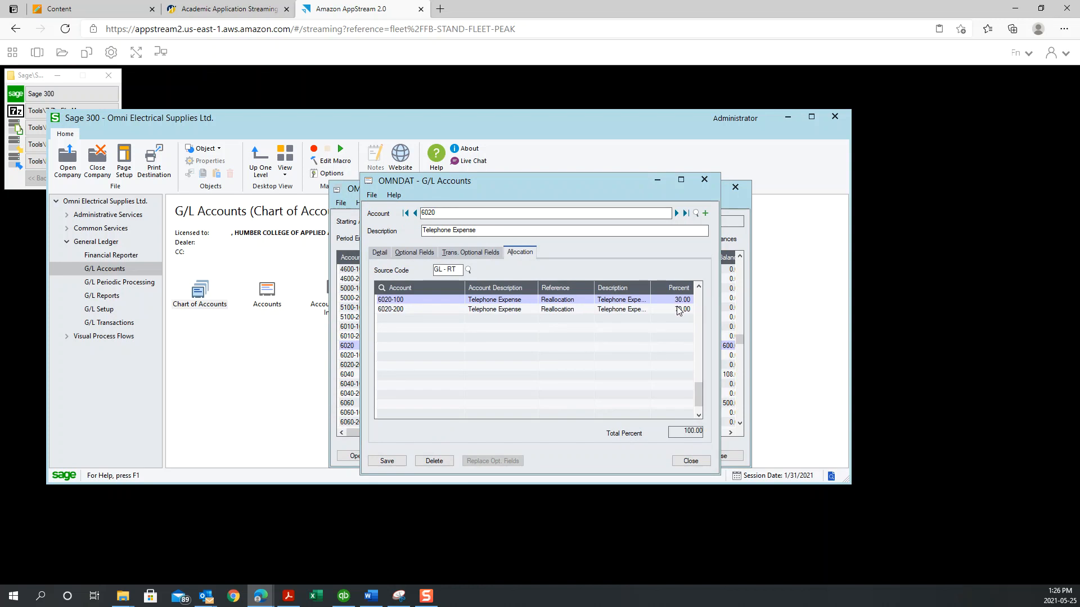
click(693, 461)
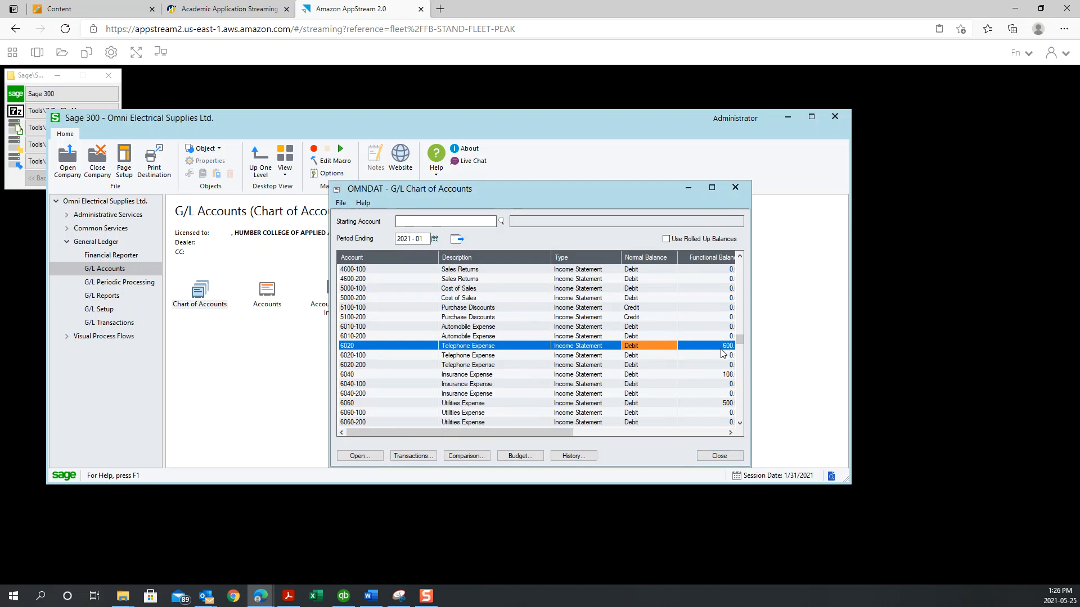
- Review the allocation percentages of account 6060 Utilities Expense and close the Chart of Accounts
click(722, 403)
double_click(722, 404)
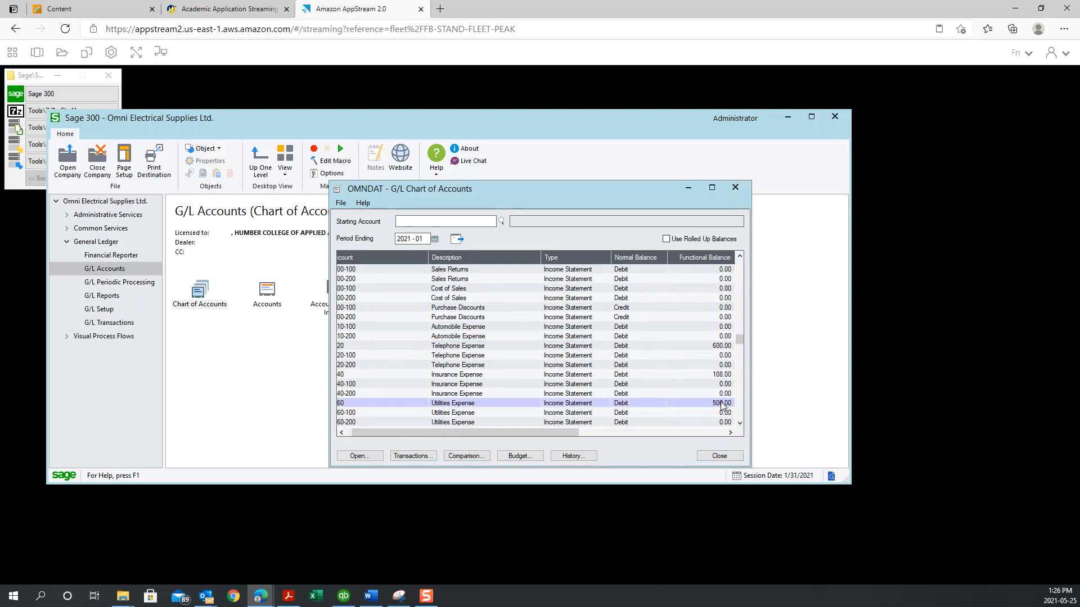
click(530, 254)
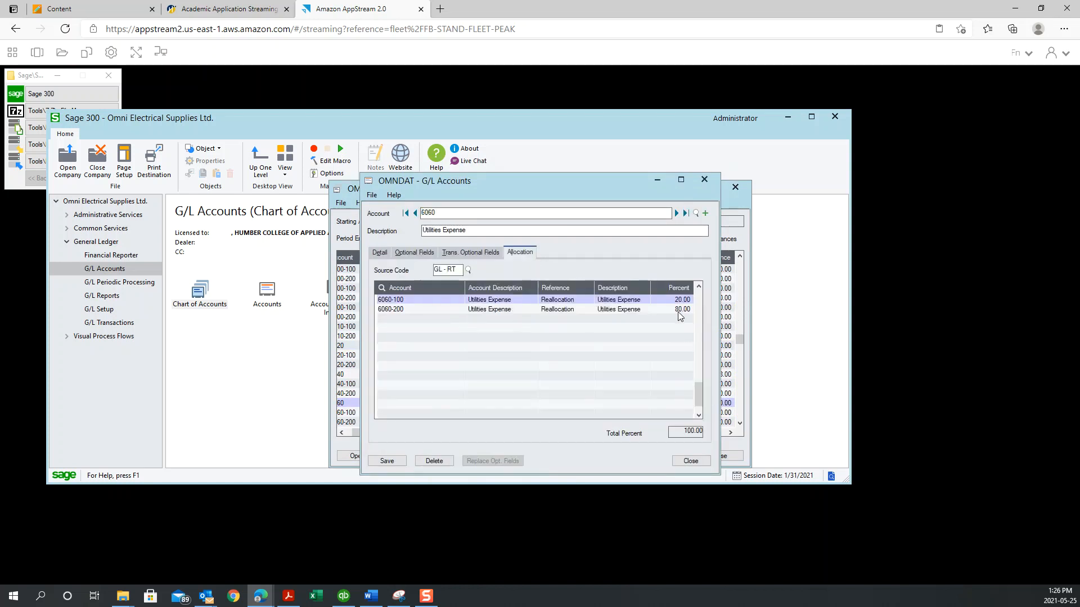
click(689, 461)
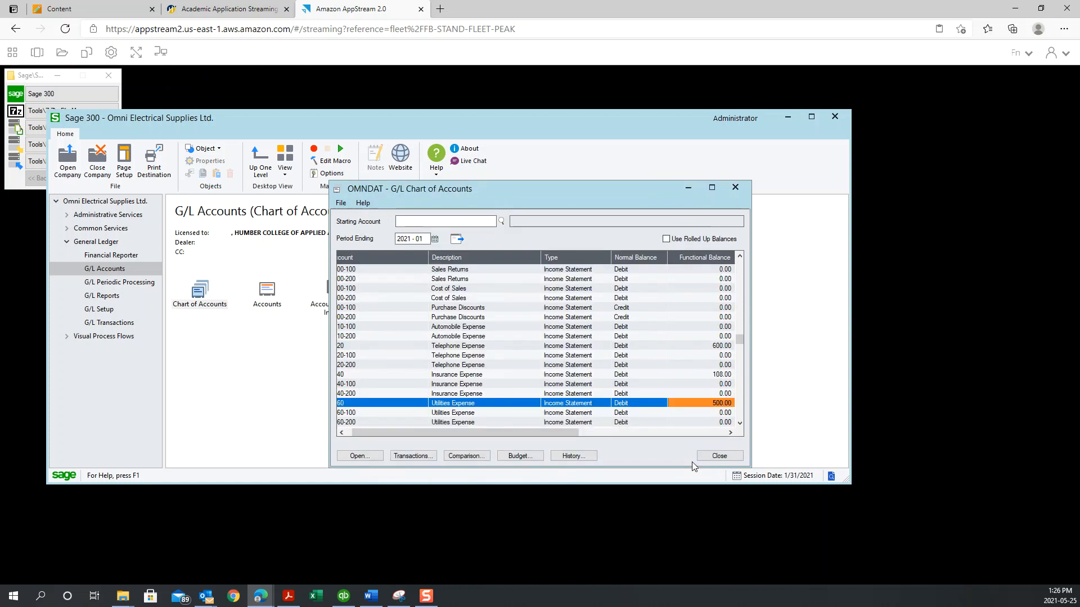
click(734, 187)
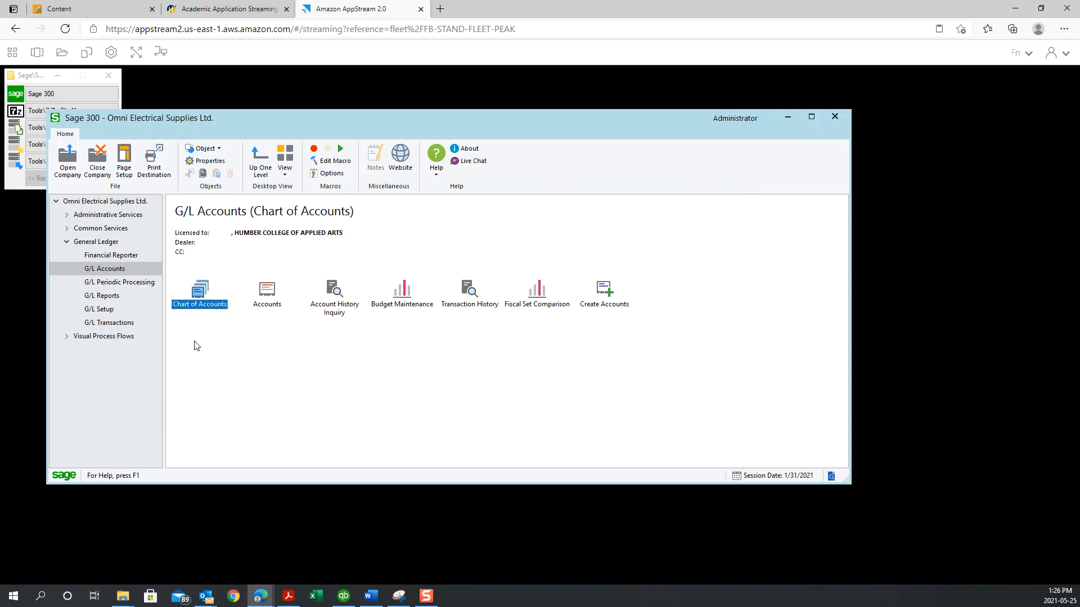
- Create an allocation batch in G/L Periodic Processing by full account ID for all accounts, dated 01/31/2021 in period 2021-01
click(109, 324)
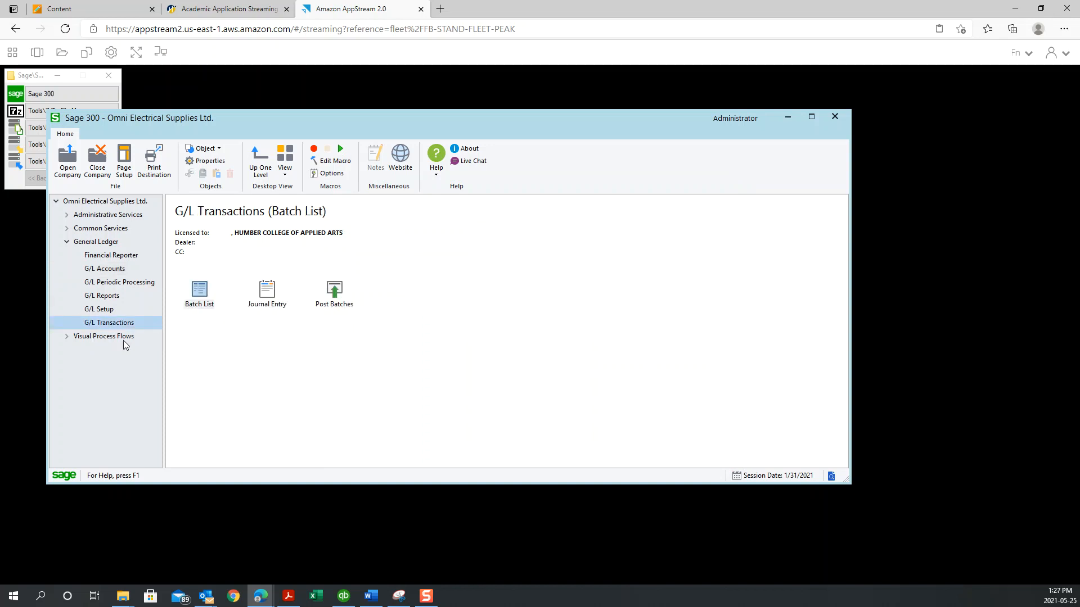
click(108, 282)
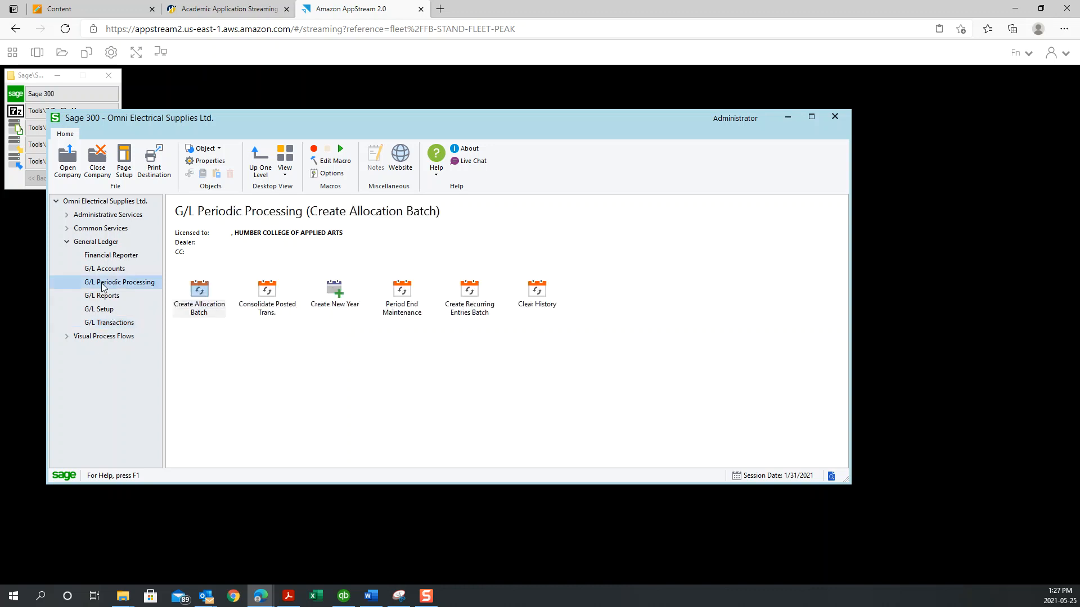
double_click(196, 295)
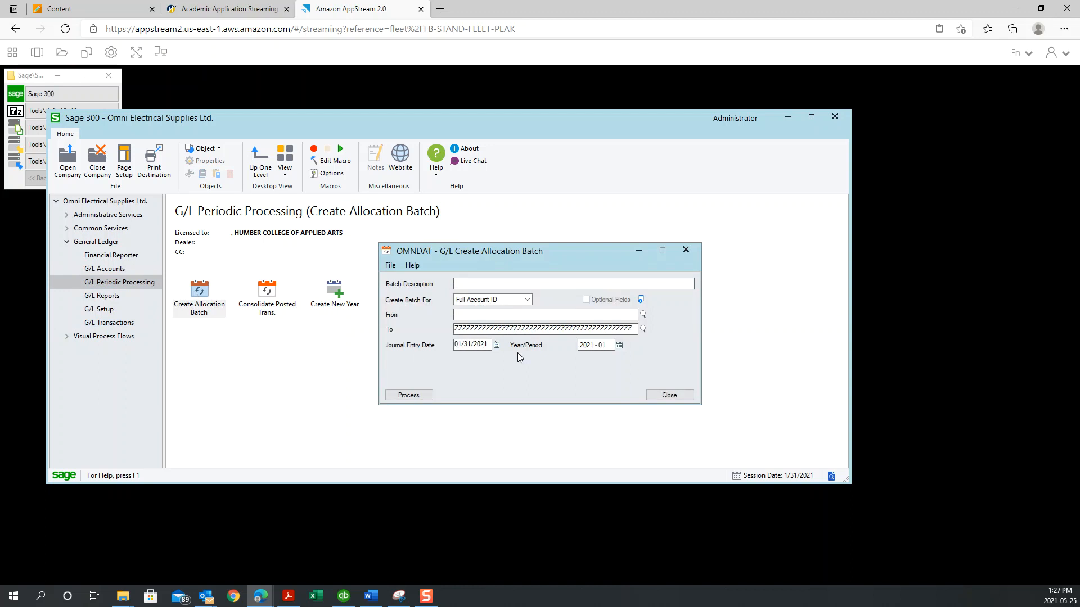
click(409, 396)
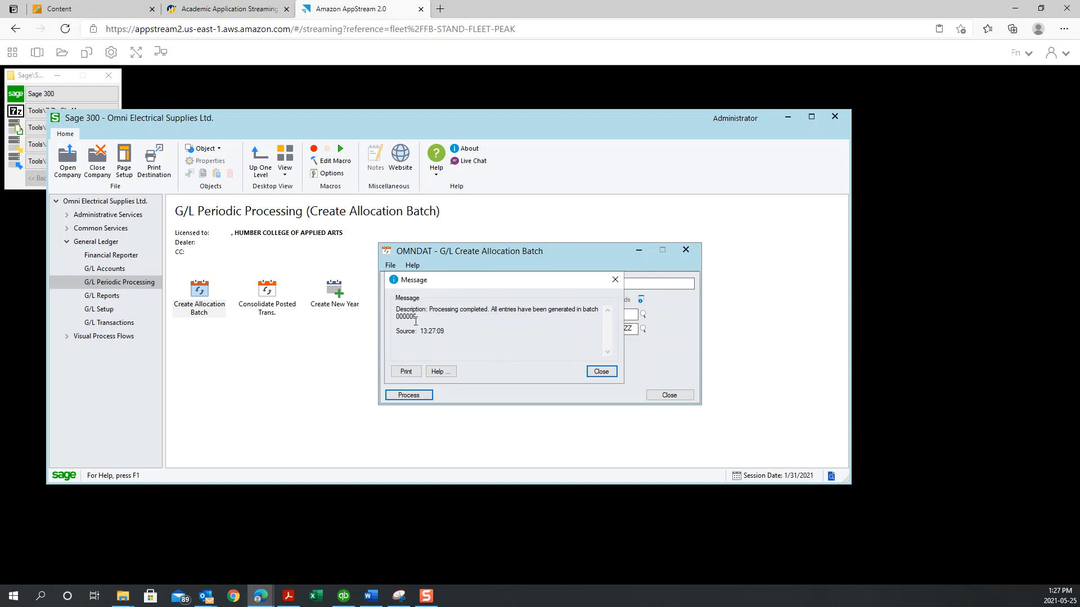
click(599, 372)
click(669, 395)
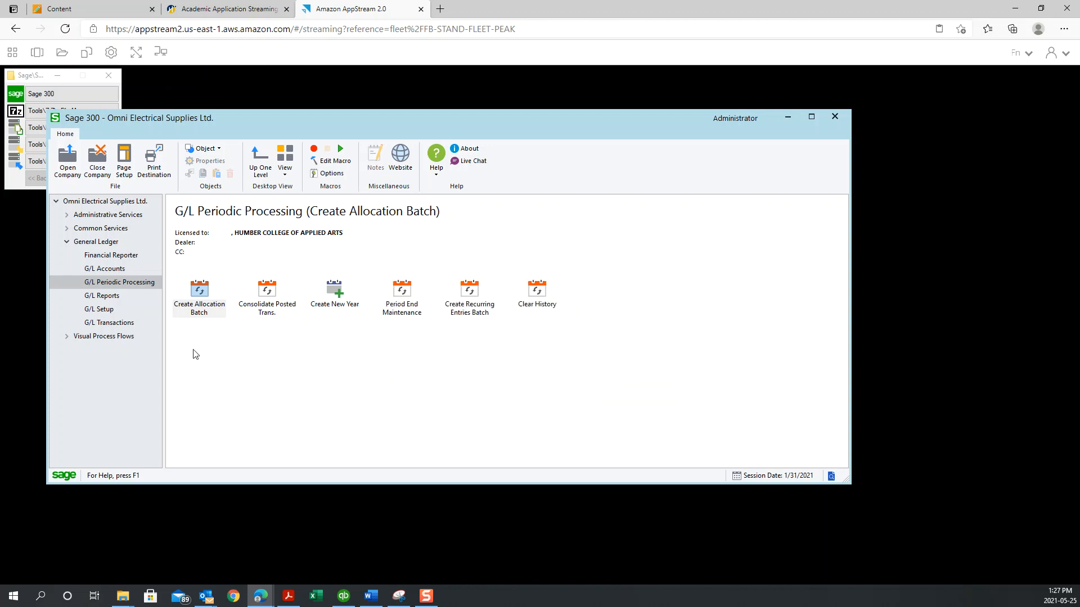
- Open generated batch 000006 from the G/L batch list and review the allocation lines of its journal entries 00001 to 00003
click(104, 324)
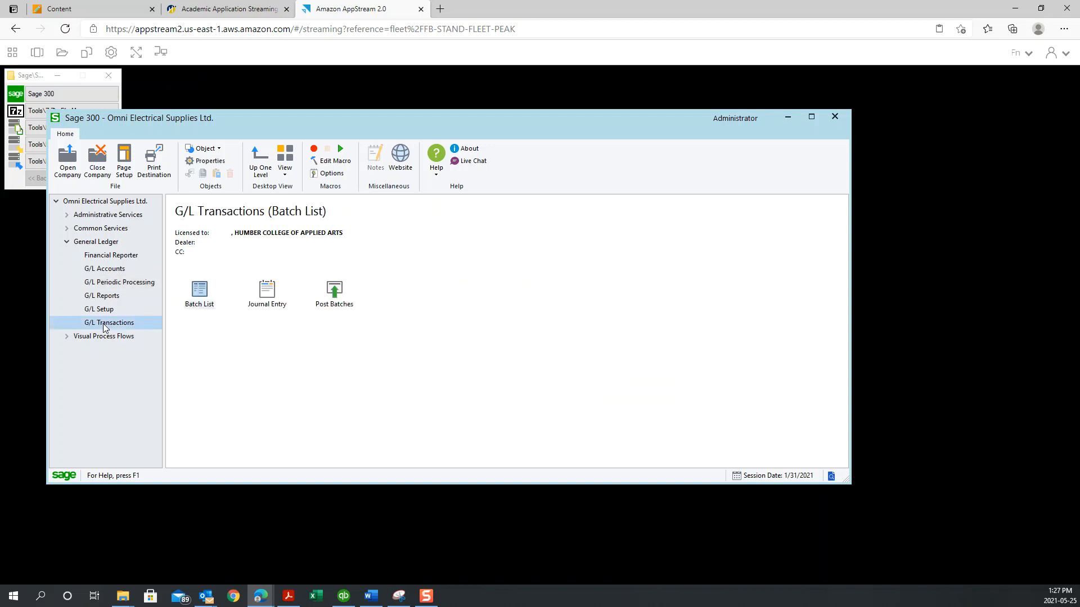
double_click(208, 297)
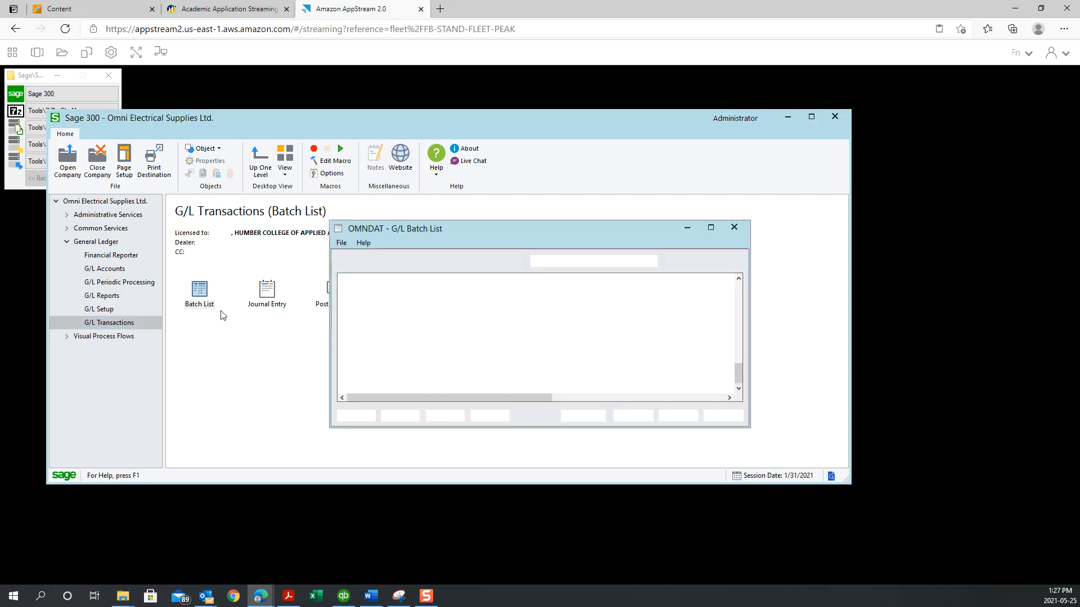
click(680, 339)
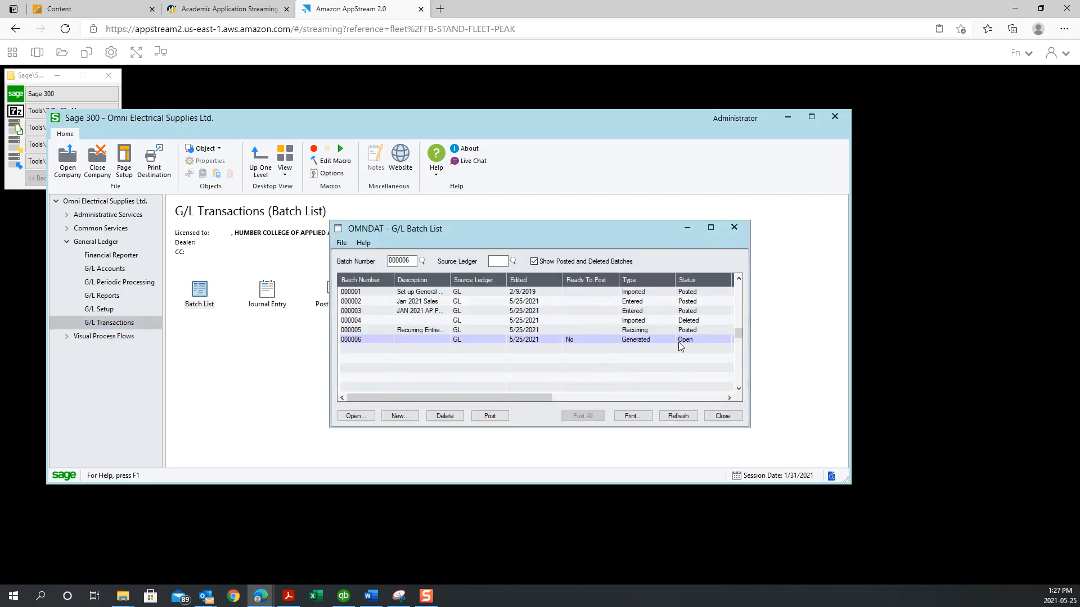
double_click(680, 340)
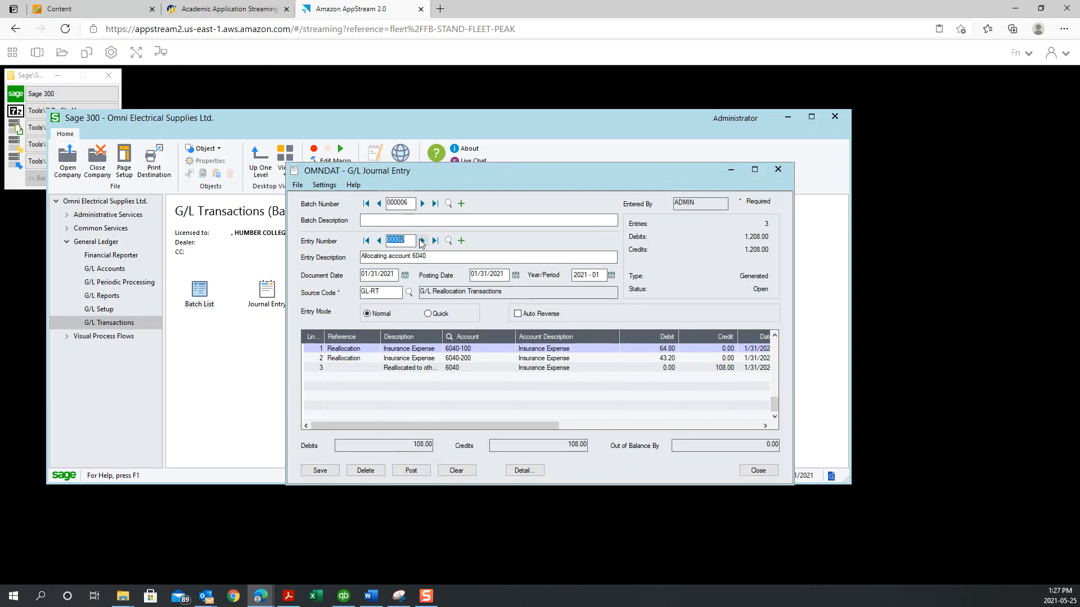
click(423, 241)
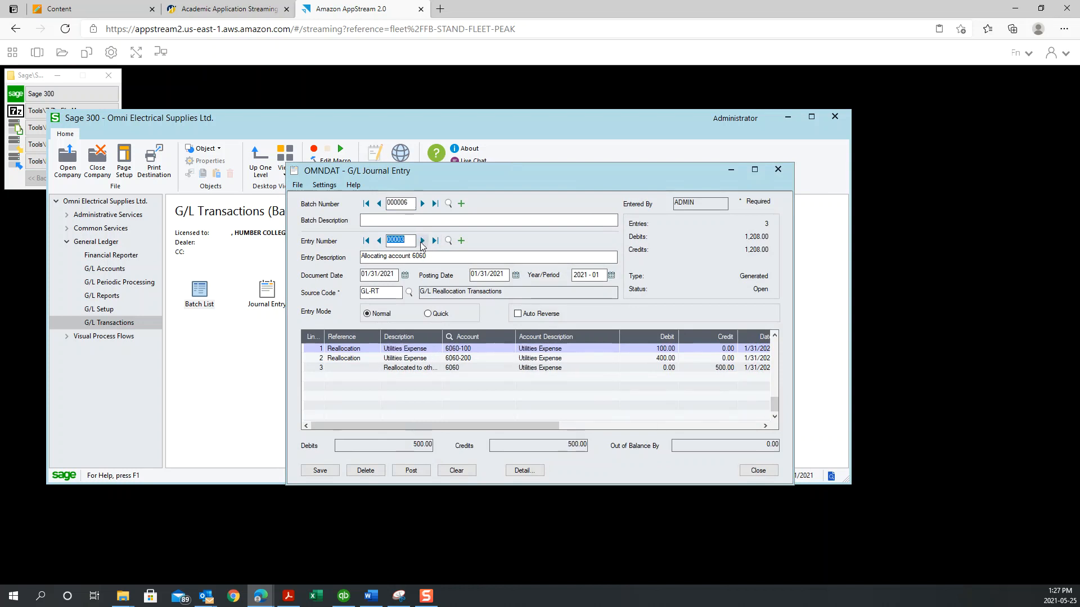
click(380, 241)
click(380, 241)
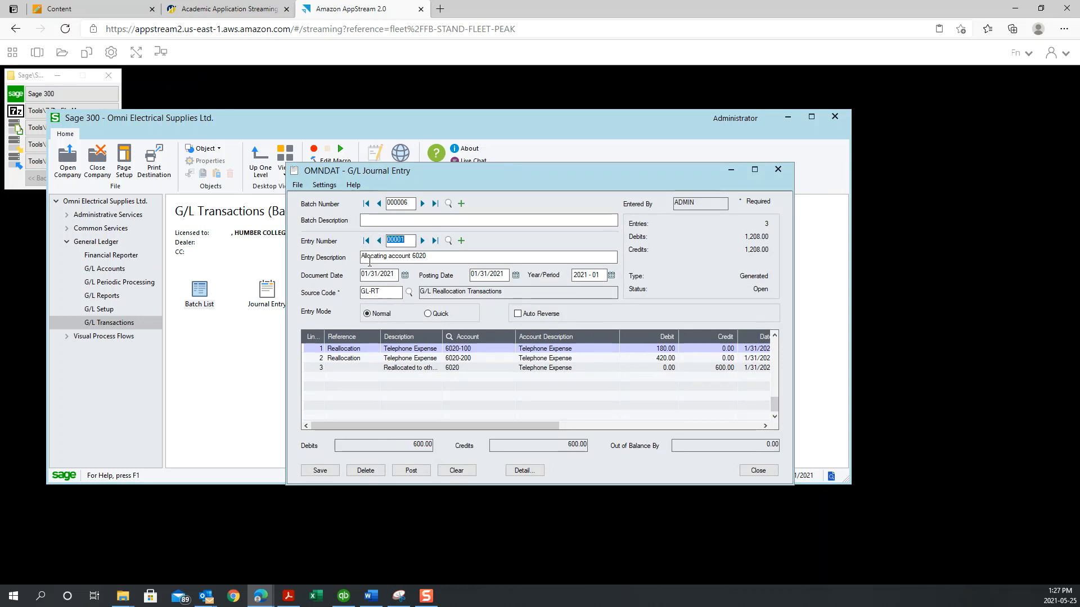
click(423, 241)
click(422, 240)
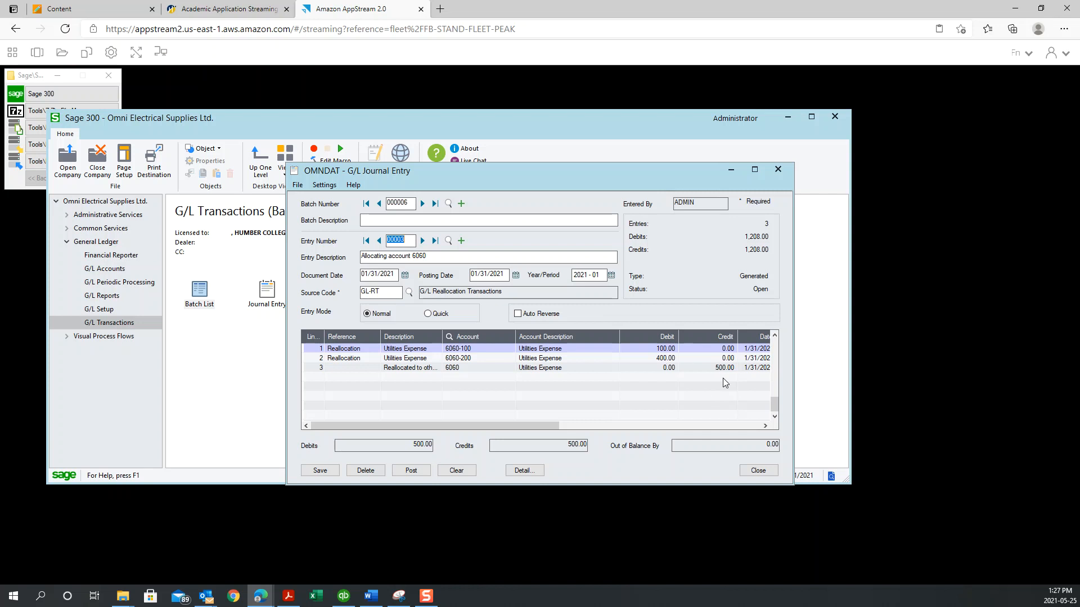
click(773, 473)
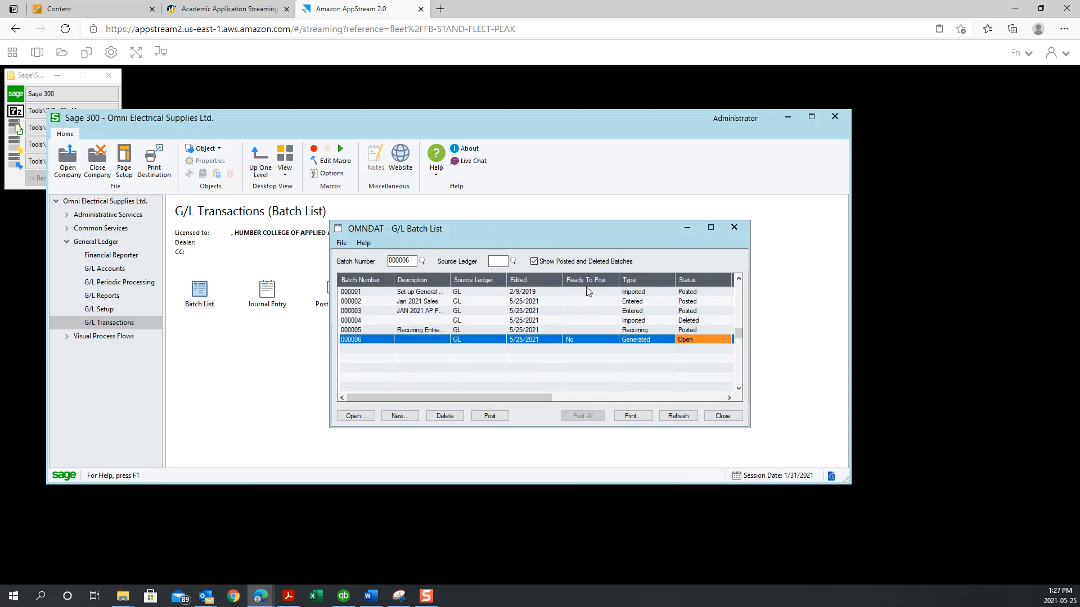
- Mark allocation batch 000006 as ready to post, post it and close the batch list
double_click(577, 341)
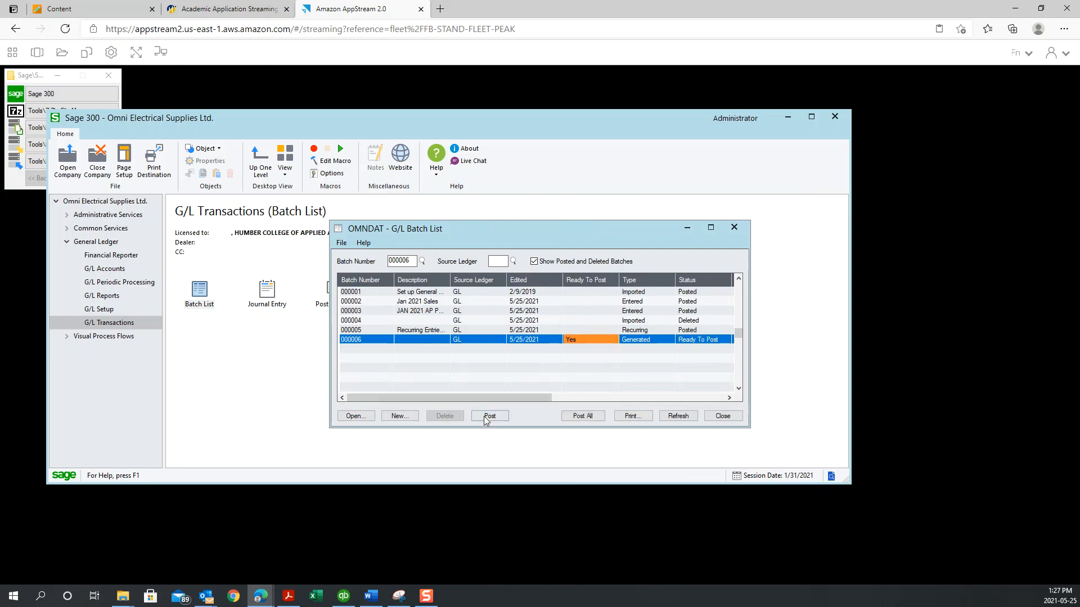
click(489, 416)
click(560, 348)
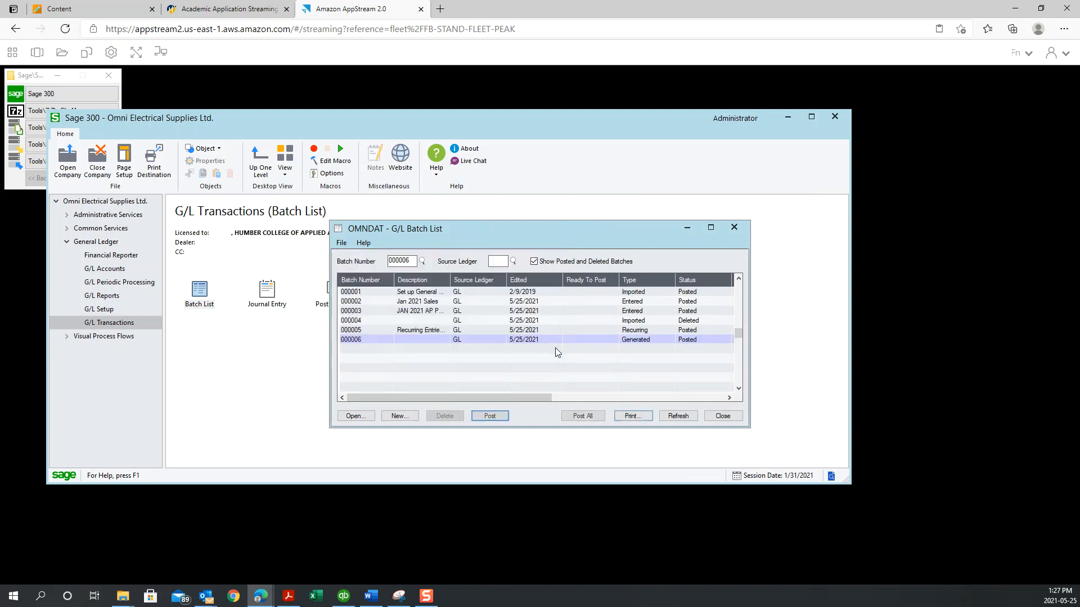
click(722, 417)
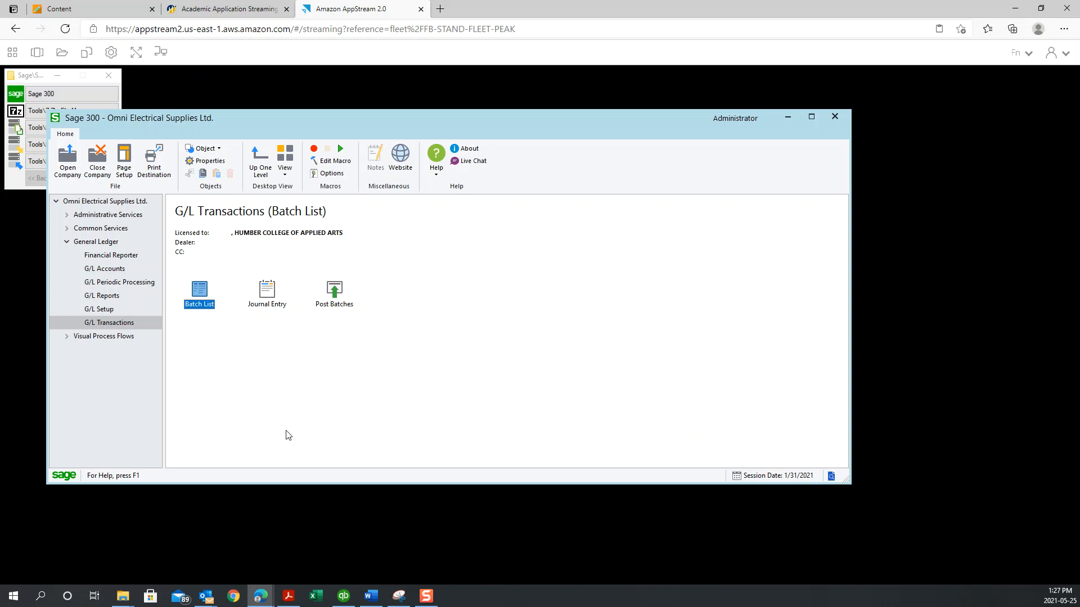
click(116, 298)
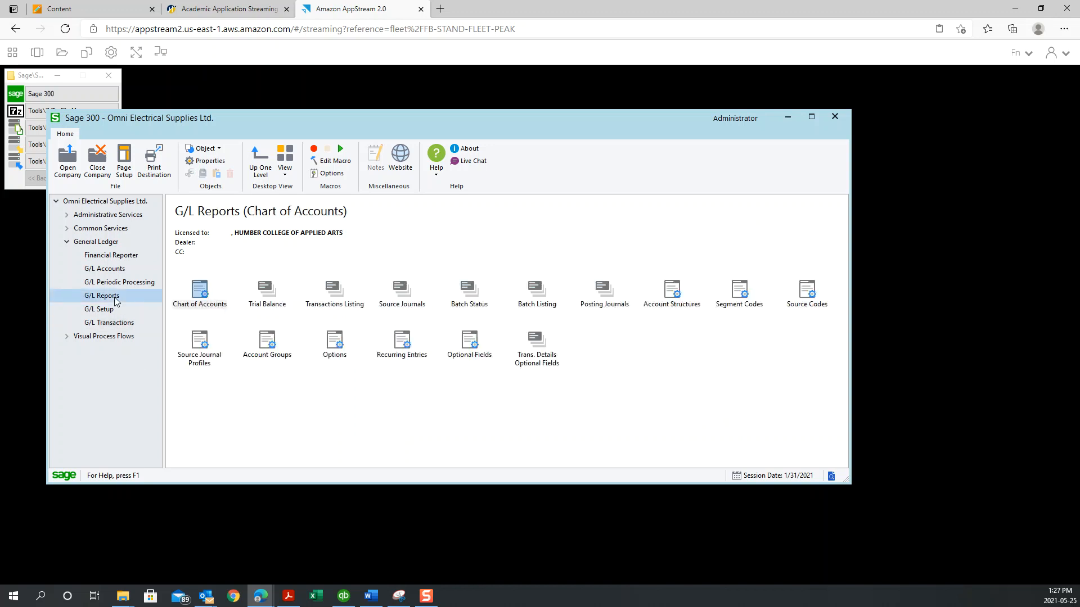
double_click(617, 297)
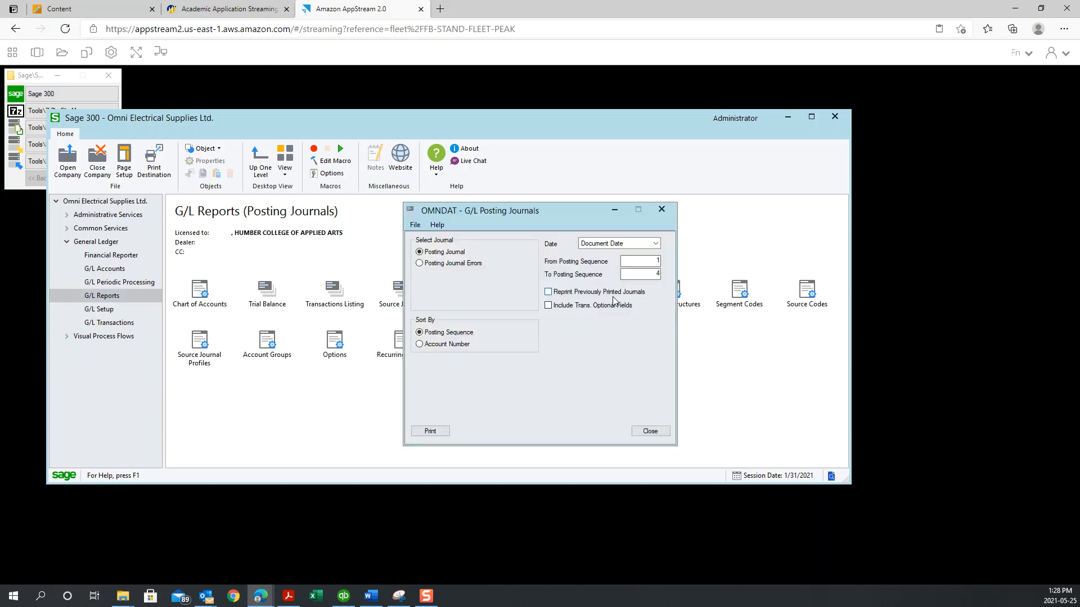
click(650, 431)
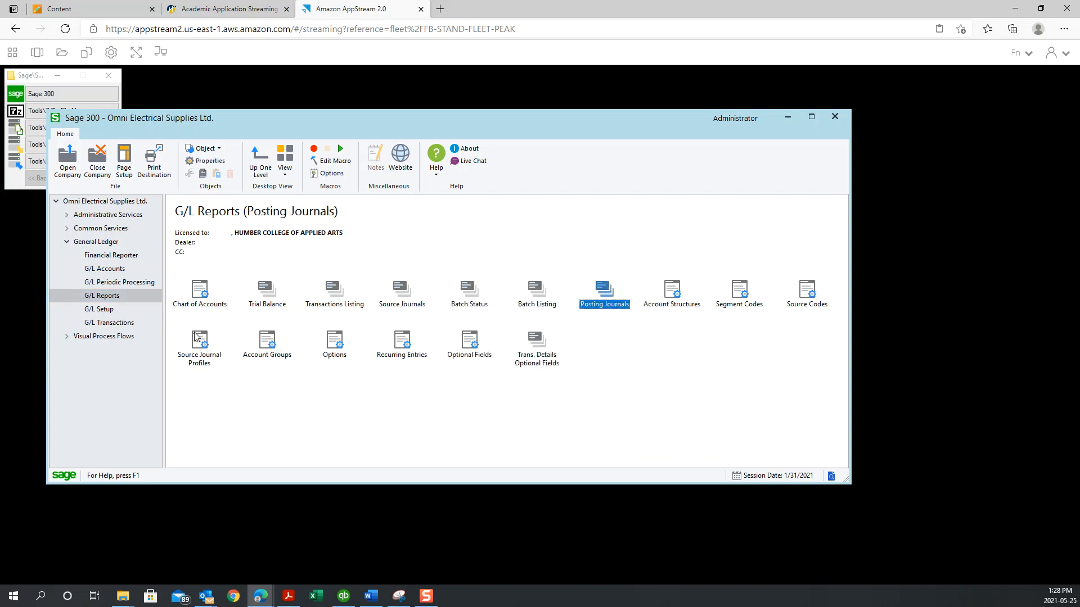
- Check the posting sequence numbers of the posted batches in the G/L batch list and close the list
click(103, 324)
double_click(198, 289)
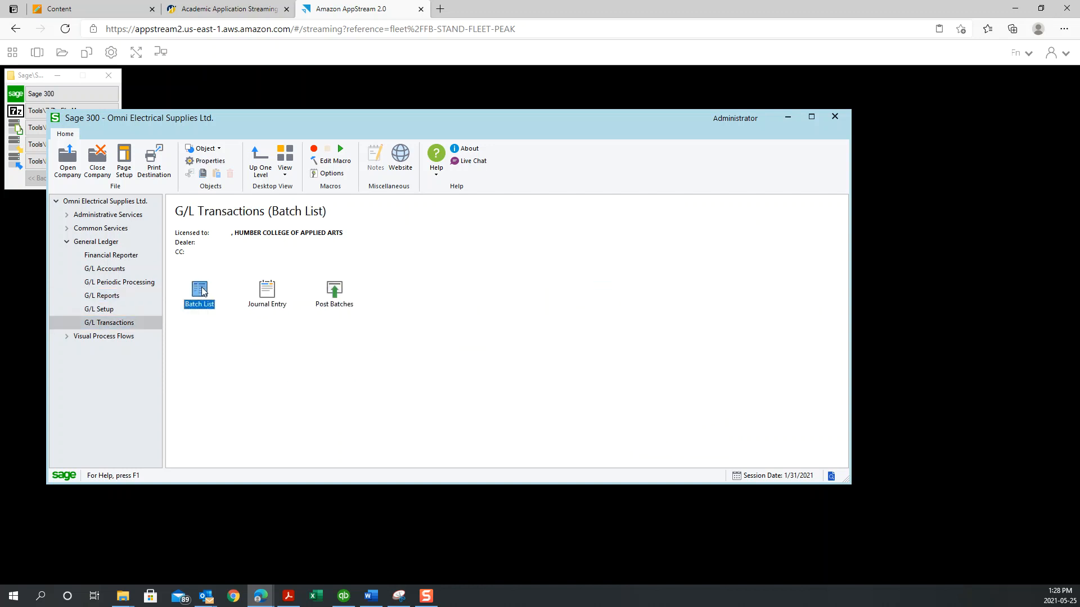
click(713, 397)
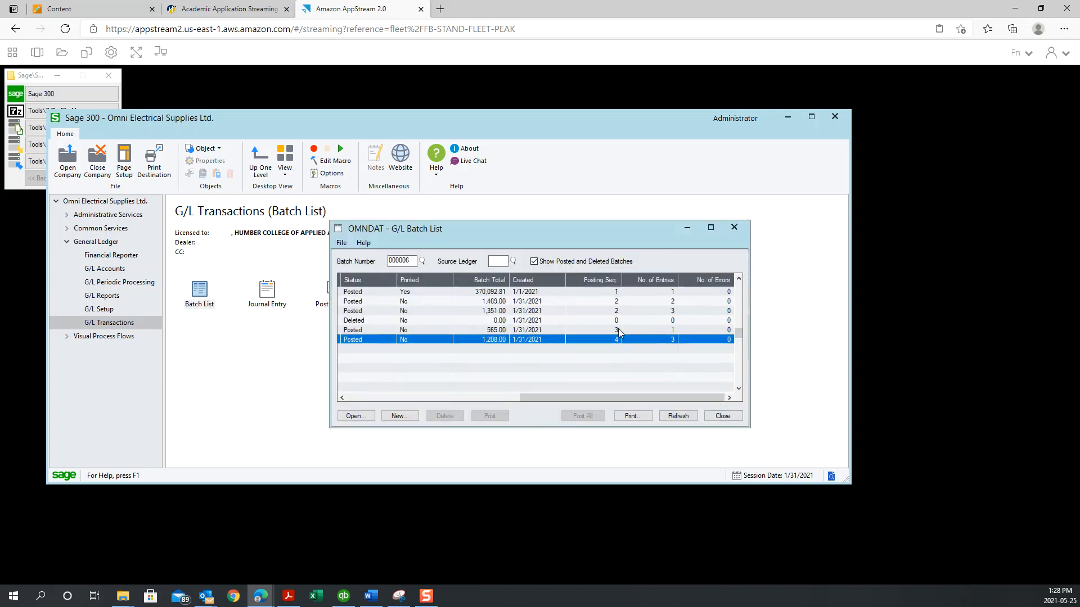
click(723, 417)
- Generate the G/L posting journal report from posting sequence 3 to 3
click(111, 296)
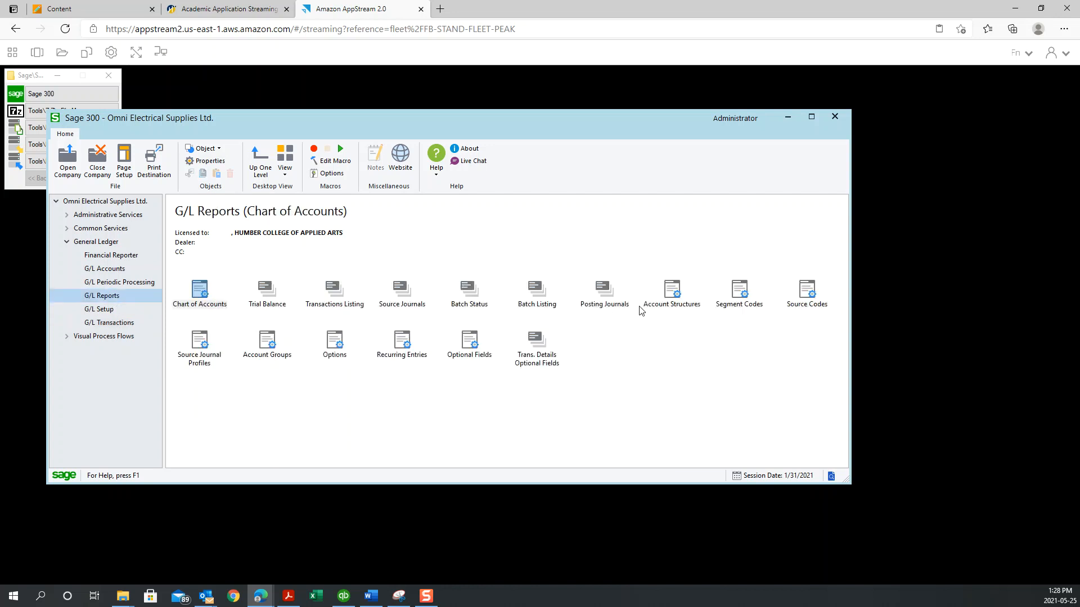
double_click(604, 290)
double_click(656, 261)
text(3)
double_click(651, 274)
text(3)
click(444, 433)
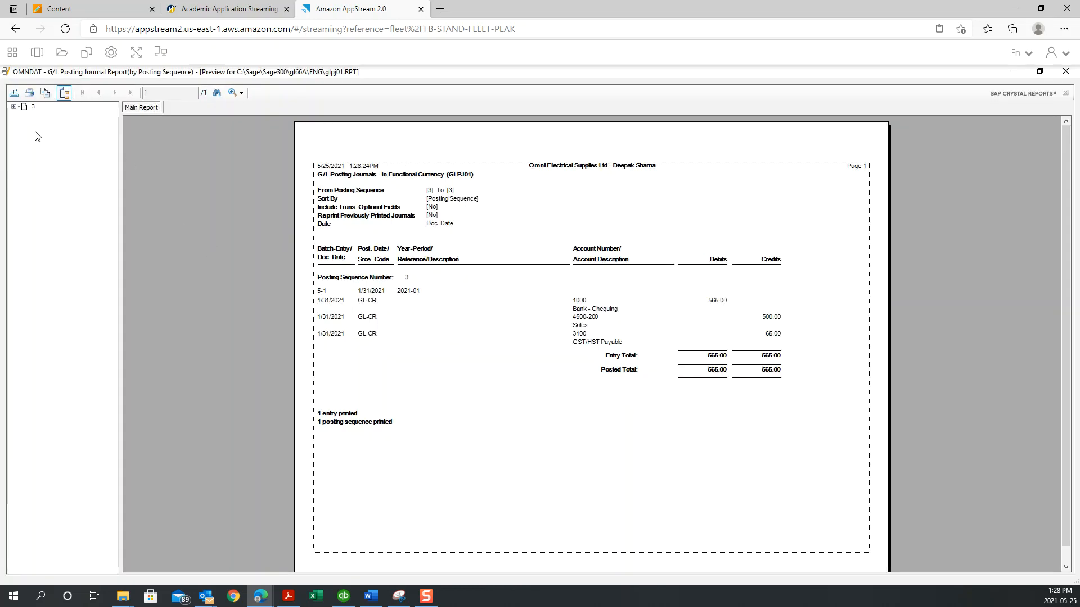
- Export the posting journal report as PDF file L6_PJ_RT in Temporary Files and close the preview
click(12, 53)
click(184, 145)
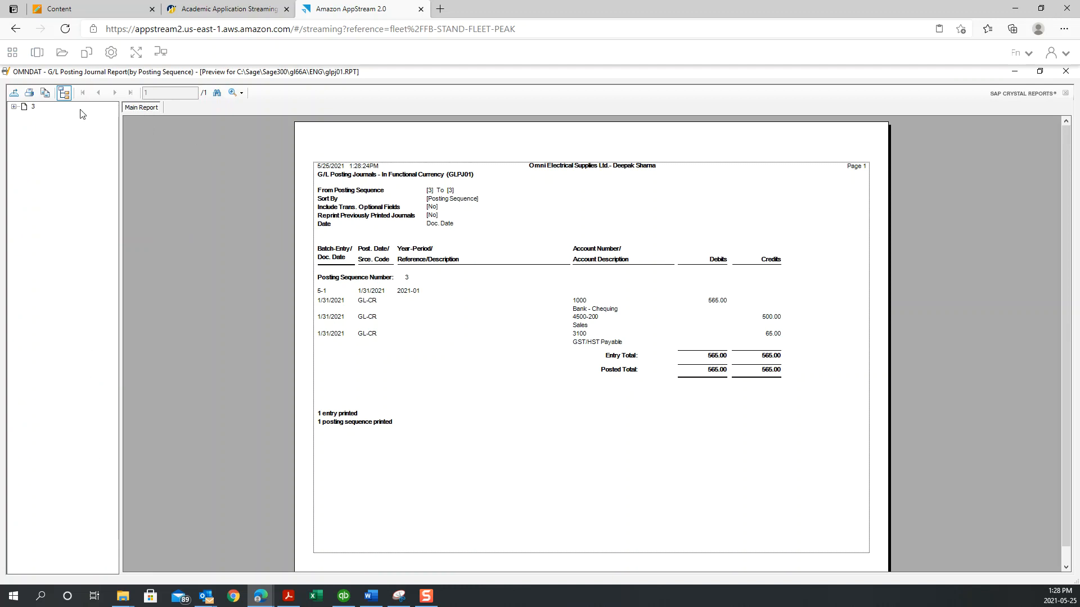
click(14, 93)
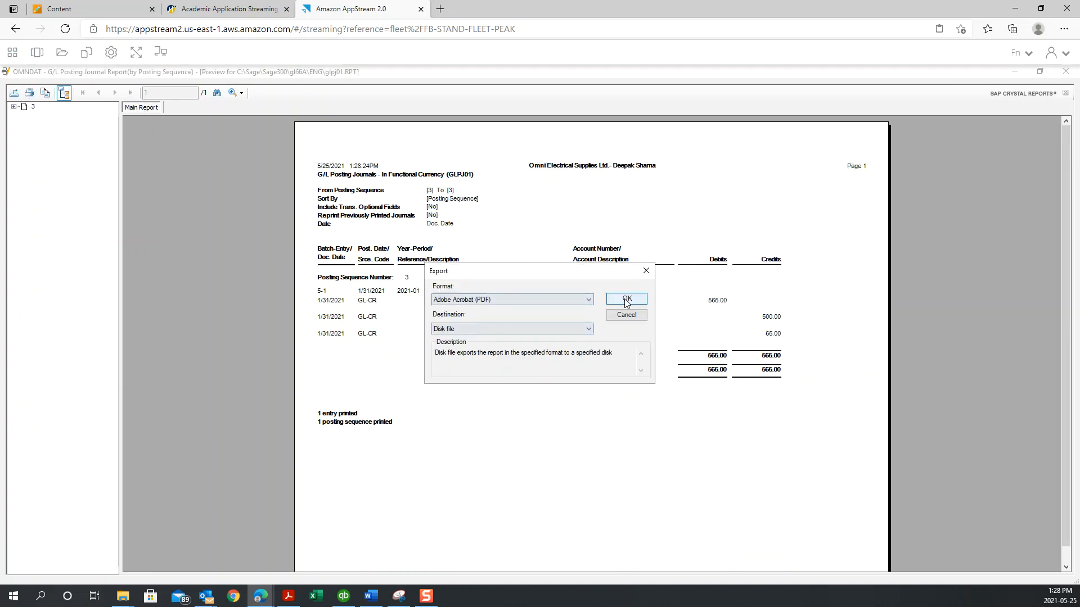
click(627, 300)
click(96, 171)
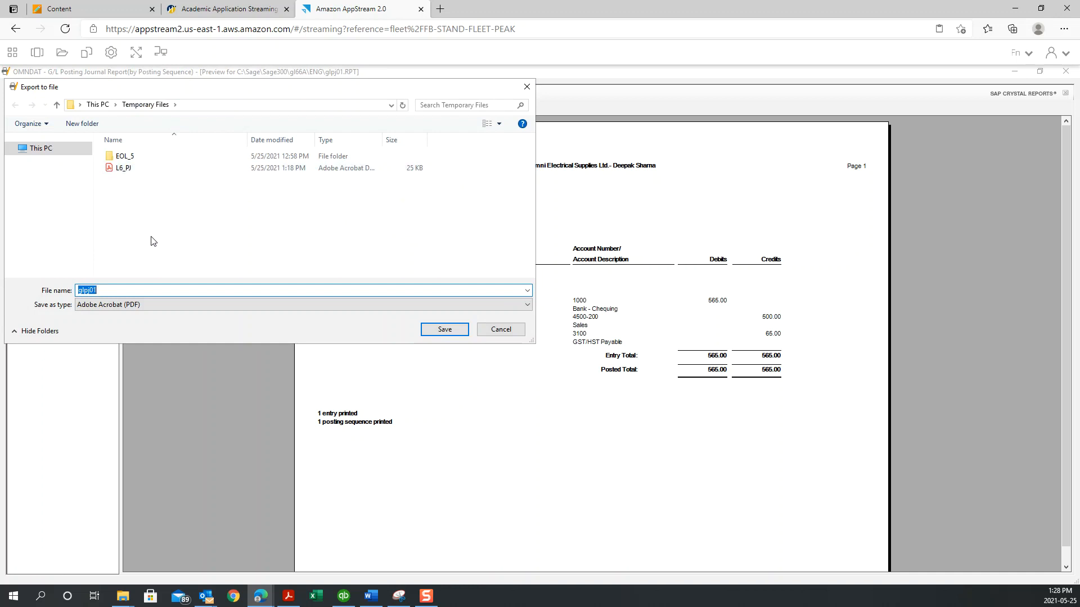
text(L)
text(6_RT)
key(BackSpace)
key(BackSpace)
text(P)
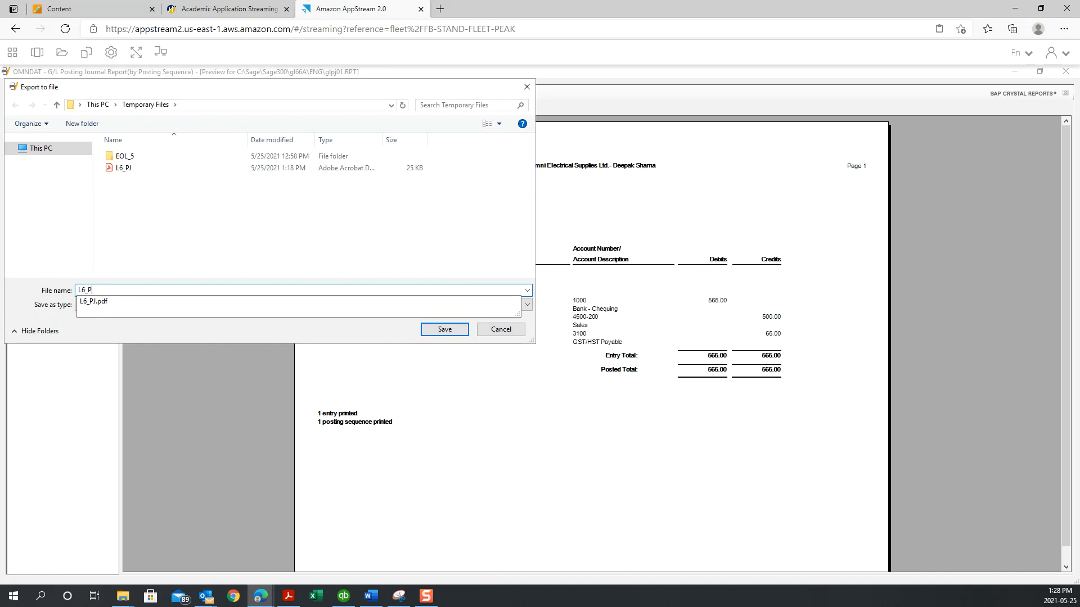
text(J_RT)
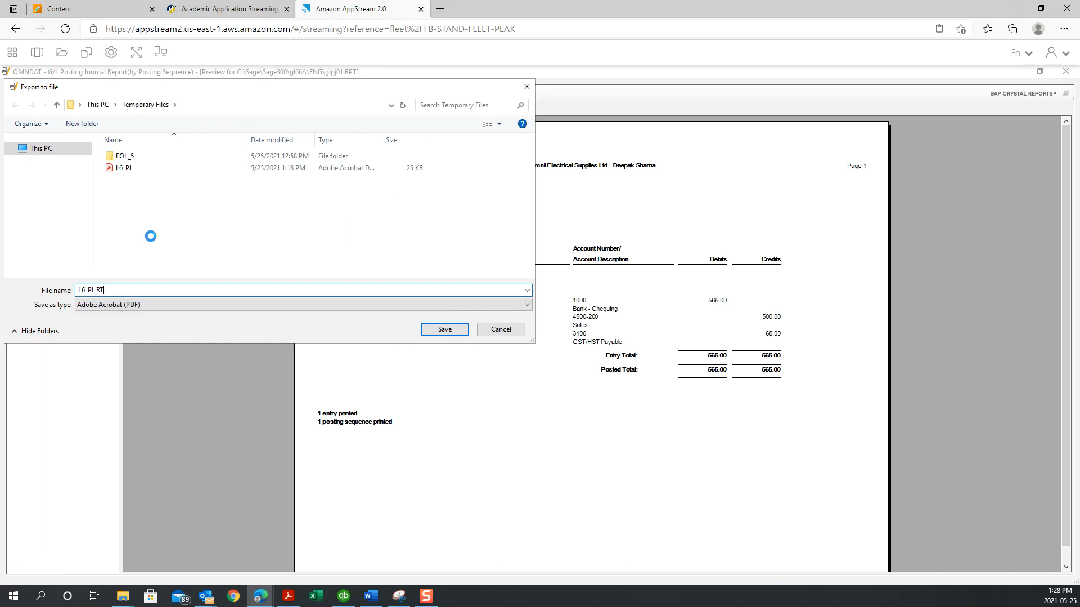
key(Return)
click(1066, 71)
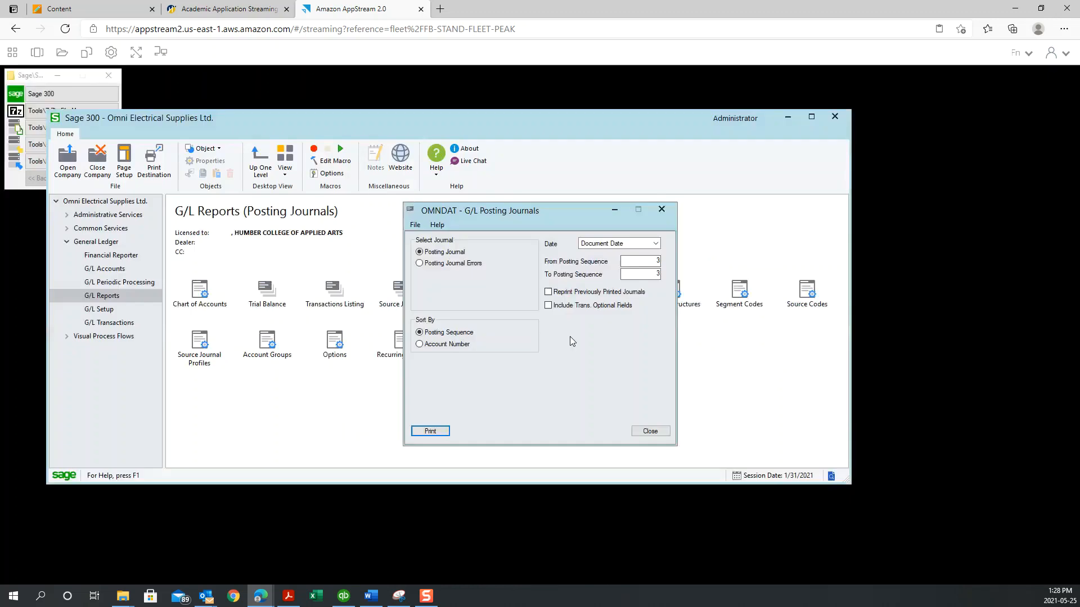
- Generate the G/L posting journal report from posting sequence 4 to 4
drag(634, 262, 700, 276)
text(44)
click(444, 432)
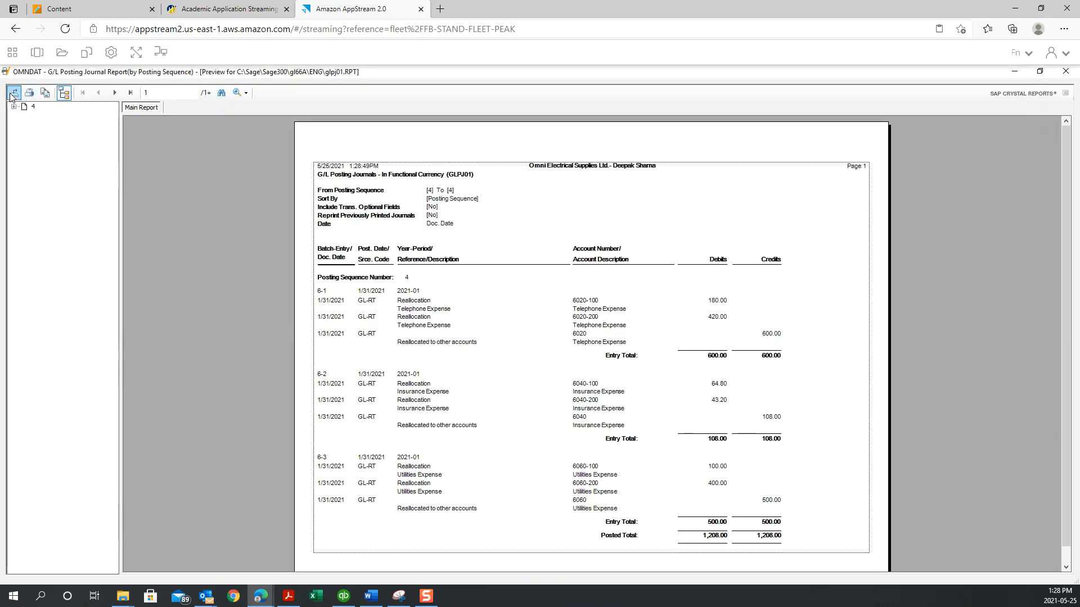
- Export the allocation posting journal as PDF file L6_PJ_AL in Temporary Files, then close the preview and the G/L Posting Journals window
click(12, 95)
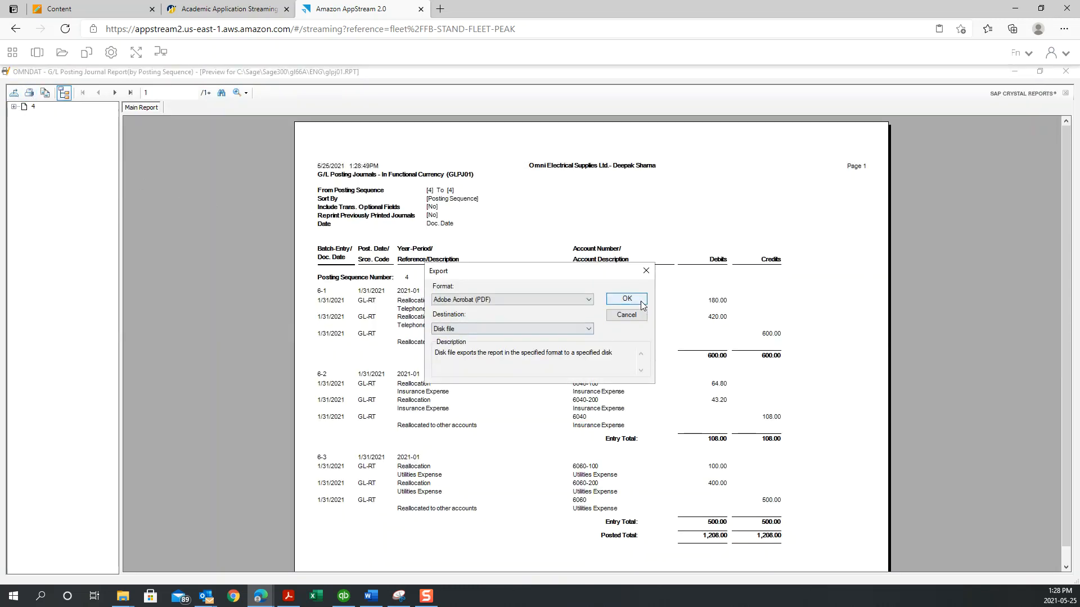
click(640, 301)
click(94, 171)
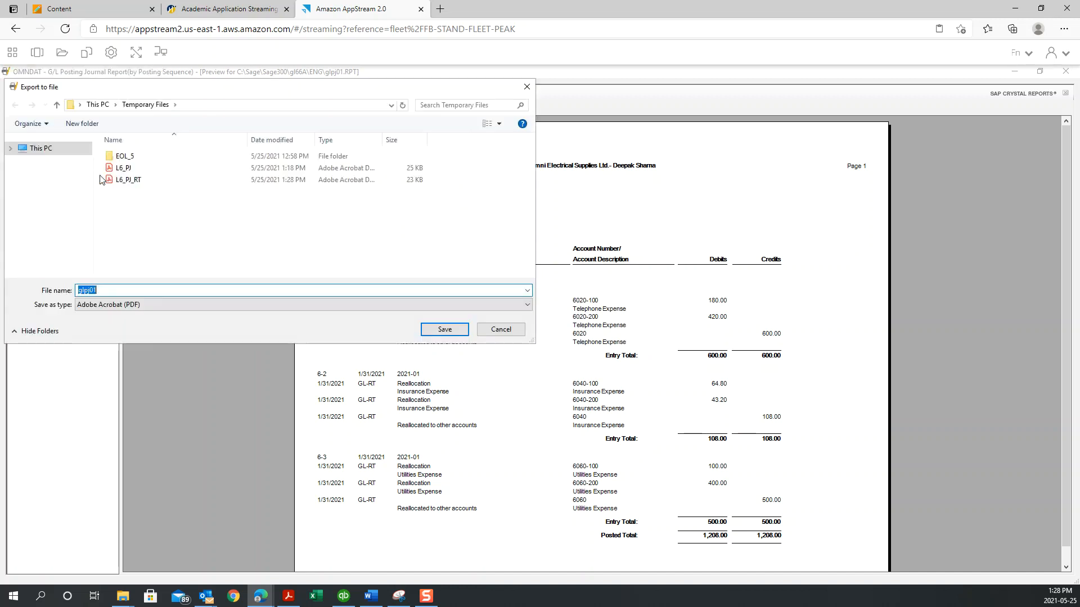
click(132, 180)
click(104, 290)
text(L6_PJ_AL)
key(Return)
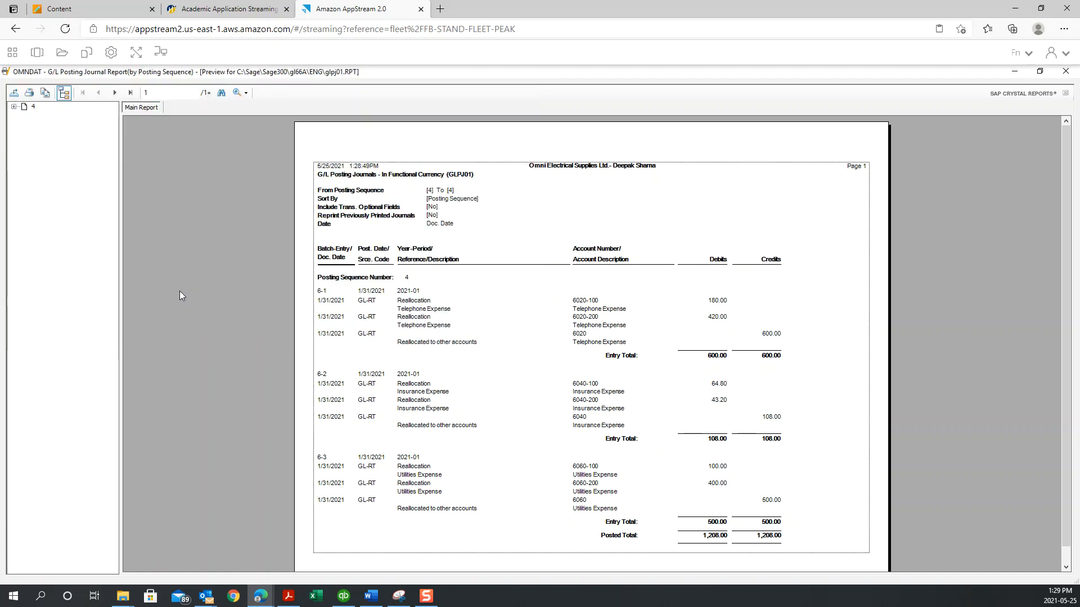
click(1064, 76)
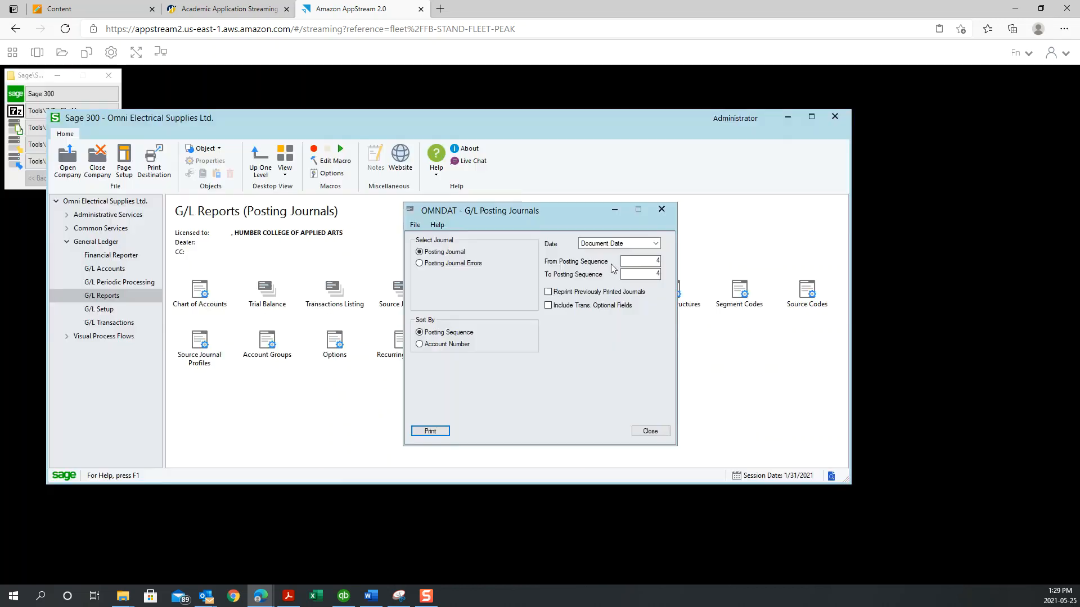
click(663, 434)
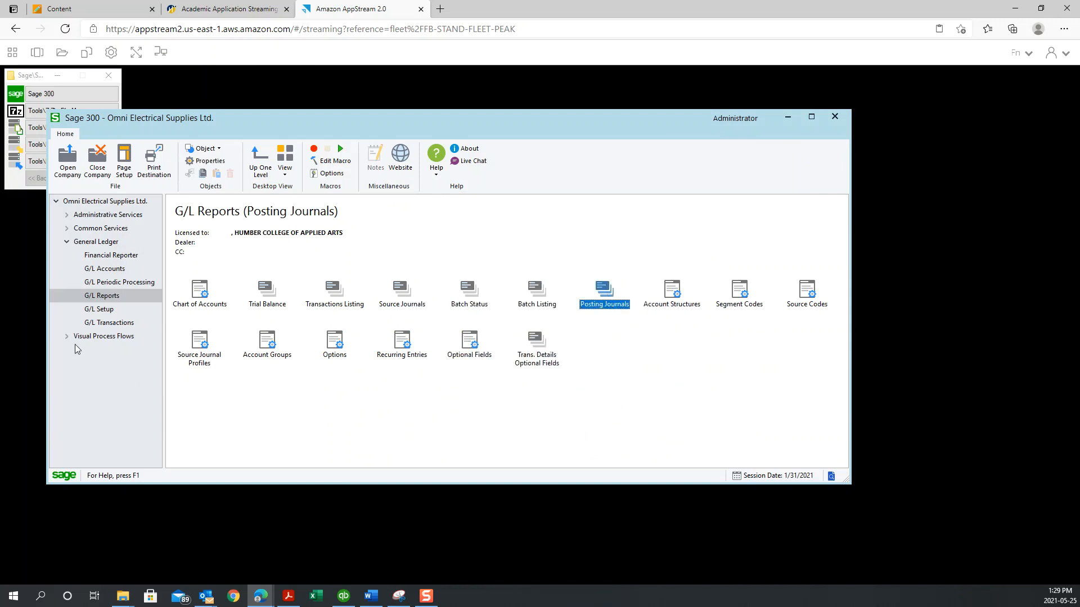
click(117, 270)
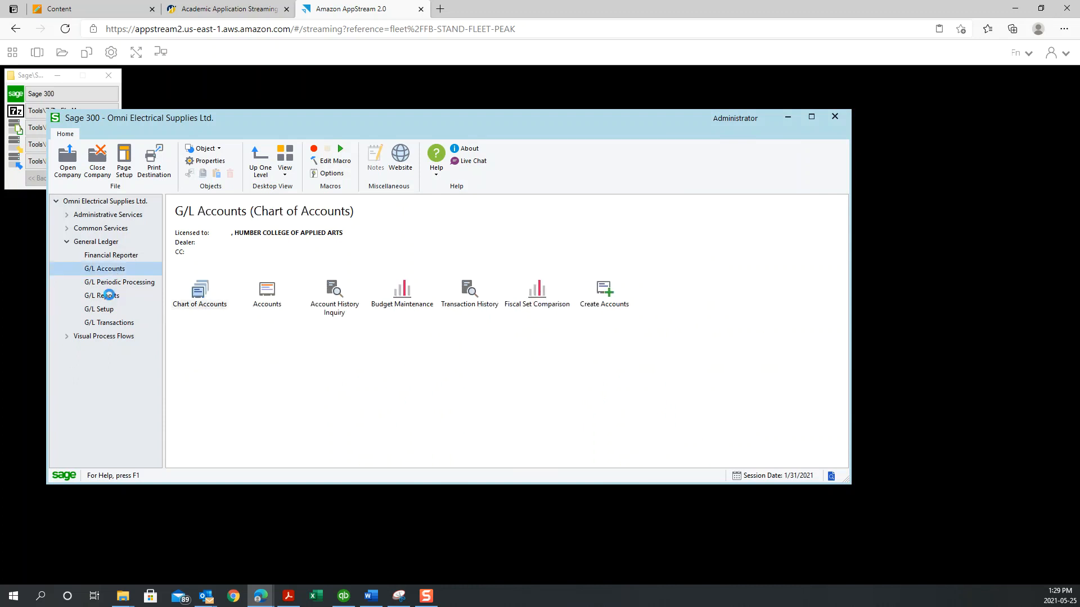
click(111, 296)
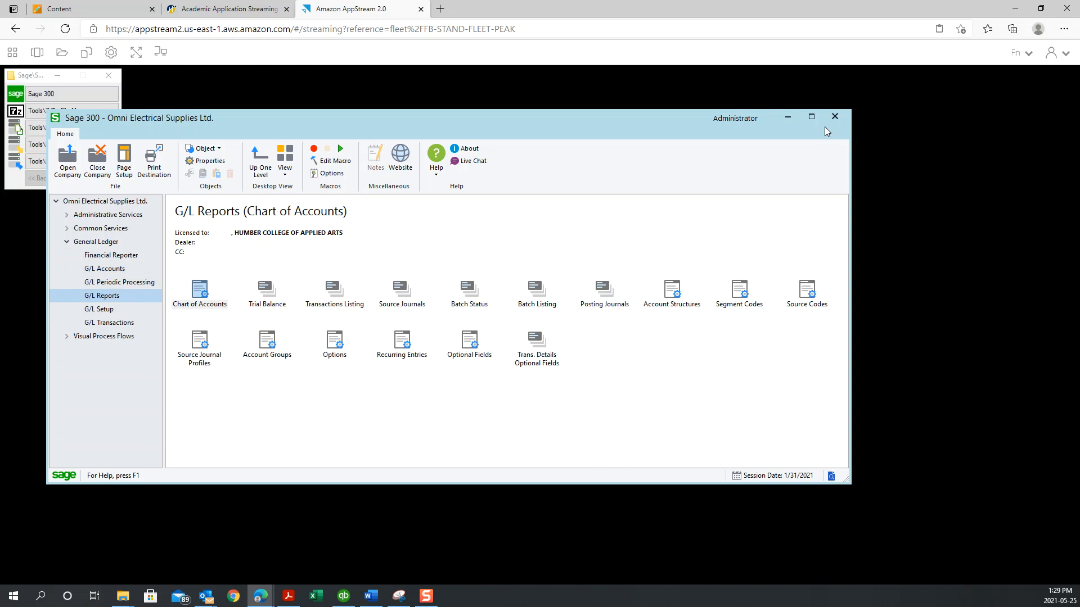
- Download L6_PJ.pdf, L6_PJ_AL.pdf and L6_PJ_RT.pdf from the AppStream Temporary Files folder and close My Files
click(73, 56)
click(366, 271)
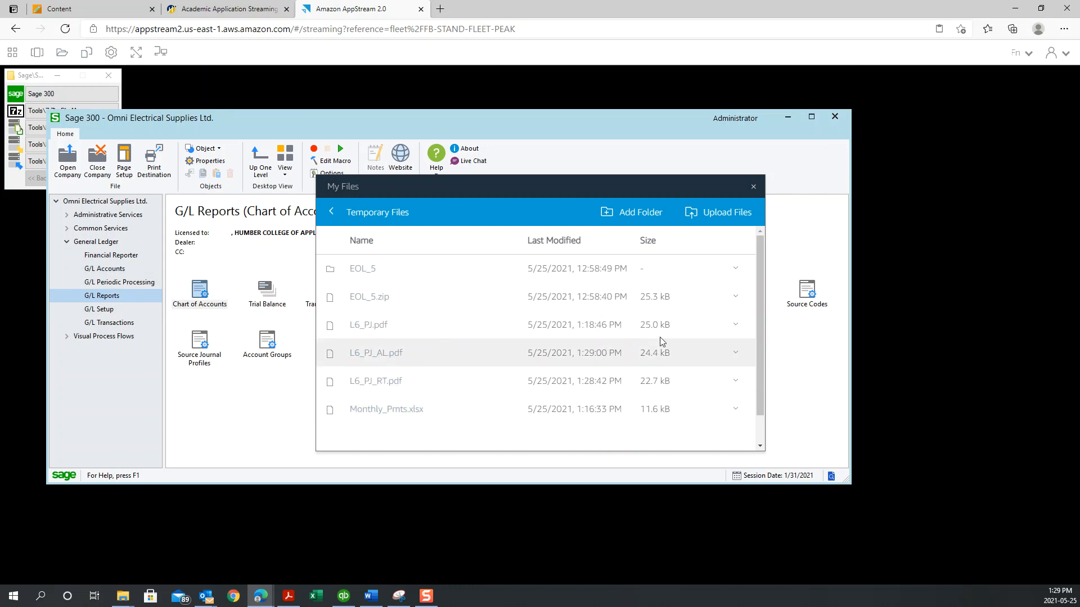
click(383, 326)
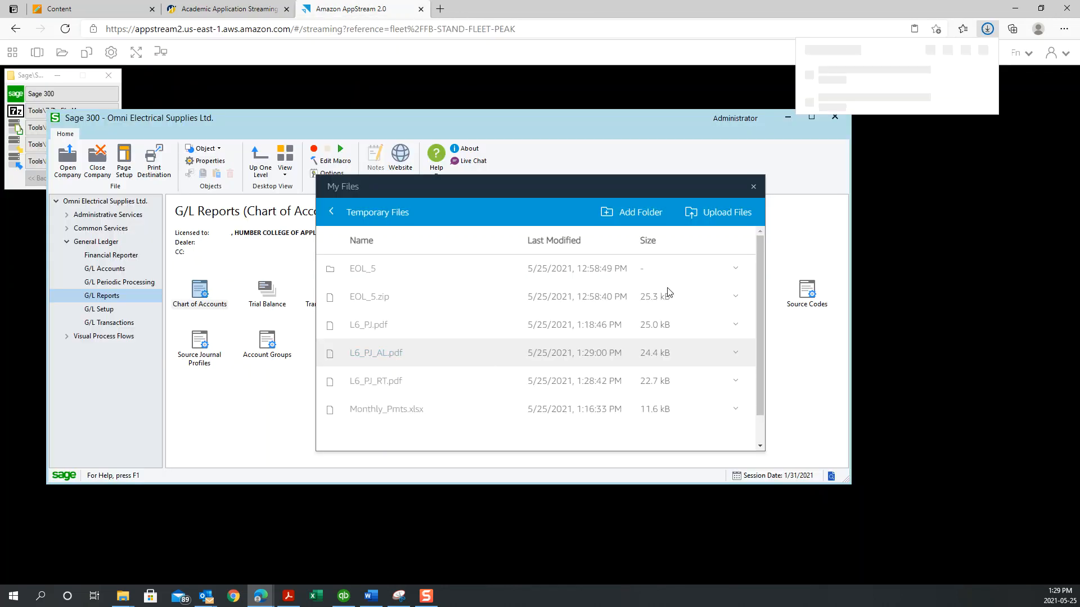
click(364, 356)
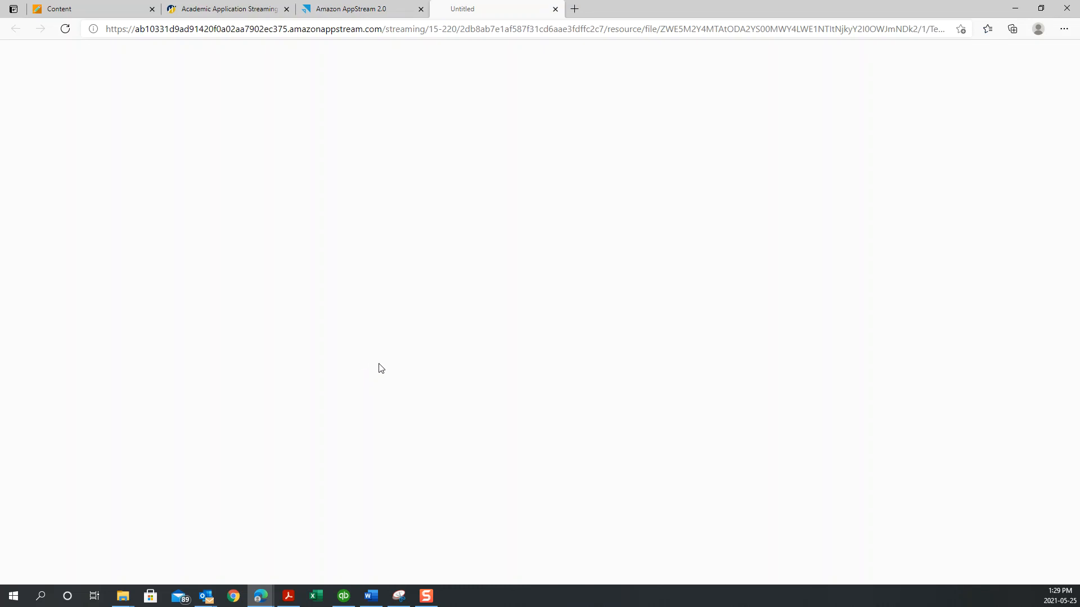
click(381, 382)
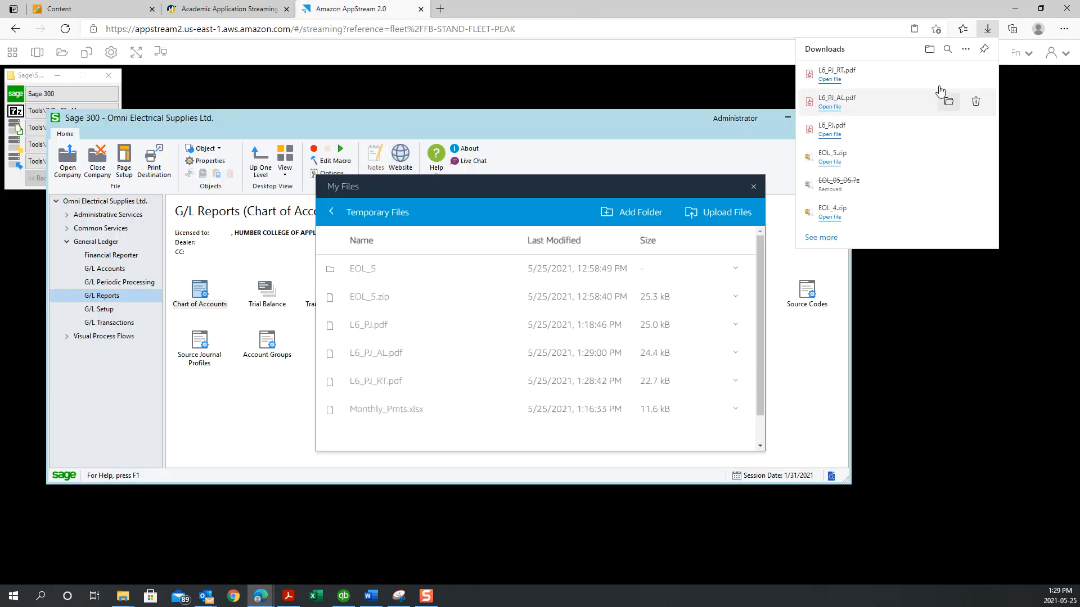
click(753, 186)
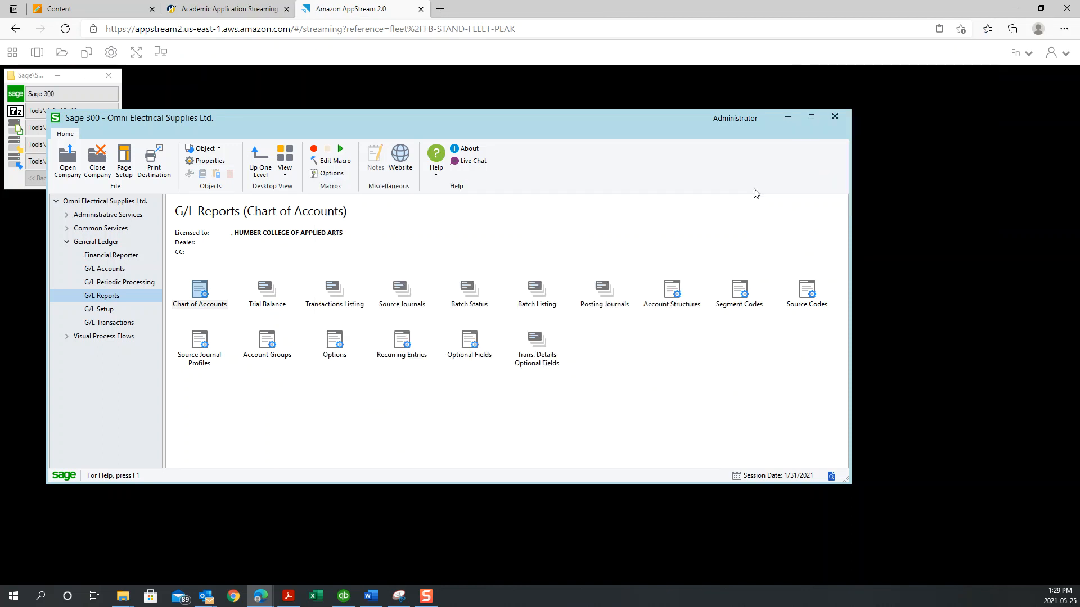